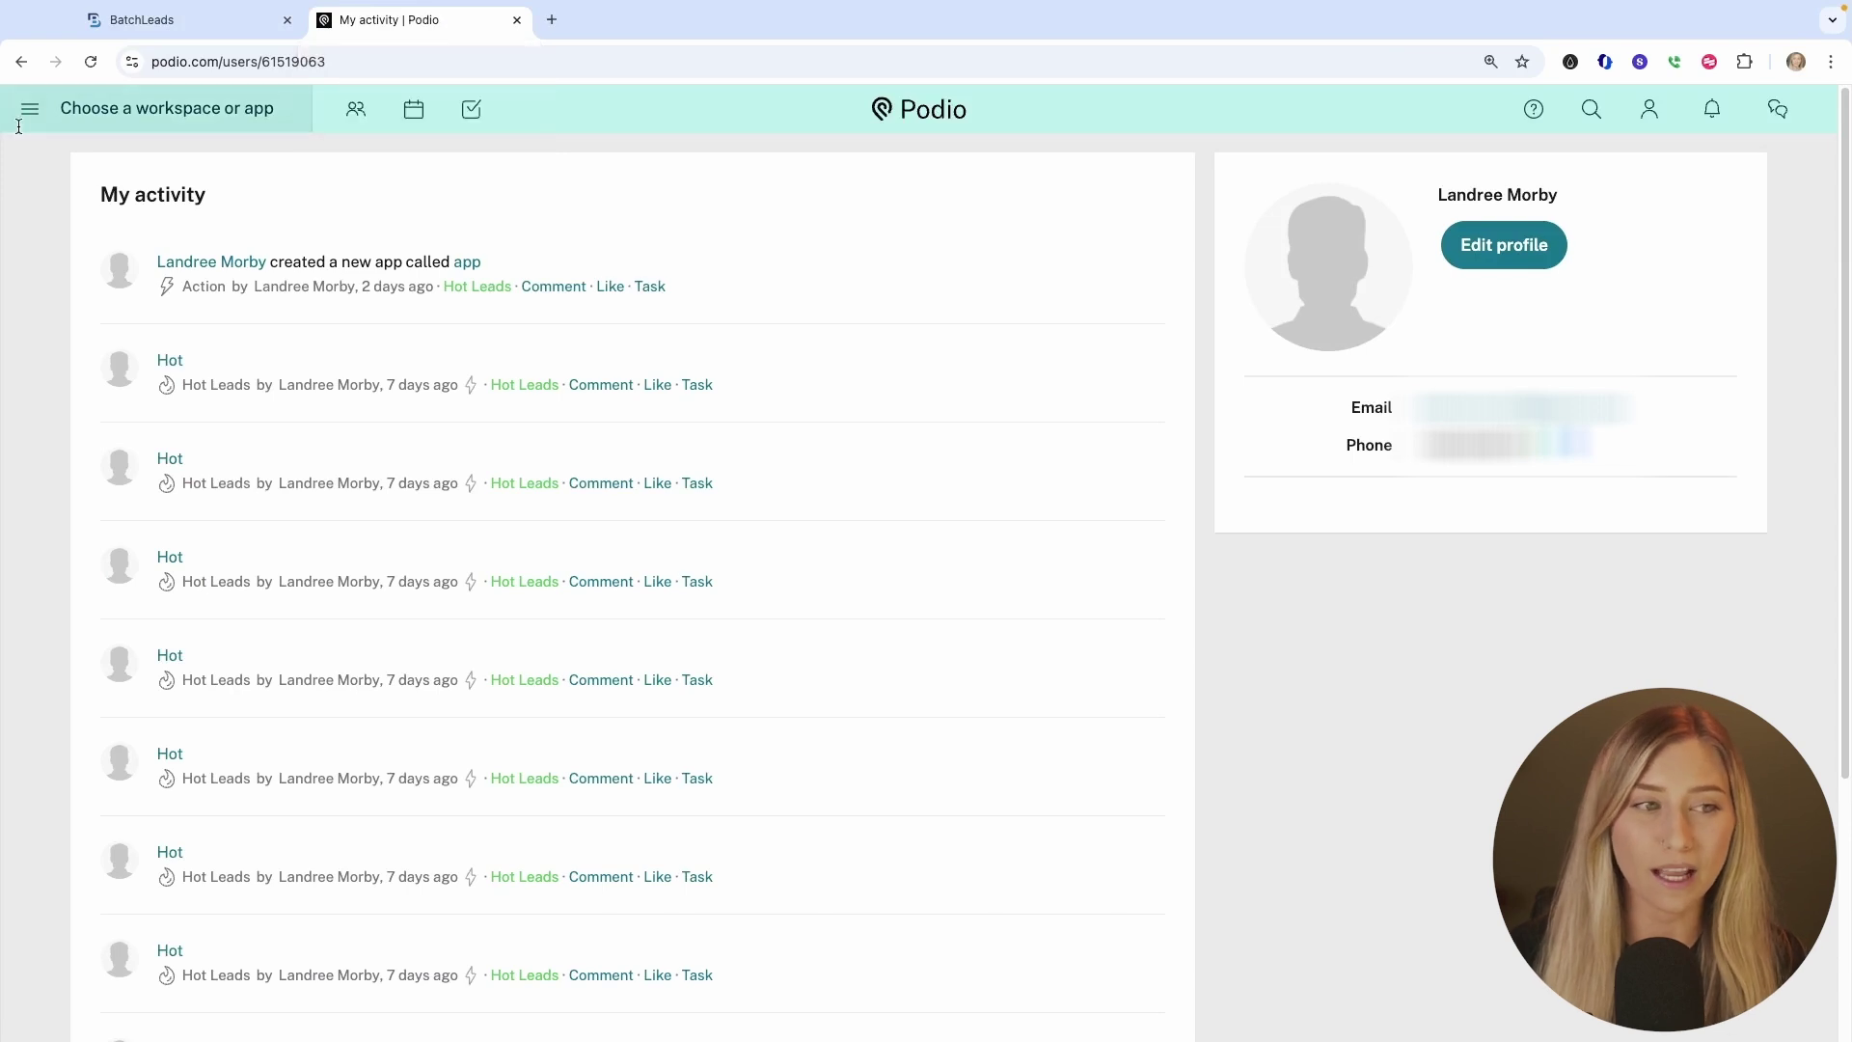
Show the workspace list with the Batch workspace and its apps.
click(32, 112)
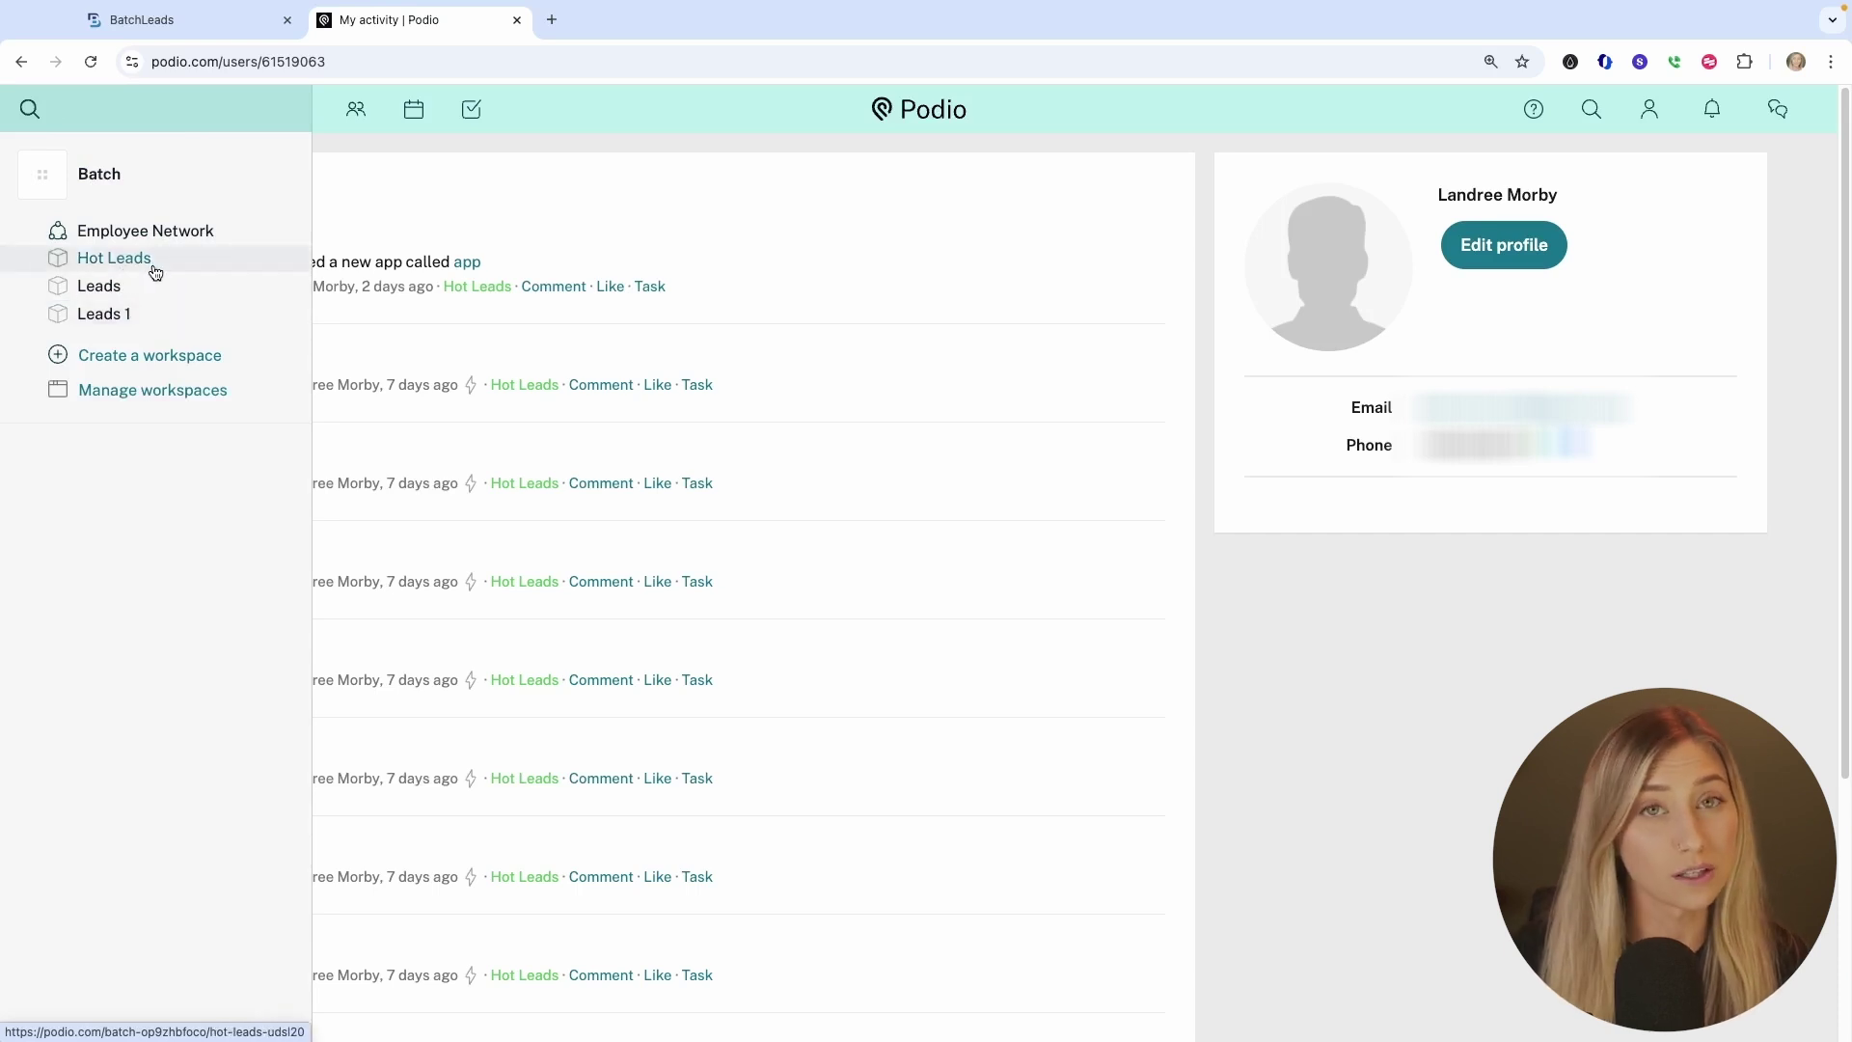
Create a private workspace named 'hot leads' and dismiss the invite teammates prompt.
click(195, 355)
click(844, 295)
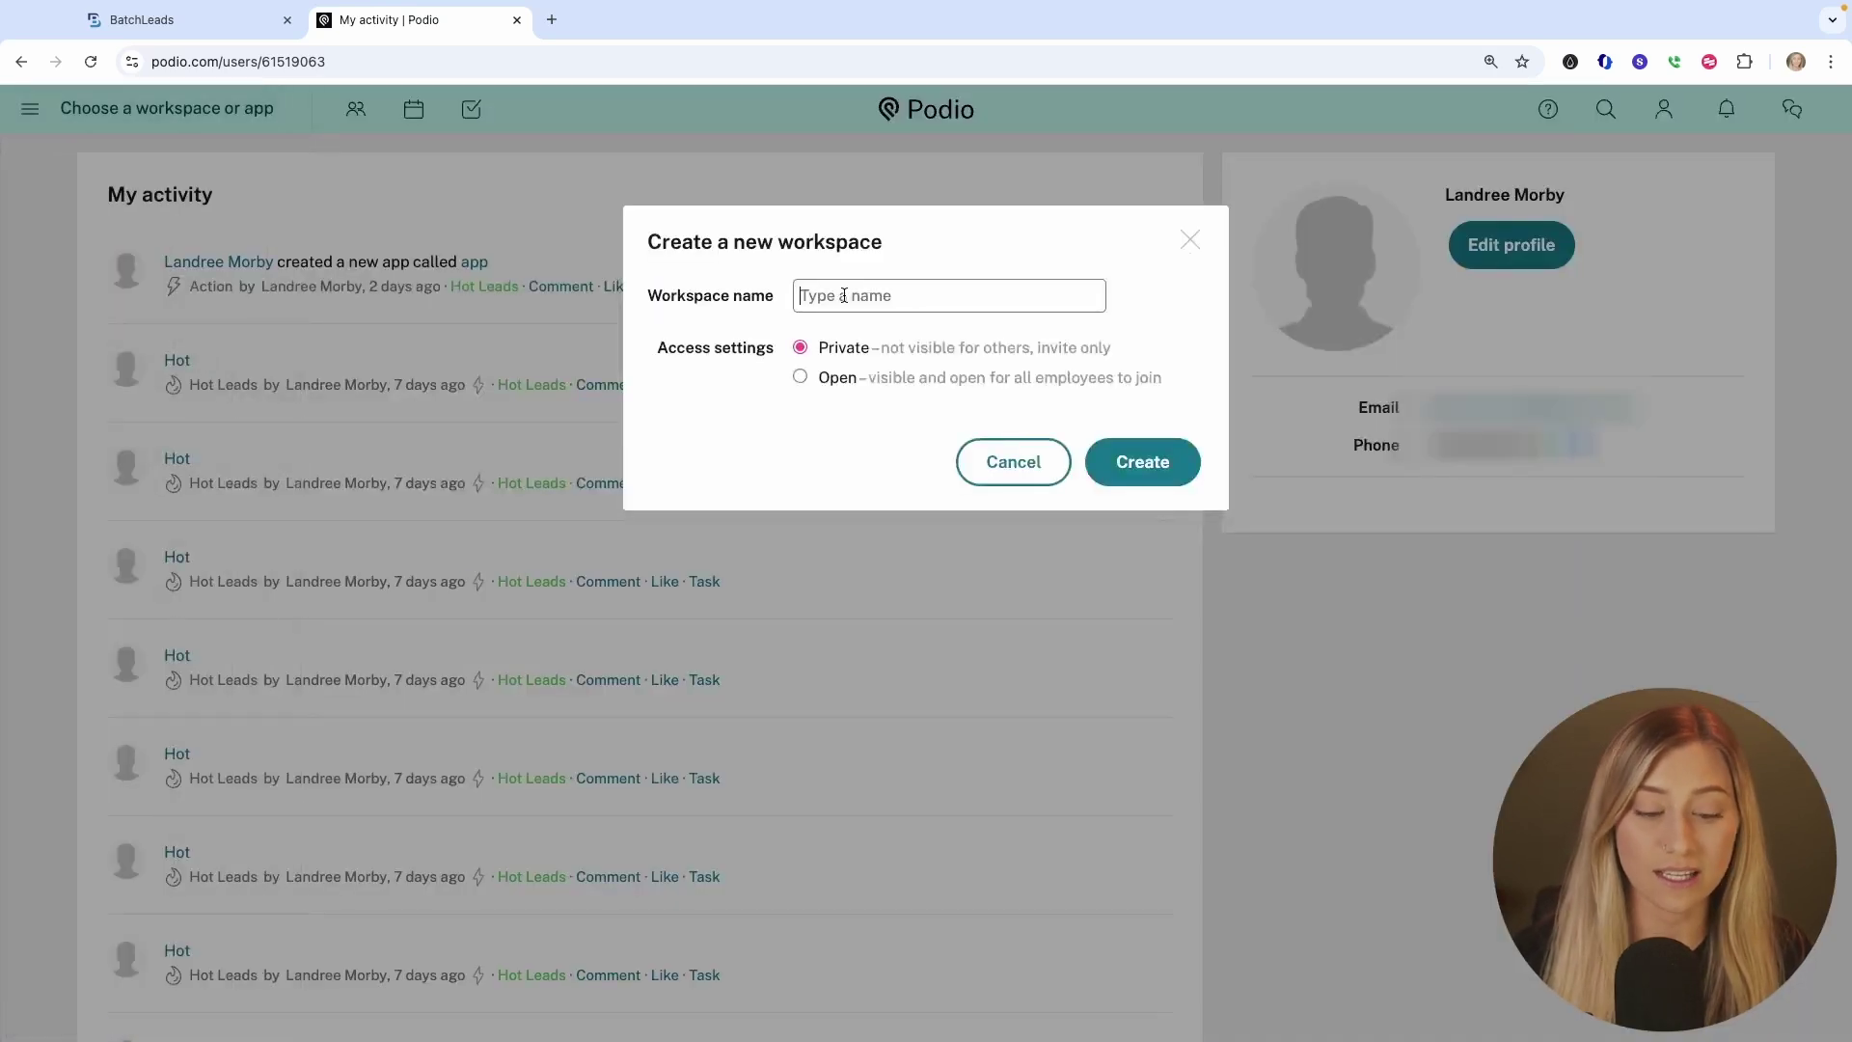
text(hot l)
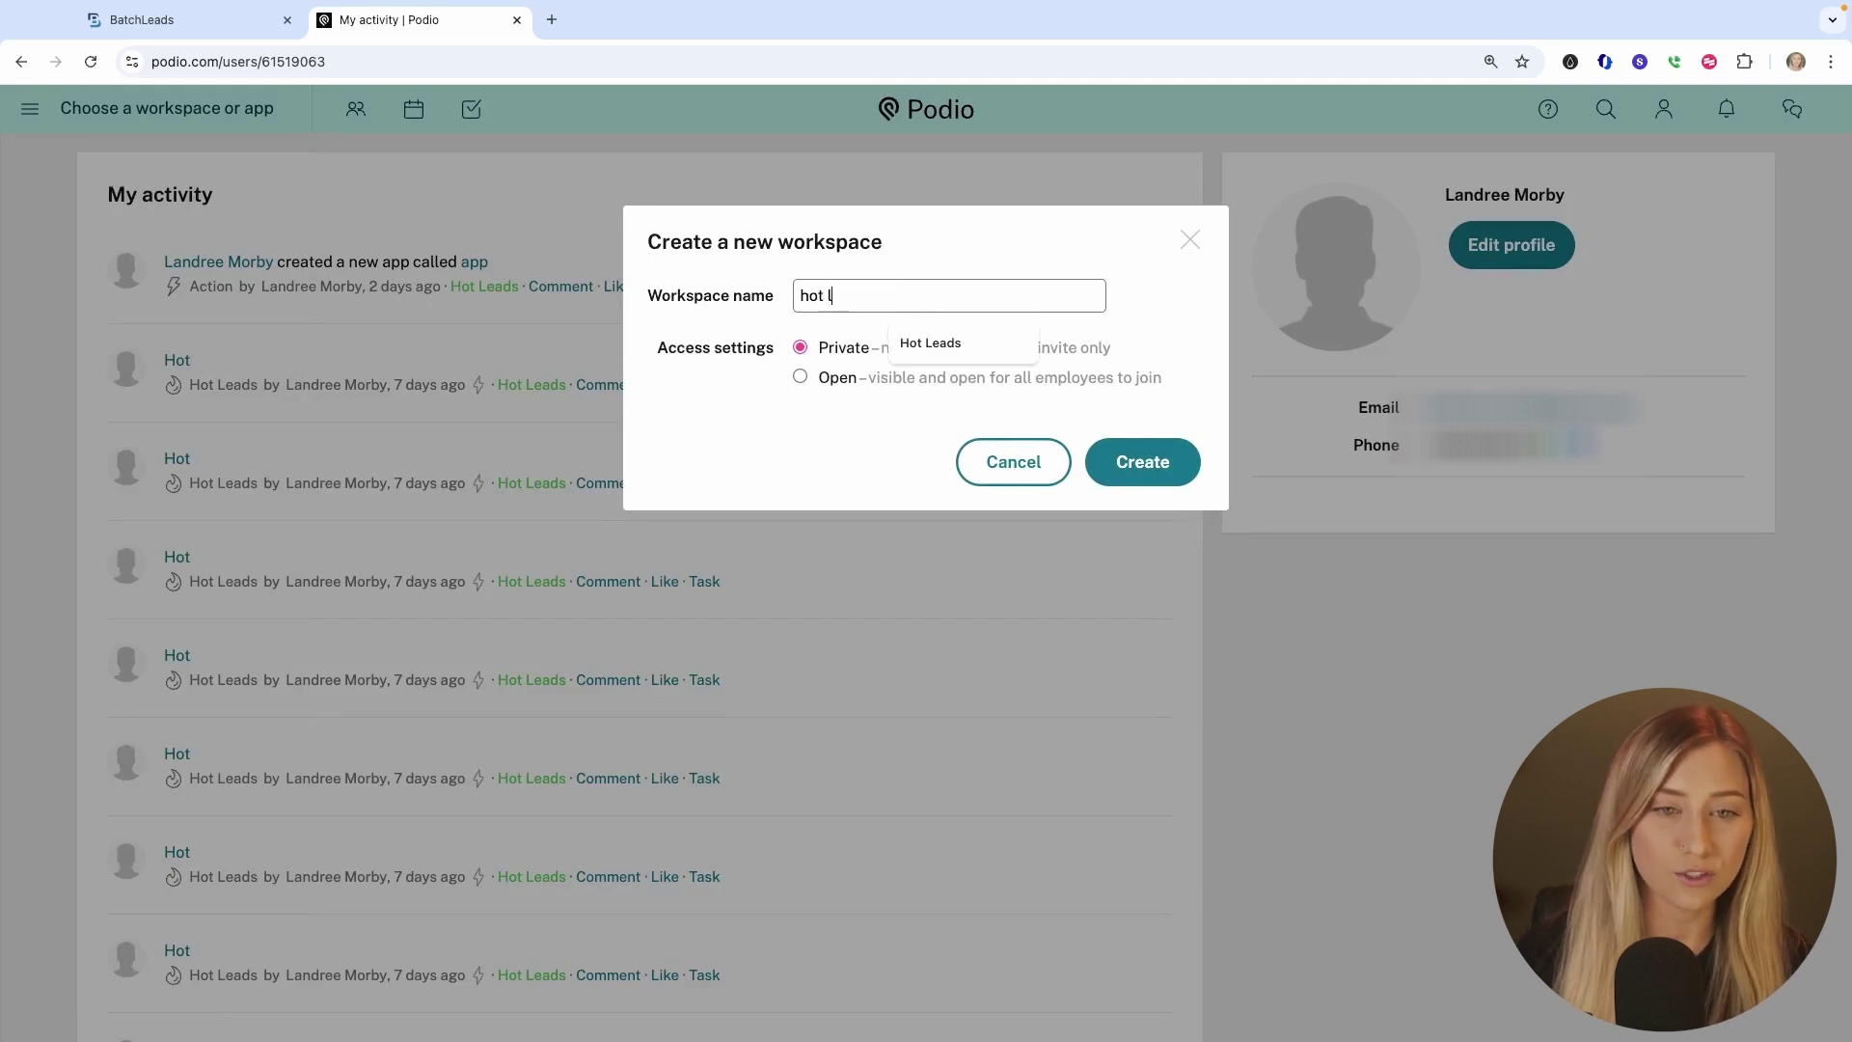
text(eads)
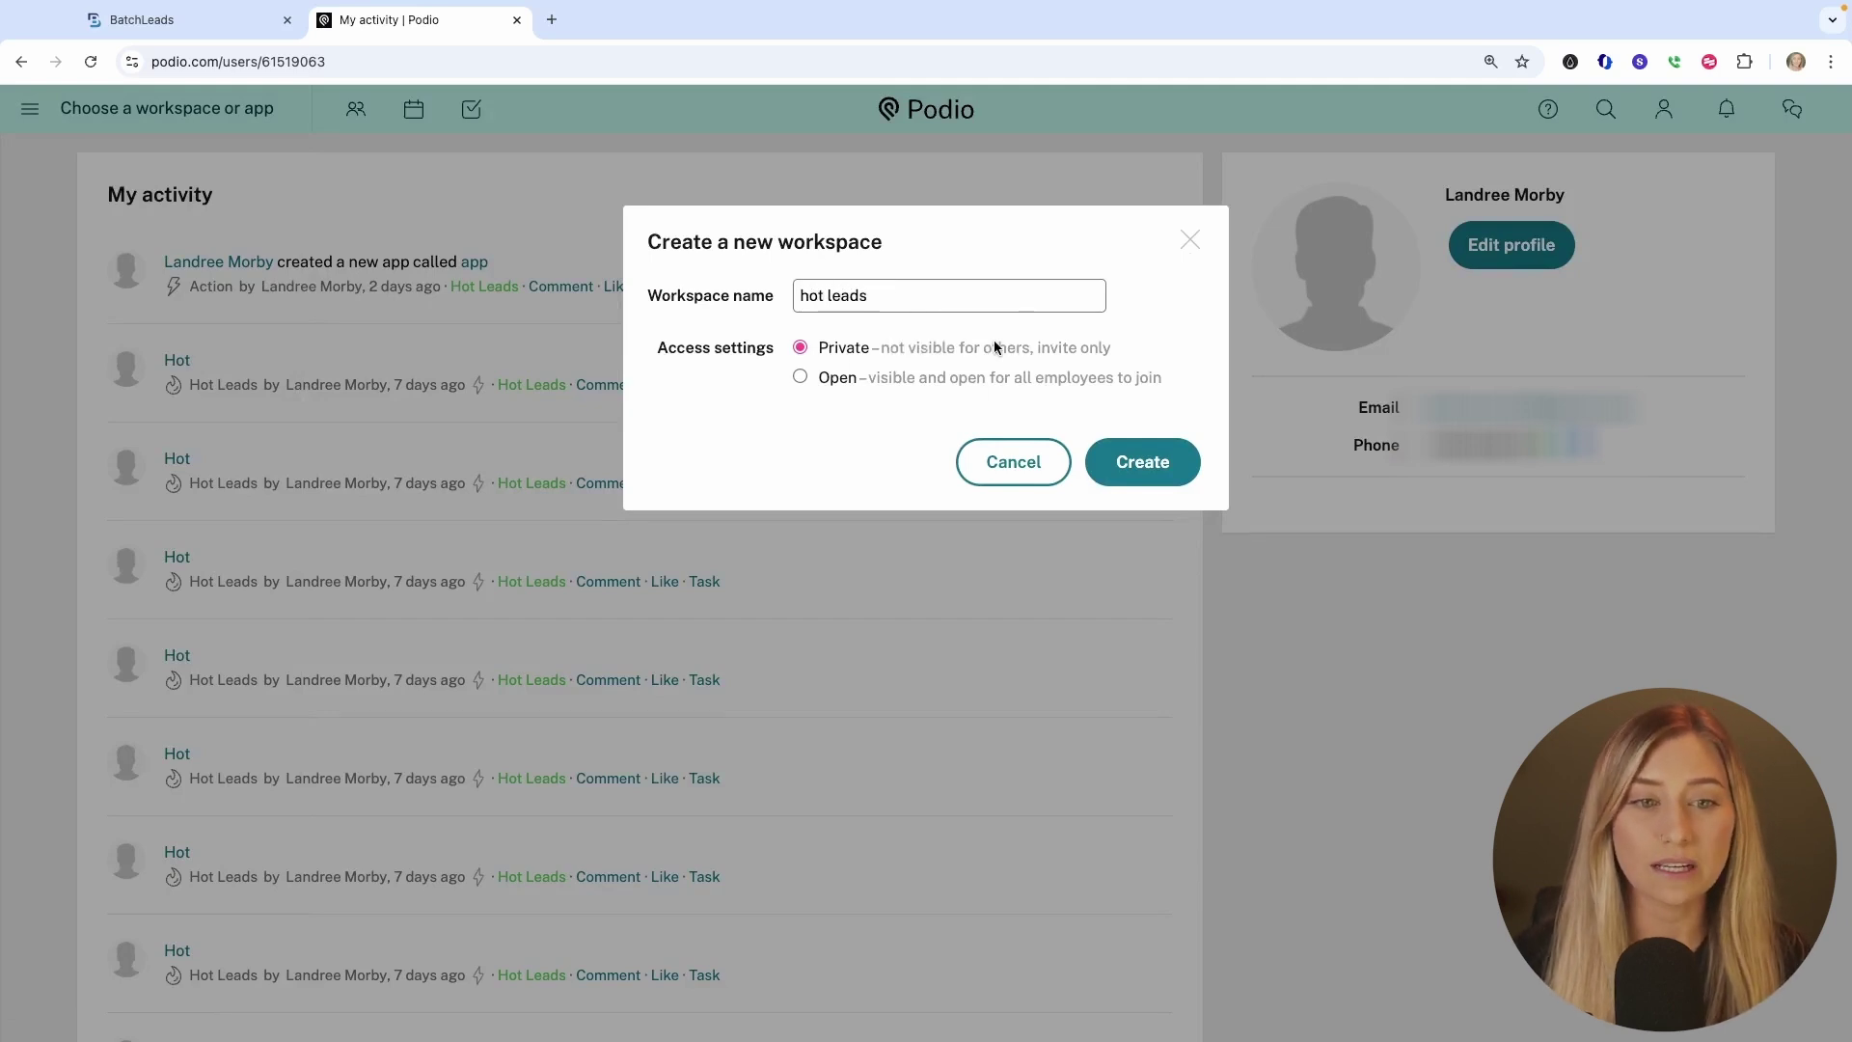
click(1151, 462)
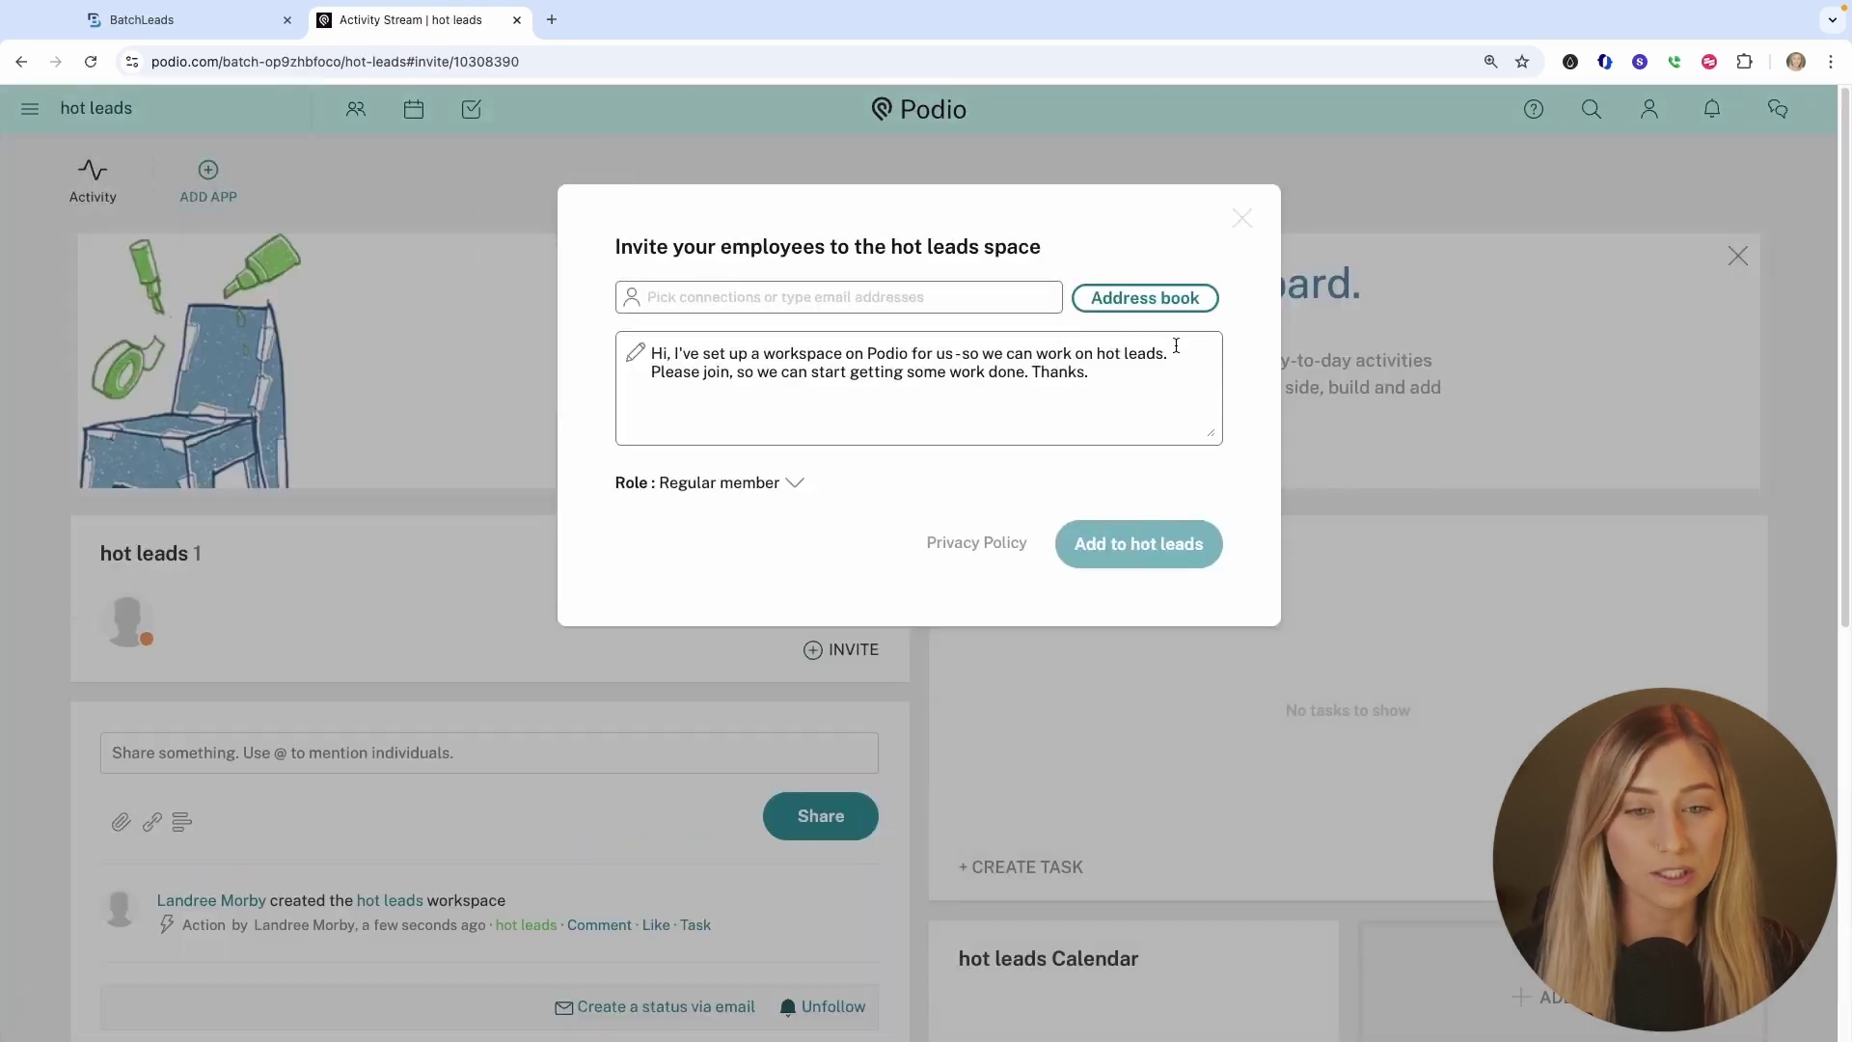
click(1242, 218)
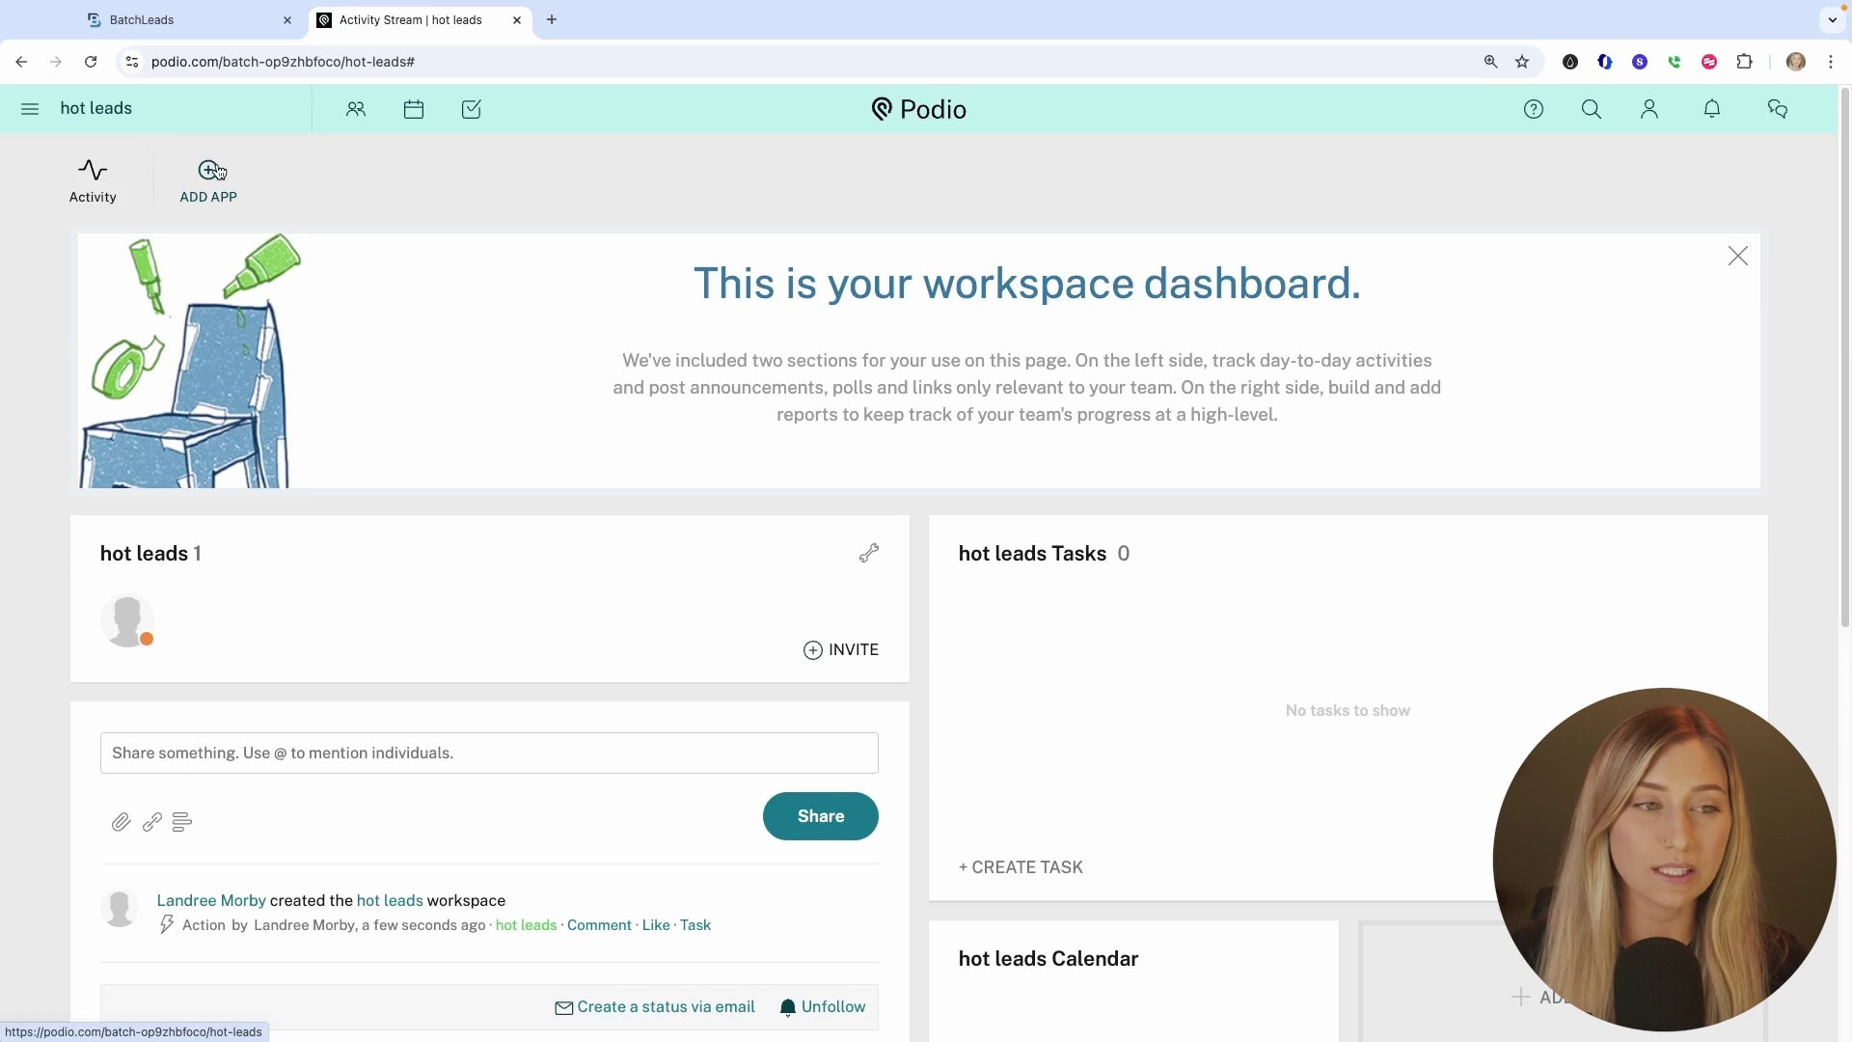
Switch to the Hot Leads workspace and start adding a new app there.
click(32, 116)
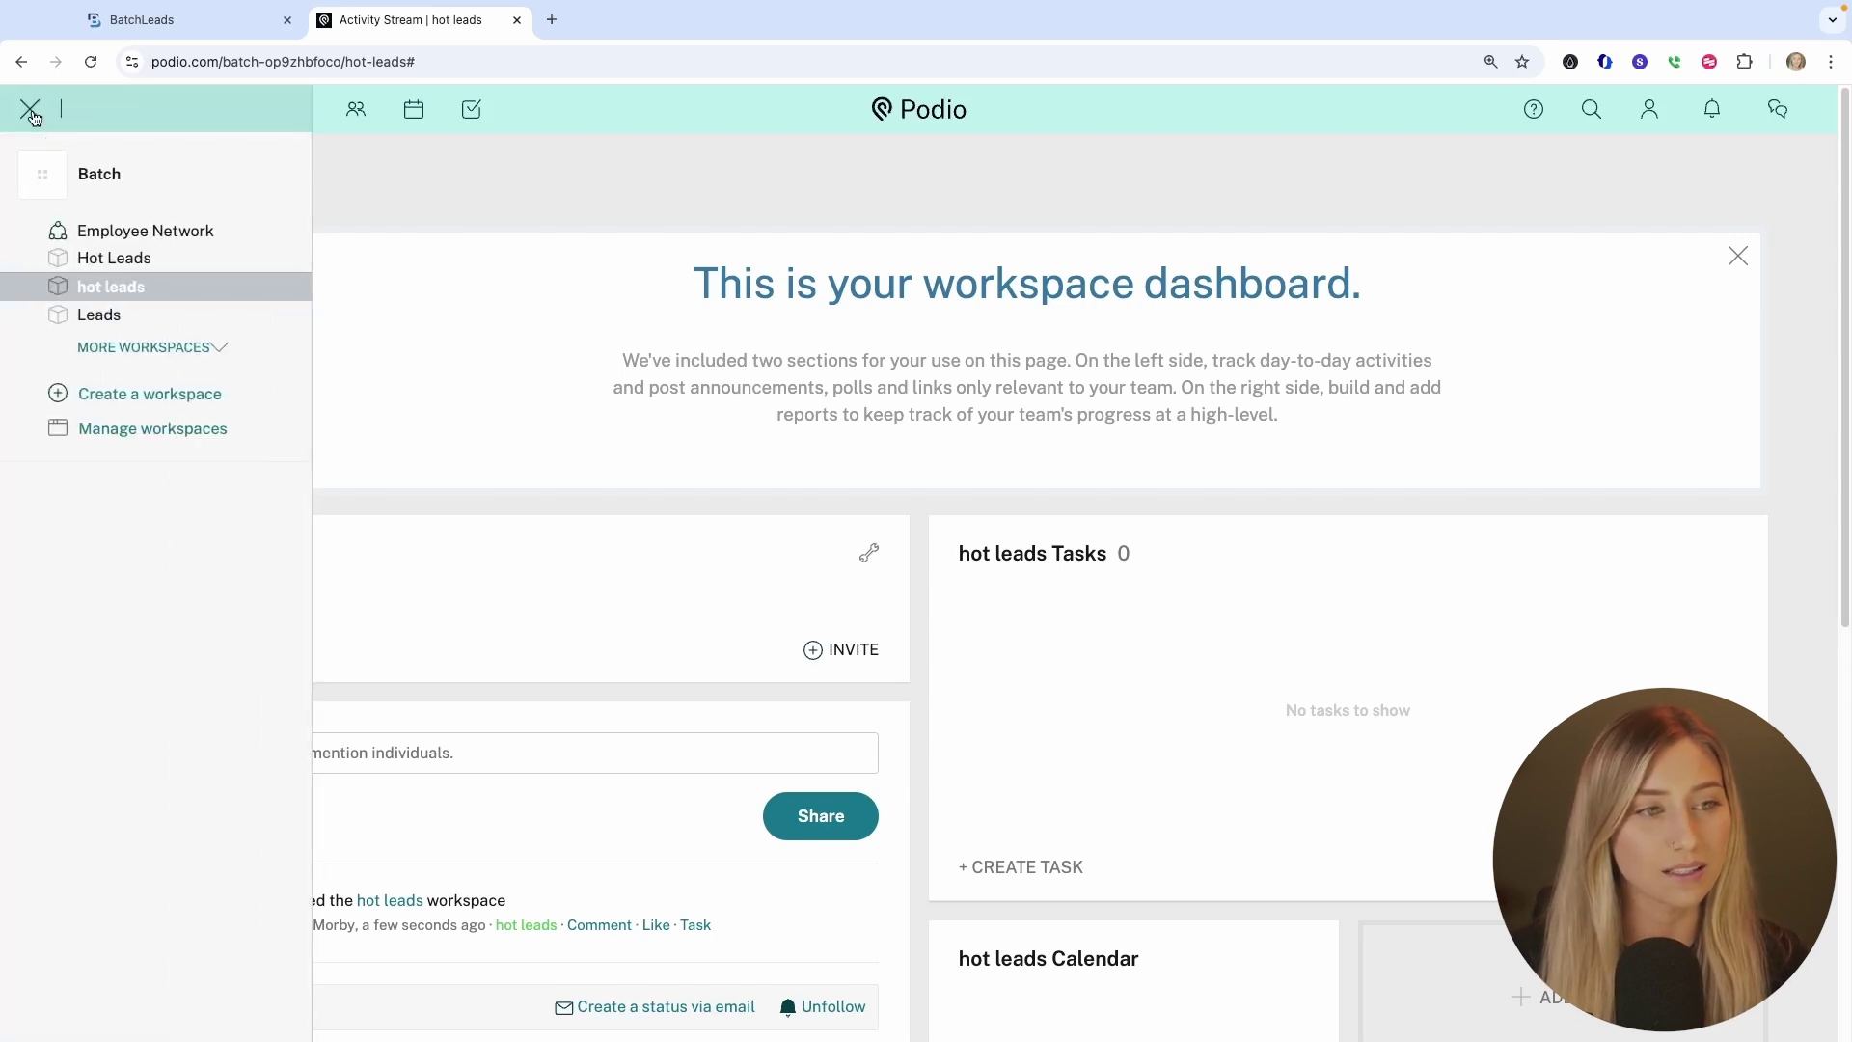
click(139, 257)
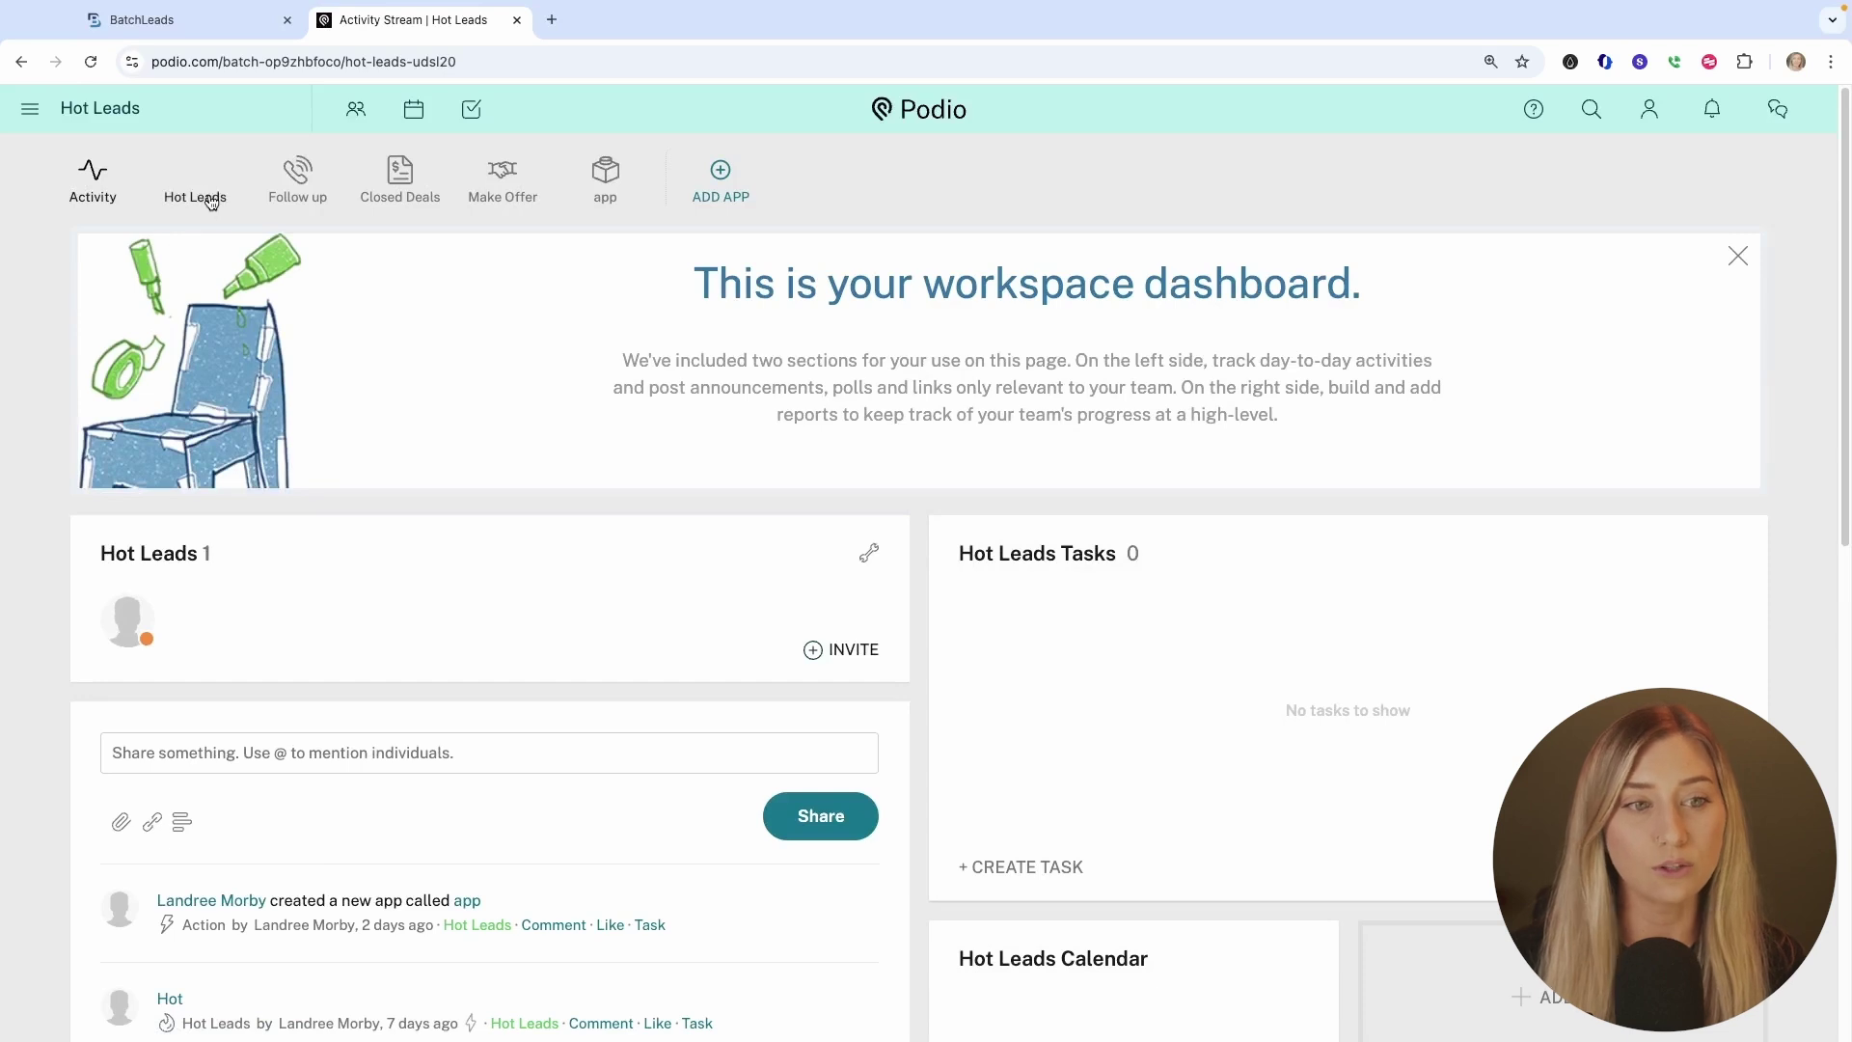
click(720, 183)
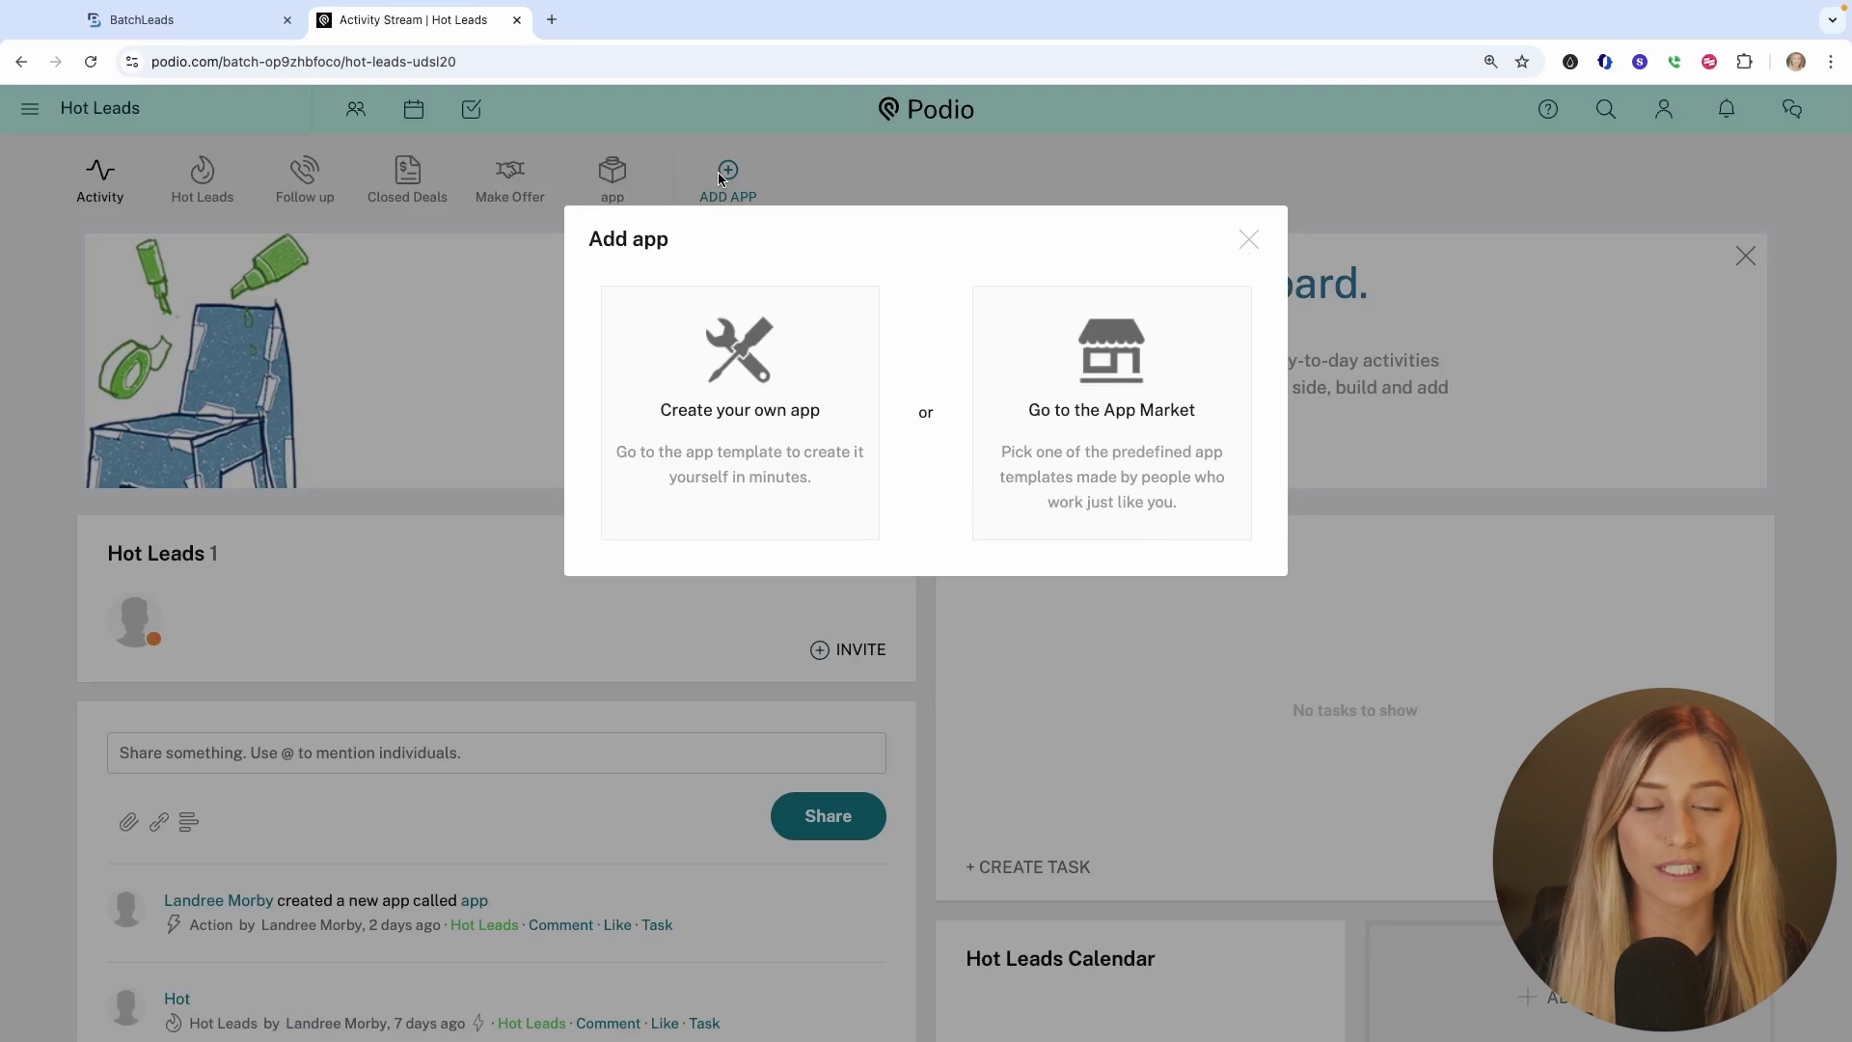
Create a custom app with App Name and Item Name 'Warm Leads' and a checkbox icon.
click(779, 415)
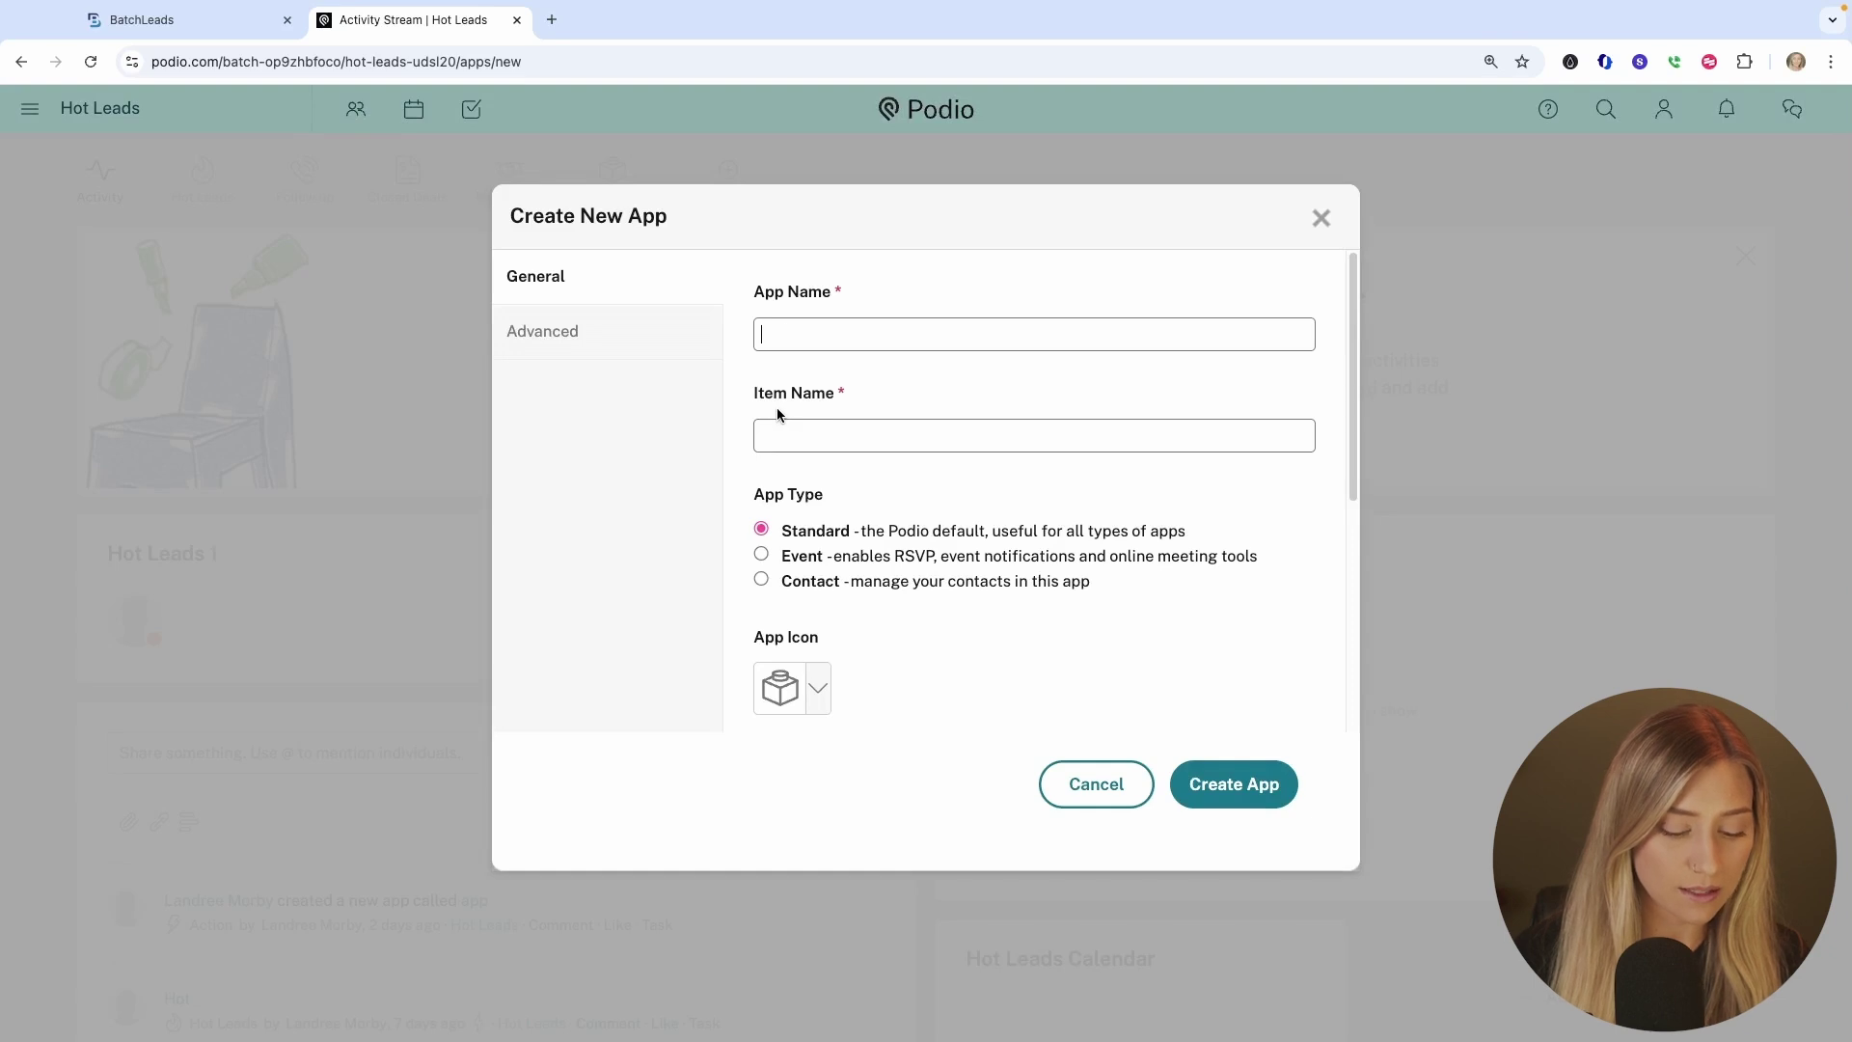
text(Warm Leads)
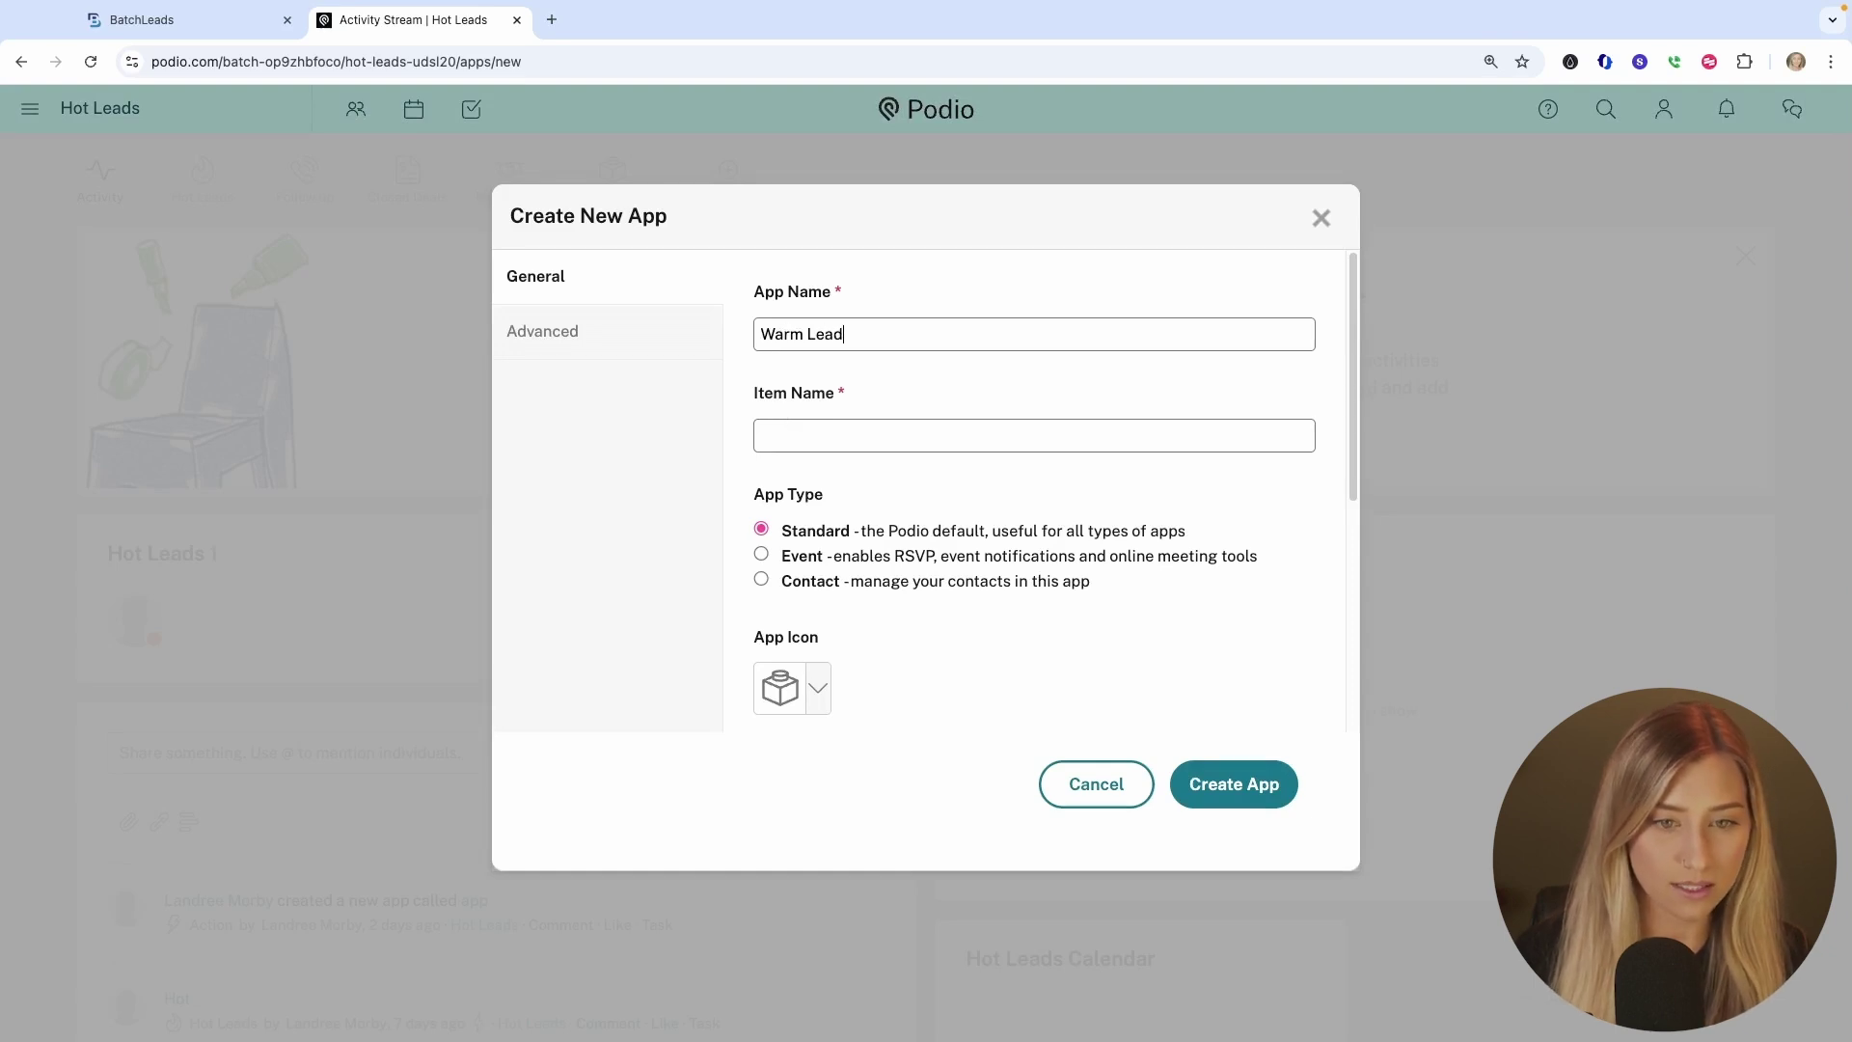
click(842, 439)
text(Wa)
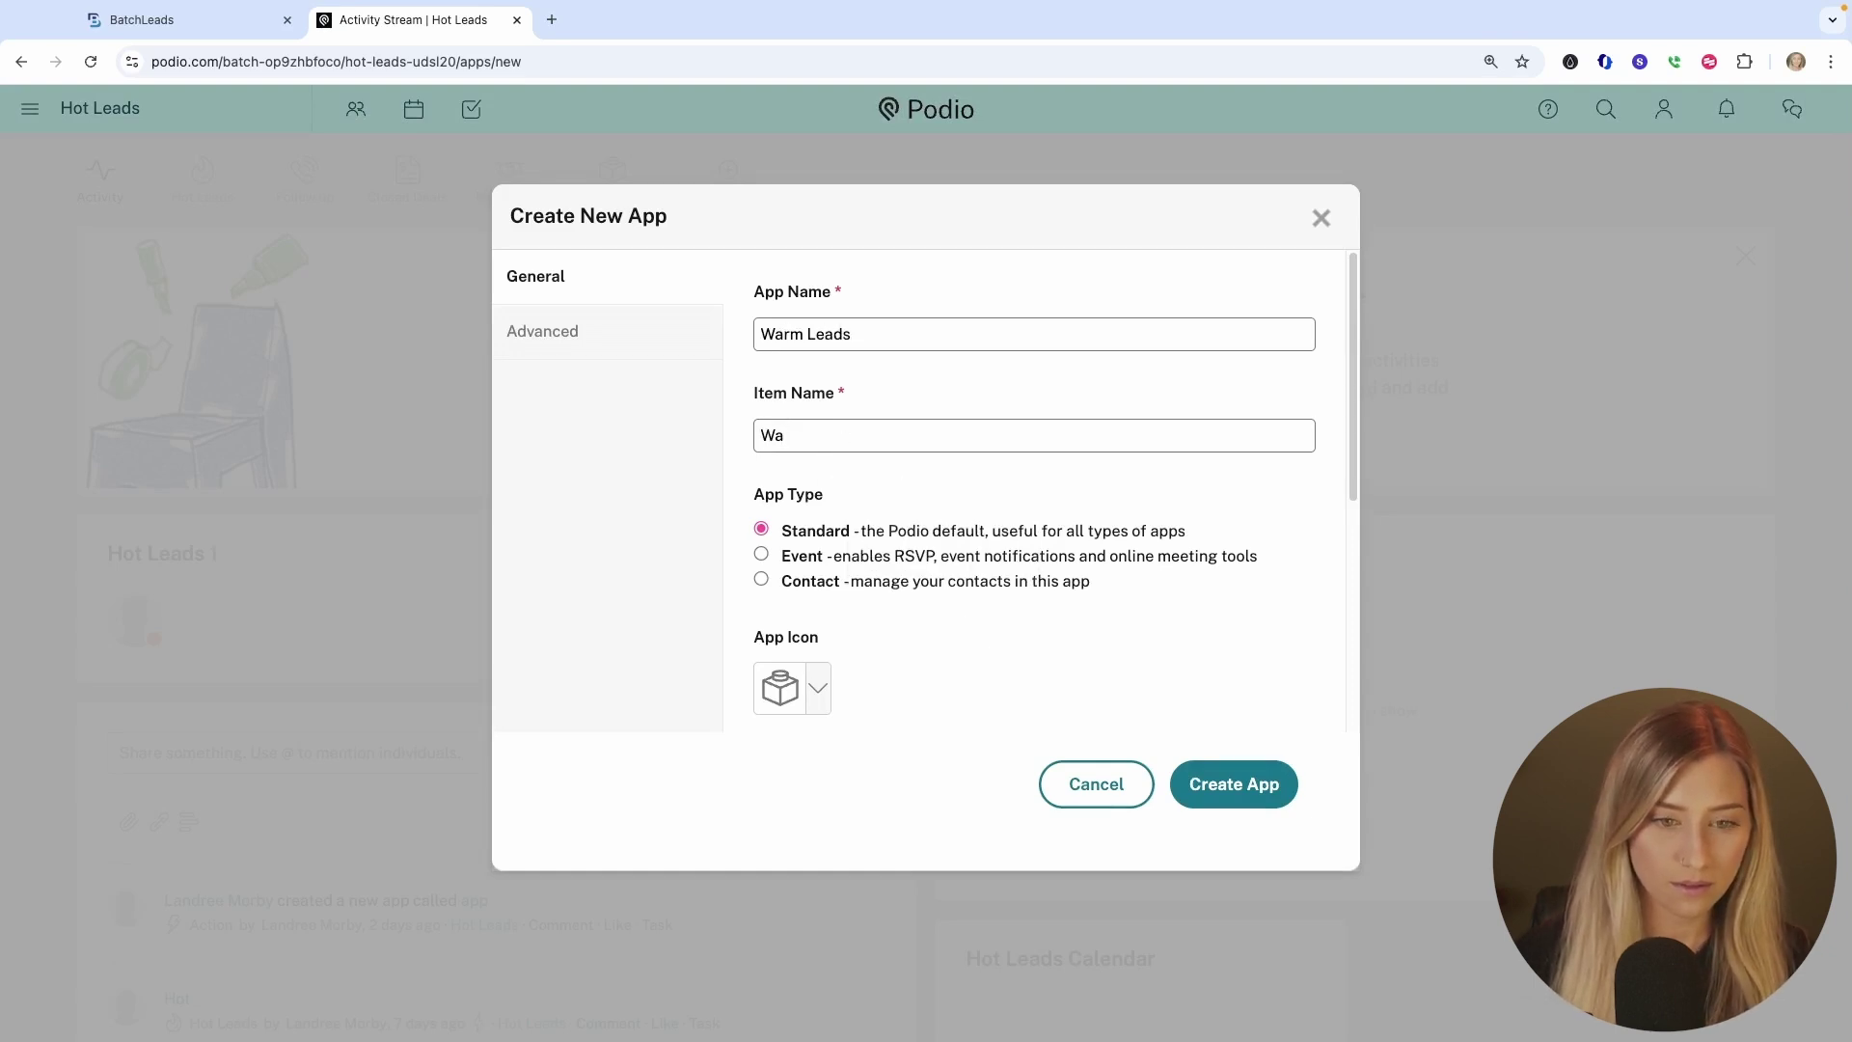
text(rm Leads)
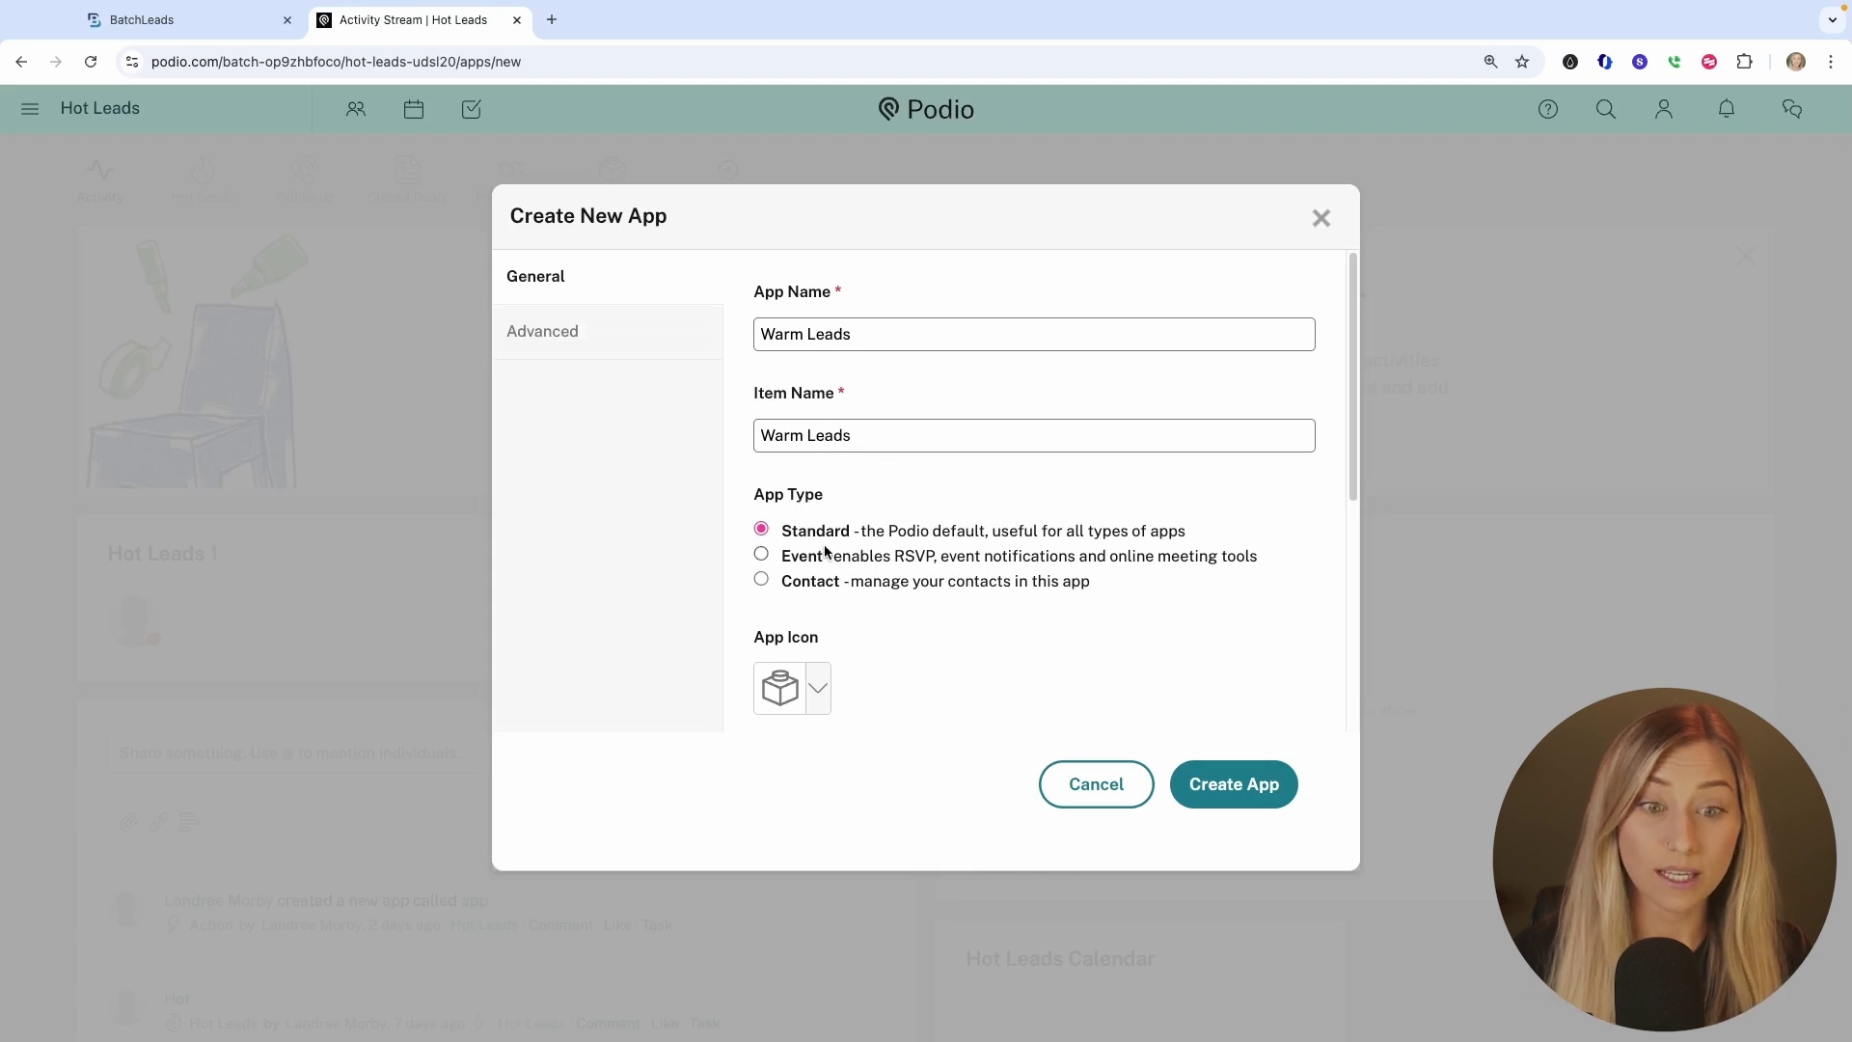
click(799, 689)
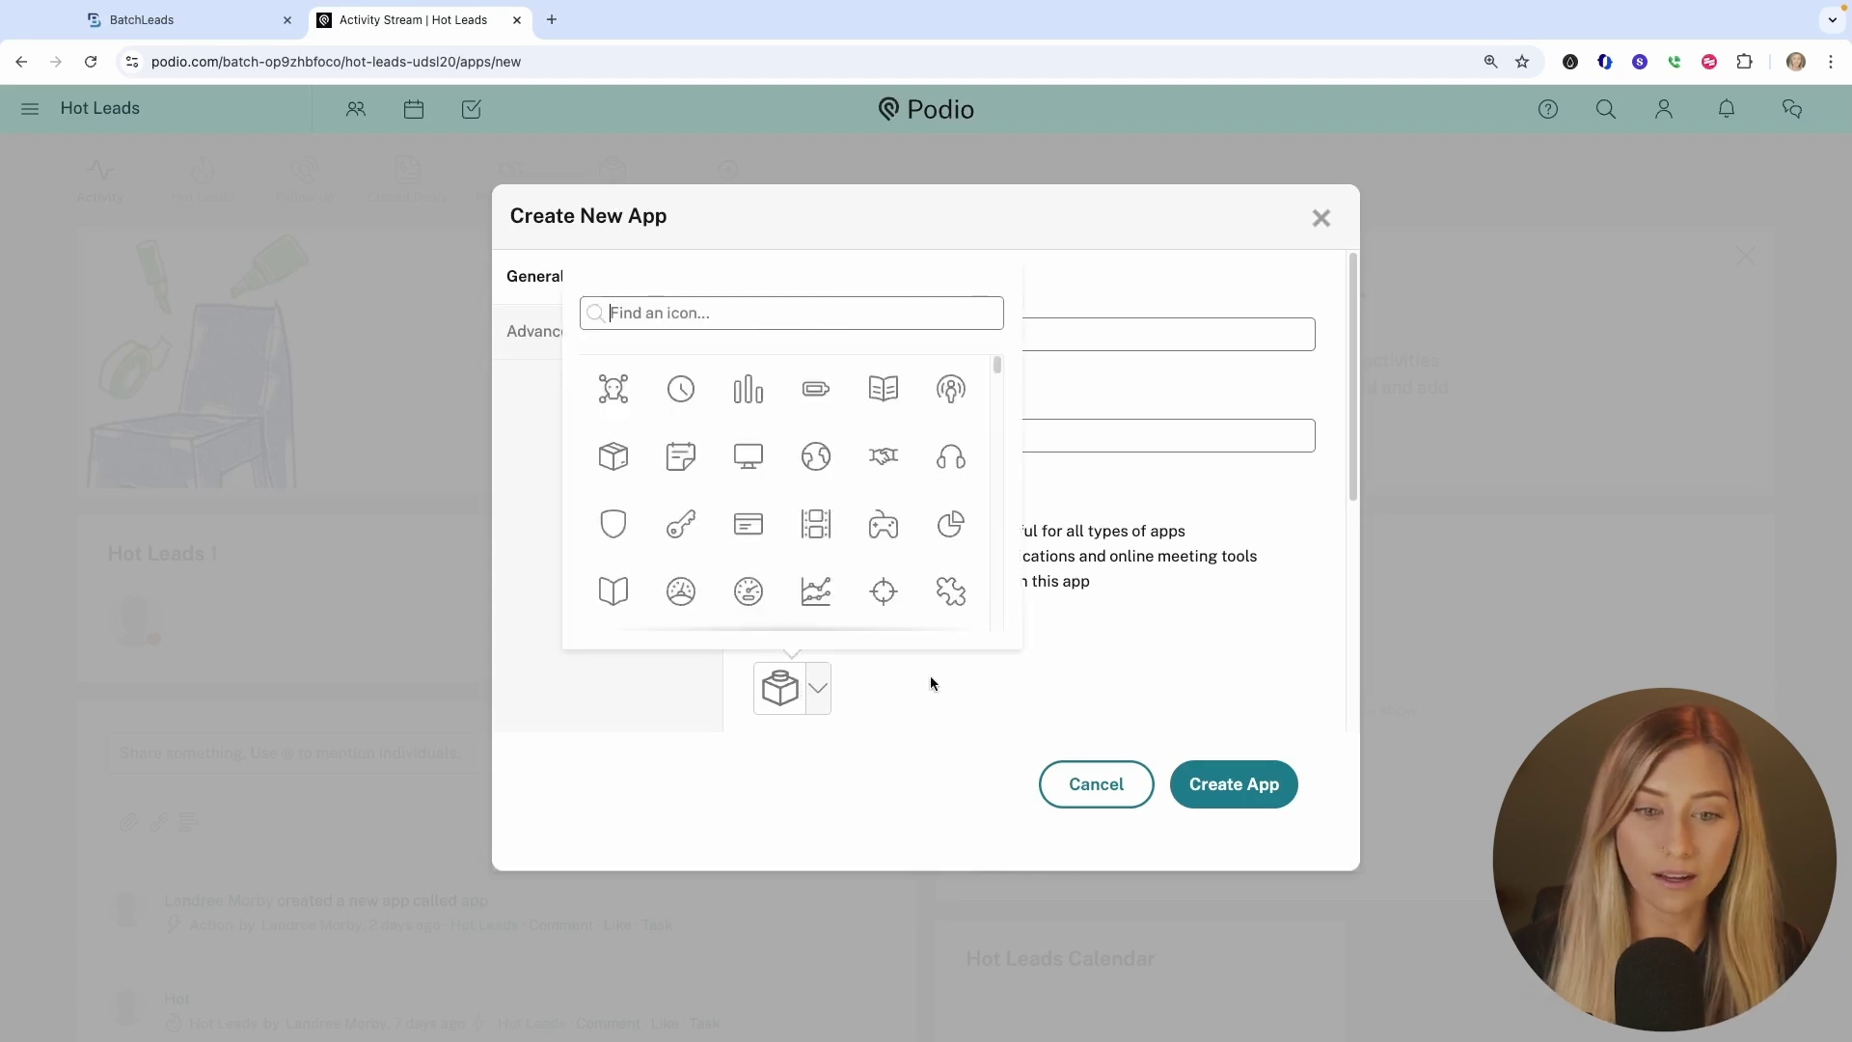
scroll(791, 483, down, 5)
click(885, 480)
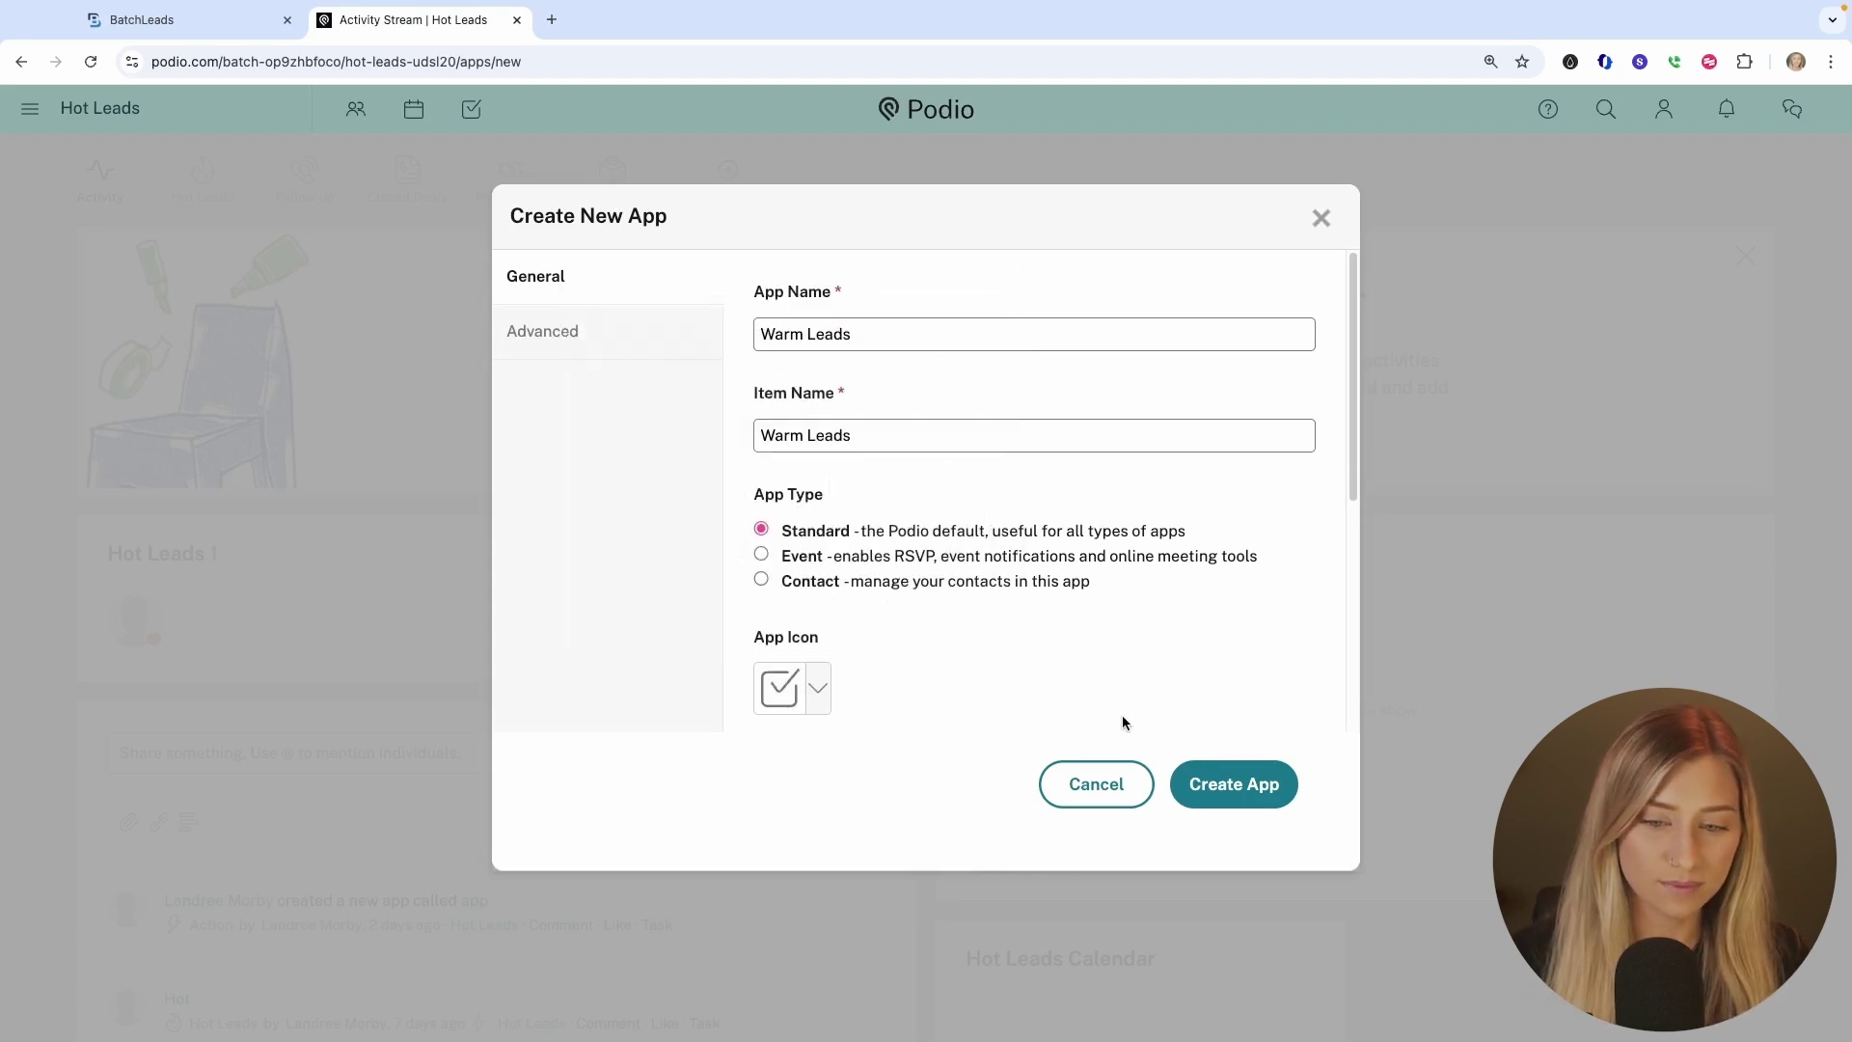
click(1235, 786)
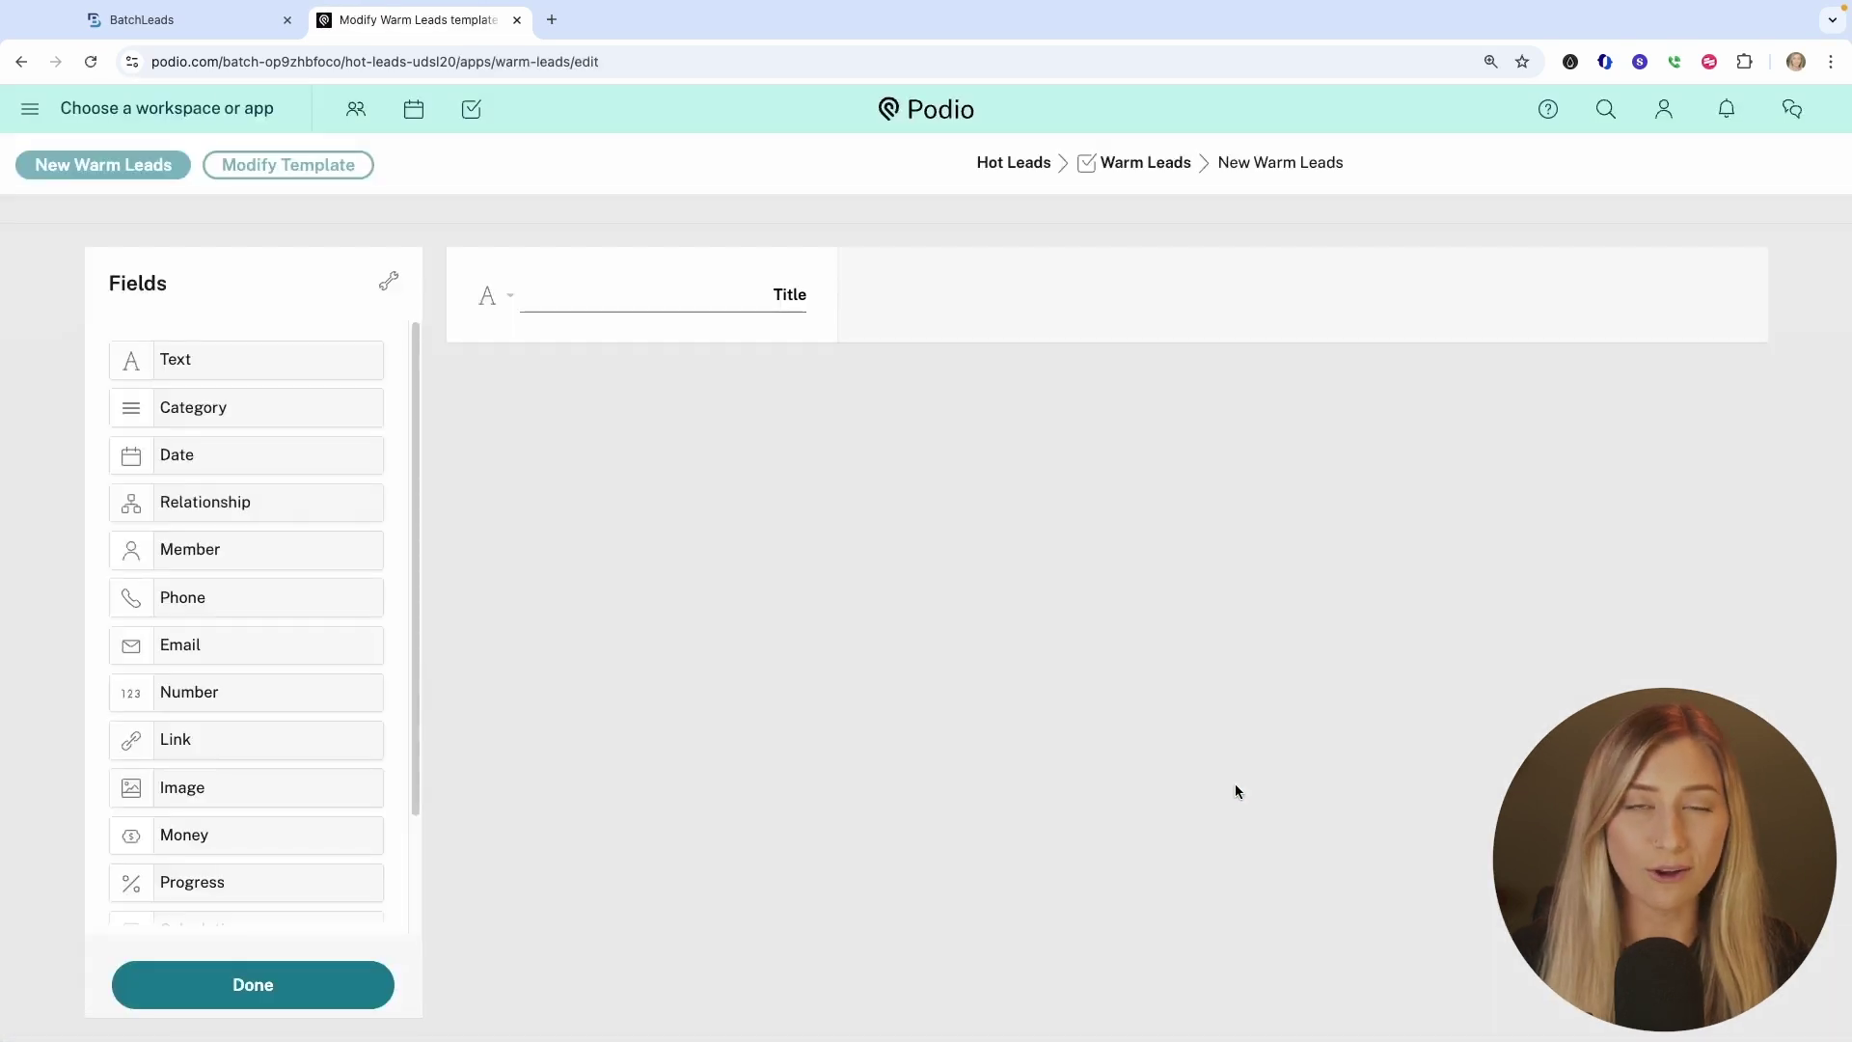
Add unlabelled Text fields below Title in the Warm Leads template.
drag(318, 364, 694, 710)
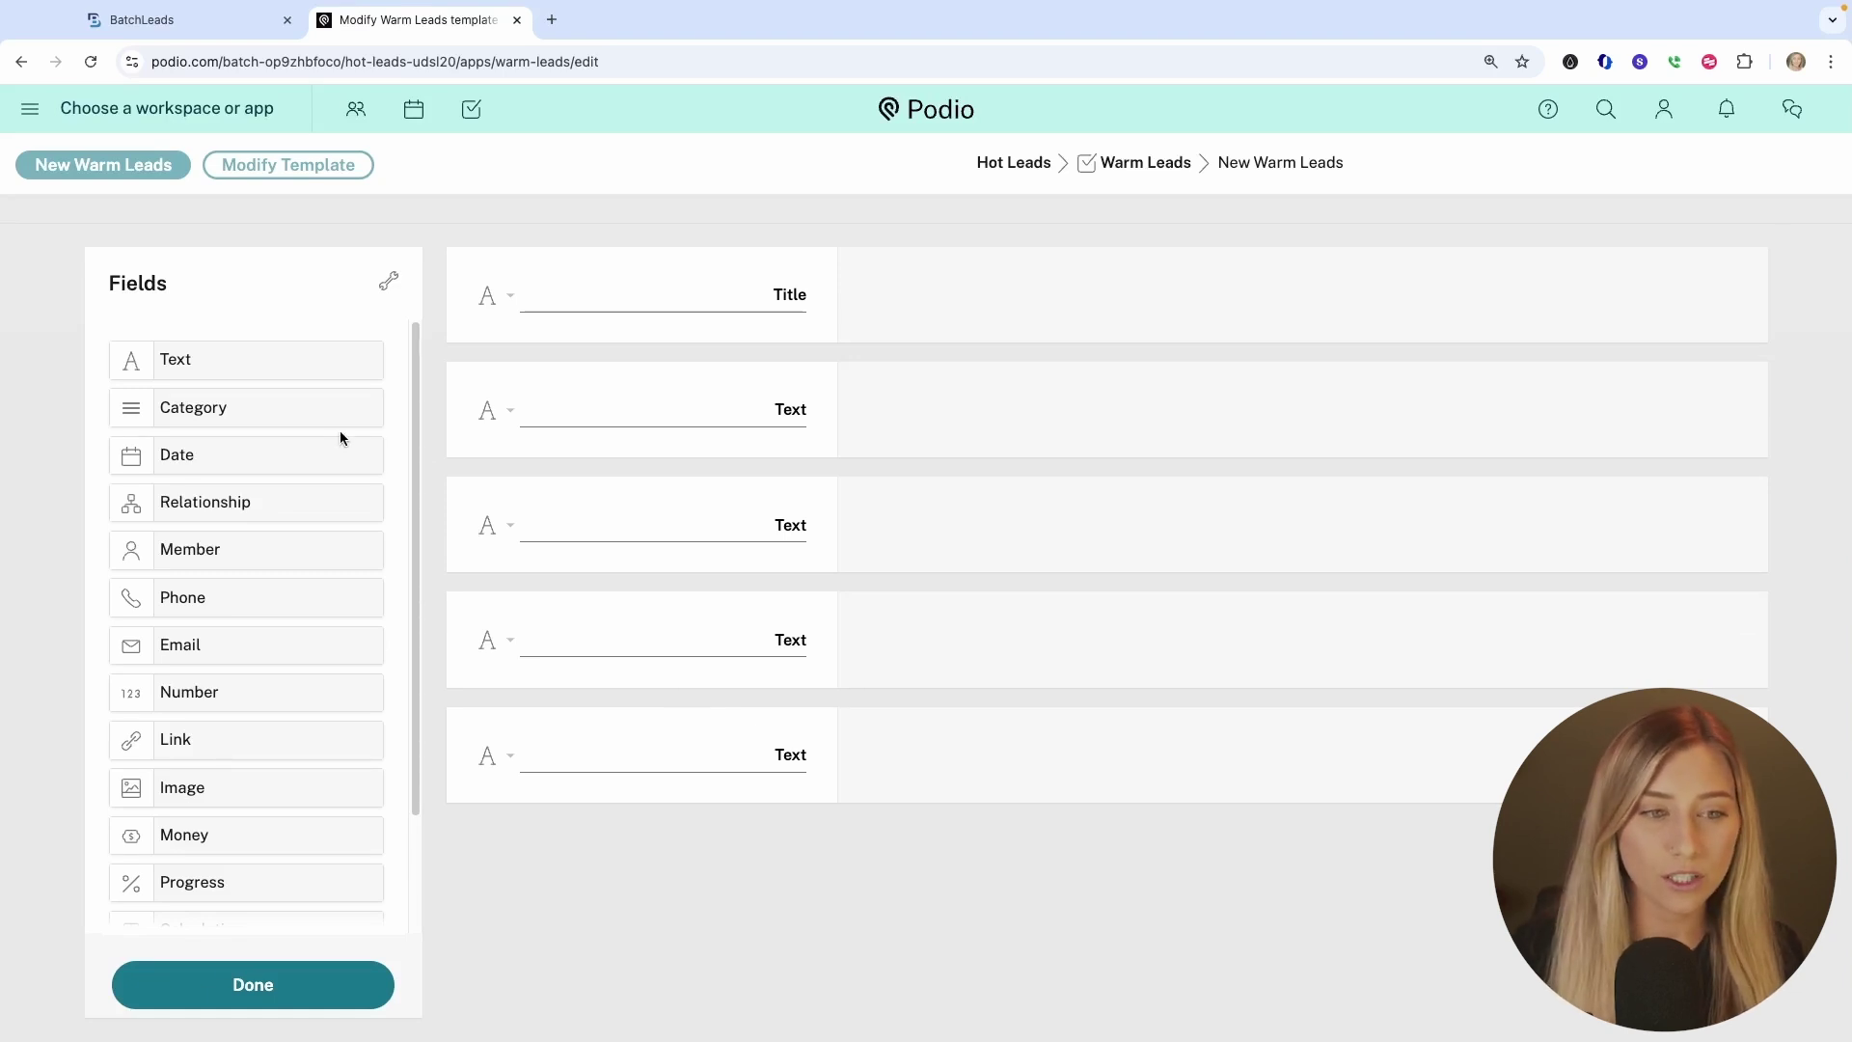
drag(313, 358, 645, 902)
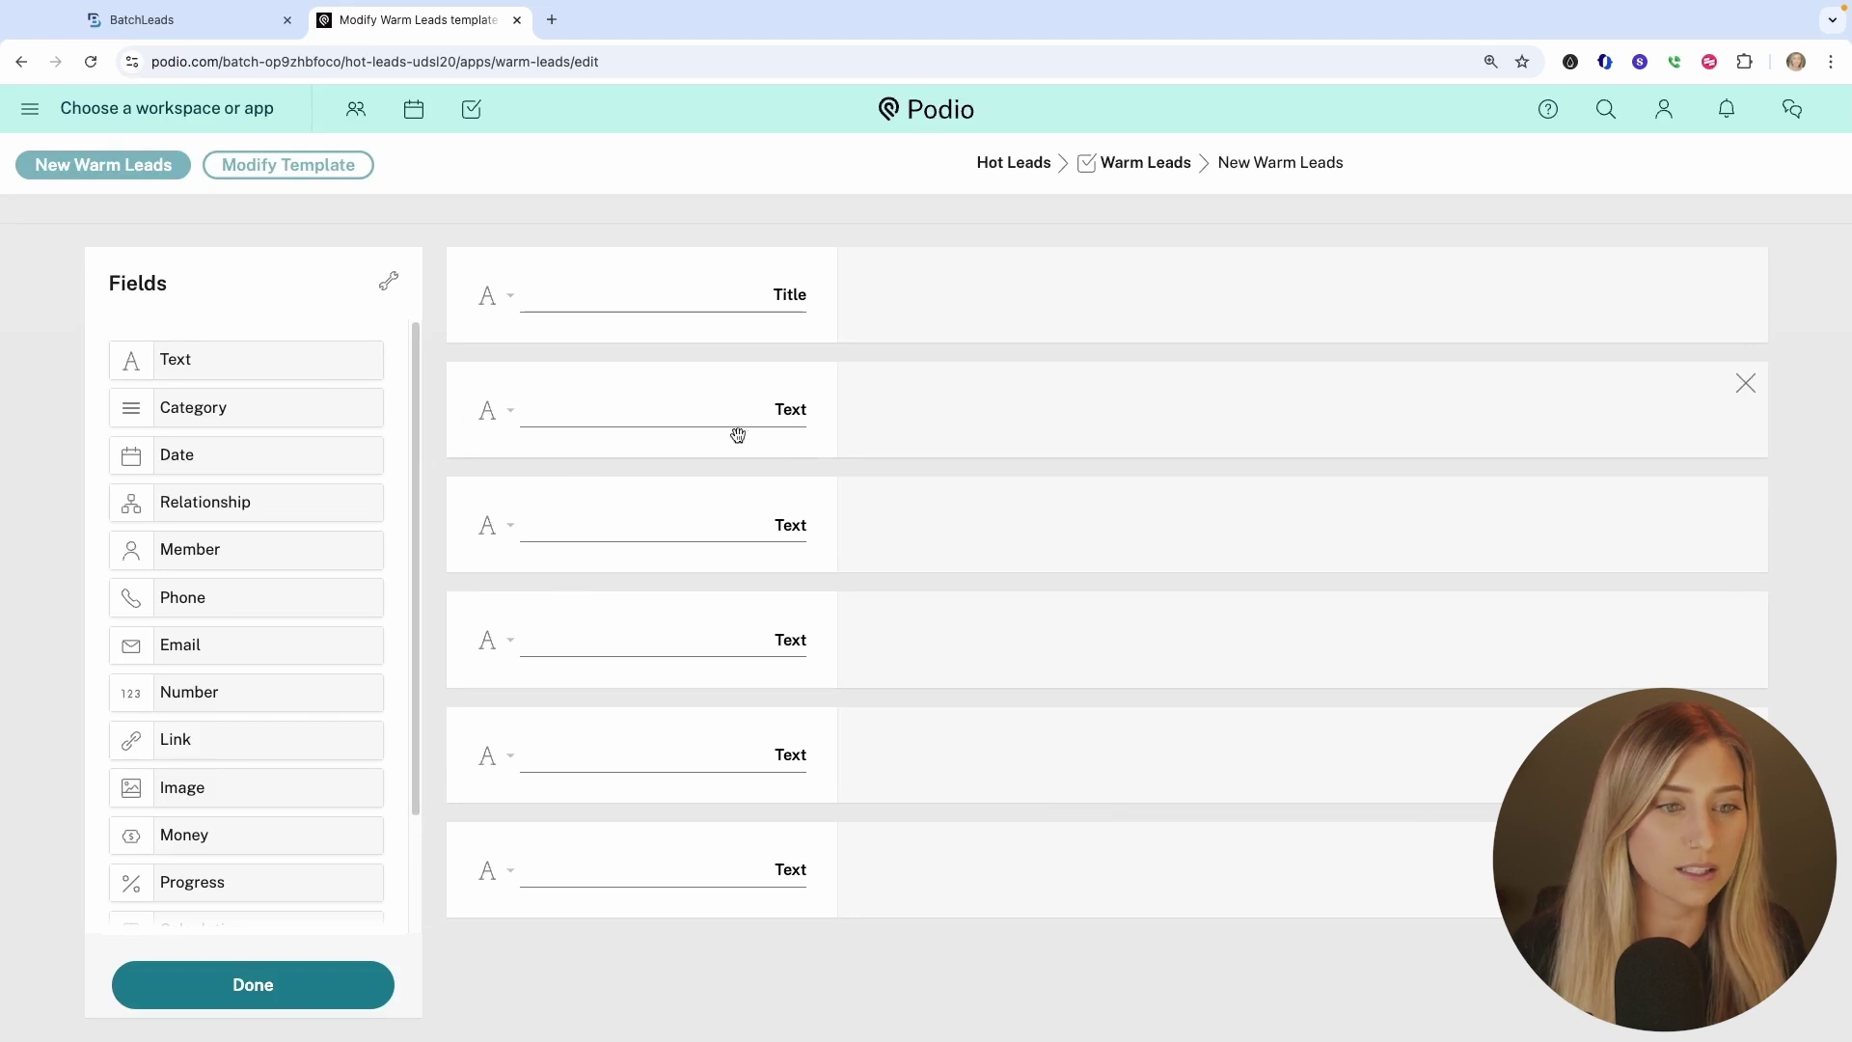
click(809, 295)
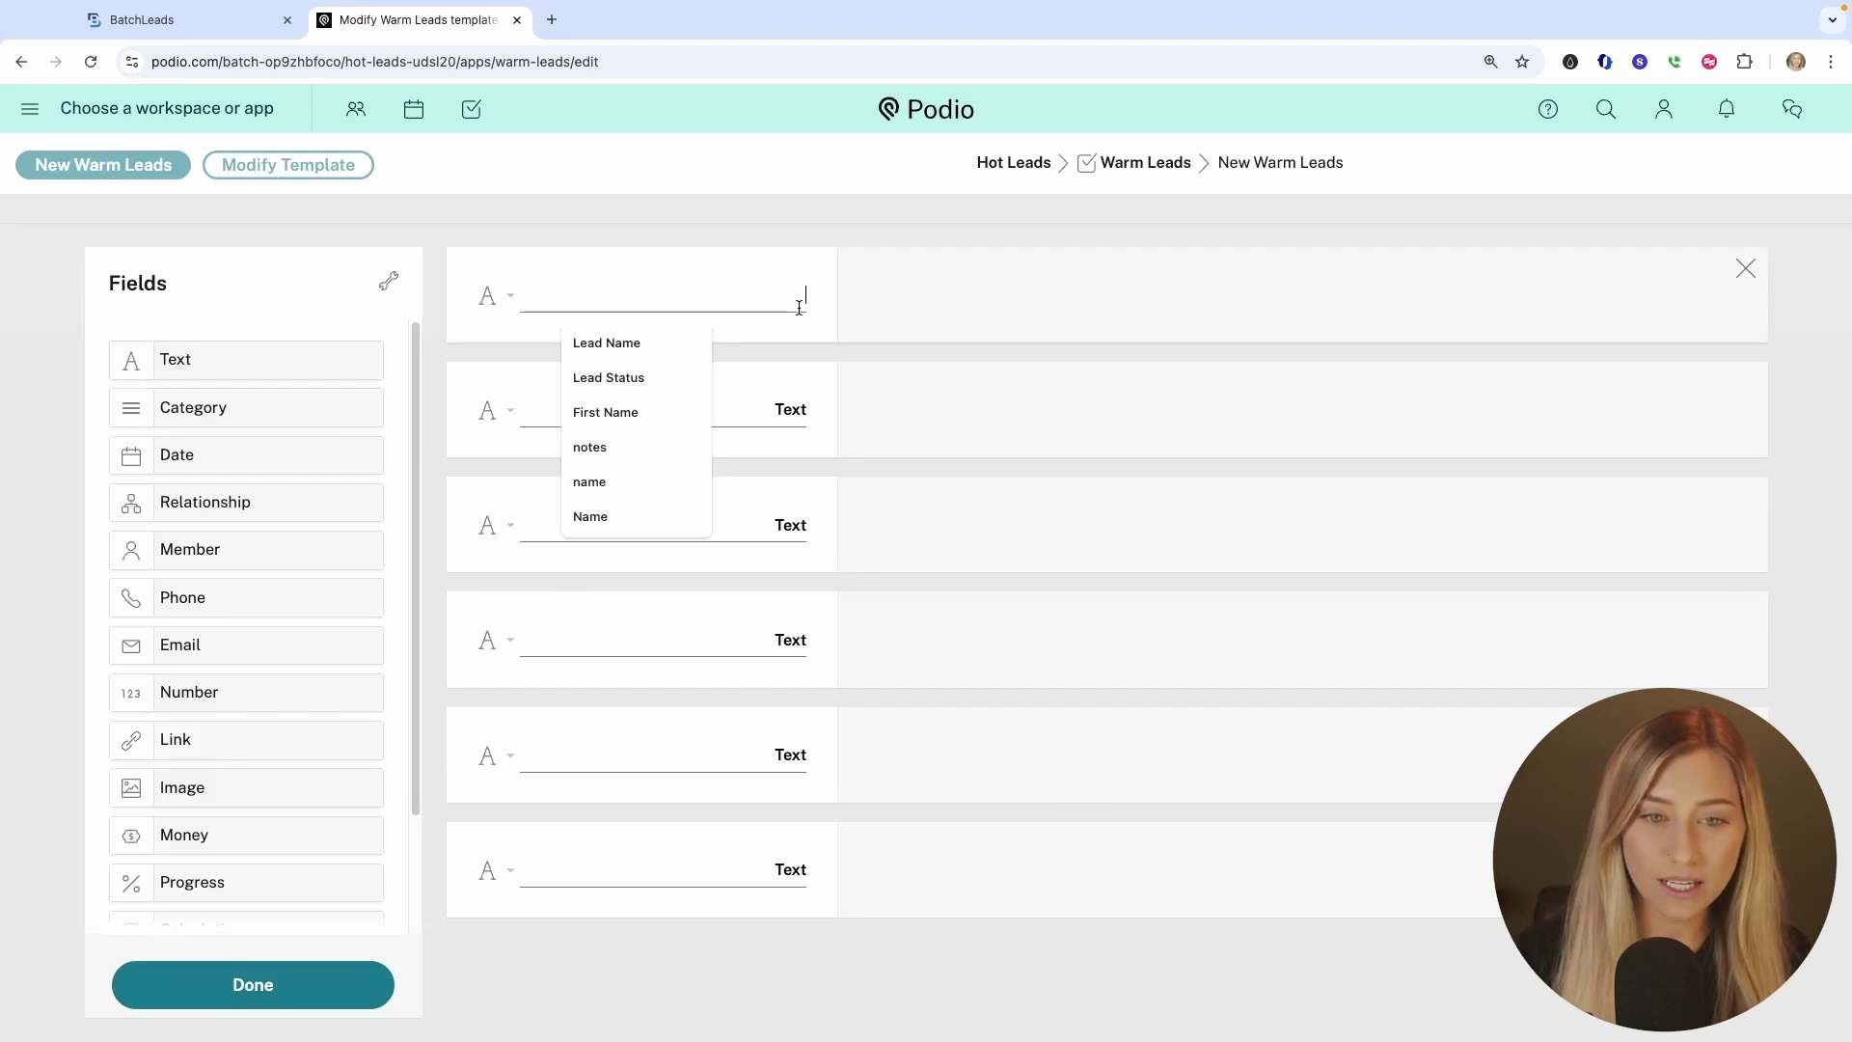
Label the first six fields Lead Status, First Name, Last Name, Property Address, City and State.
text(Lead Status)
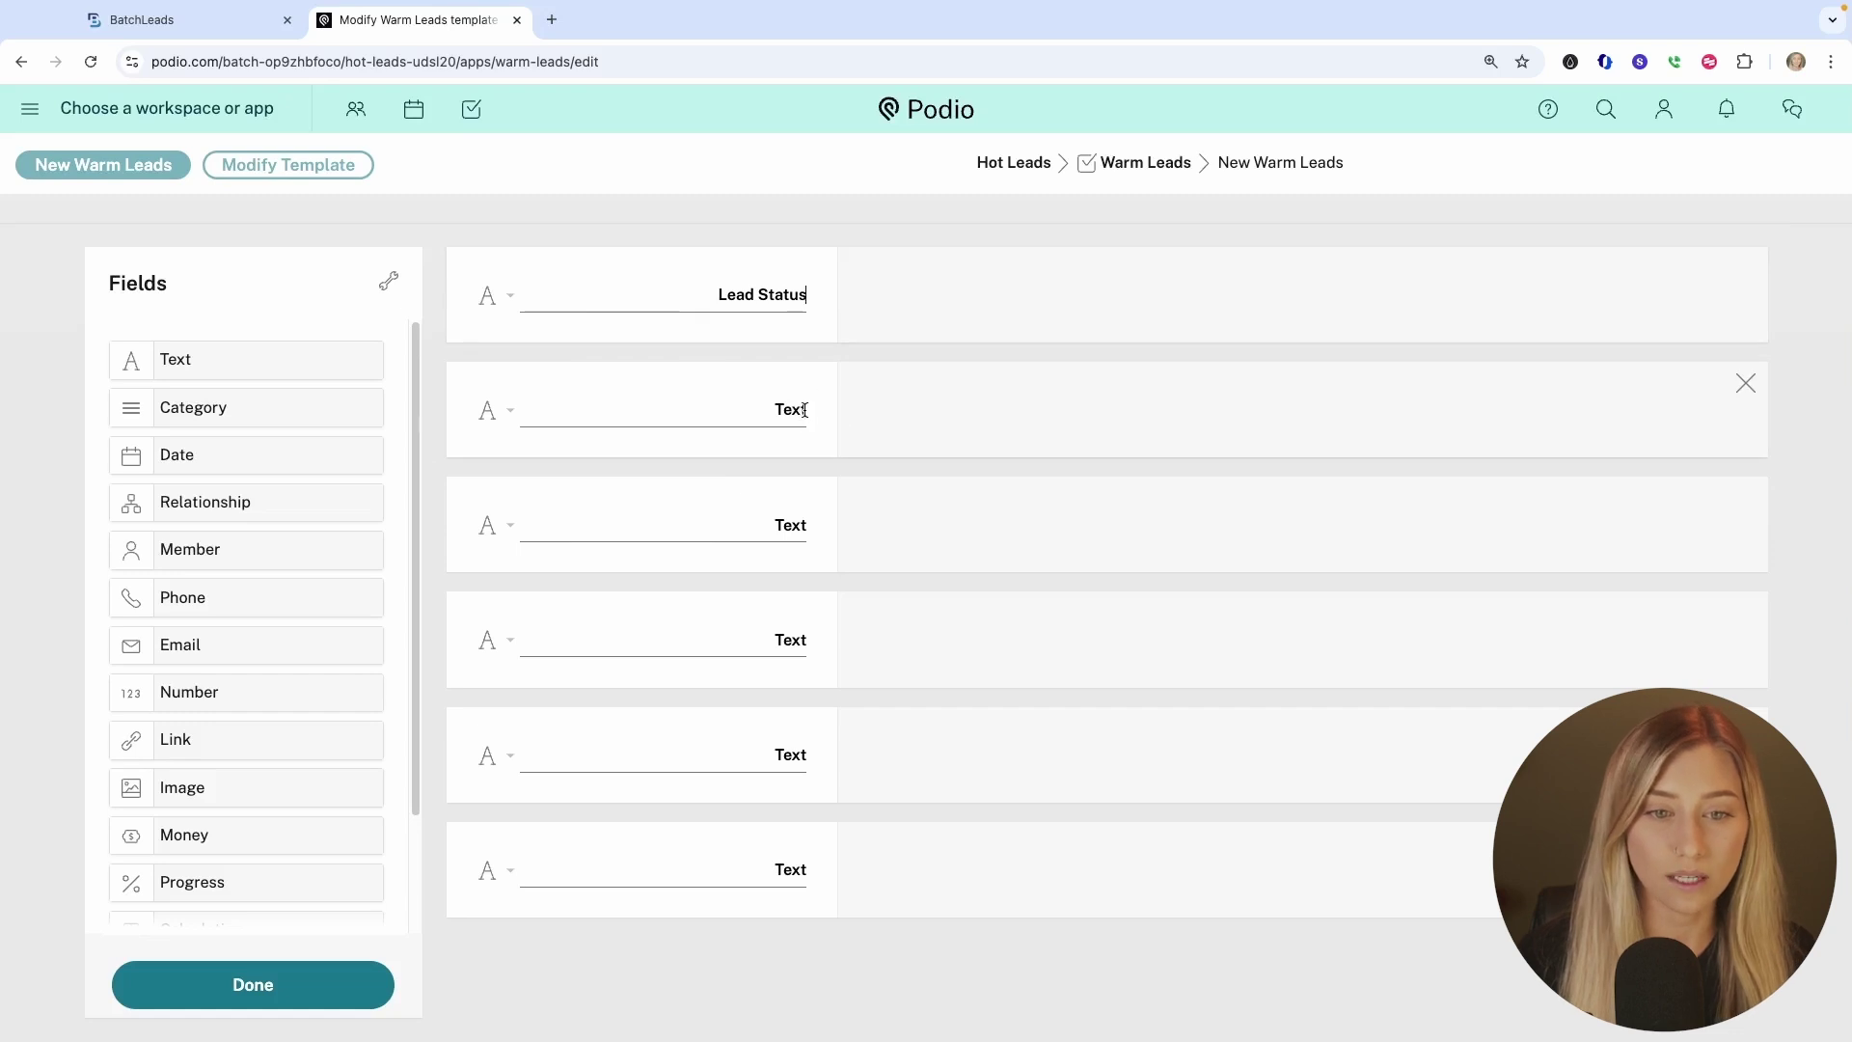
click(746, 406)
text(First Name)
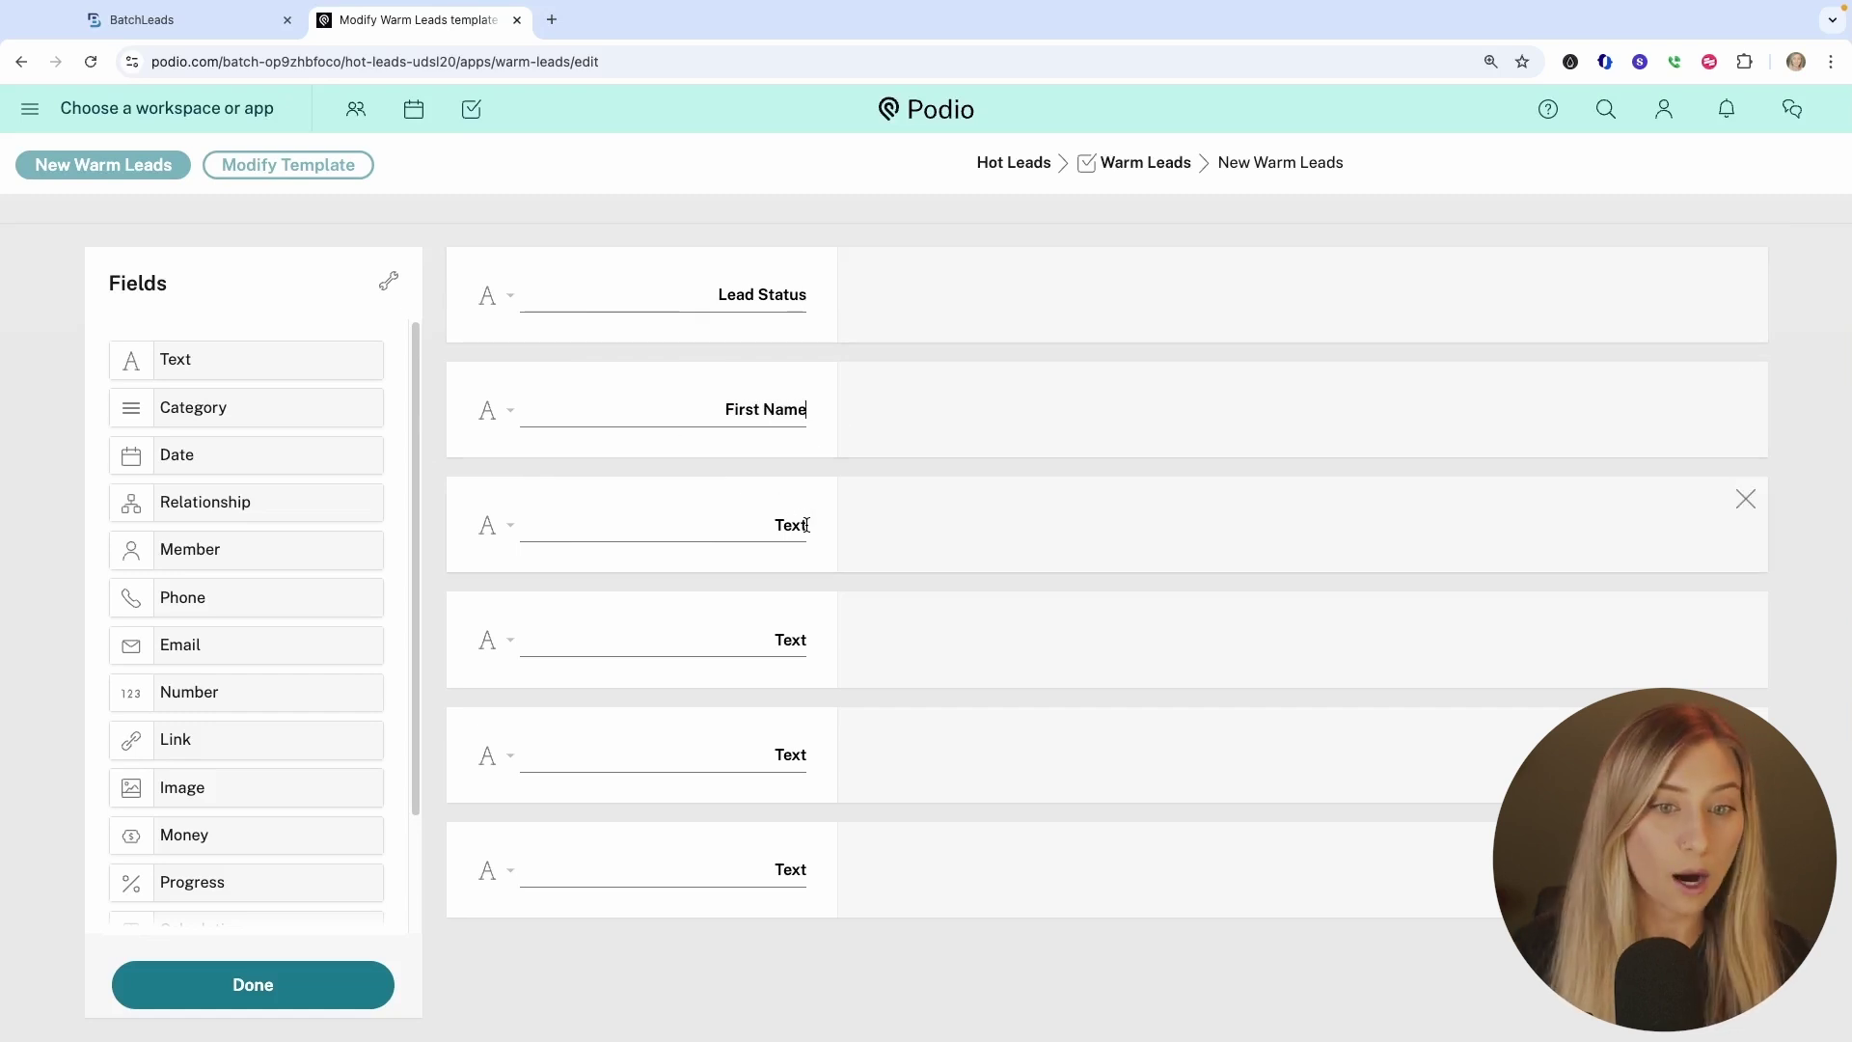
click(757, 524)
text(Last Name)
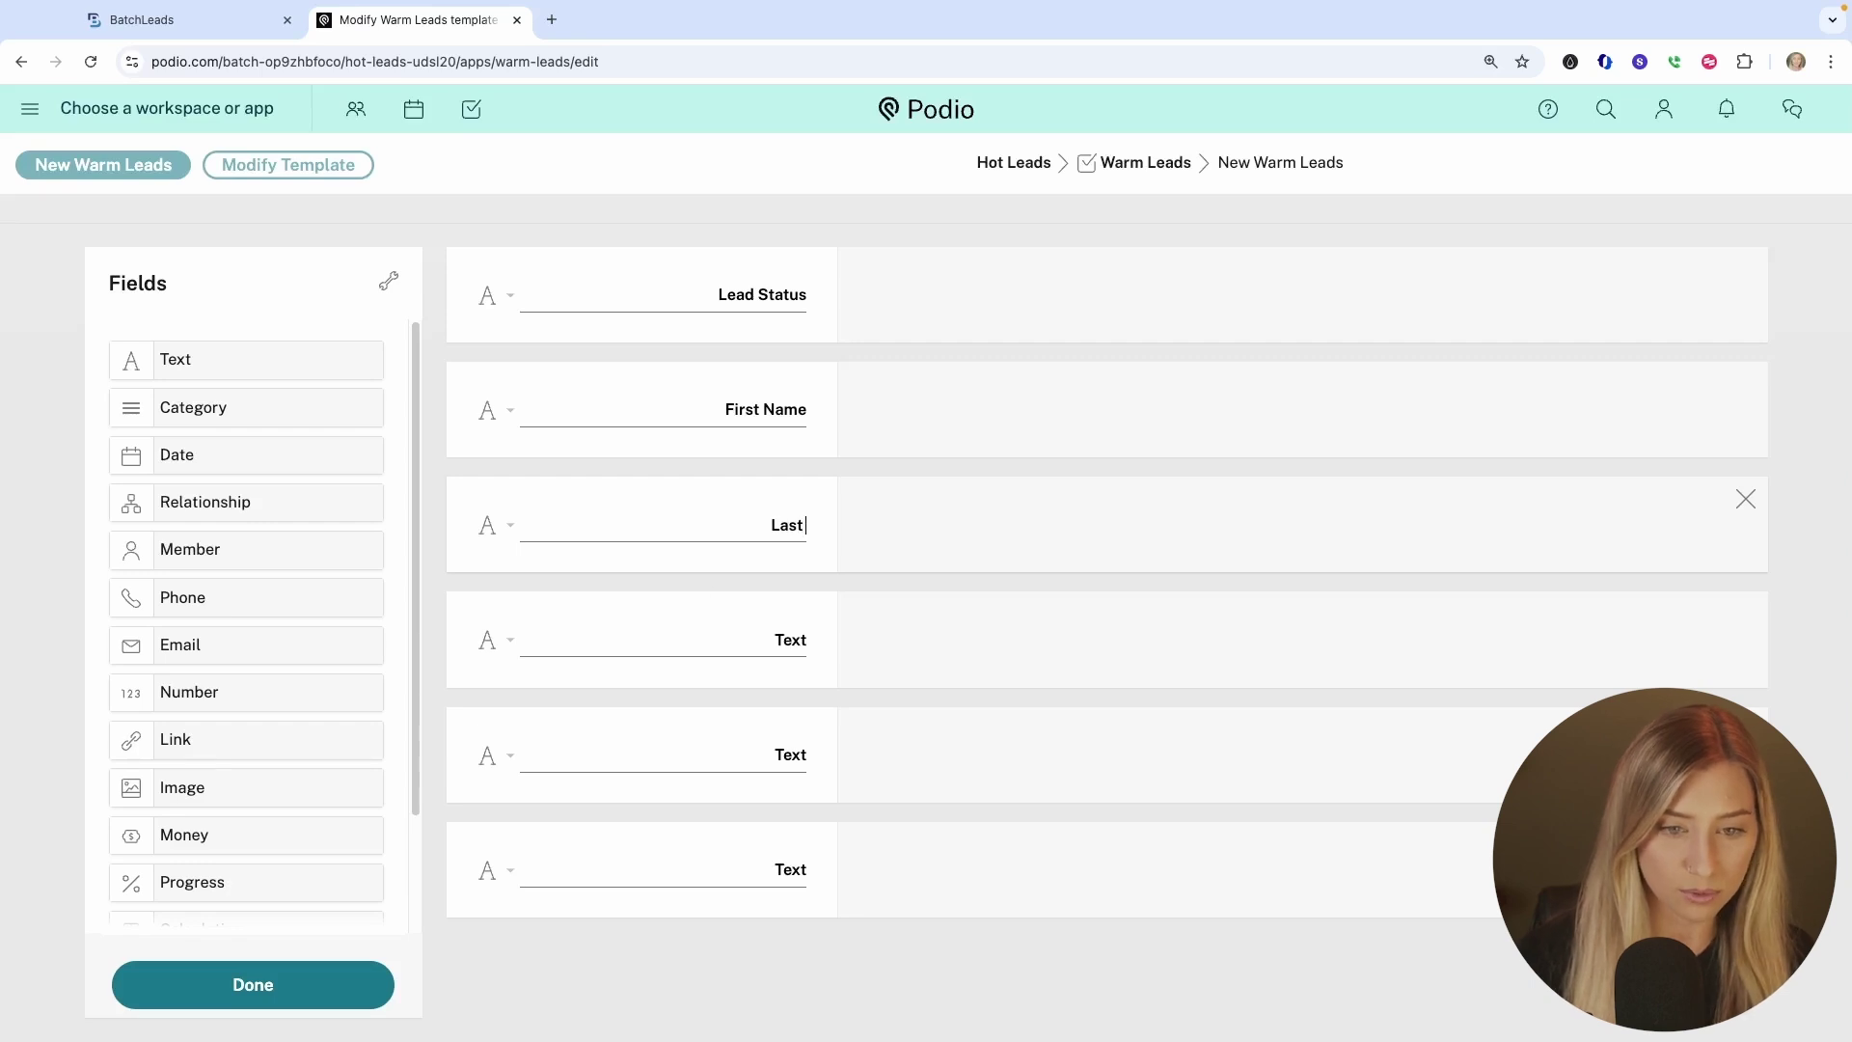
click(804, 642)
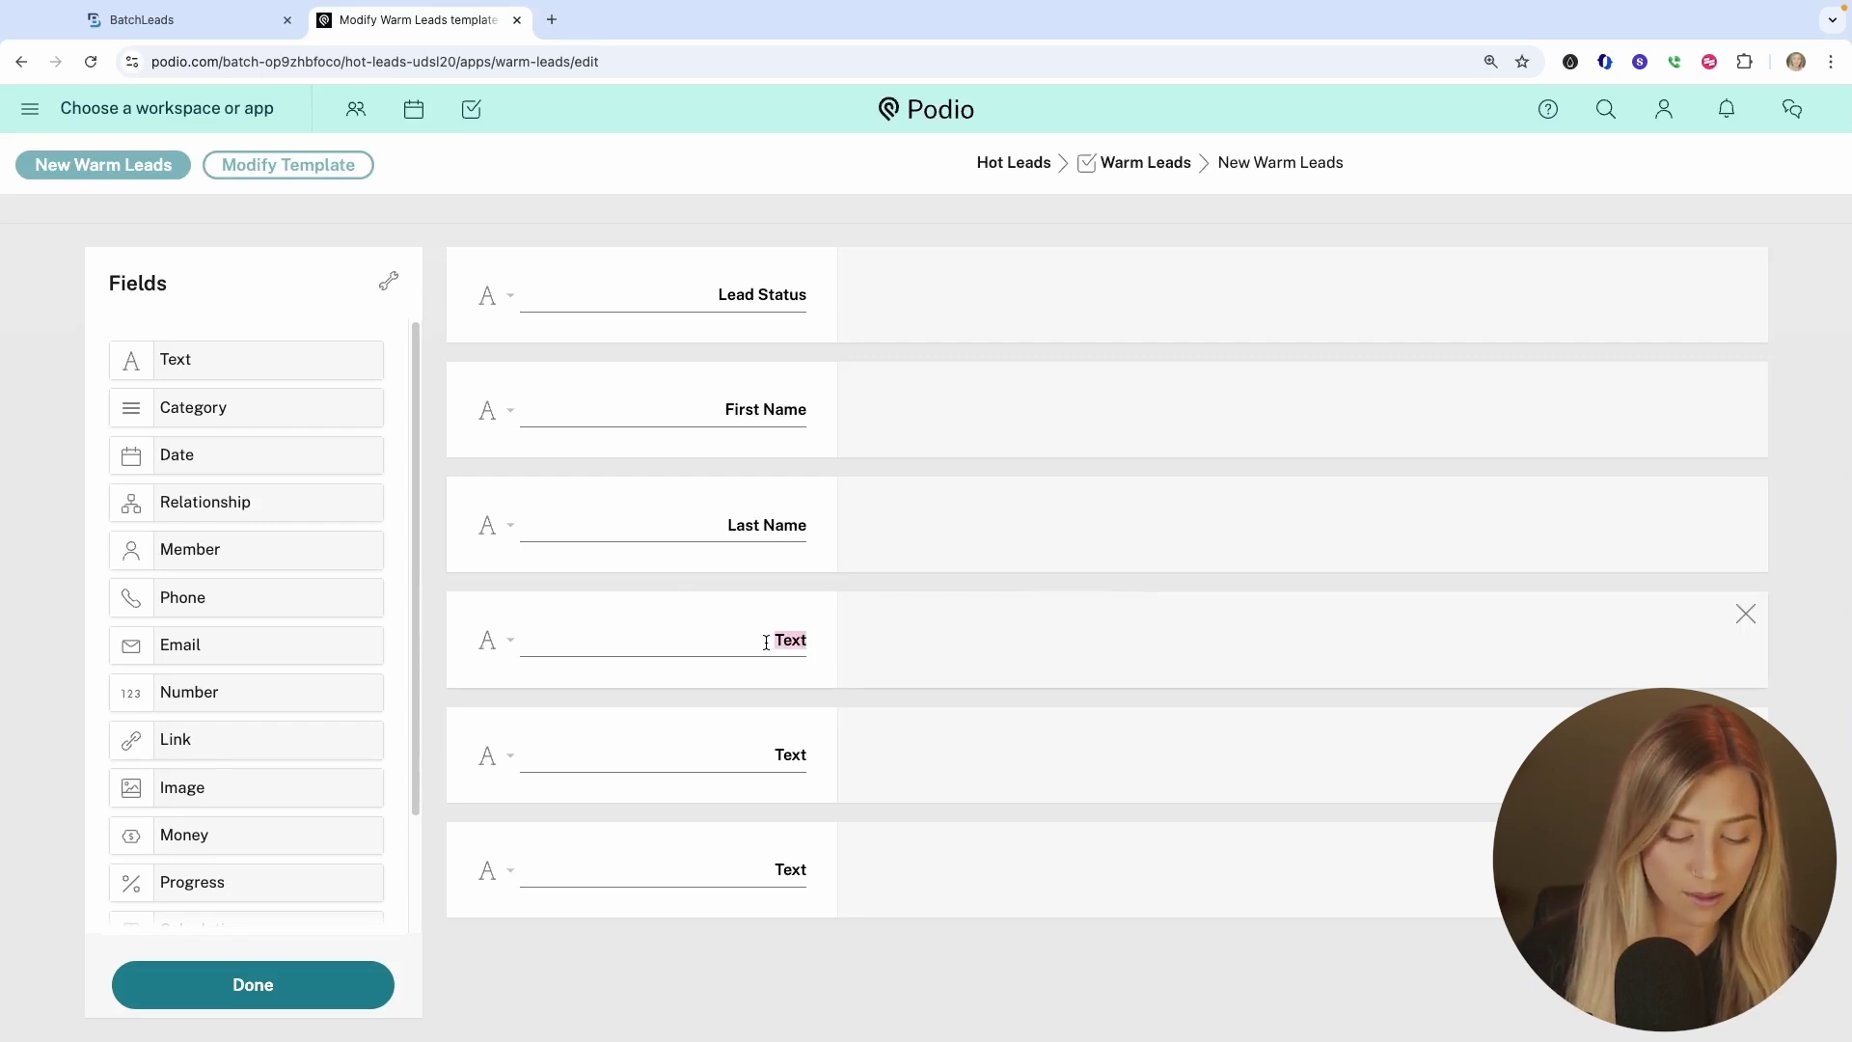
text(Property Addre)
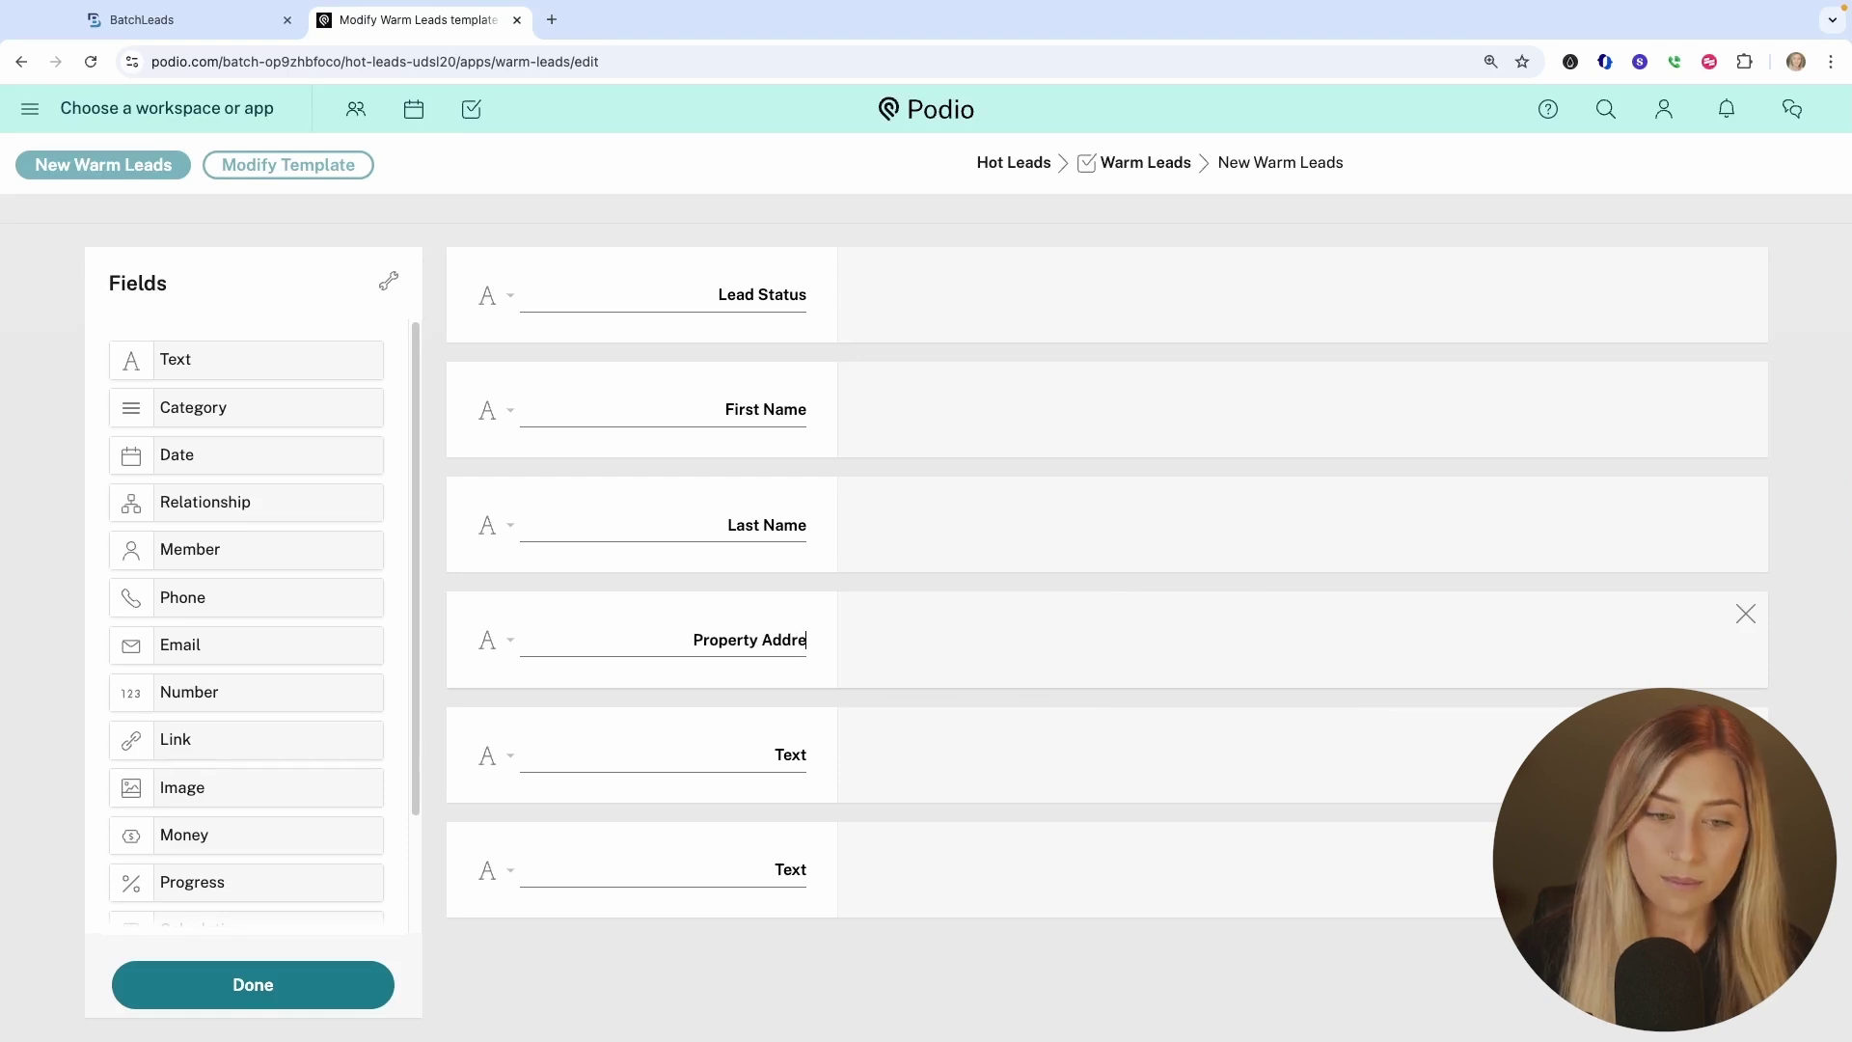
text(ss)
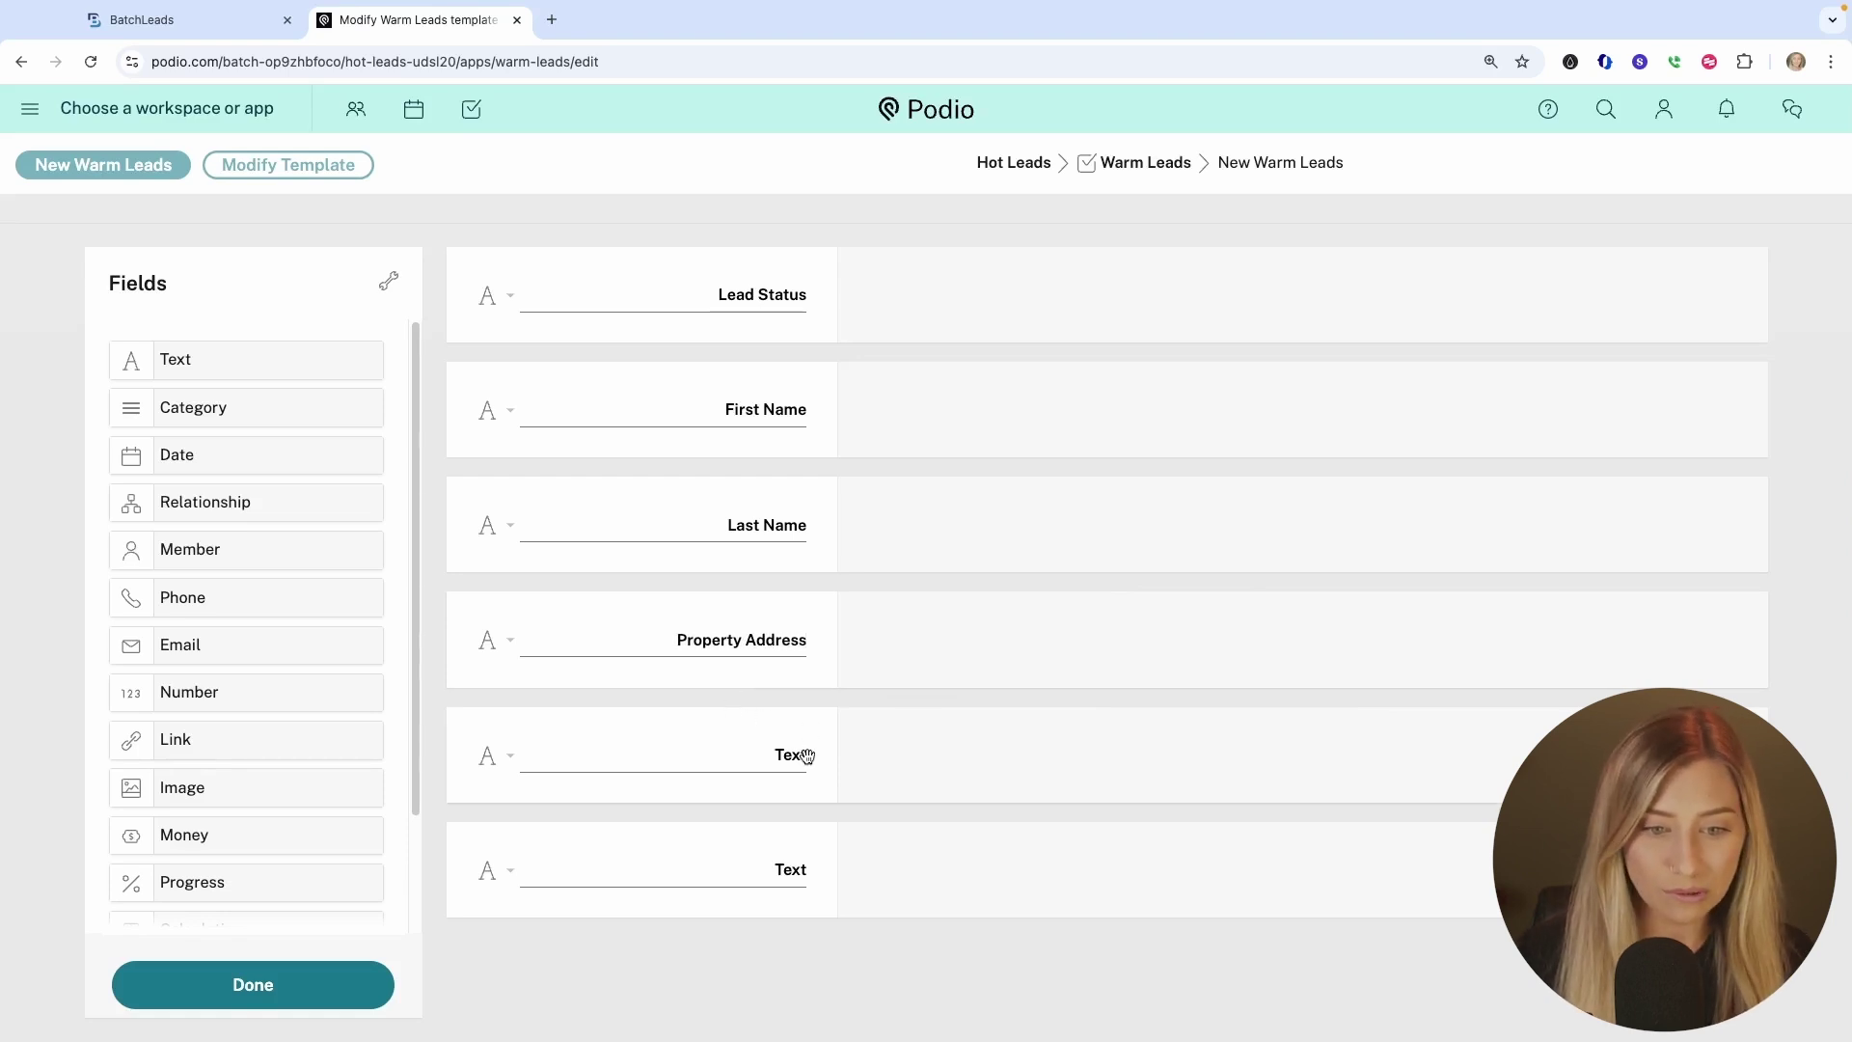
drag(805, 755, 769, 756)
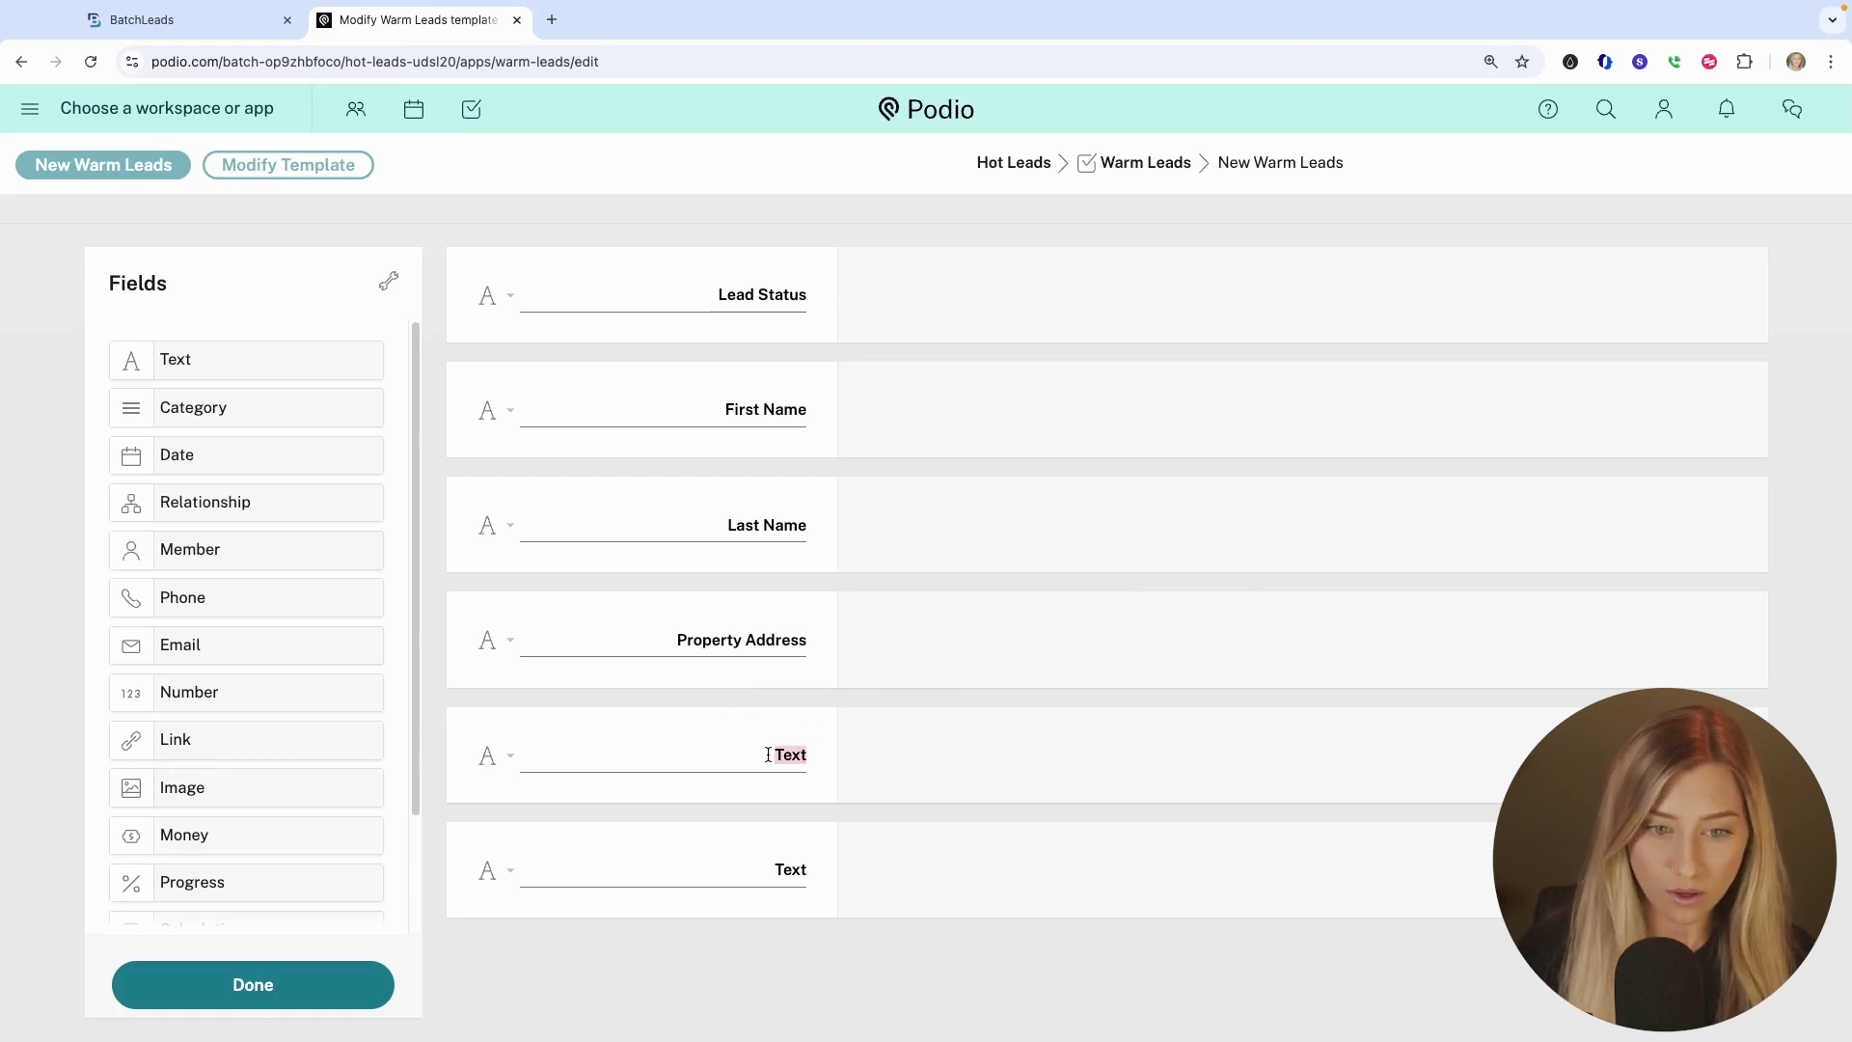
text(Cis)
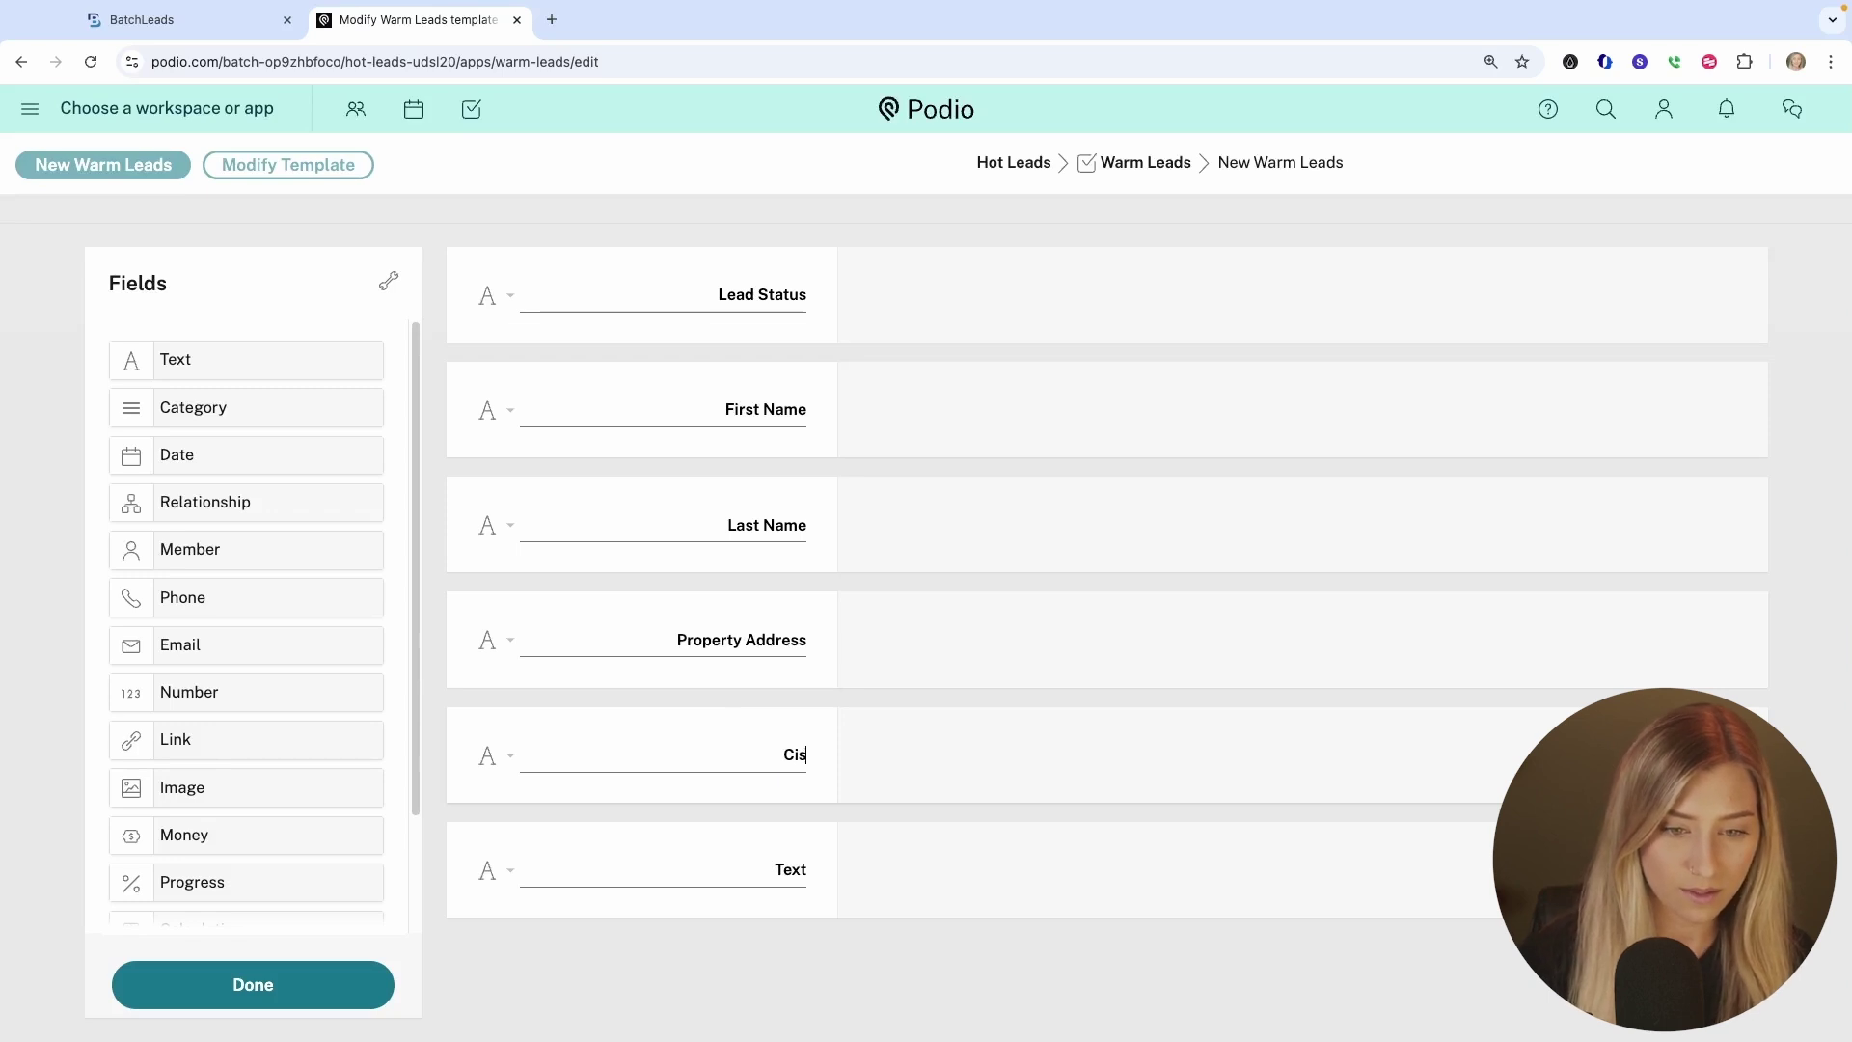
key(BackSpace)
text(ty)
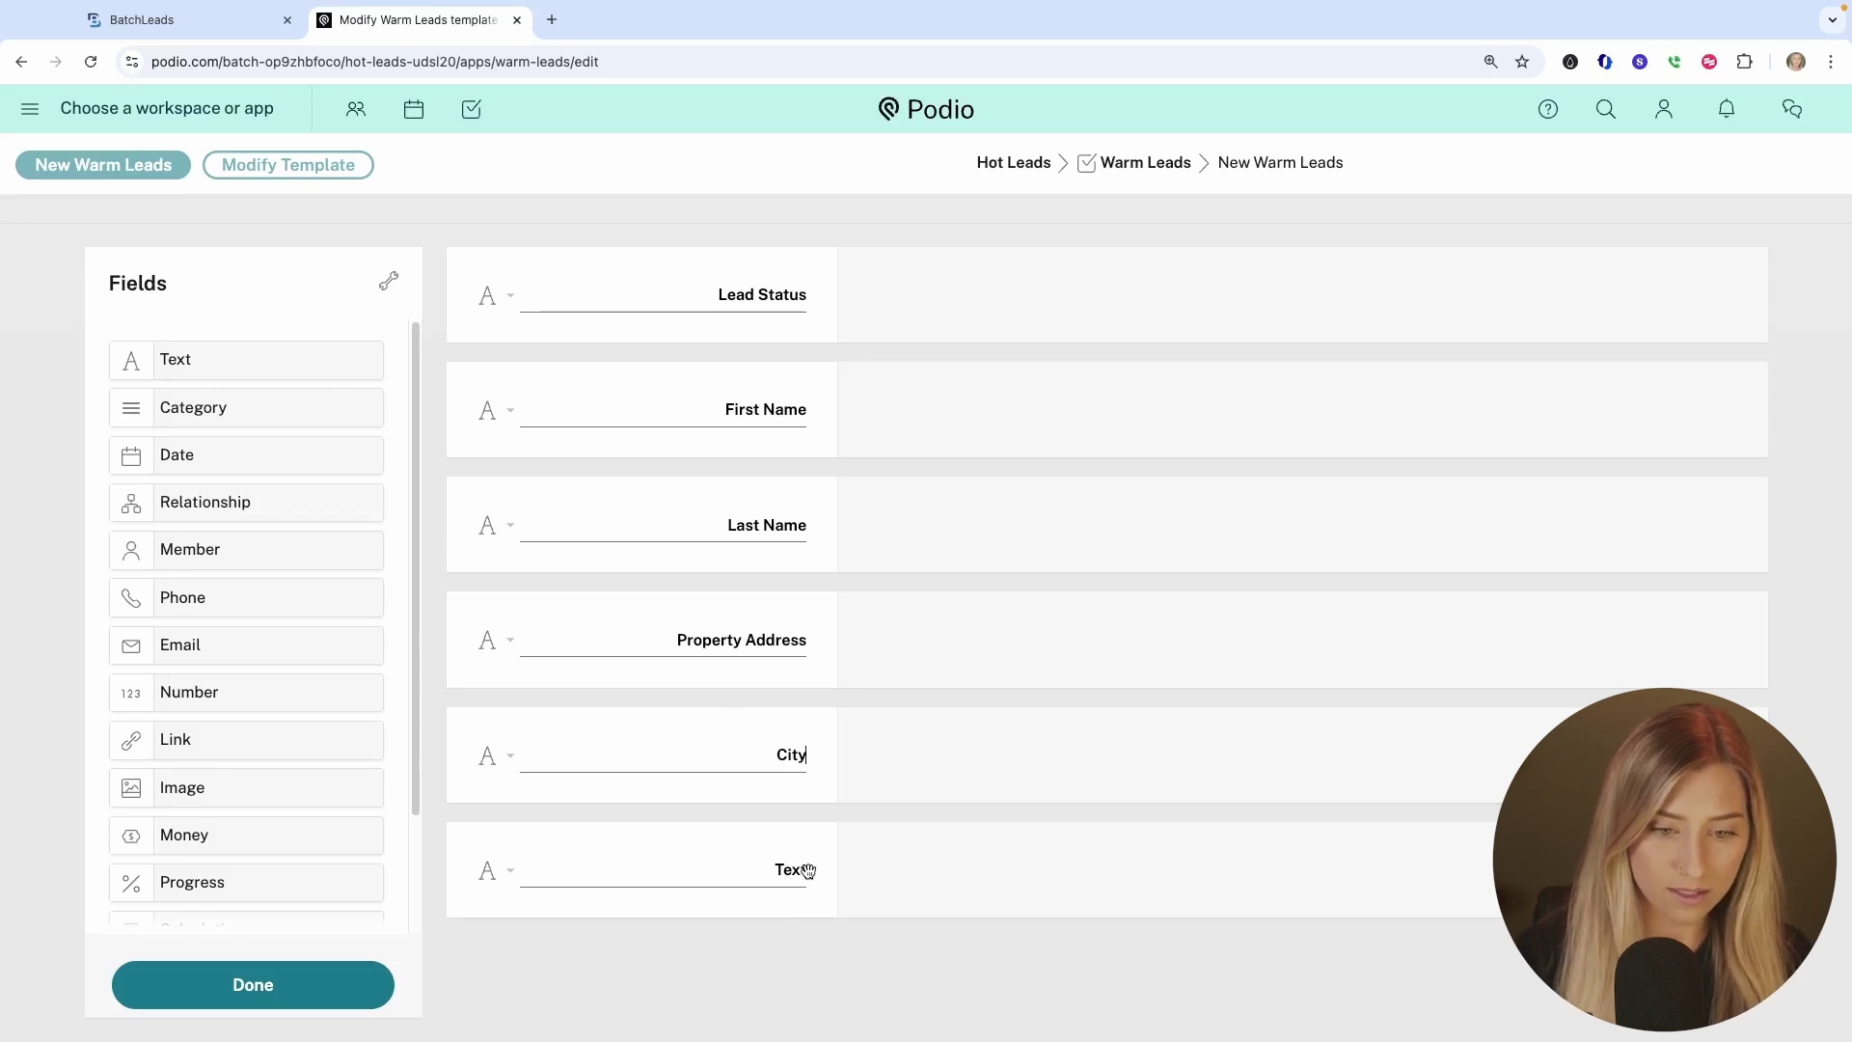
drag(803, 869, 772, 869)
text(State)
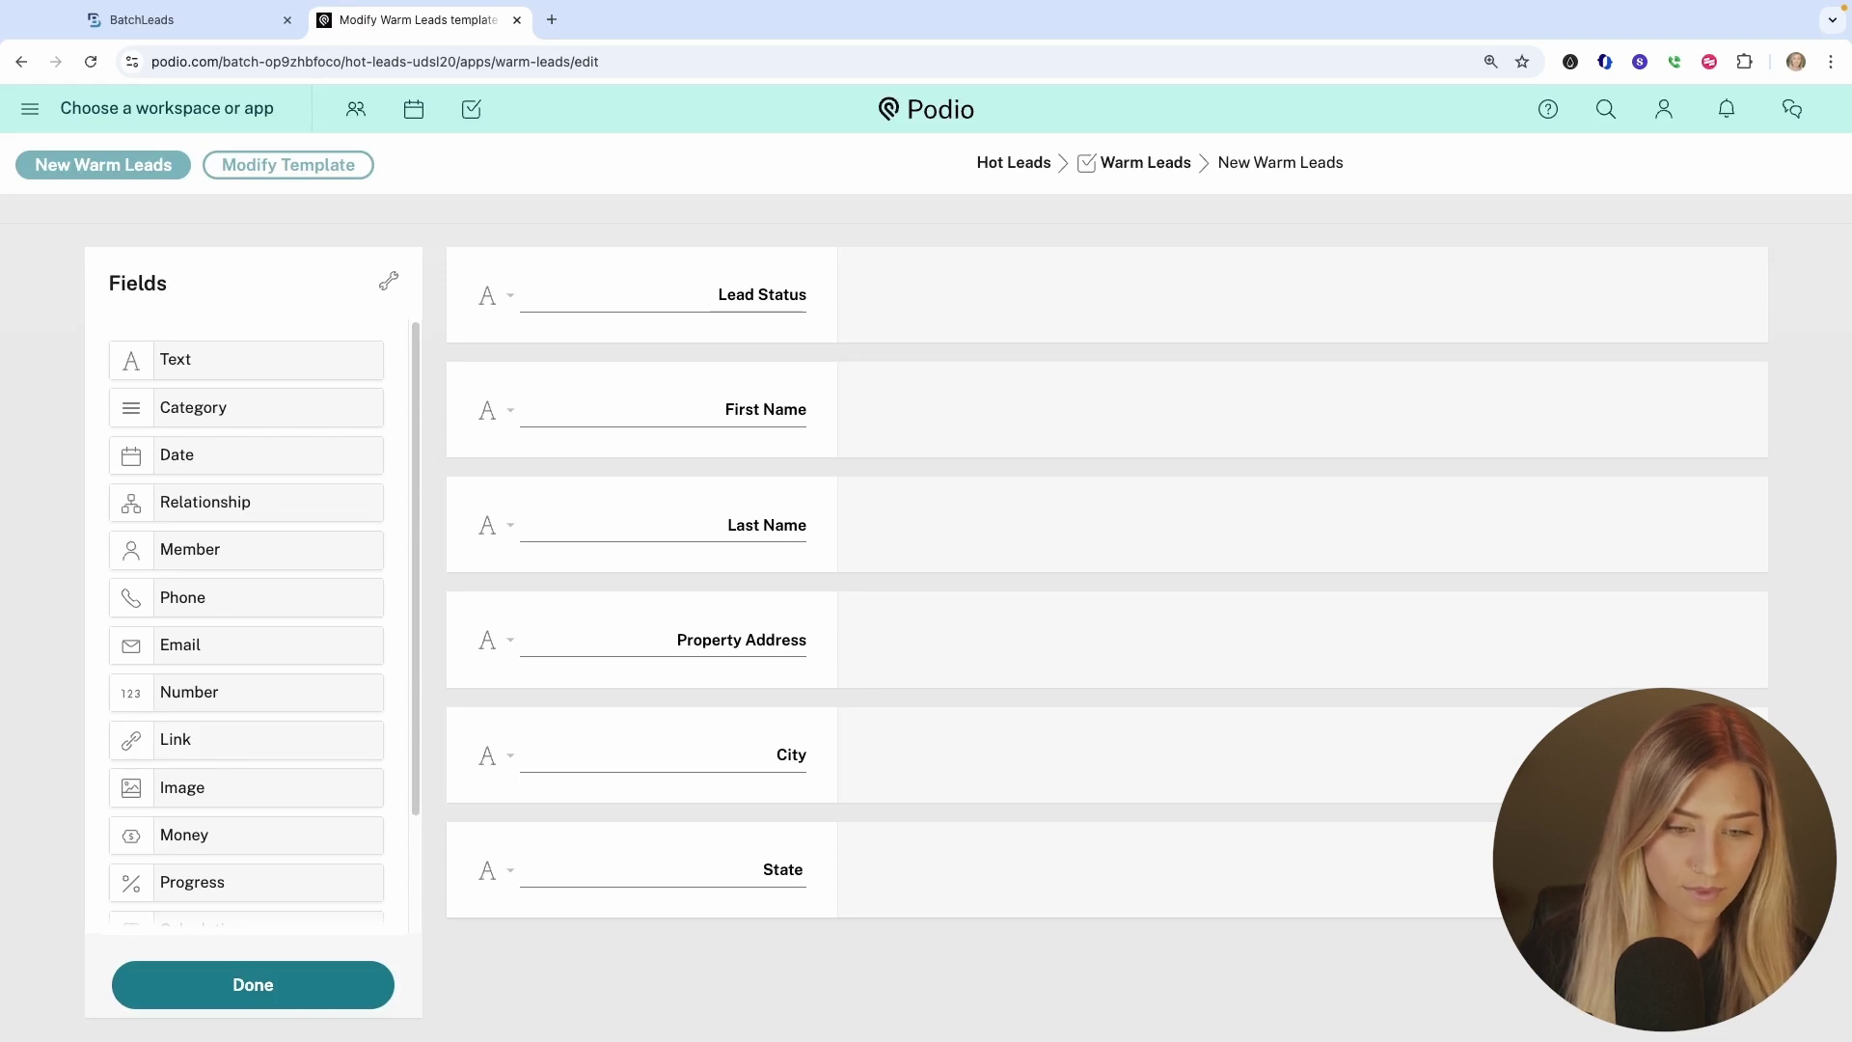
Add Text fields labelled Zip code, Mailing address, Phone Numbers and Phone Numbers DNC.
drag(344, 379, 772, 985)
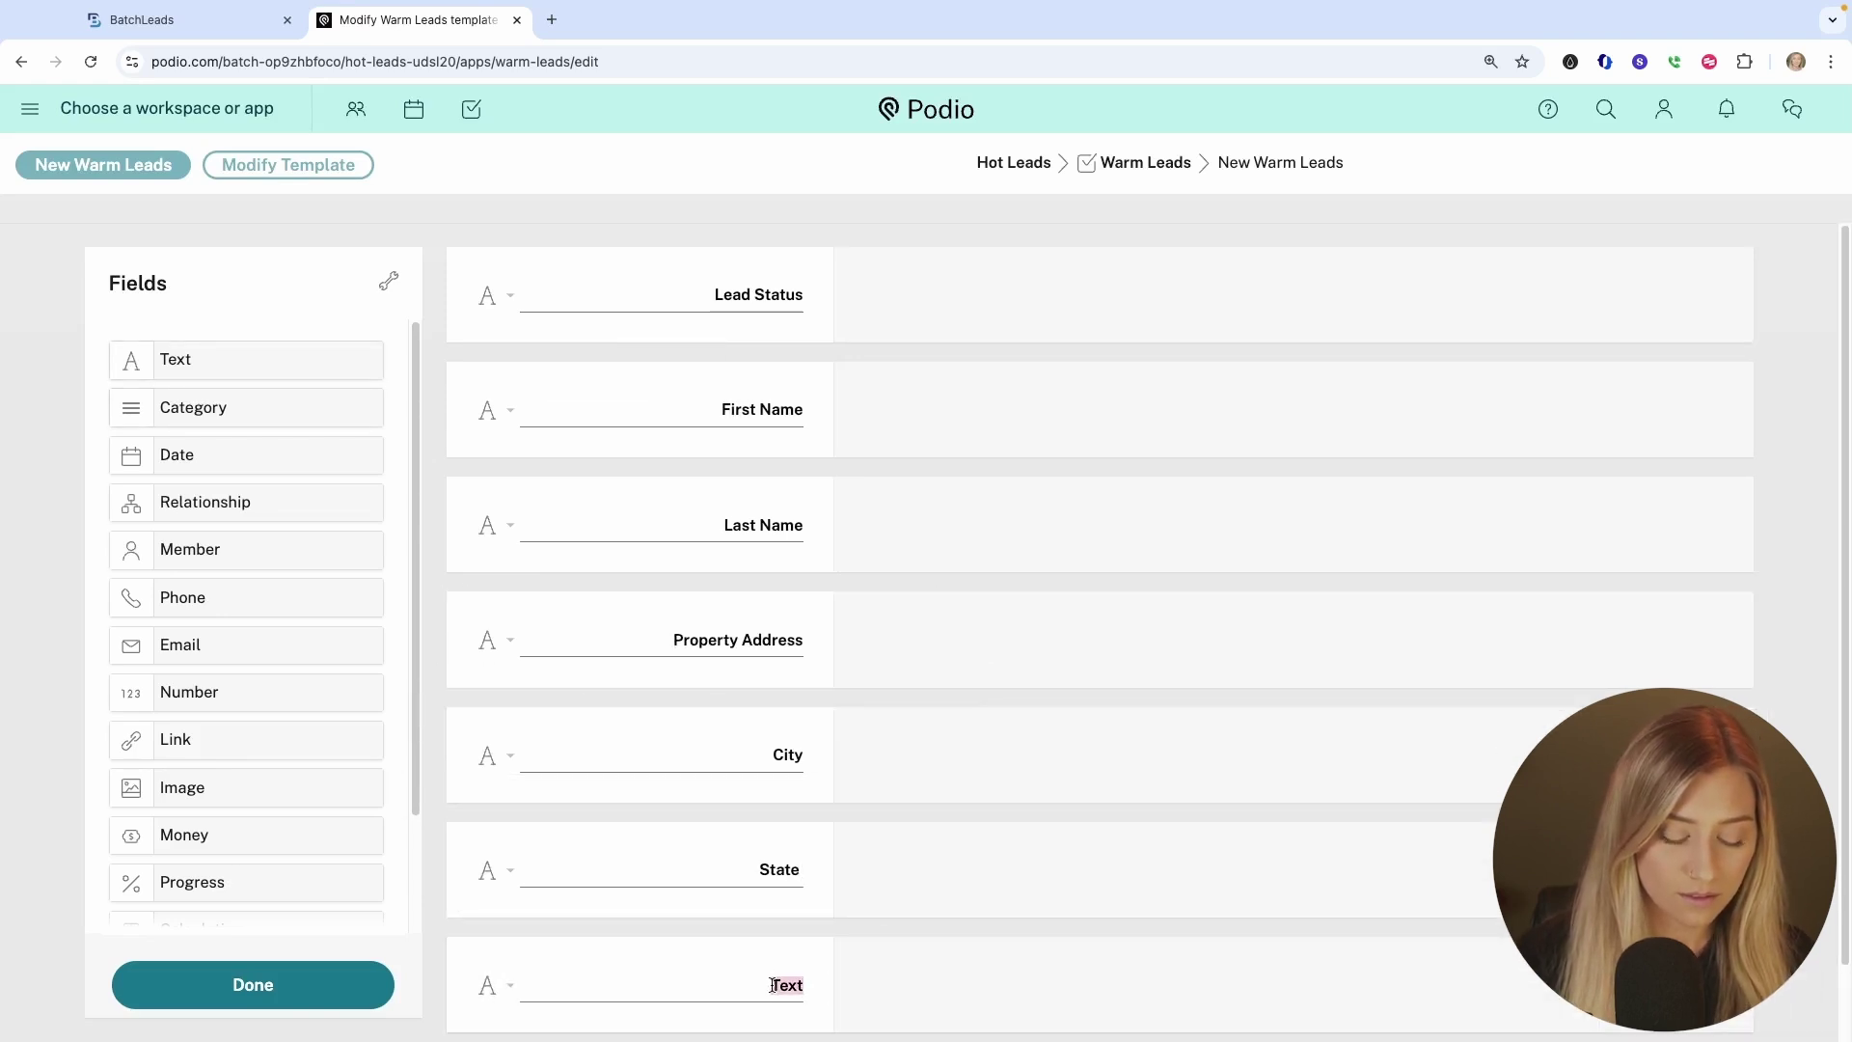
text(Zip code)
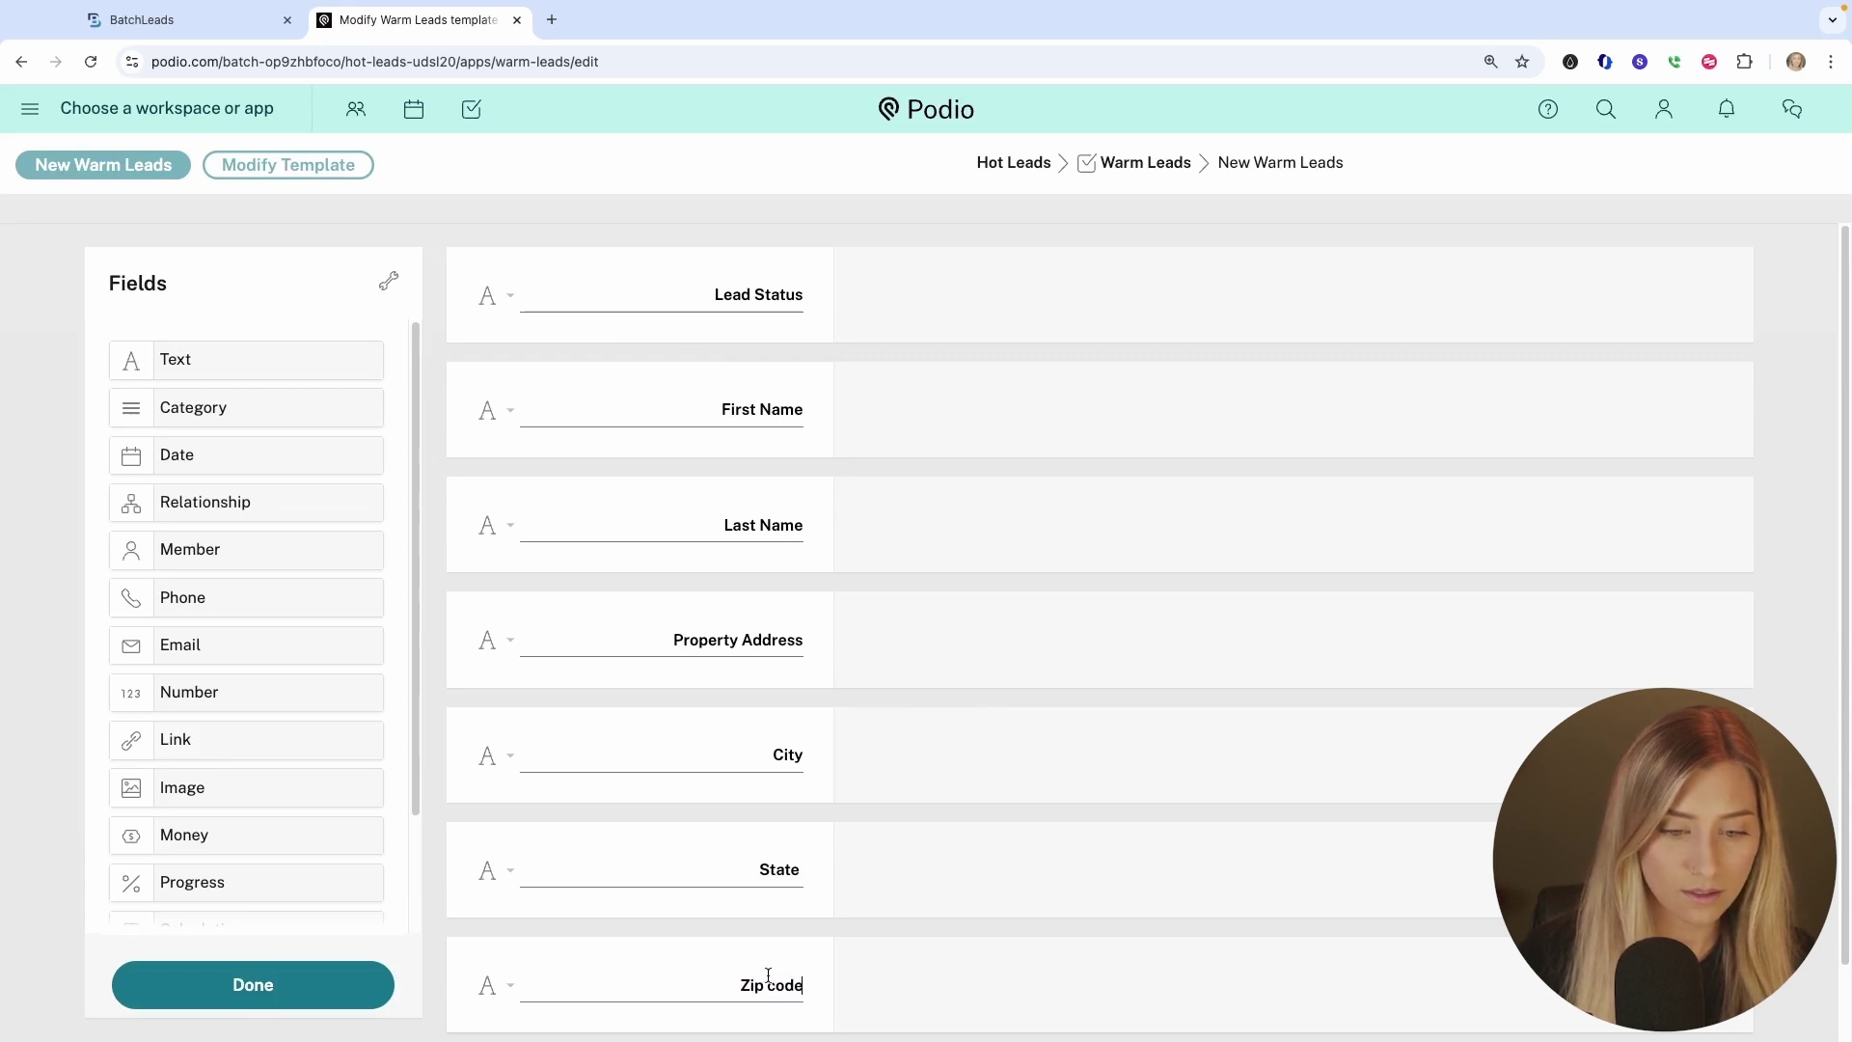
scroll(364, 397, down, 3)
scroll(360, 392, up, 3)
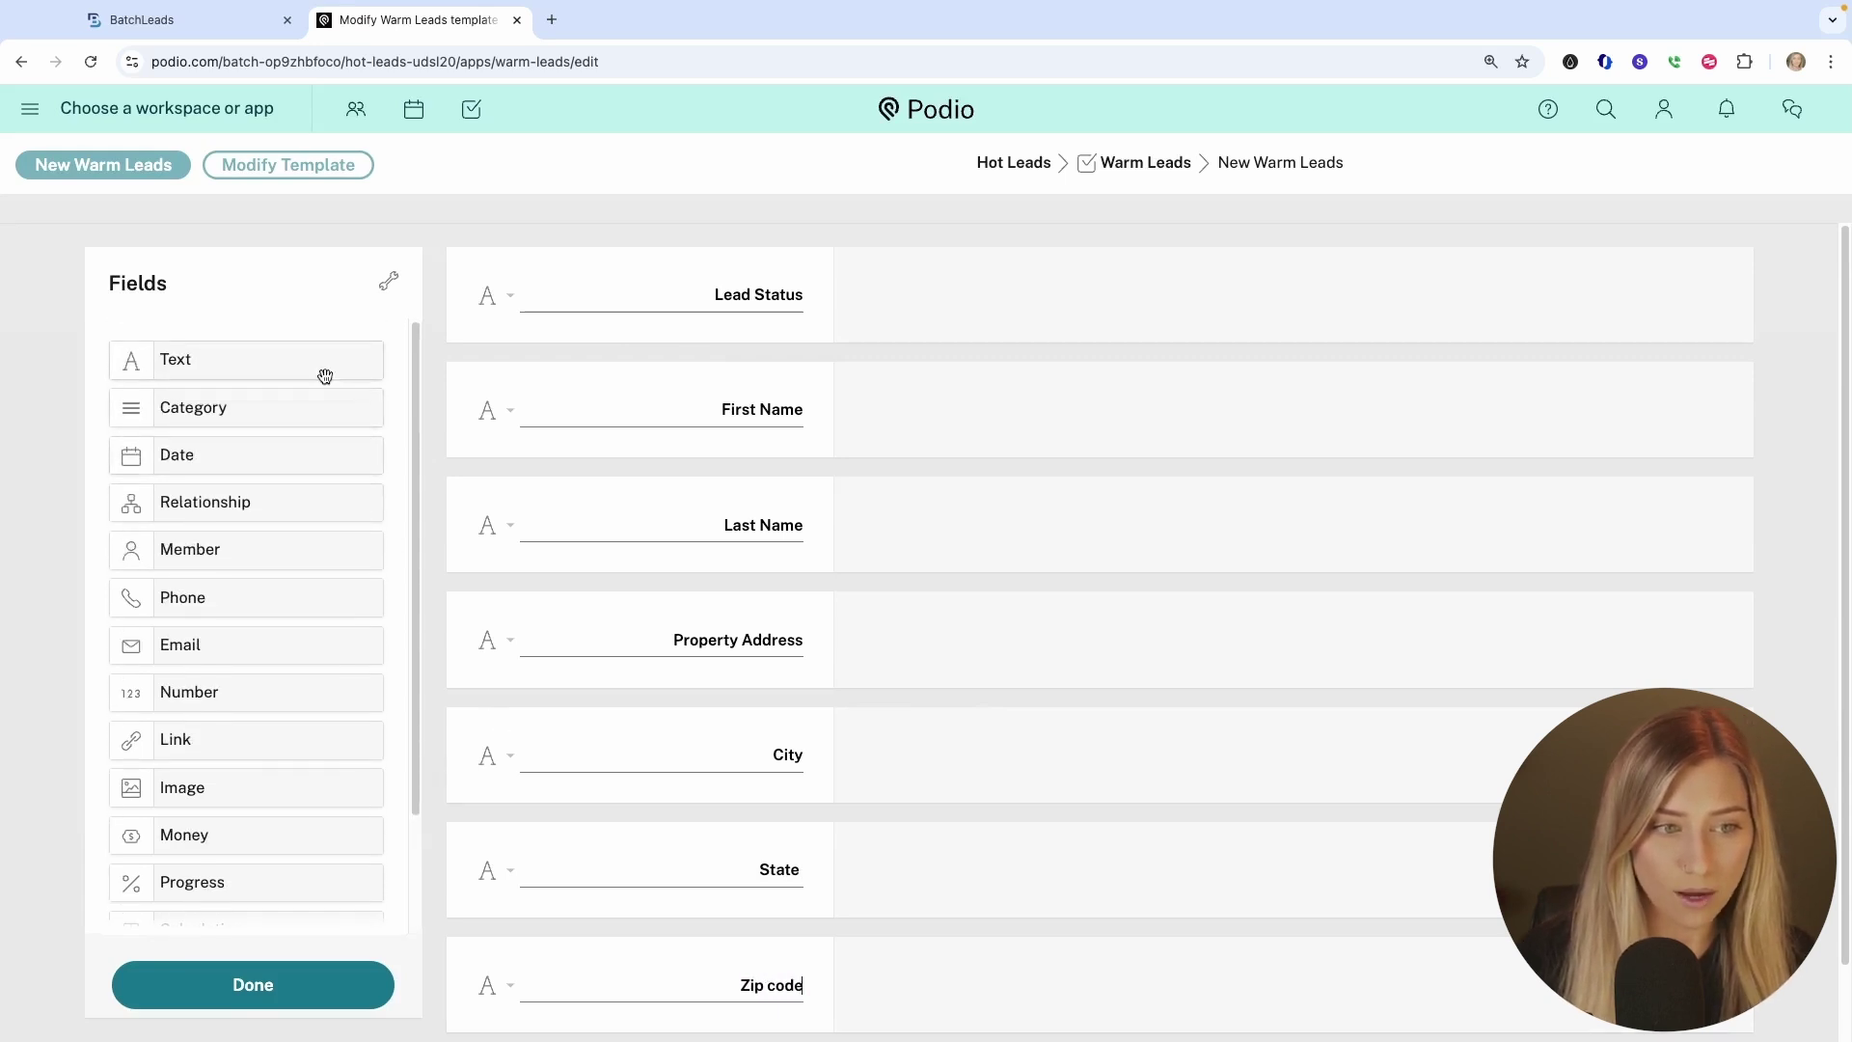
drag(322, 372, 721, 909)
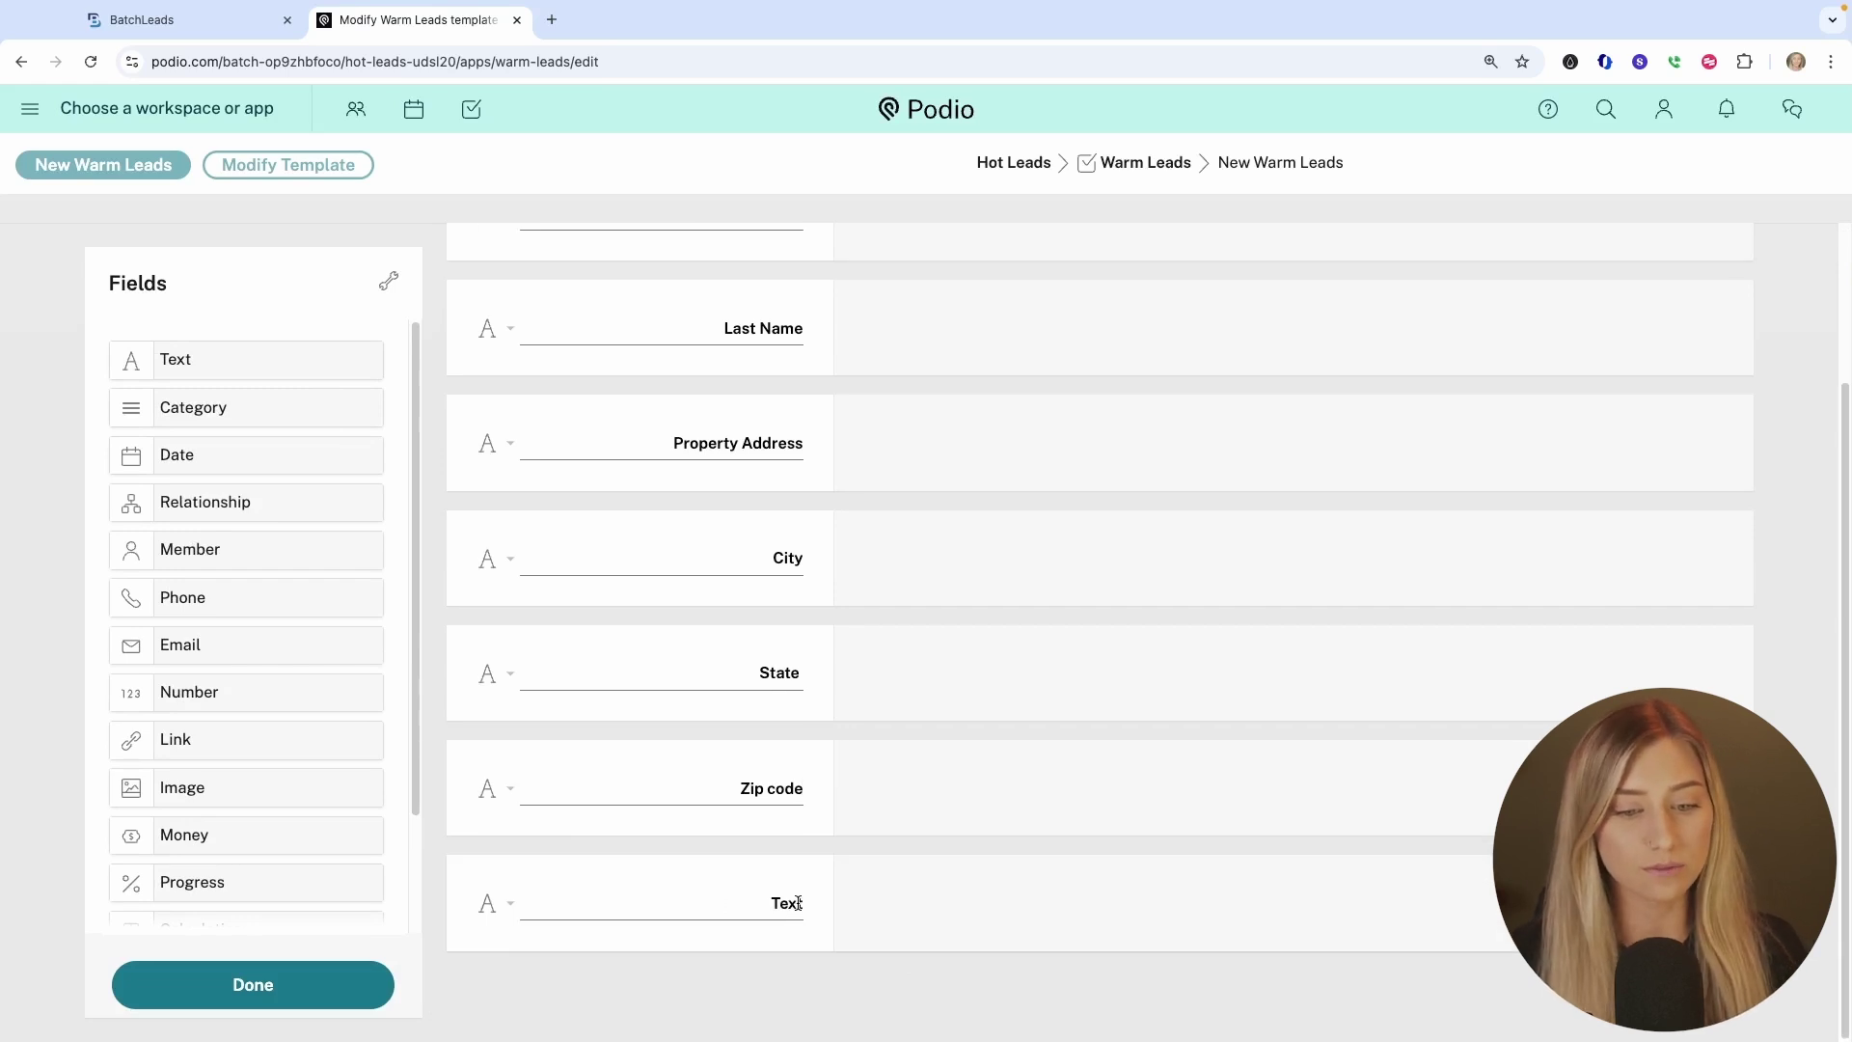
drag(801, 903, 767, 904)
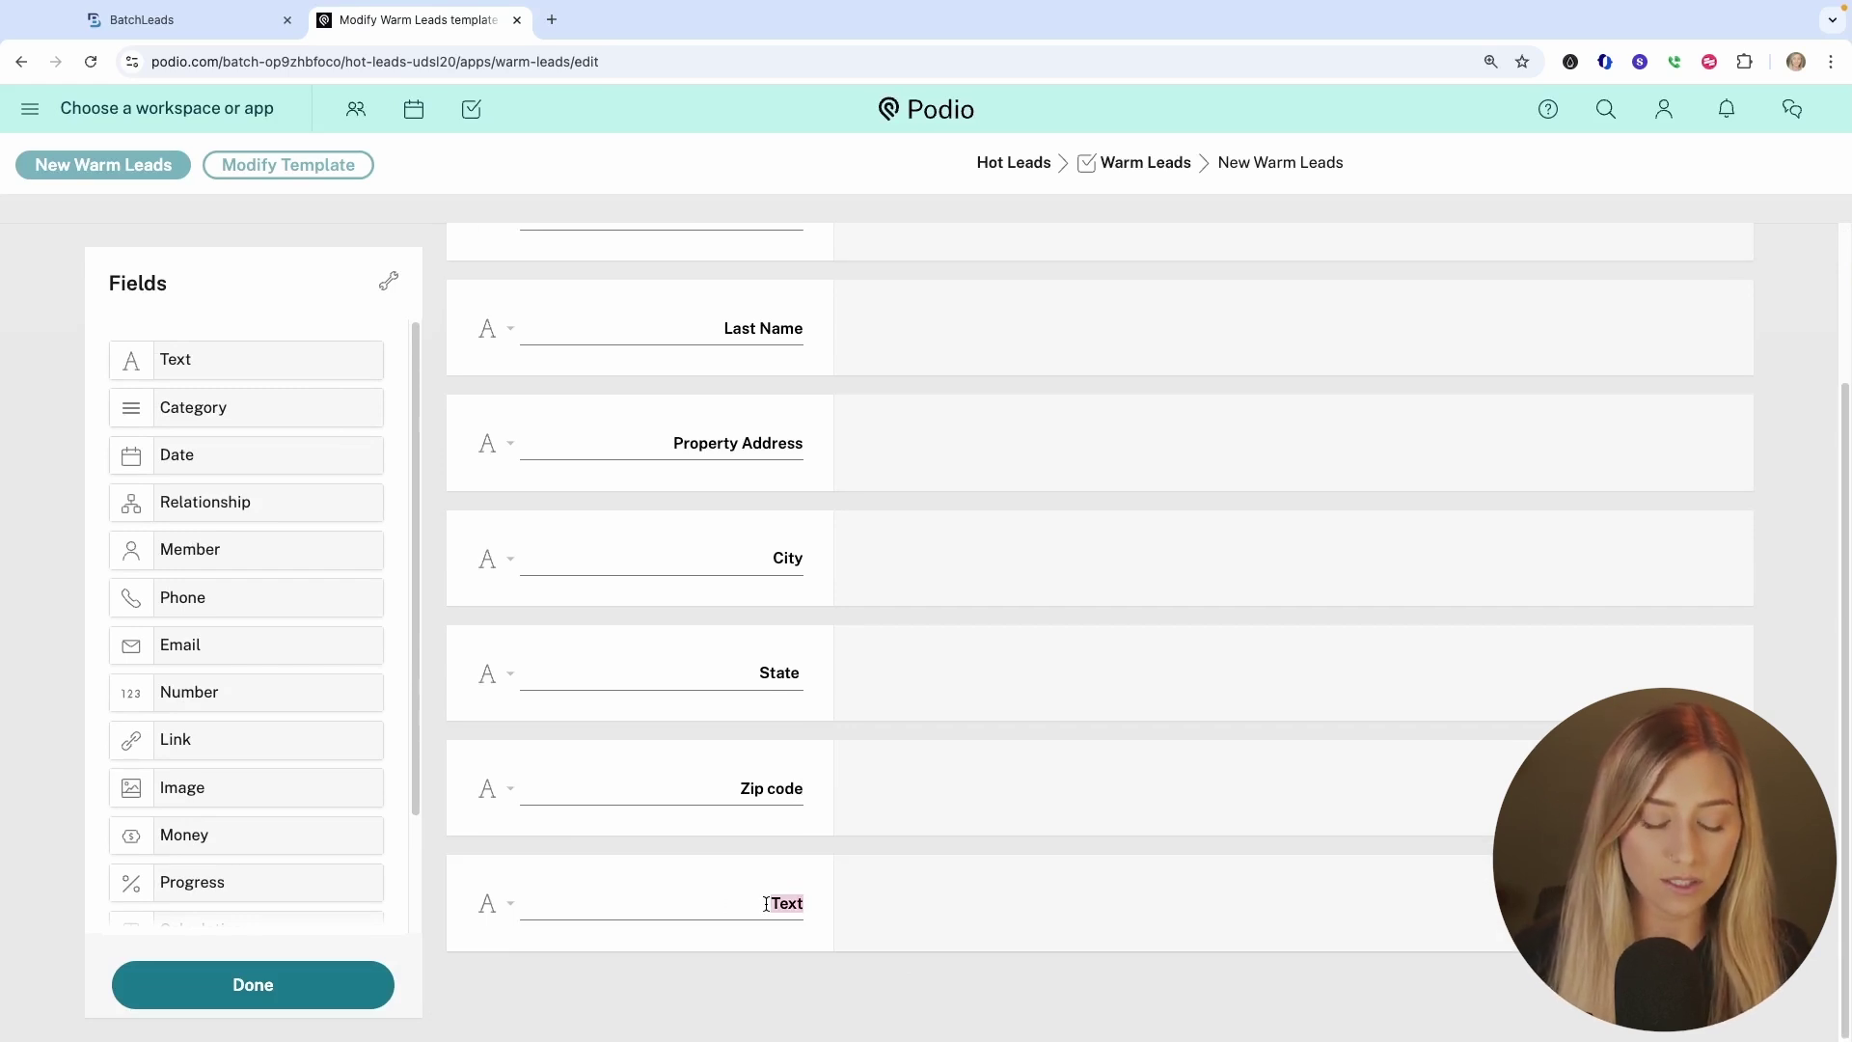
text(Mail)
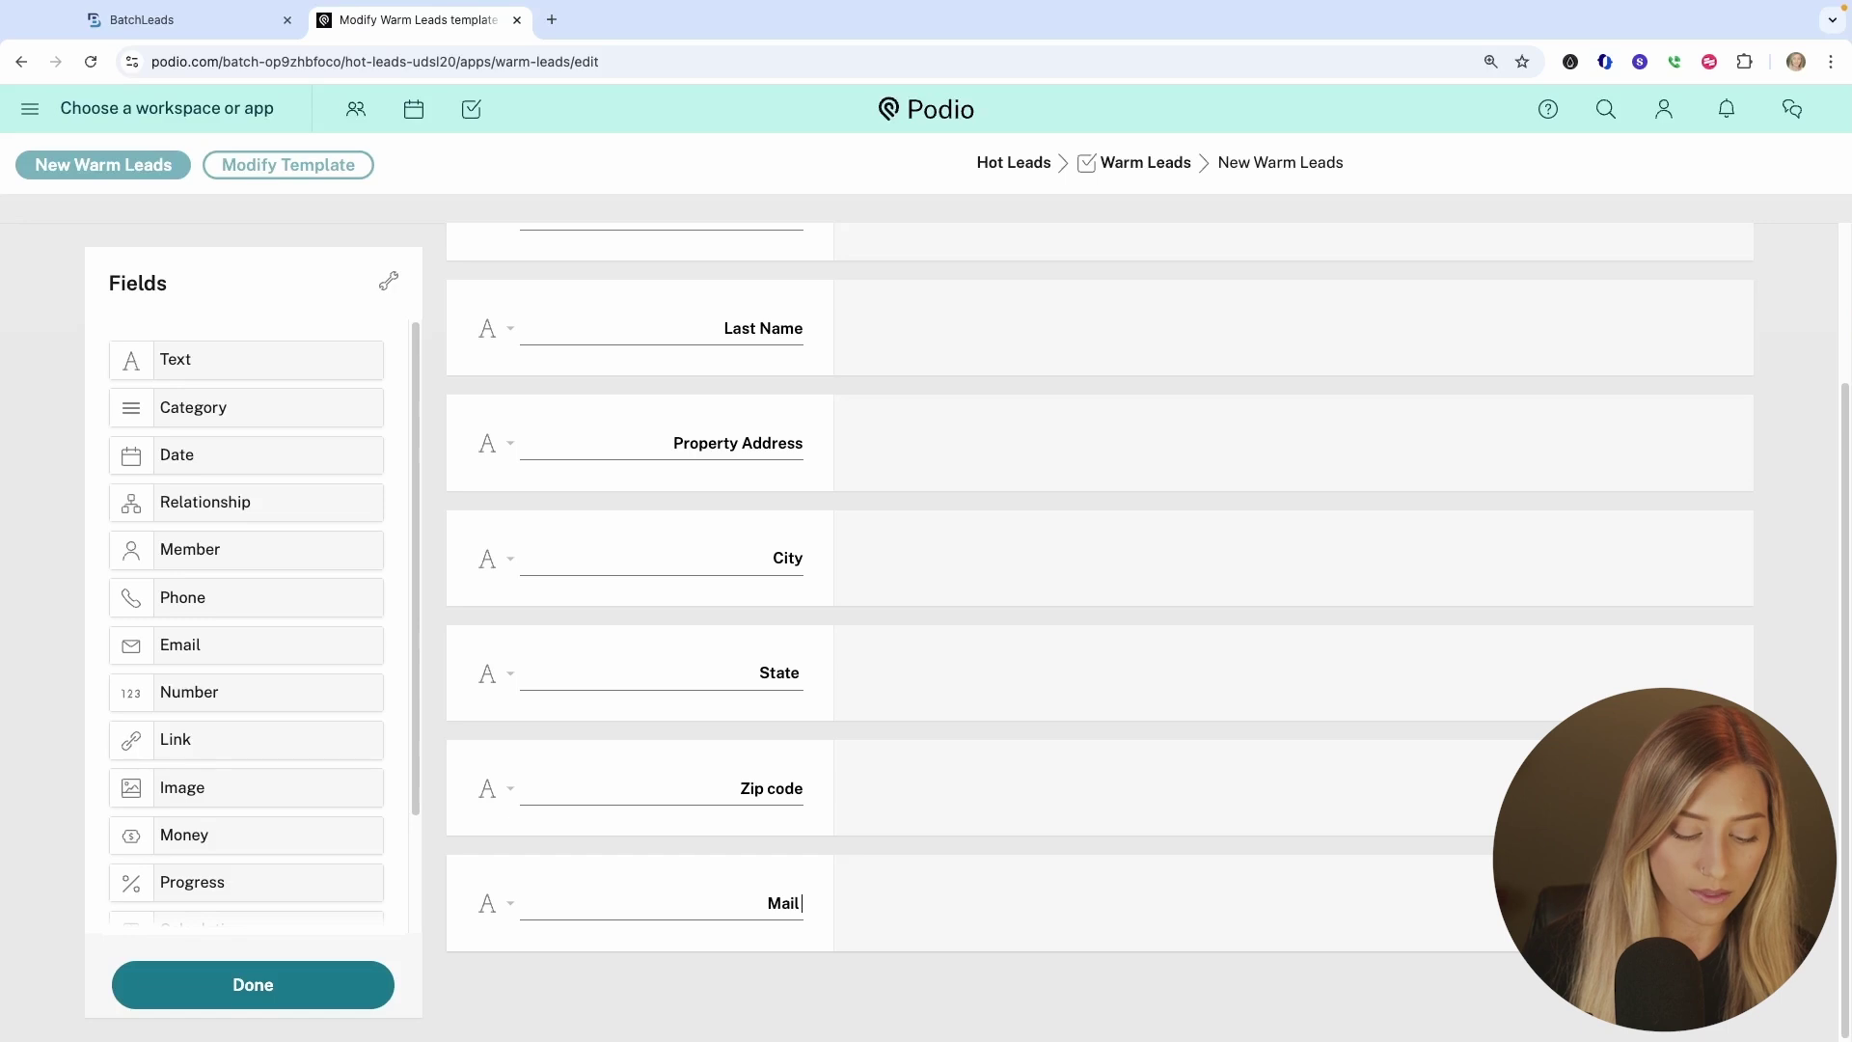
text(ing add)
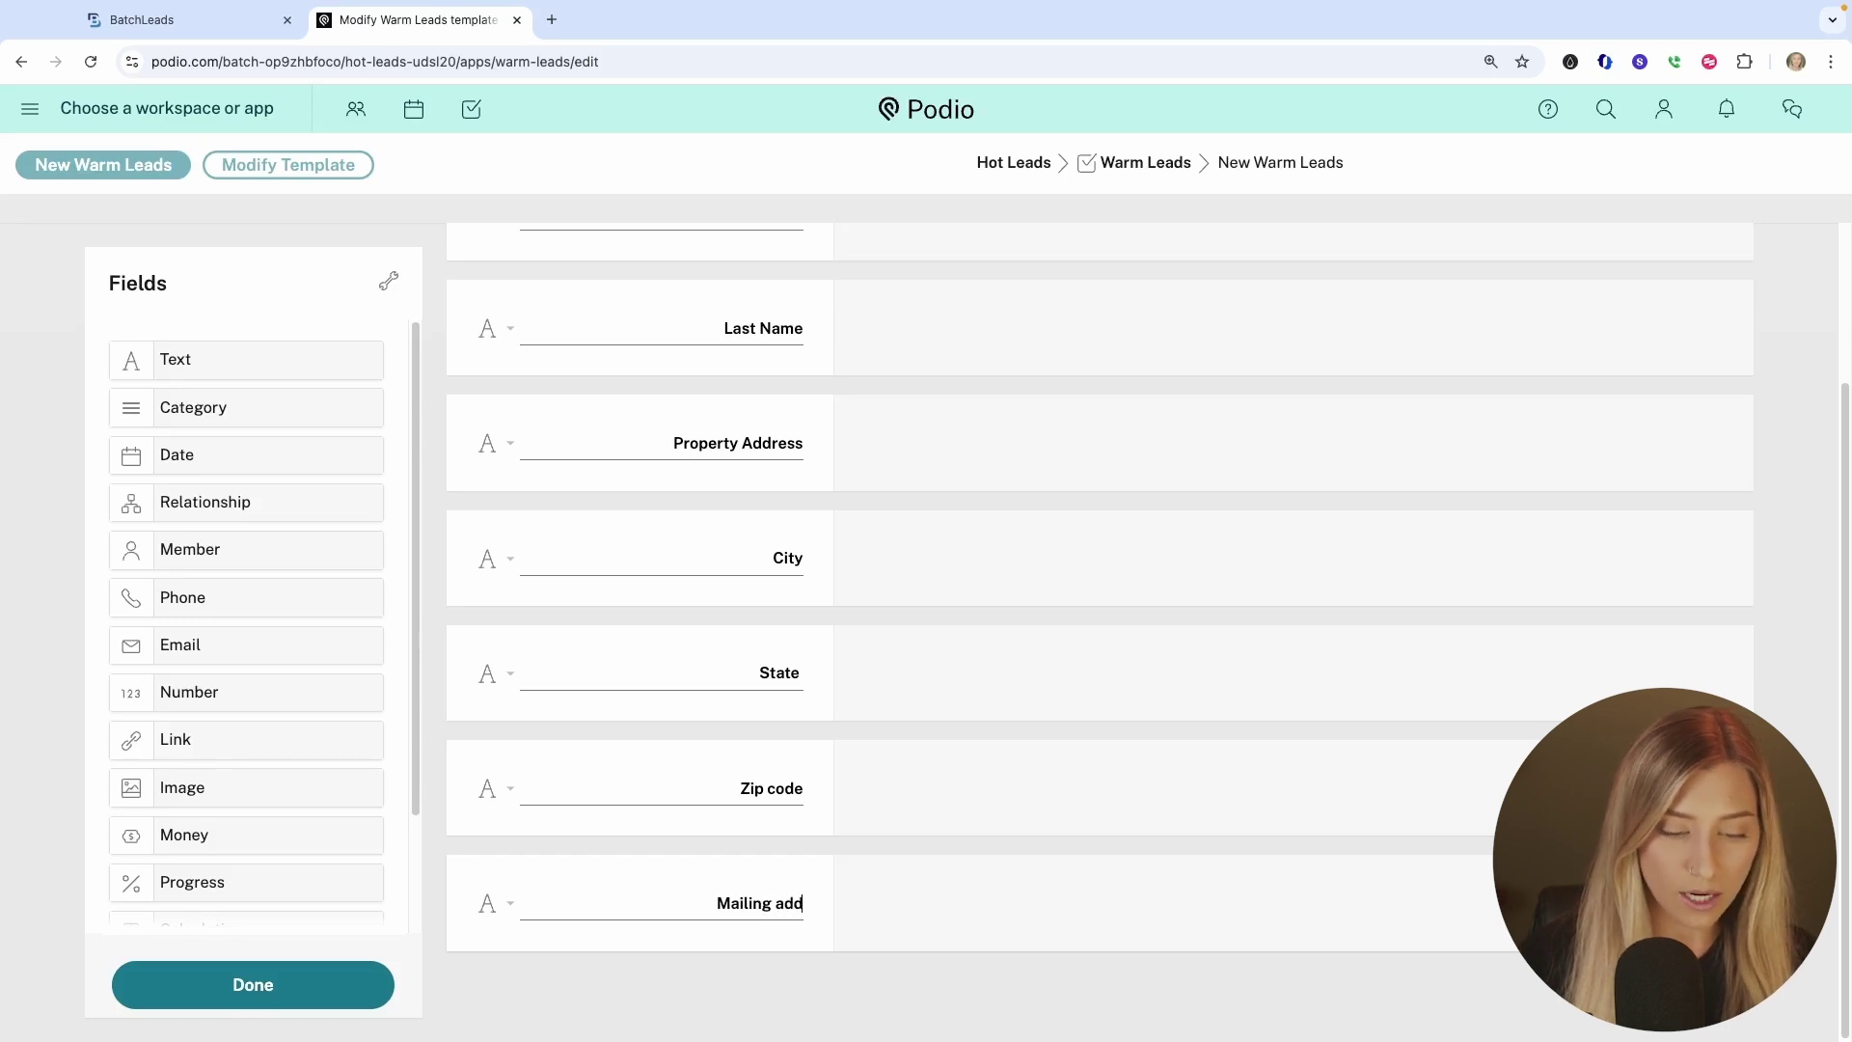
text(ress)
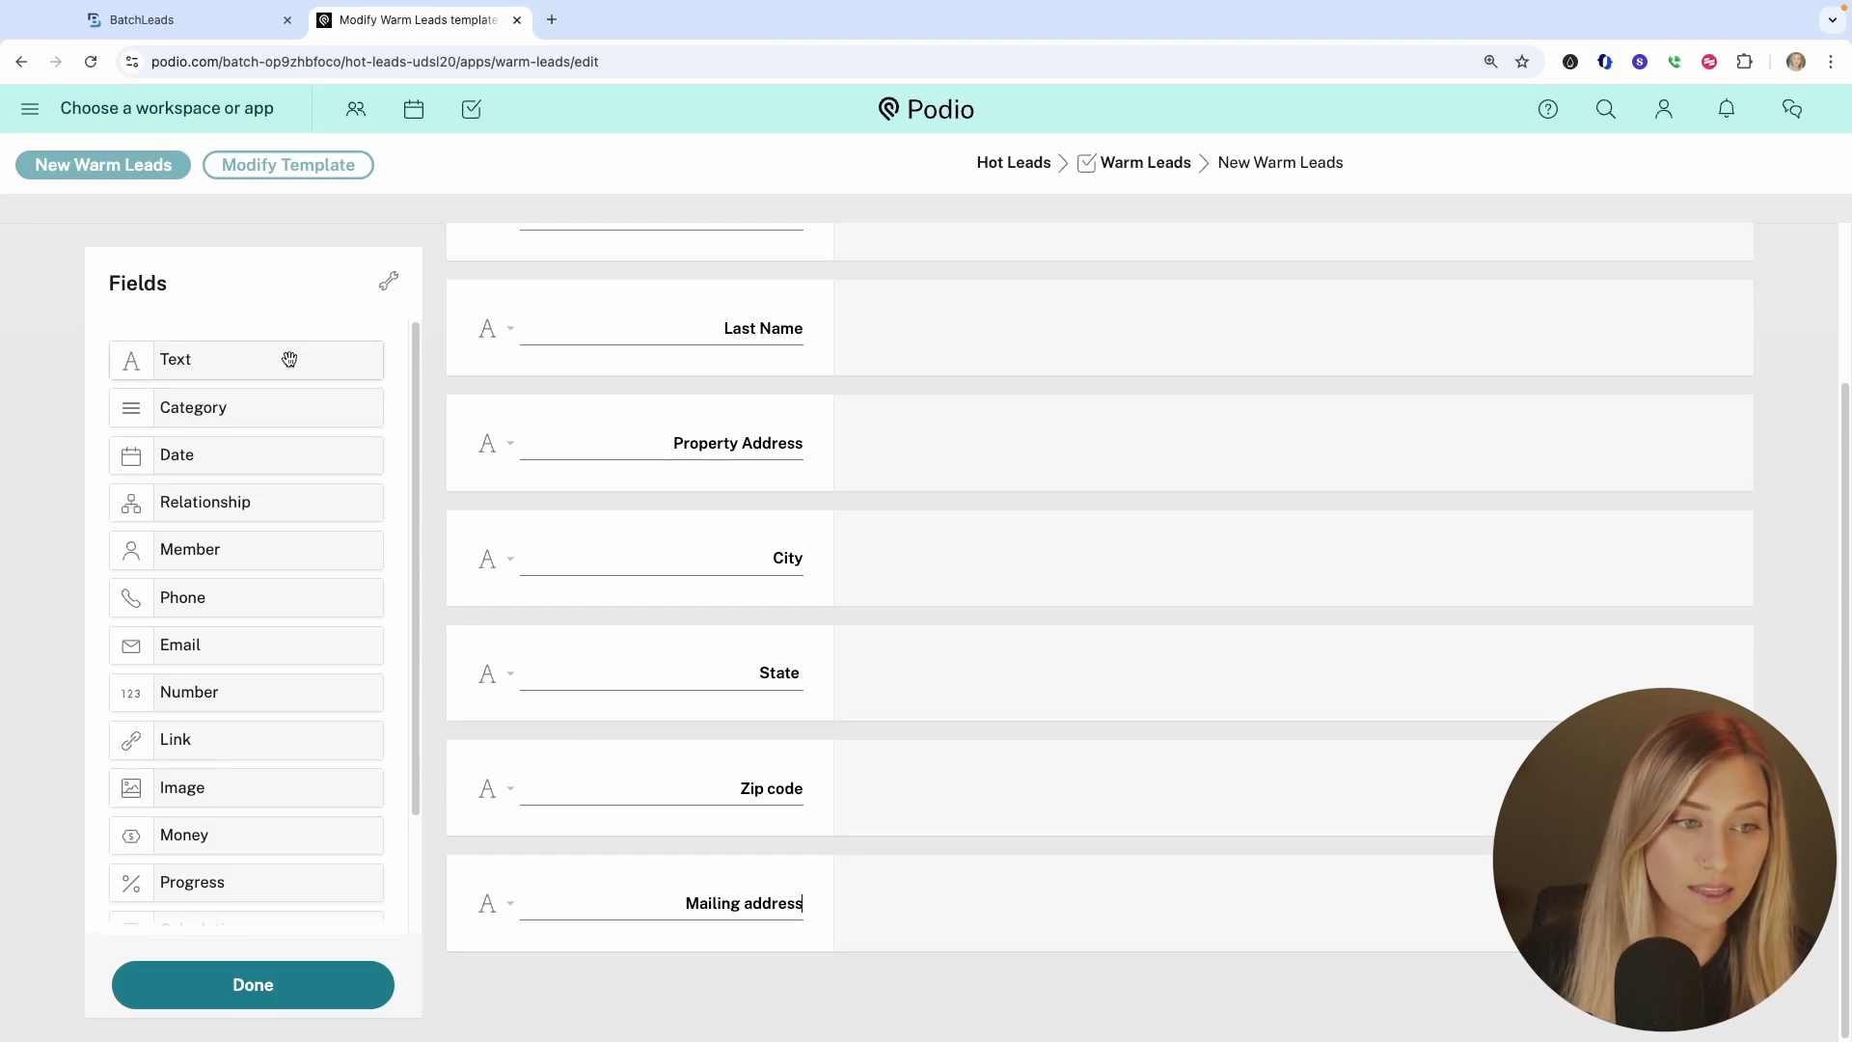
drag(290, 360, 691, 900)
drag(805, 905, 765, 903)
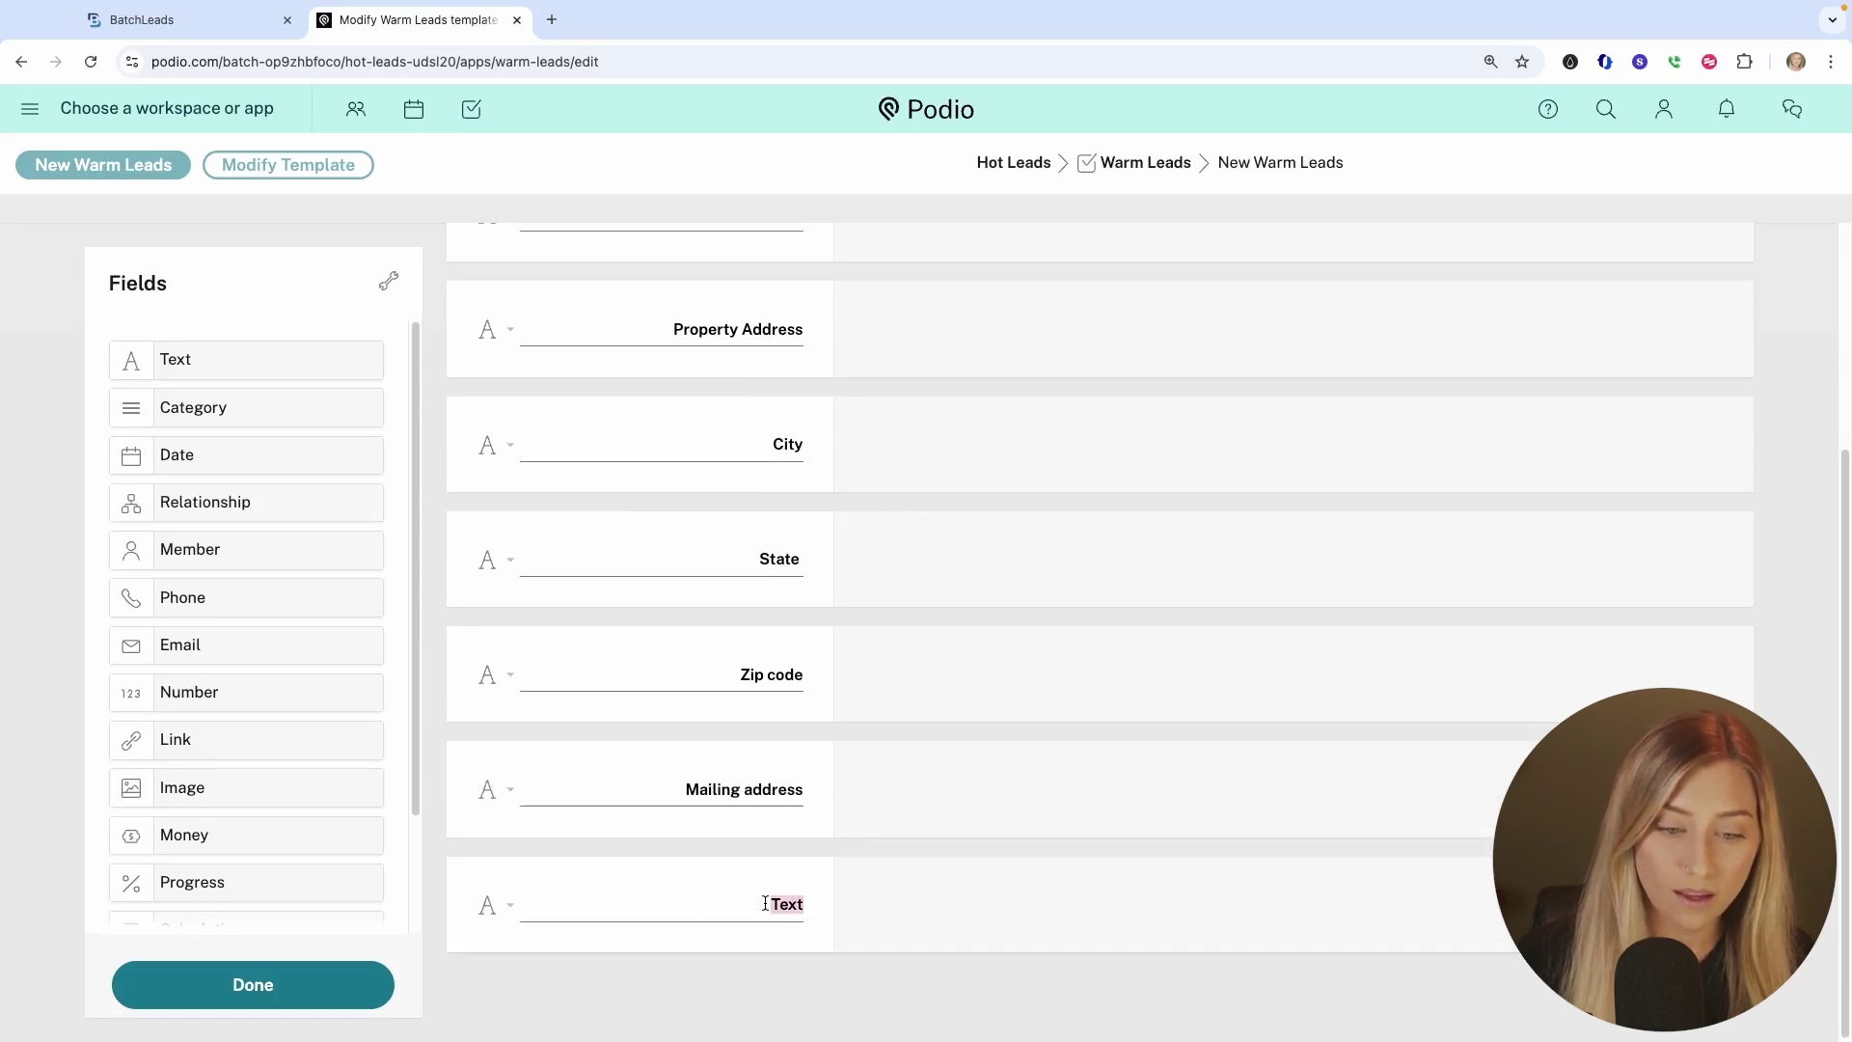
text(Phone)
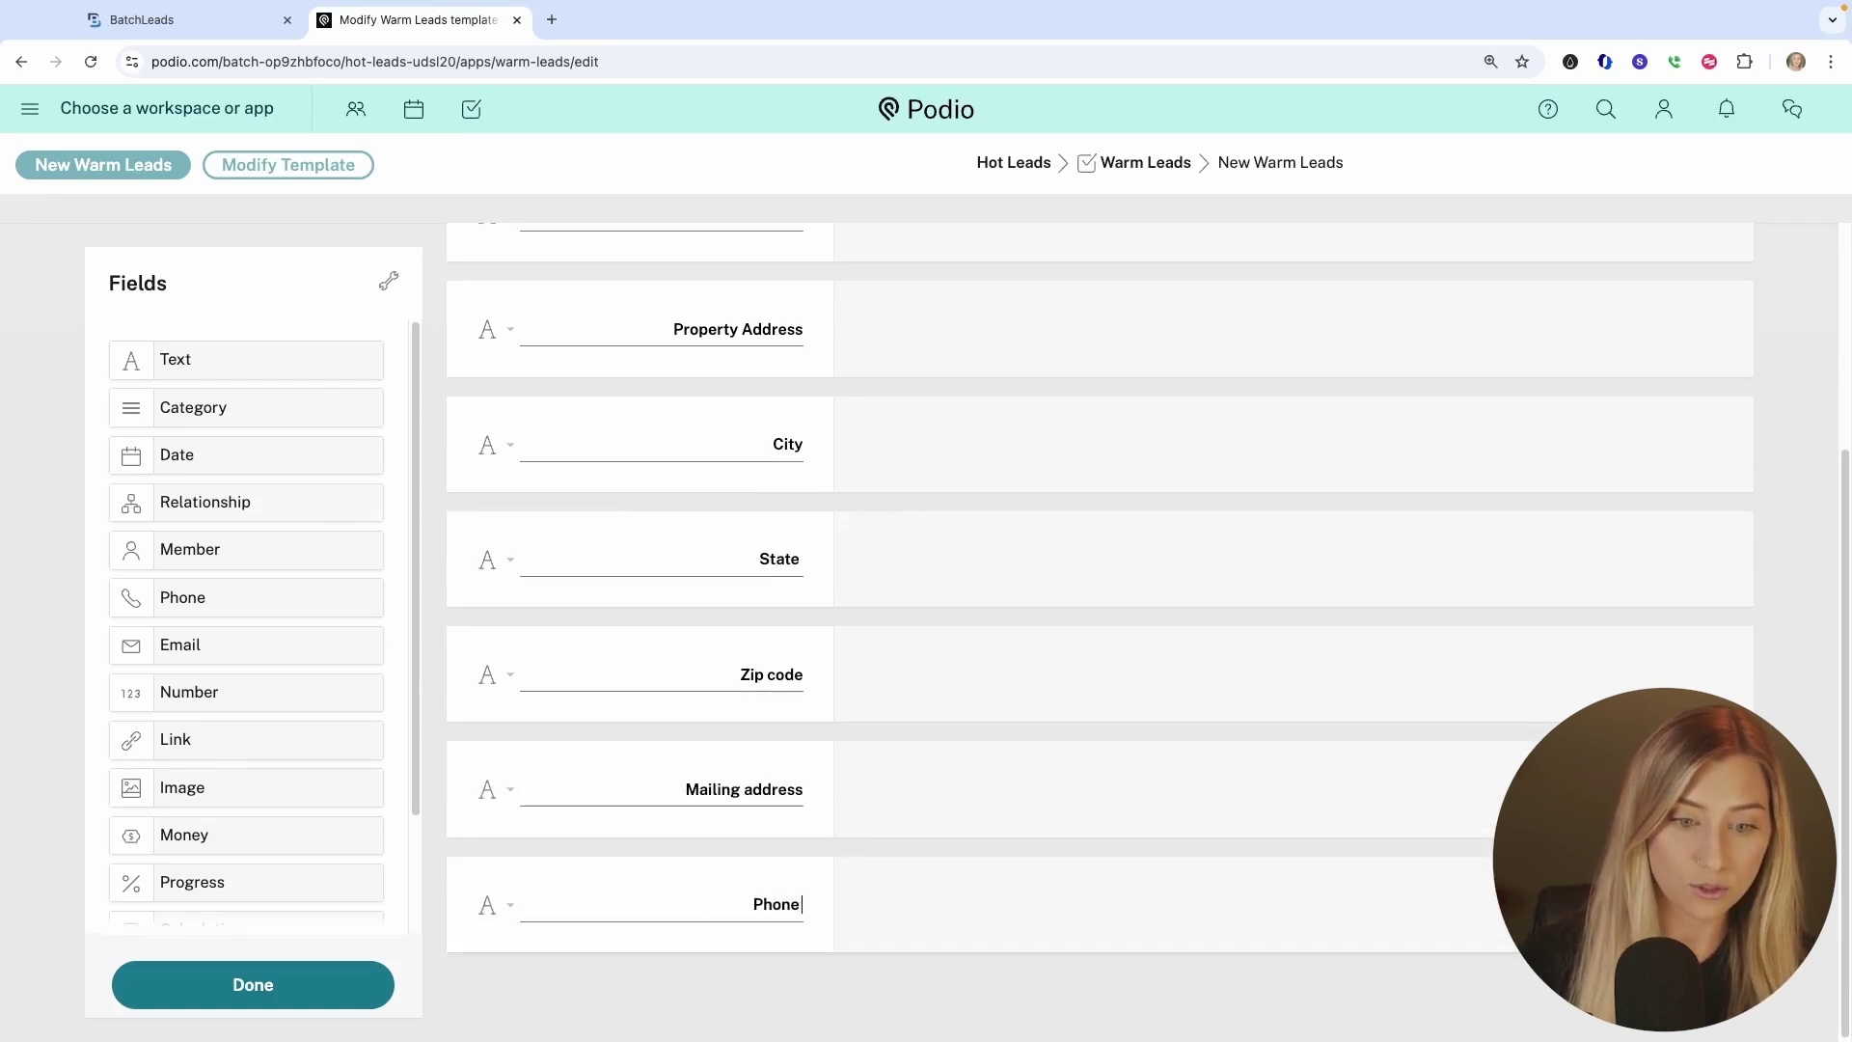
text( Numbers)
key(Return)
scroll(744, 1000, down, 1)
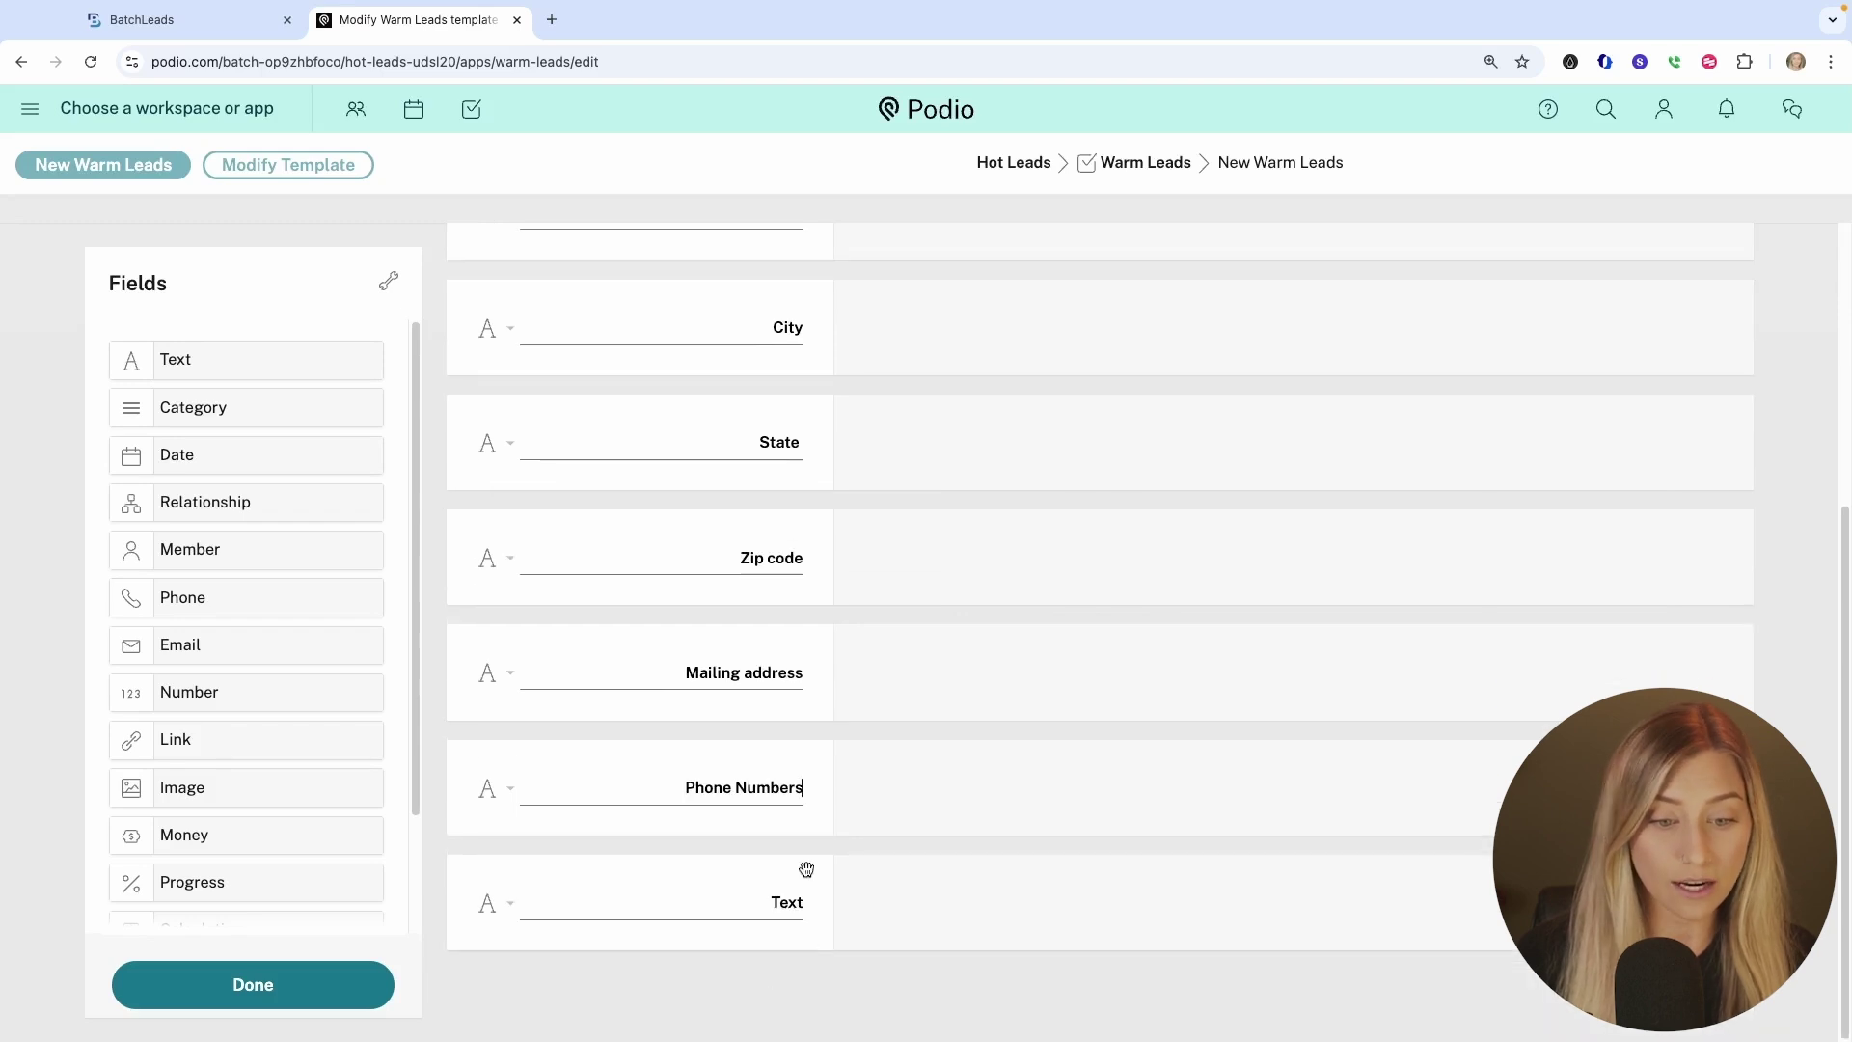
drag(803, 904, 759, 902)
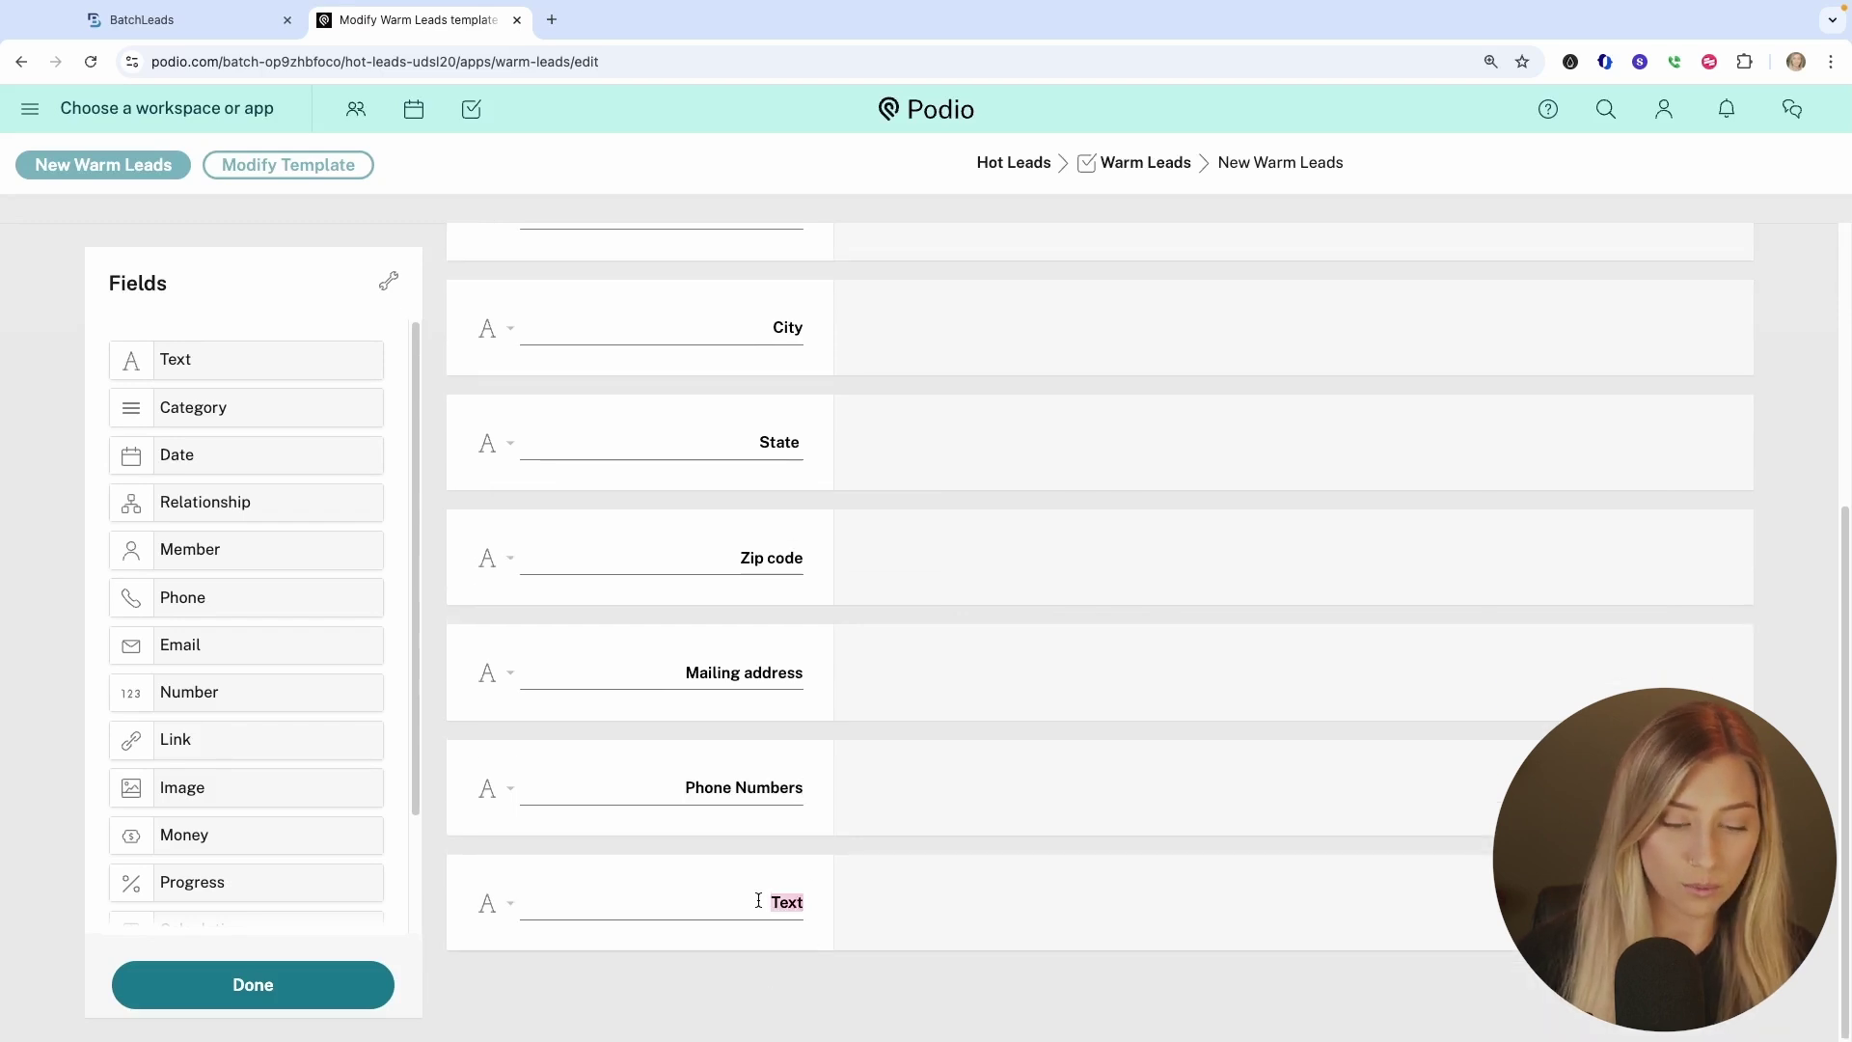
text(Phone Numb)
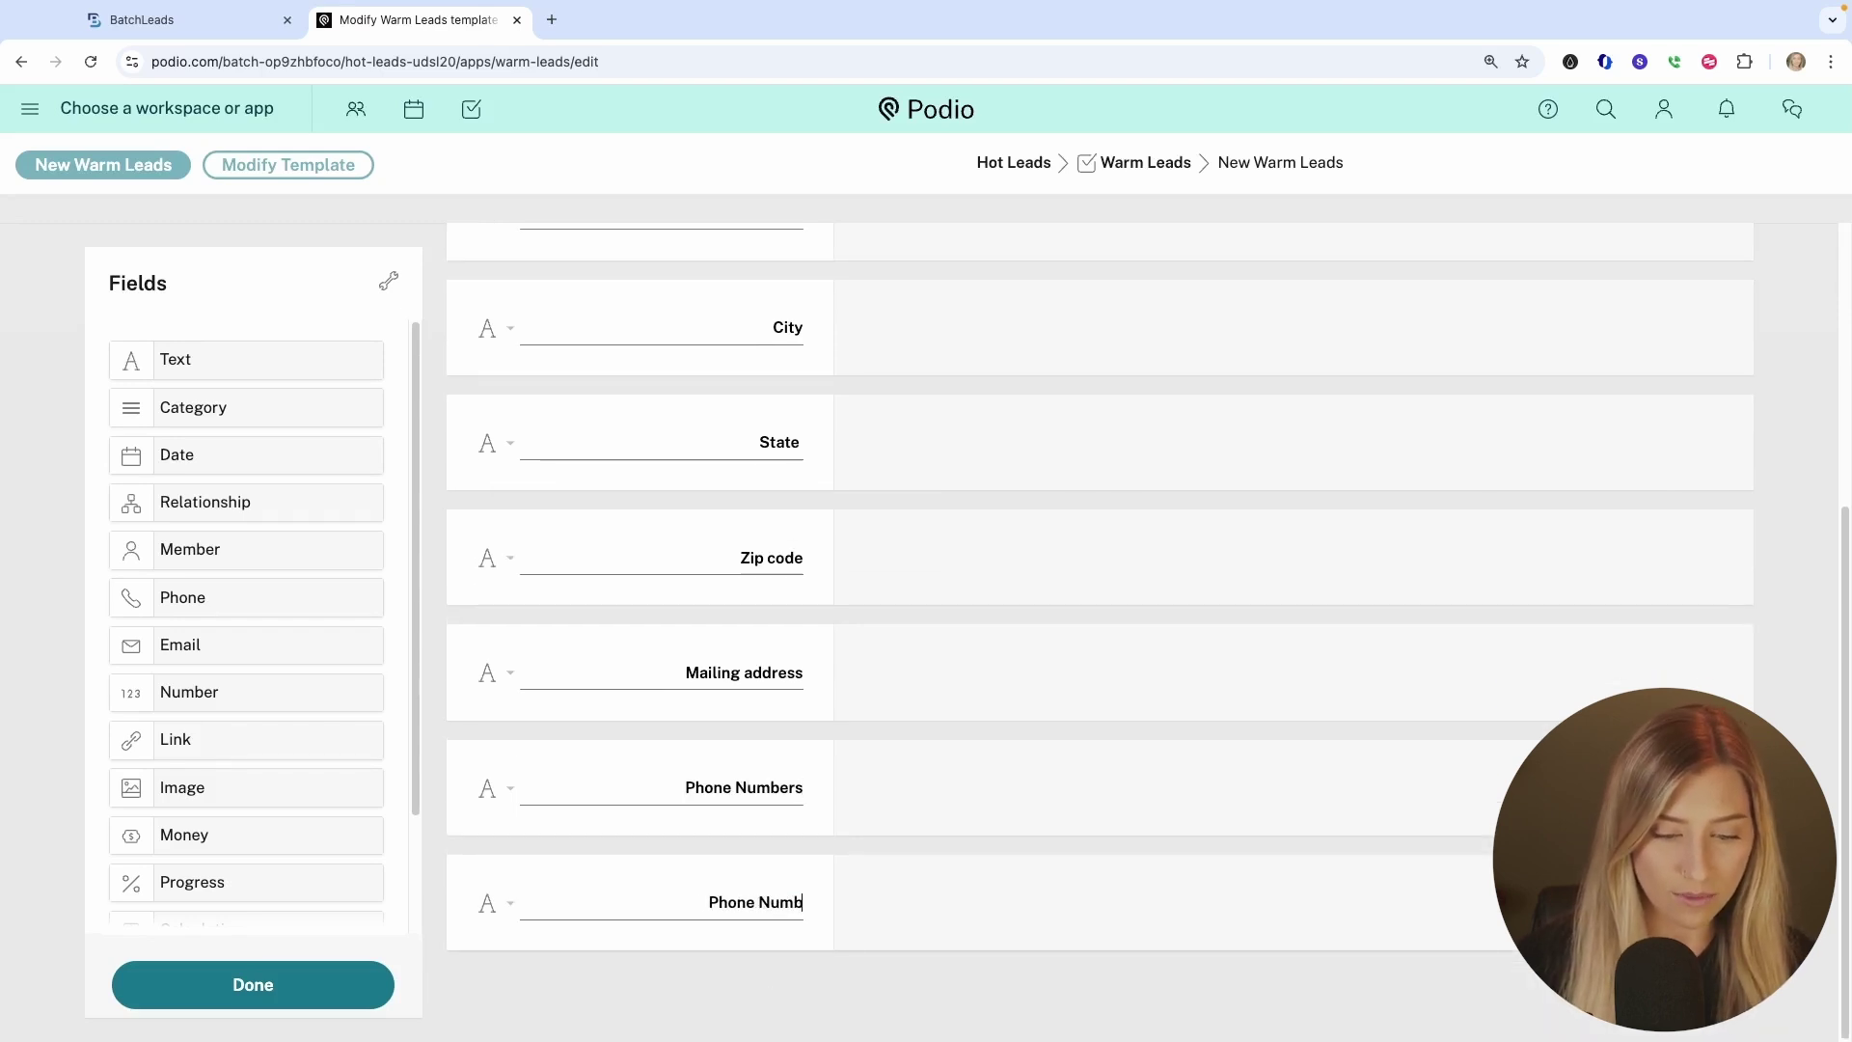
text(ers DN)
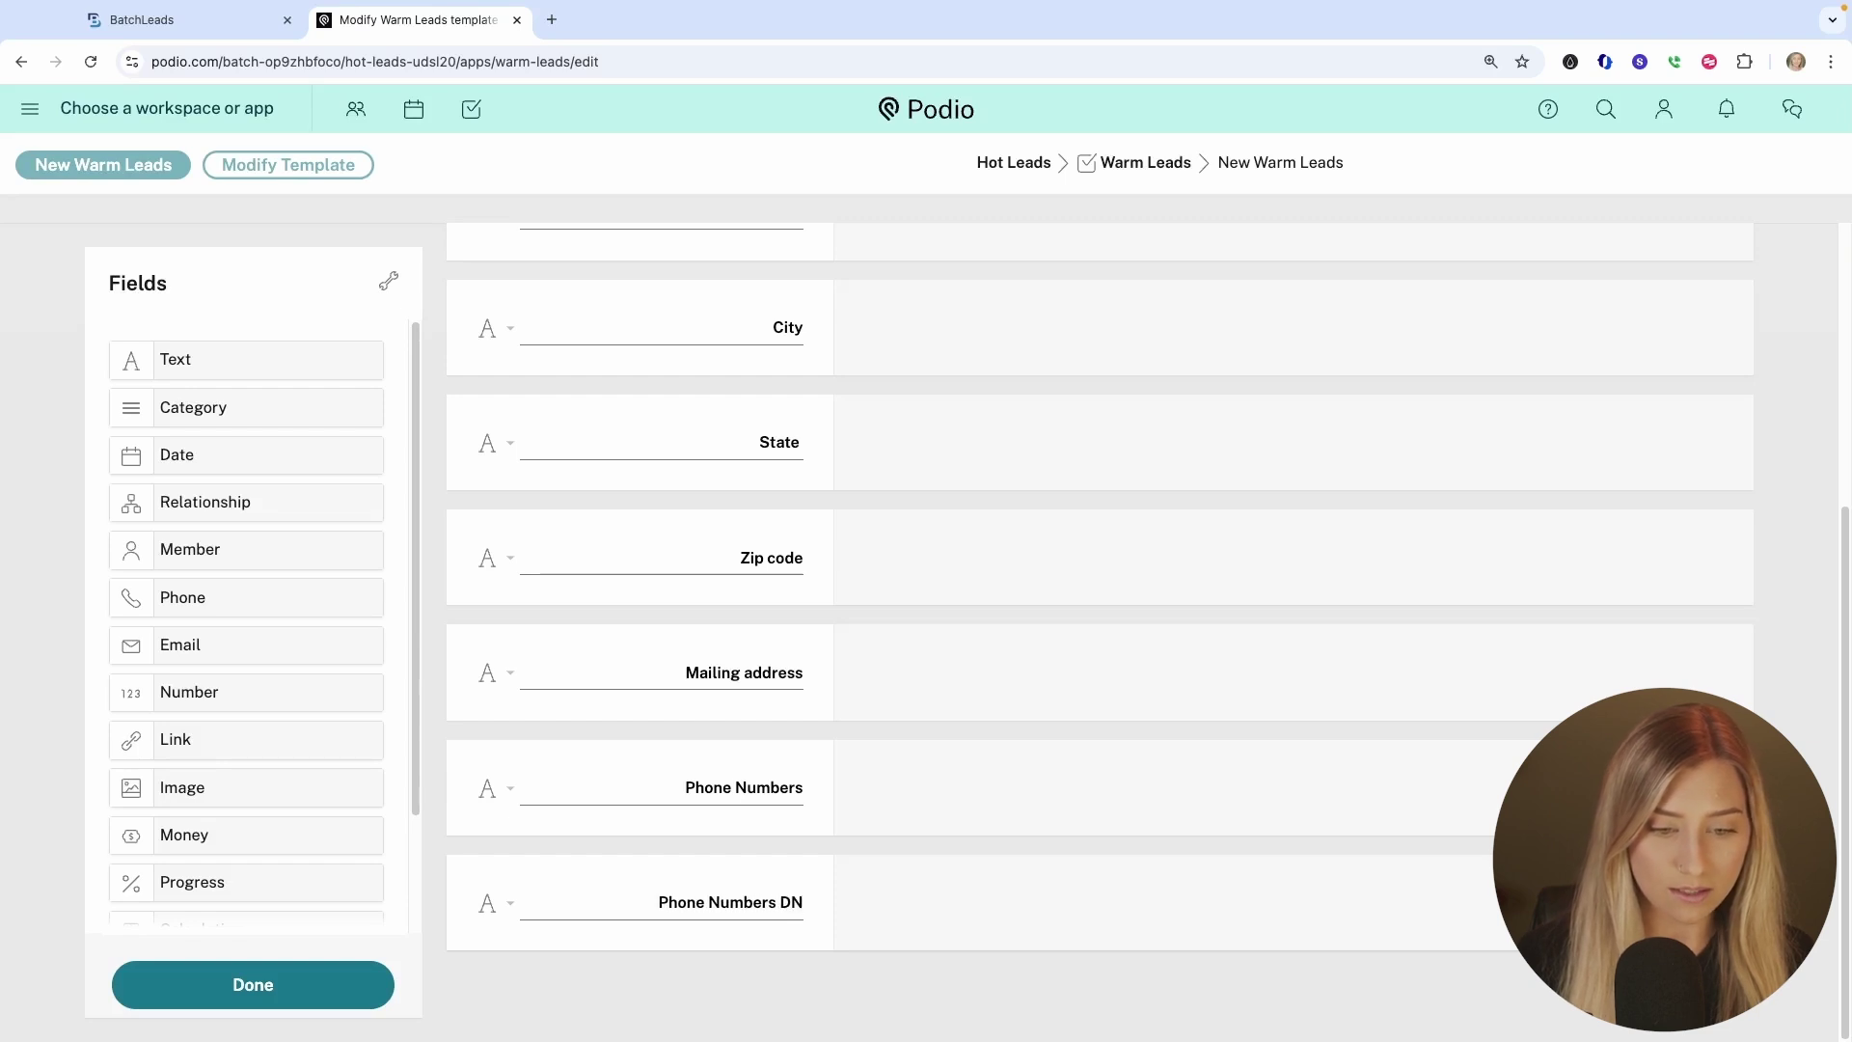
text(C)
Add Text fields labelled Email Addresses, Agent Name and Agent Number.
drag(265, 359, 834, 963)
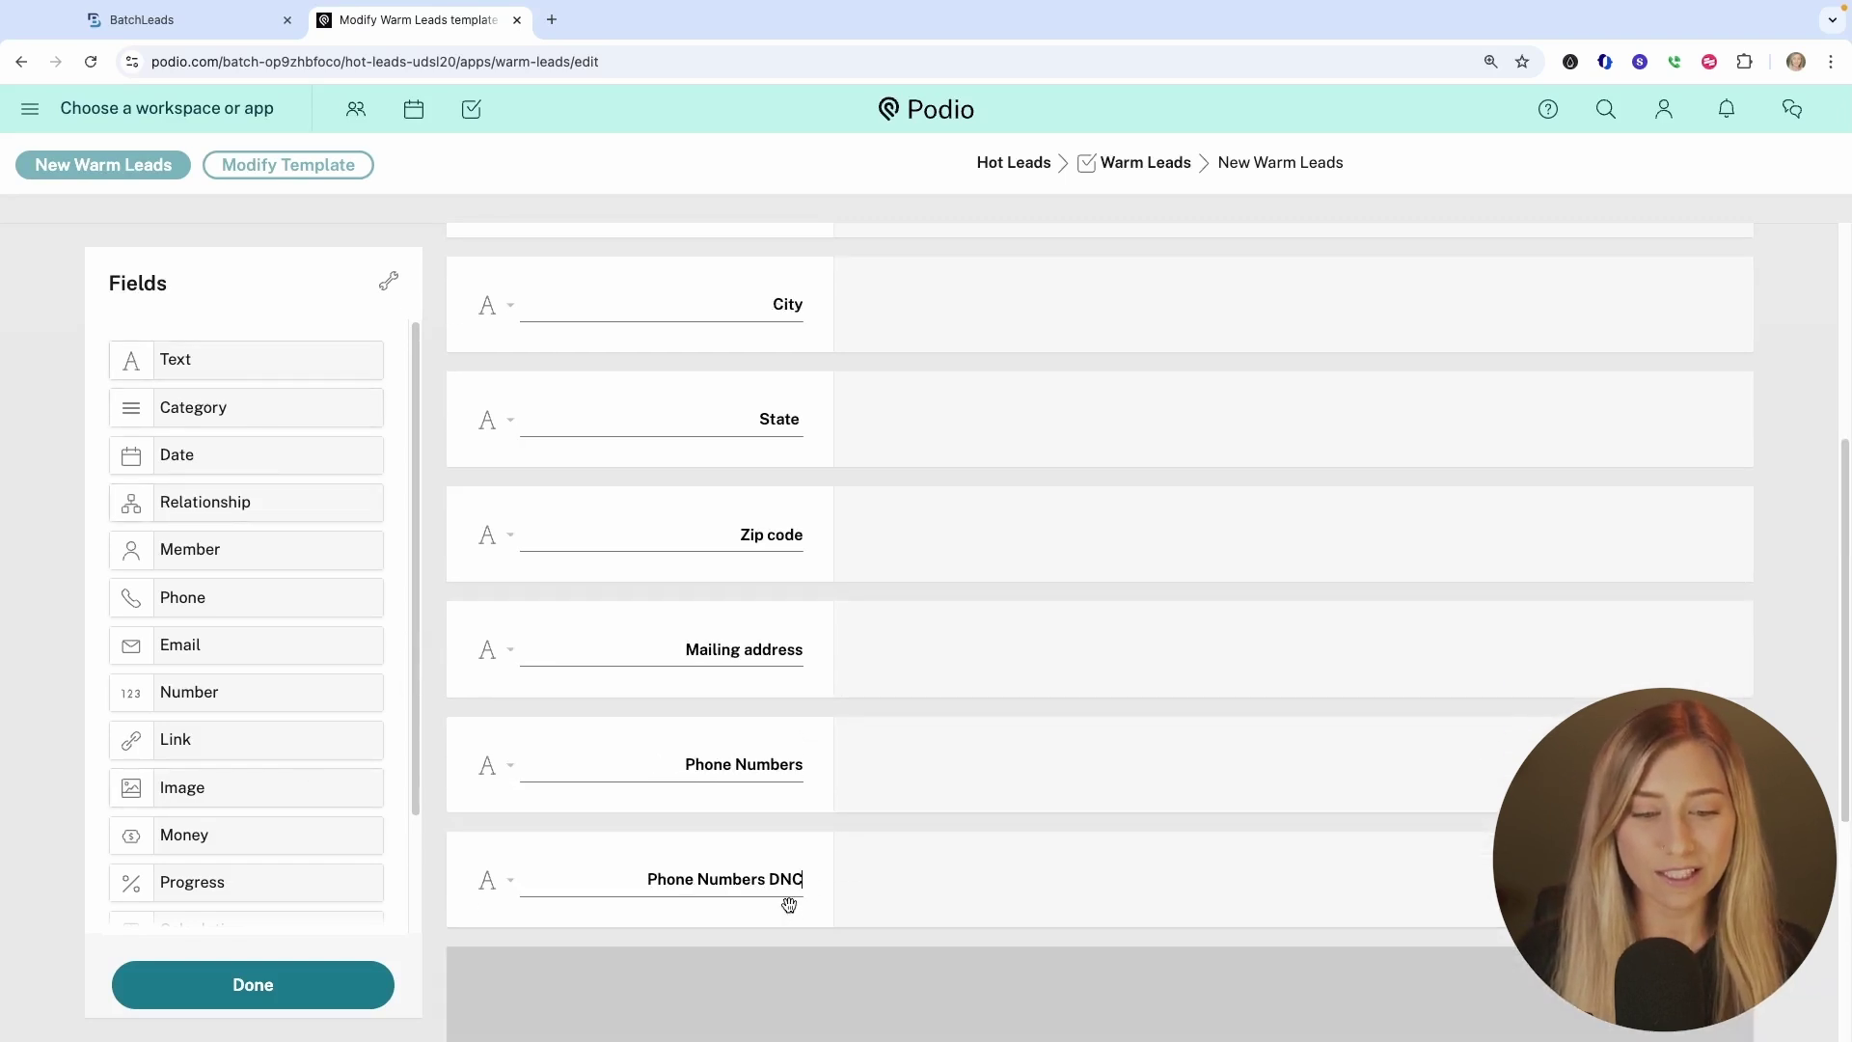
scroll(778, 985, down, 1)
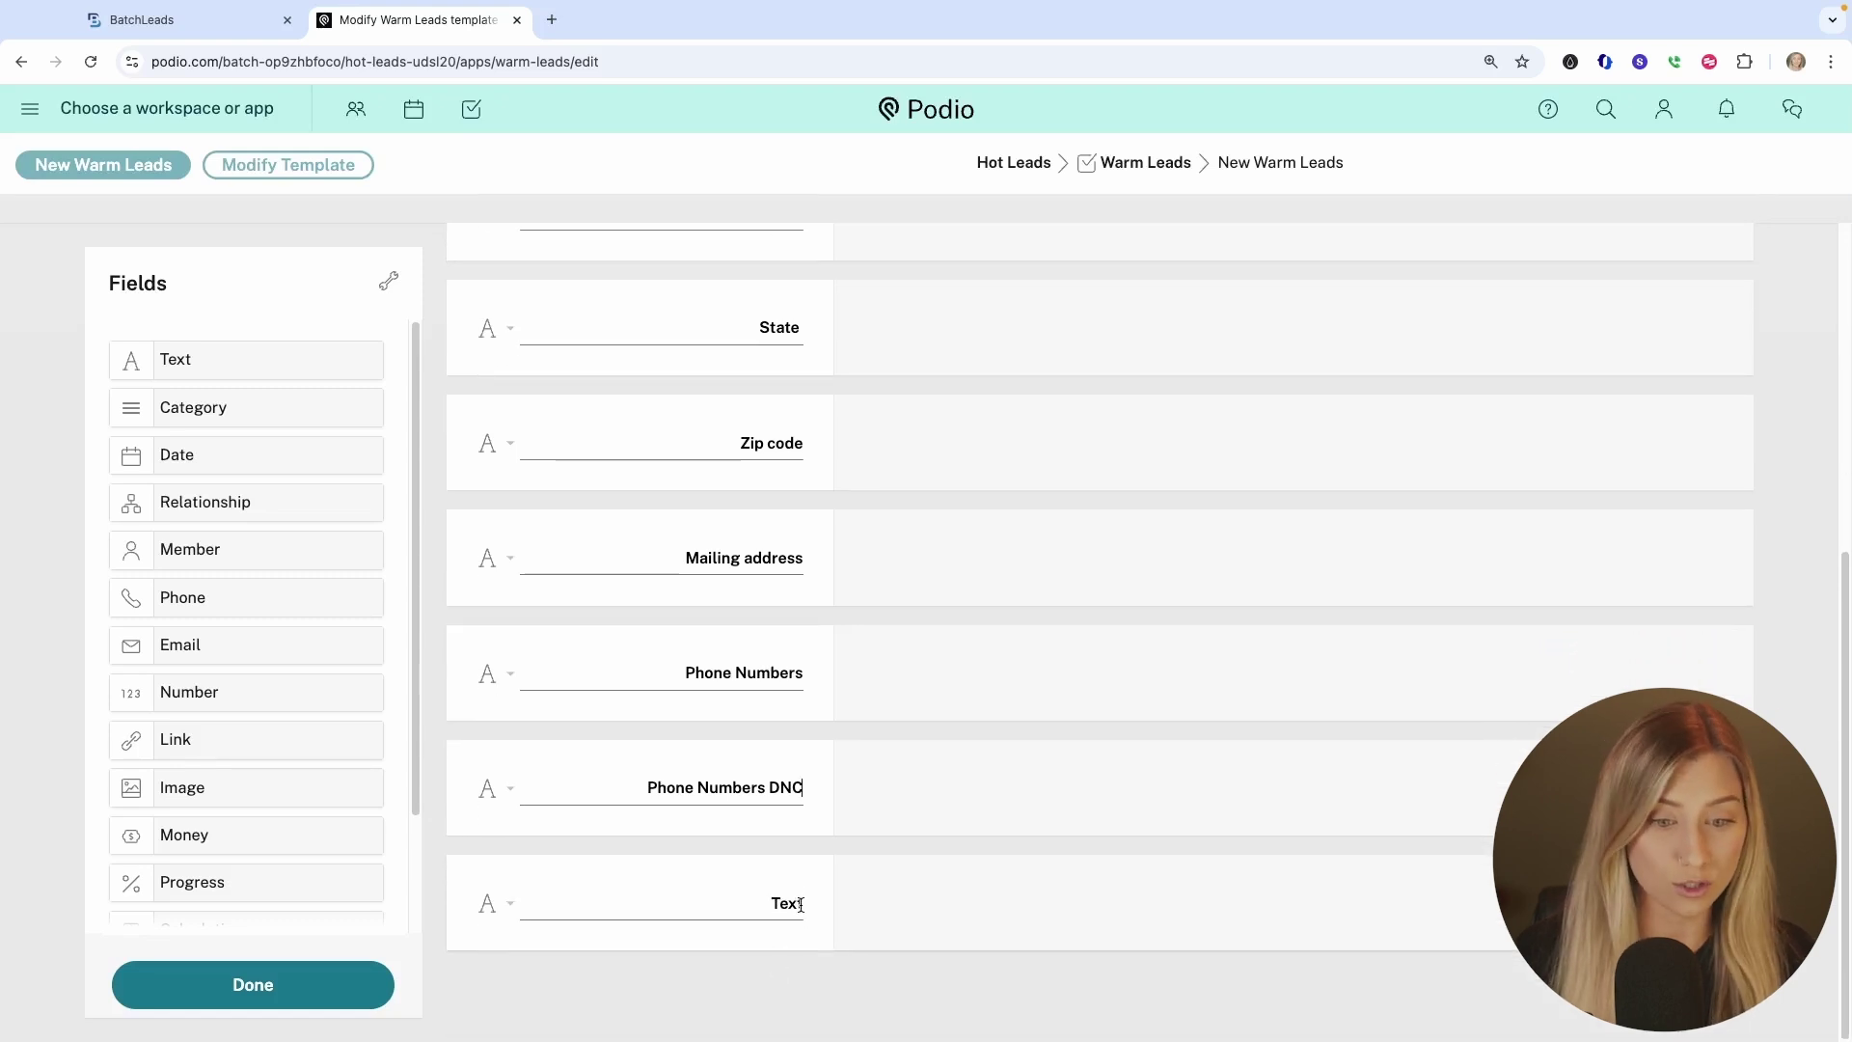
drag(801, 905, 771, 904)
text(Email)
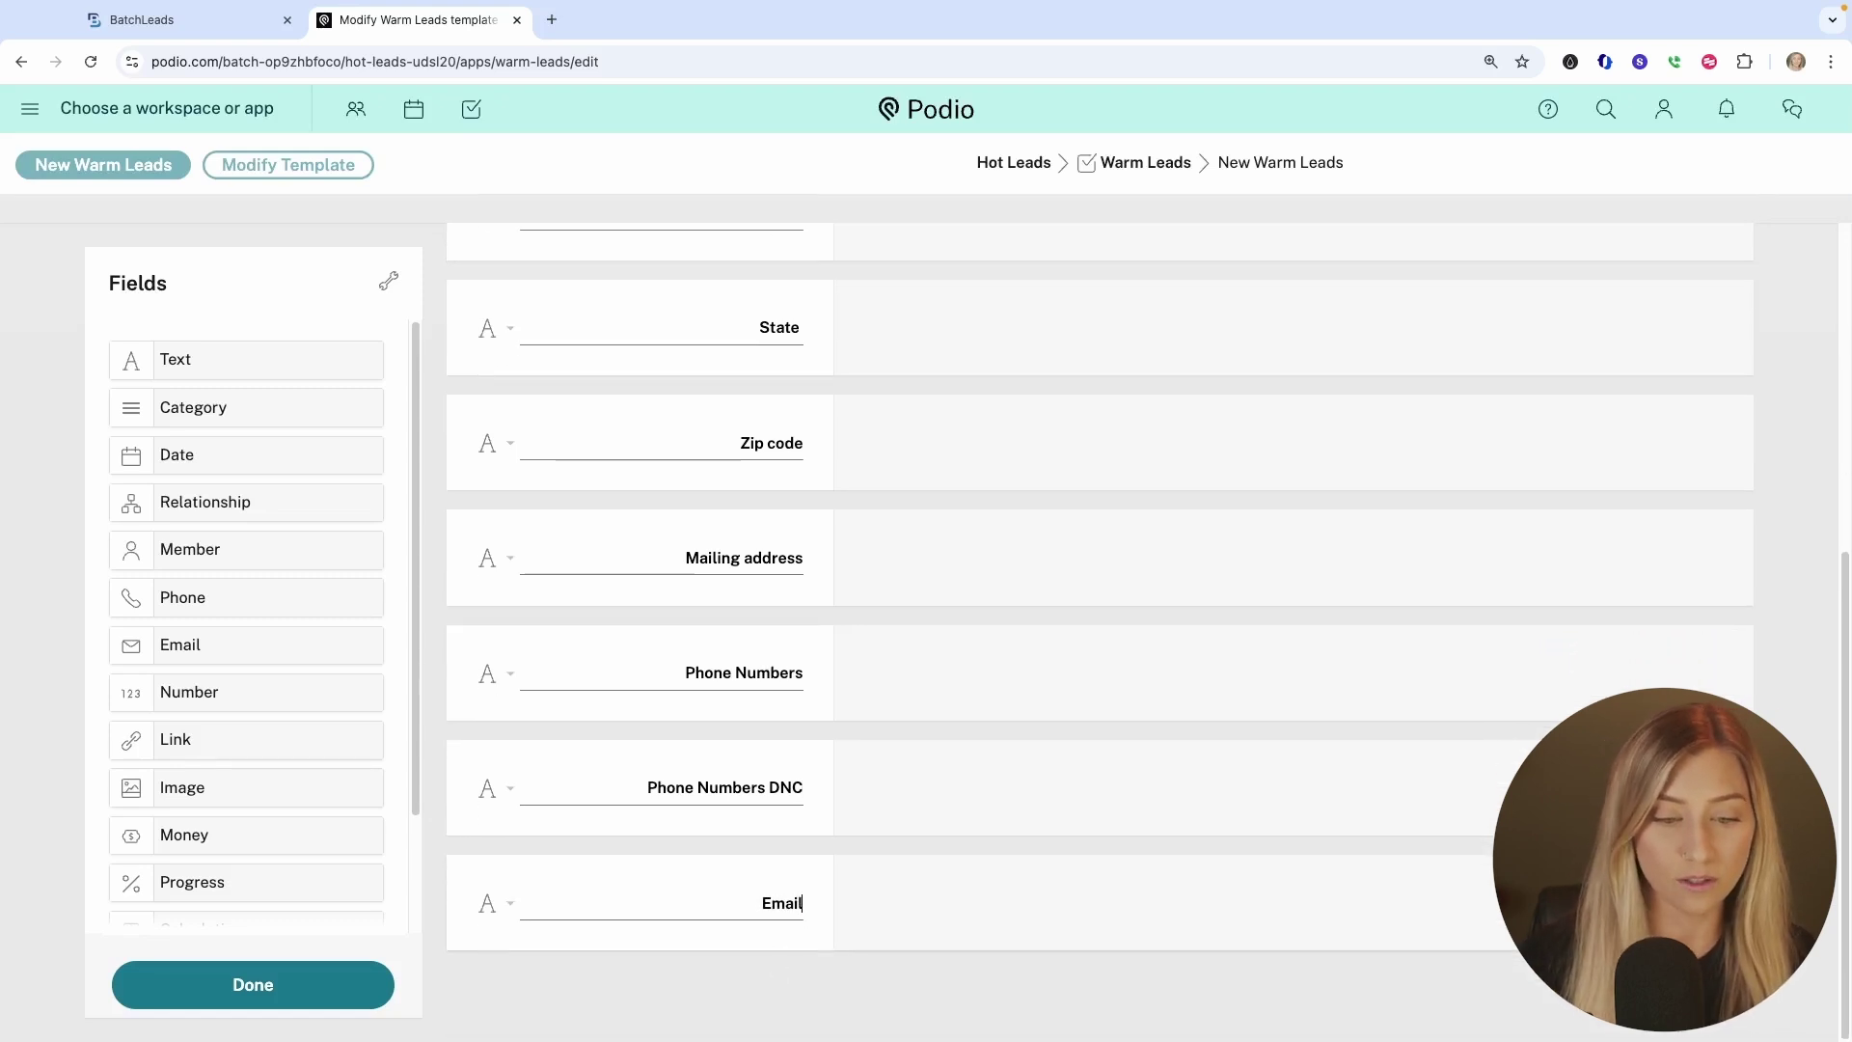
text( Addresses)
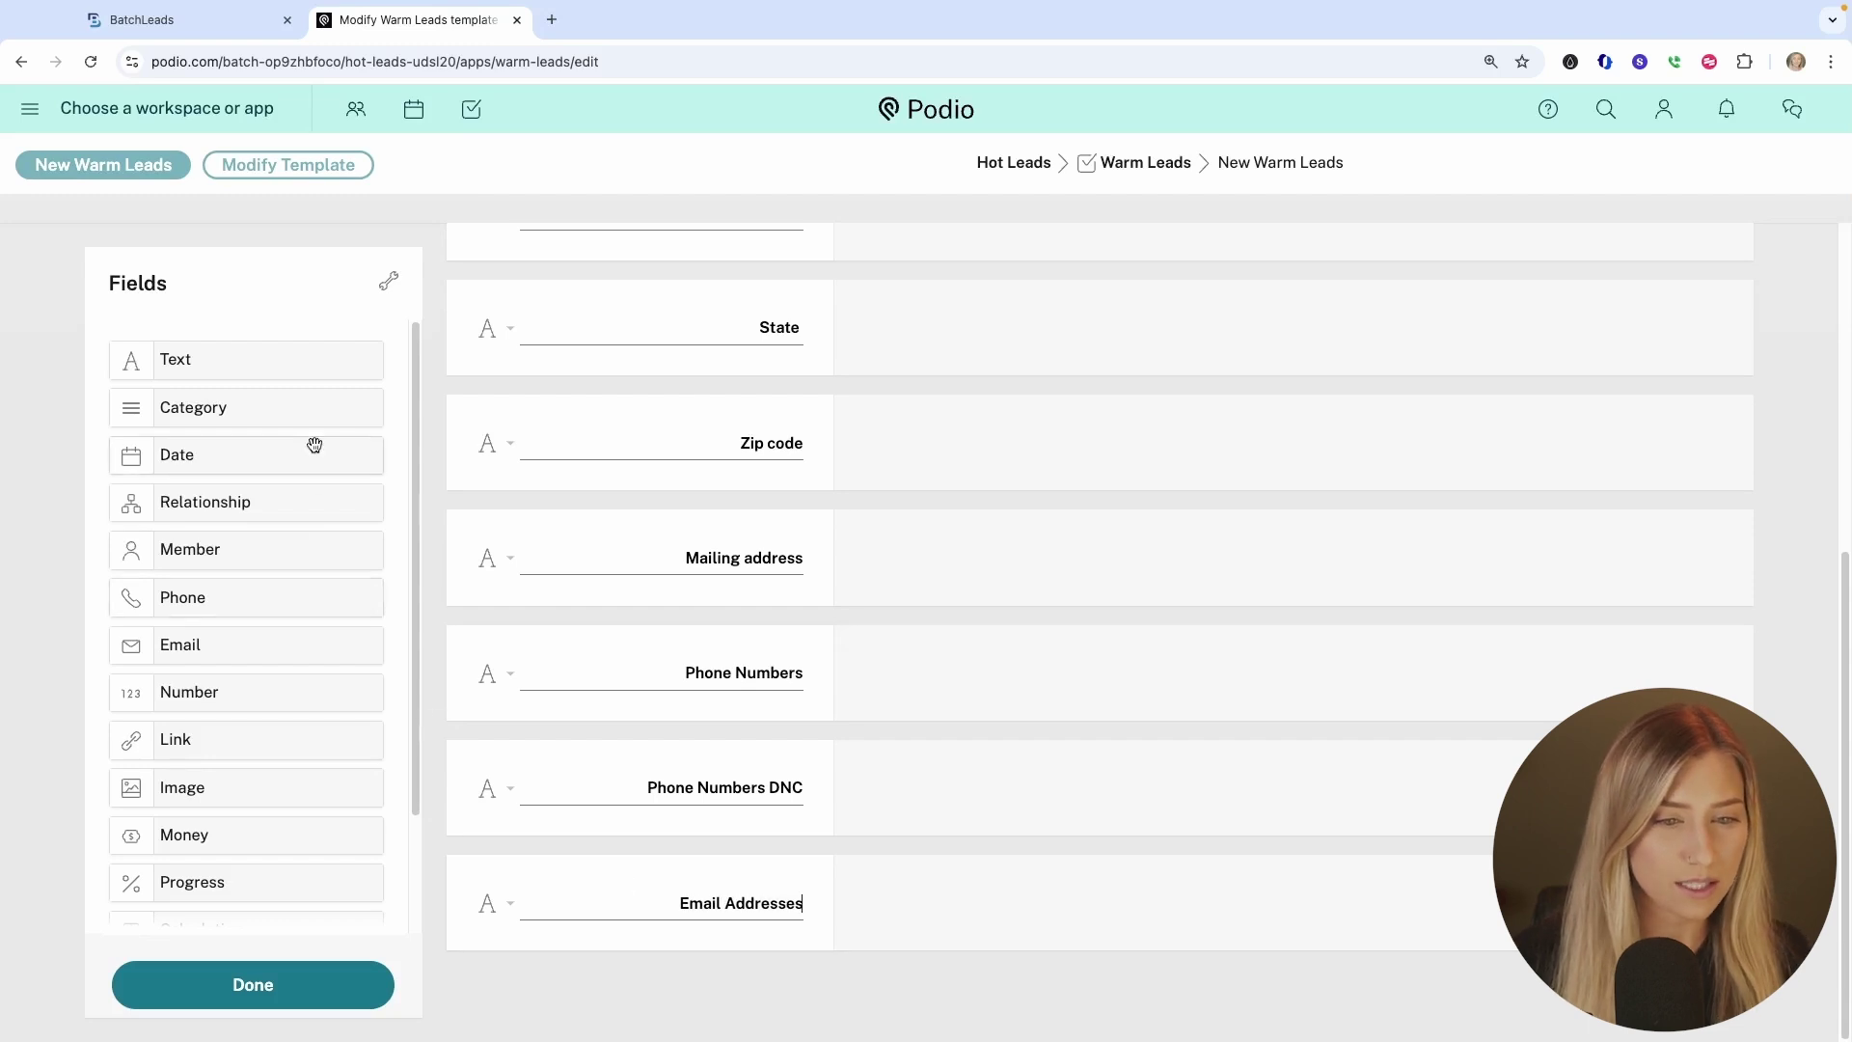
drag(262, 353, 764, 903)
text(Agent Name)
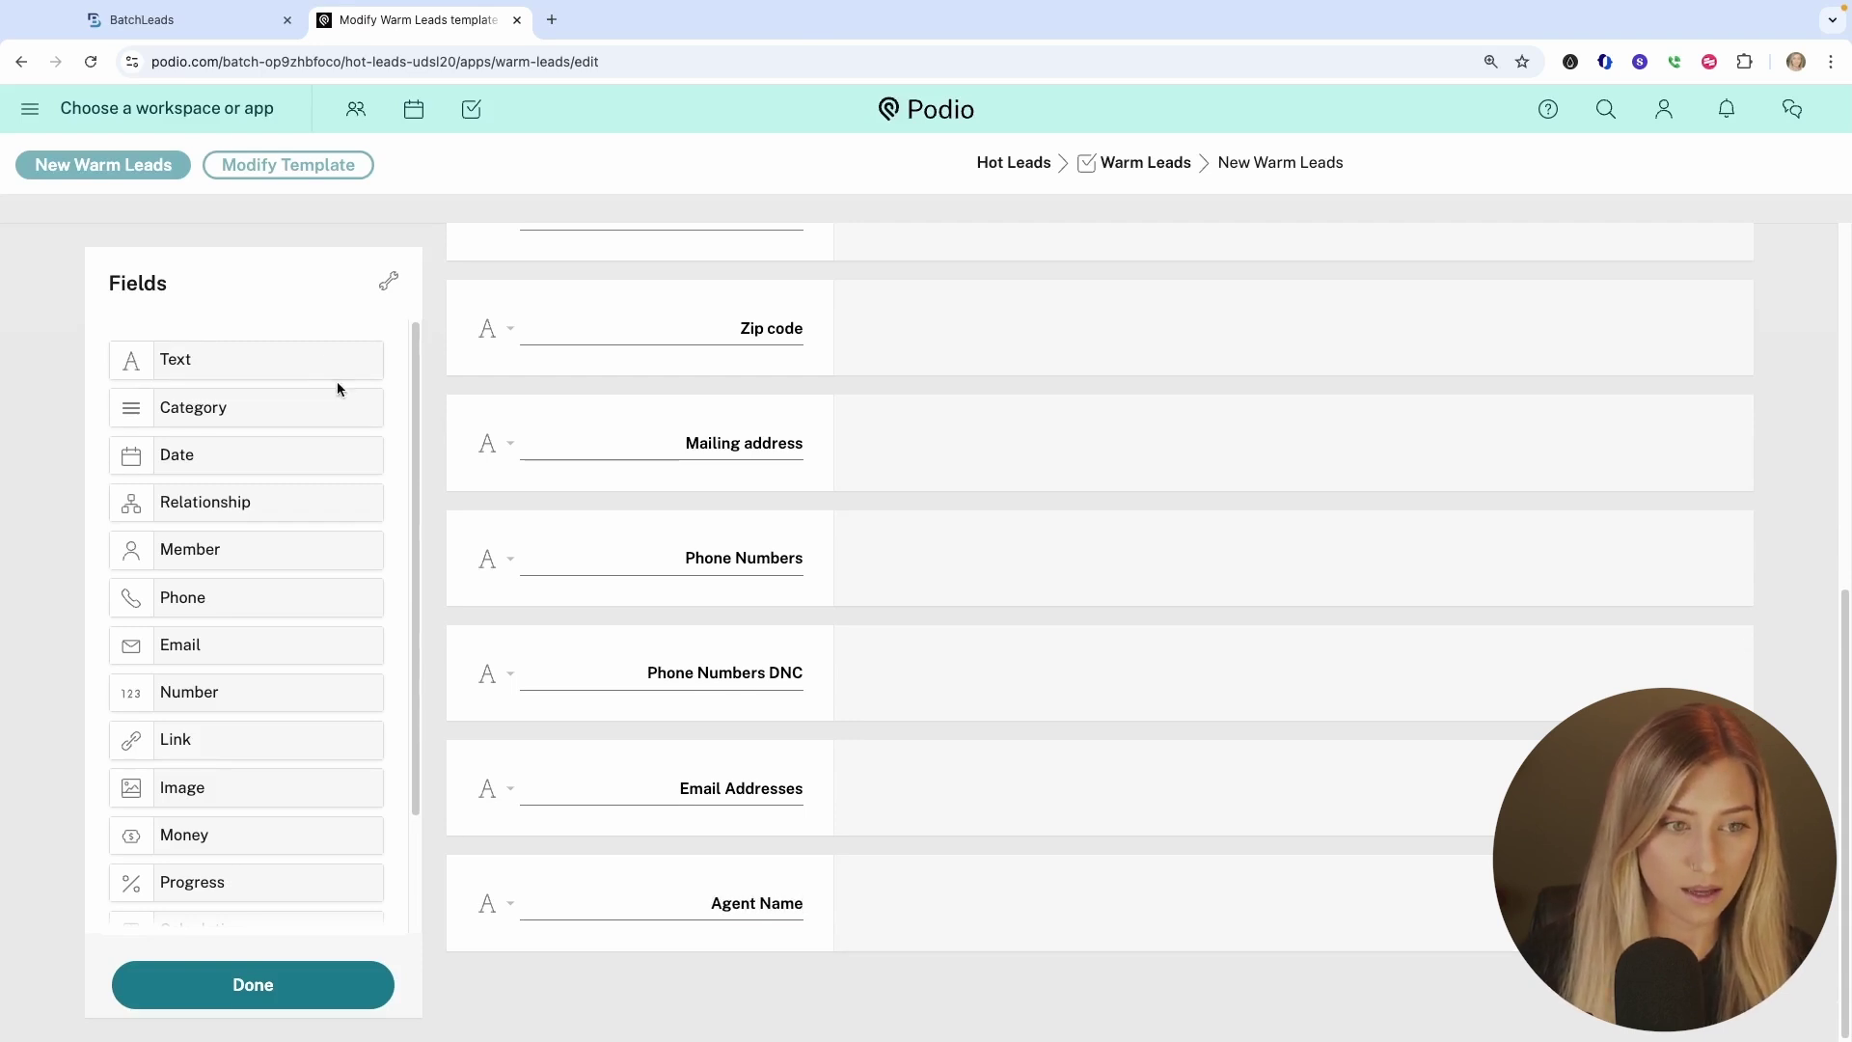
drag(338, 386, 675, 964)
drag(803, 1013, 761, 1010)
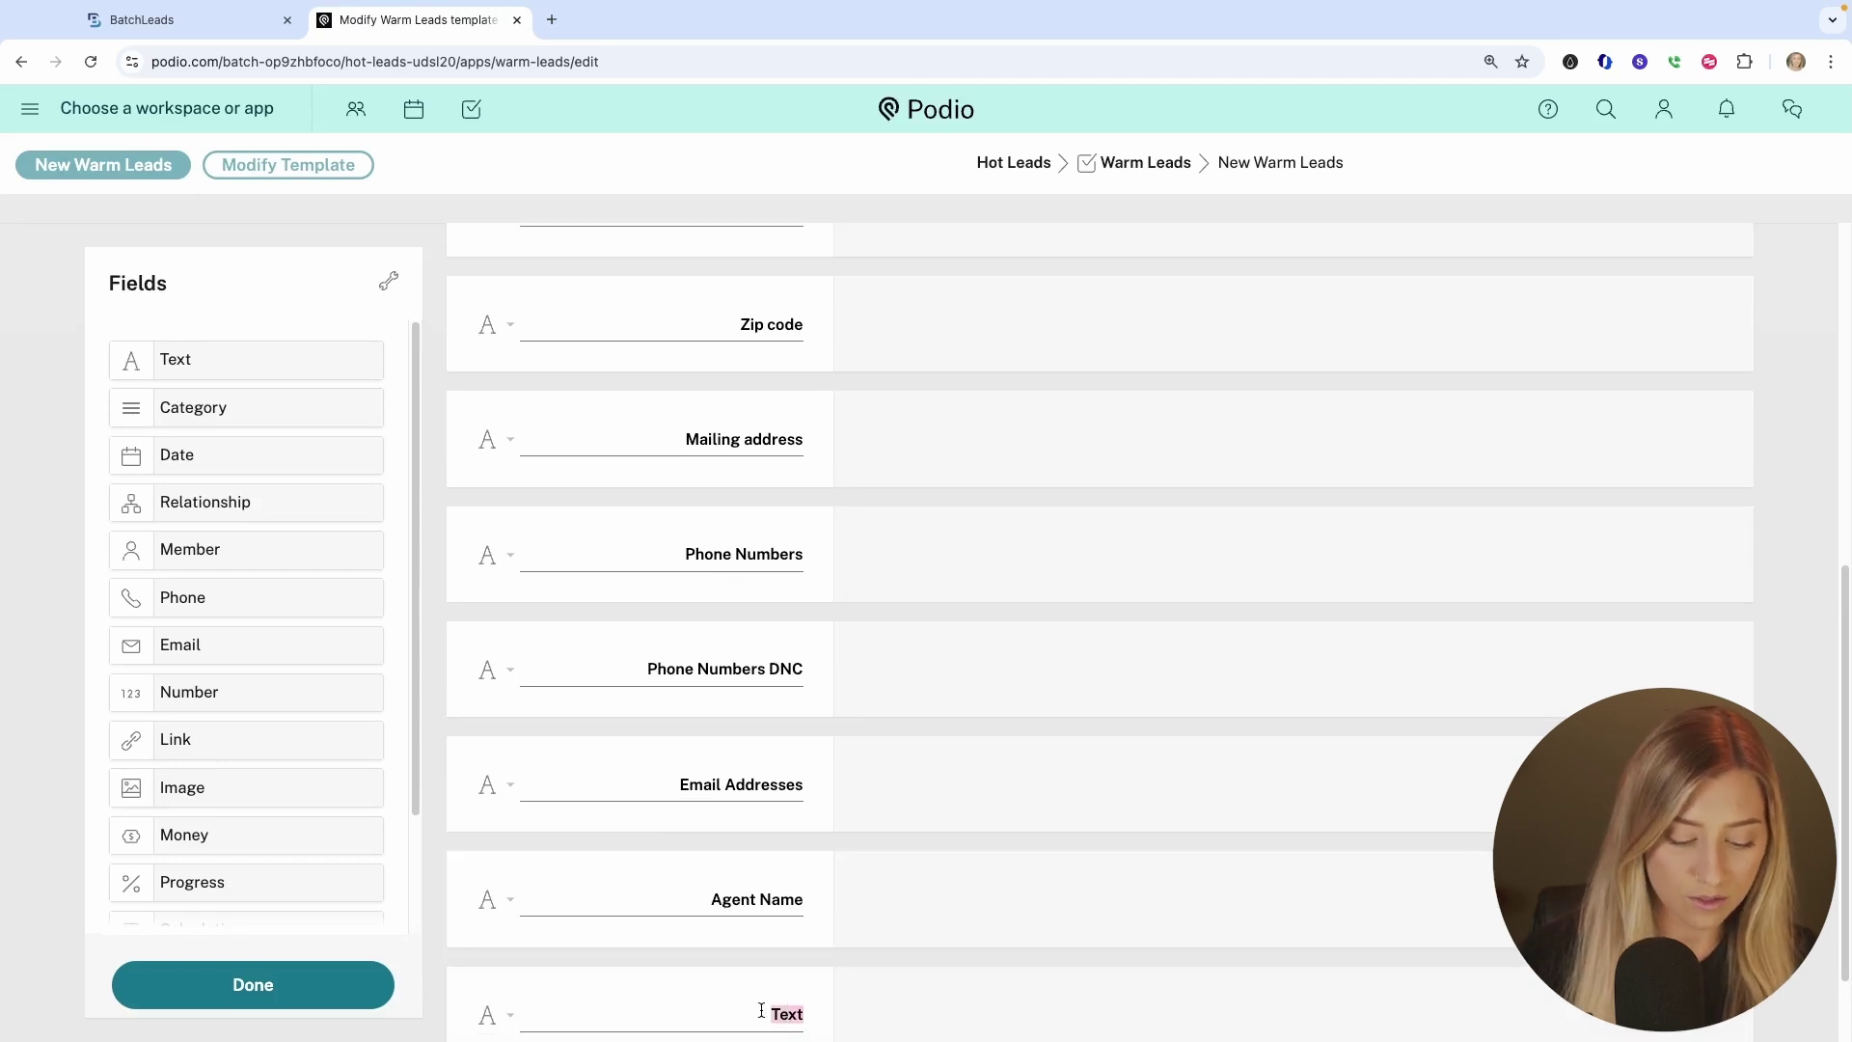
text(Agent Number)
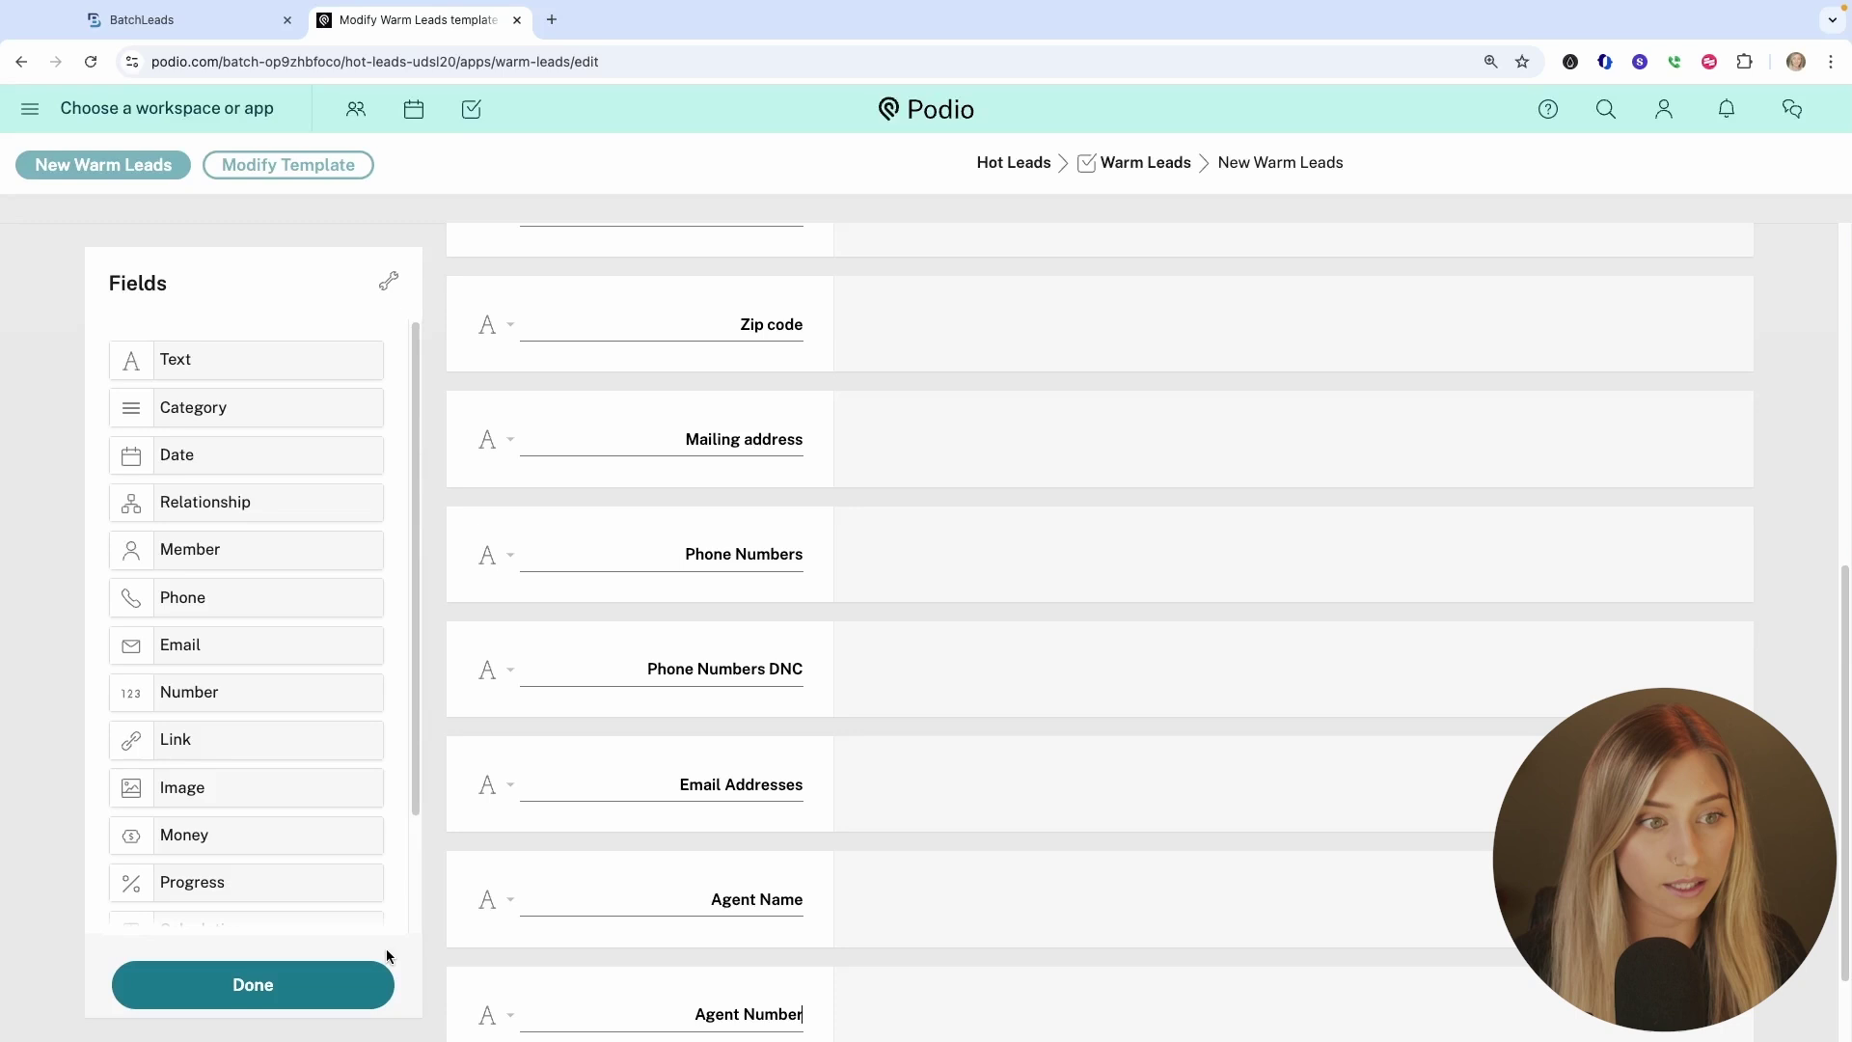
Save the Warm Leads template, then open the Hot Leads app showing its 86 leads.
click(296, 984)
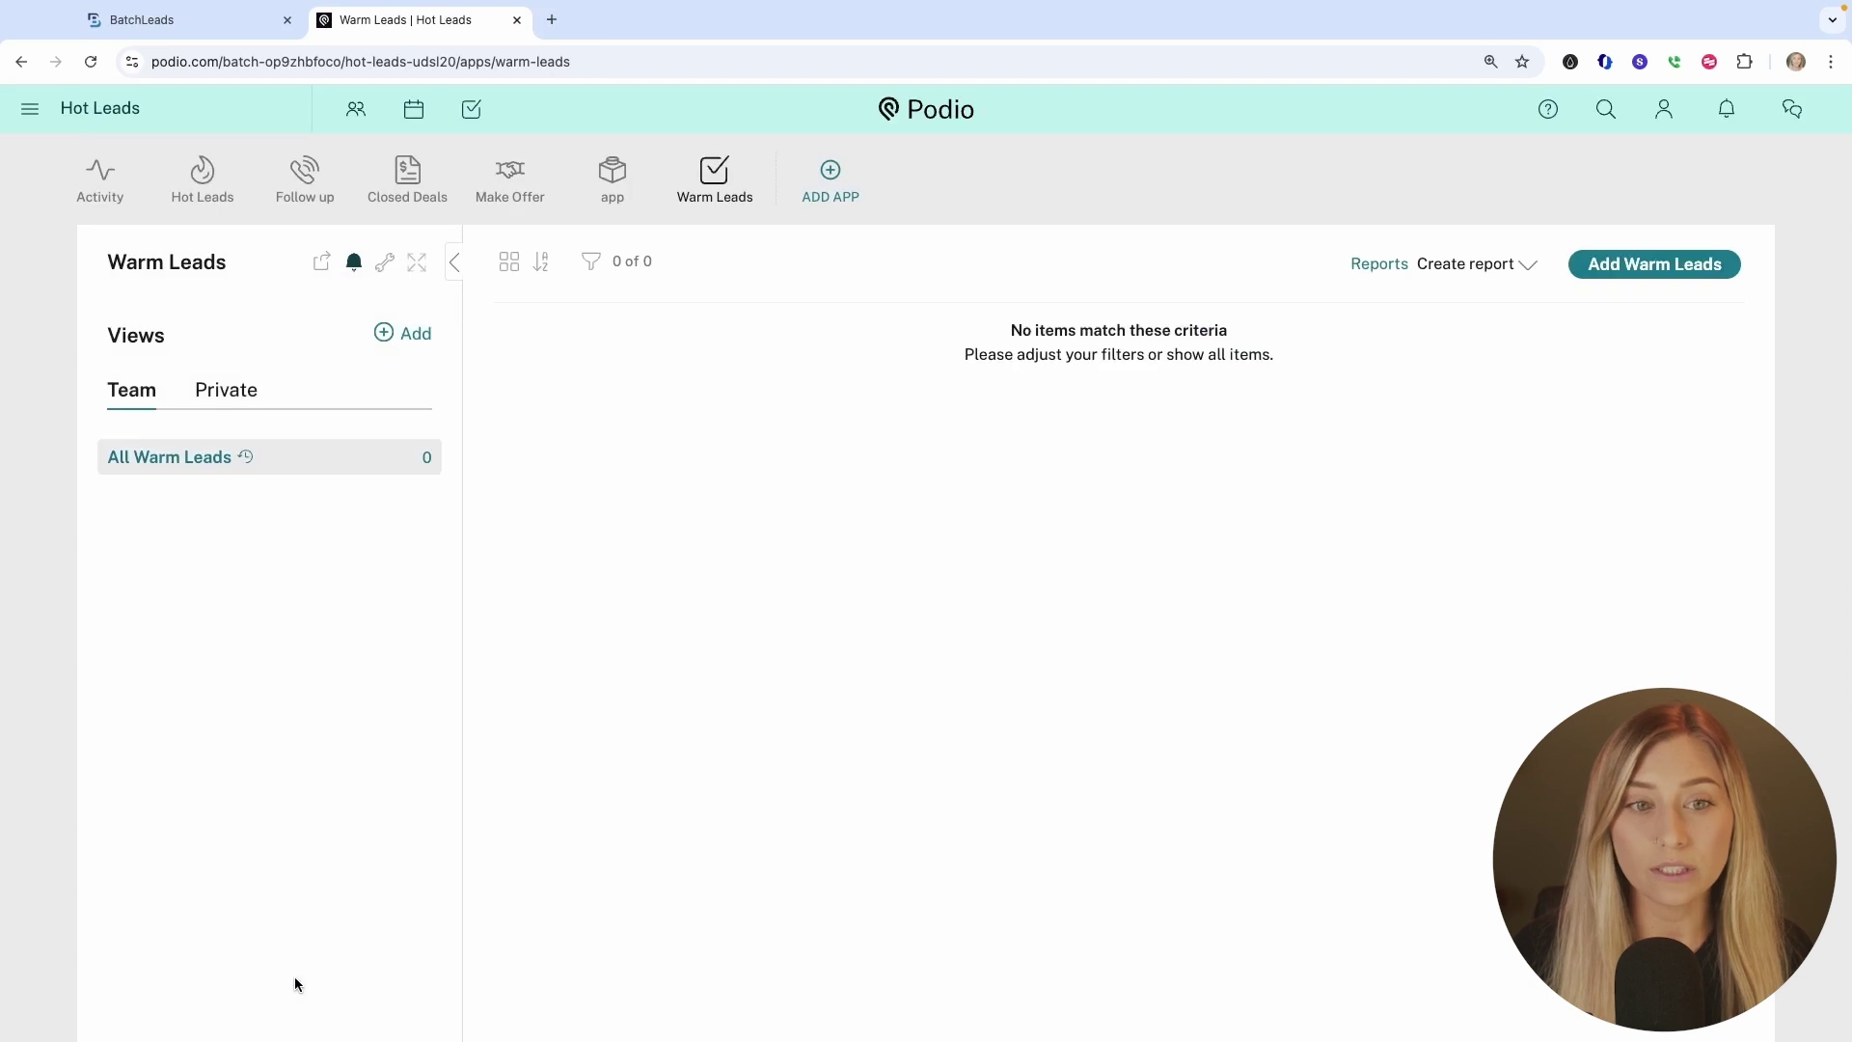
click(385, 263)
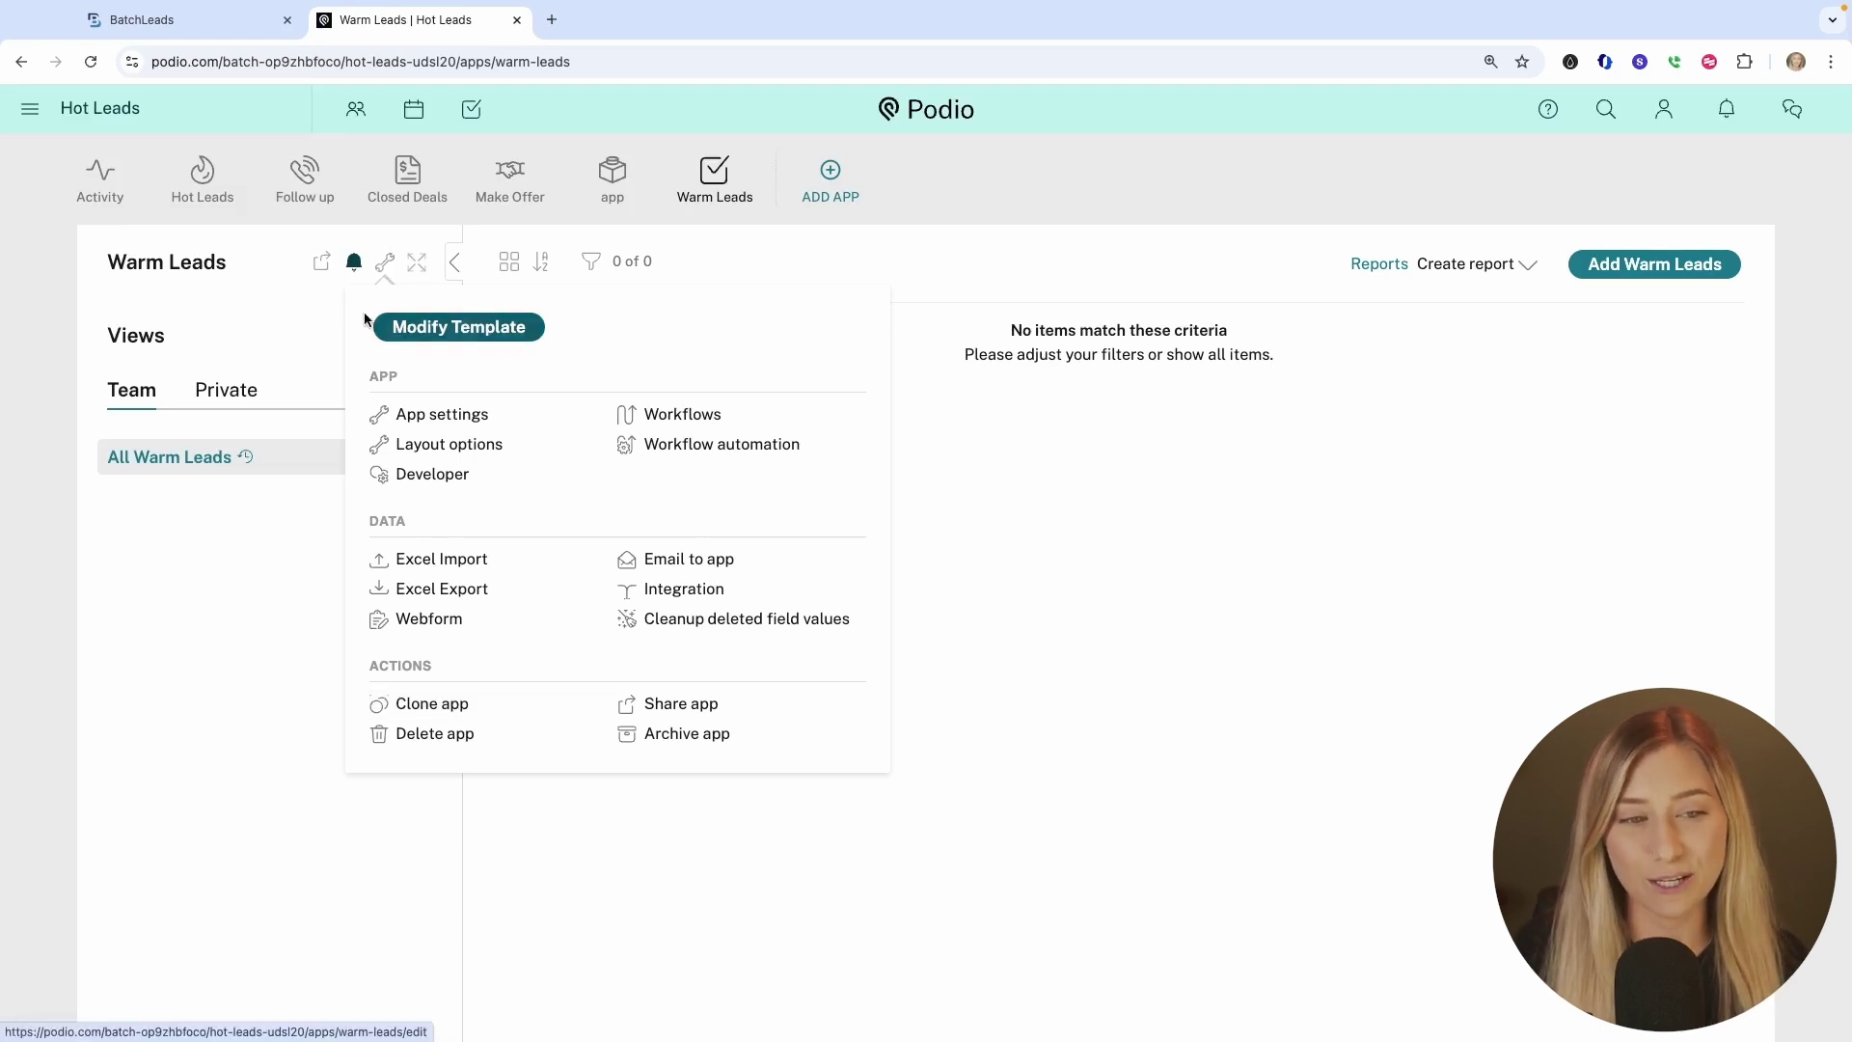
click(459, 330)
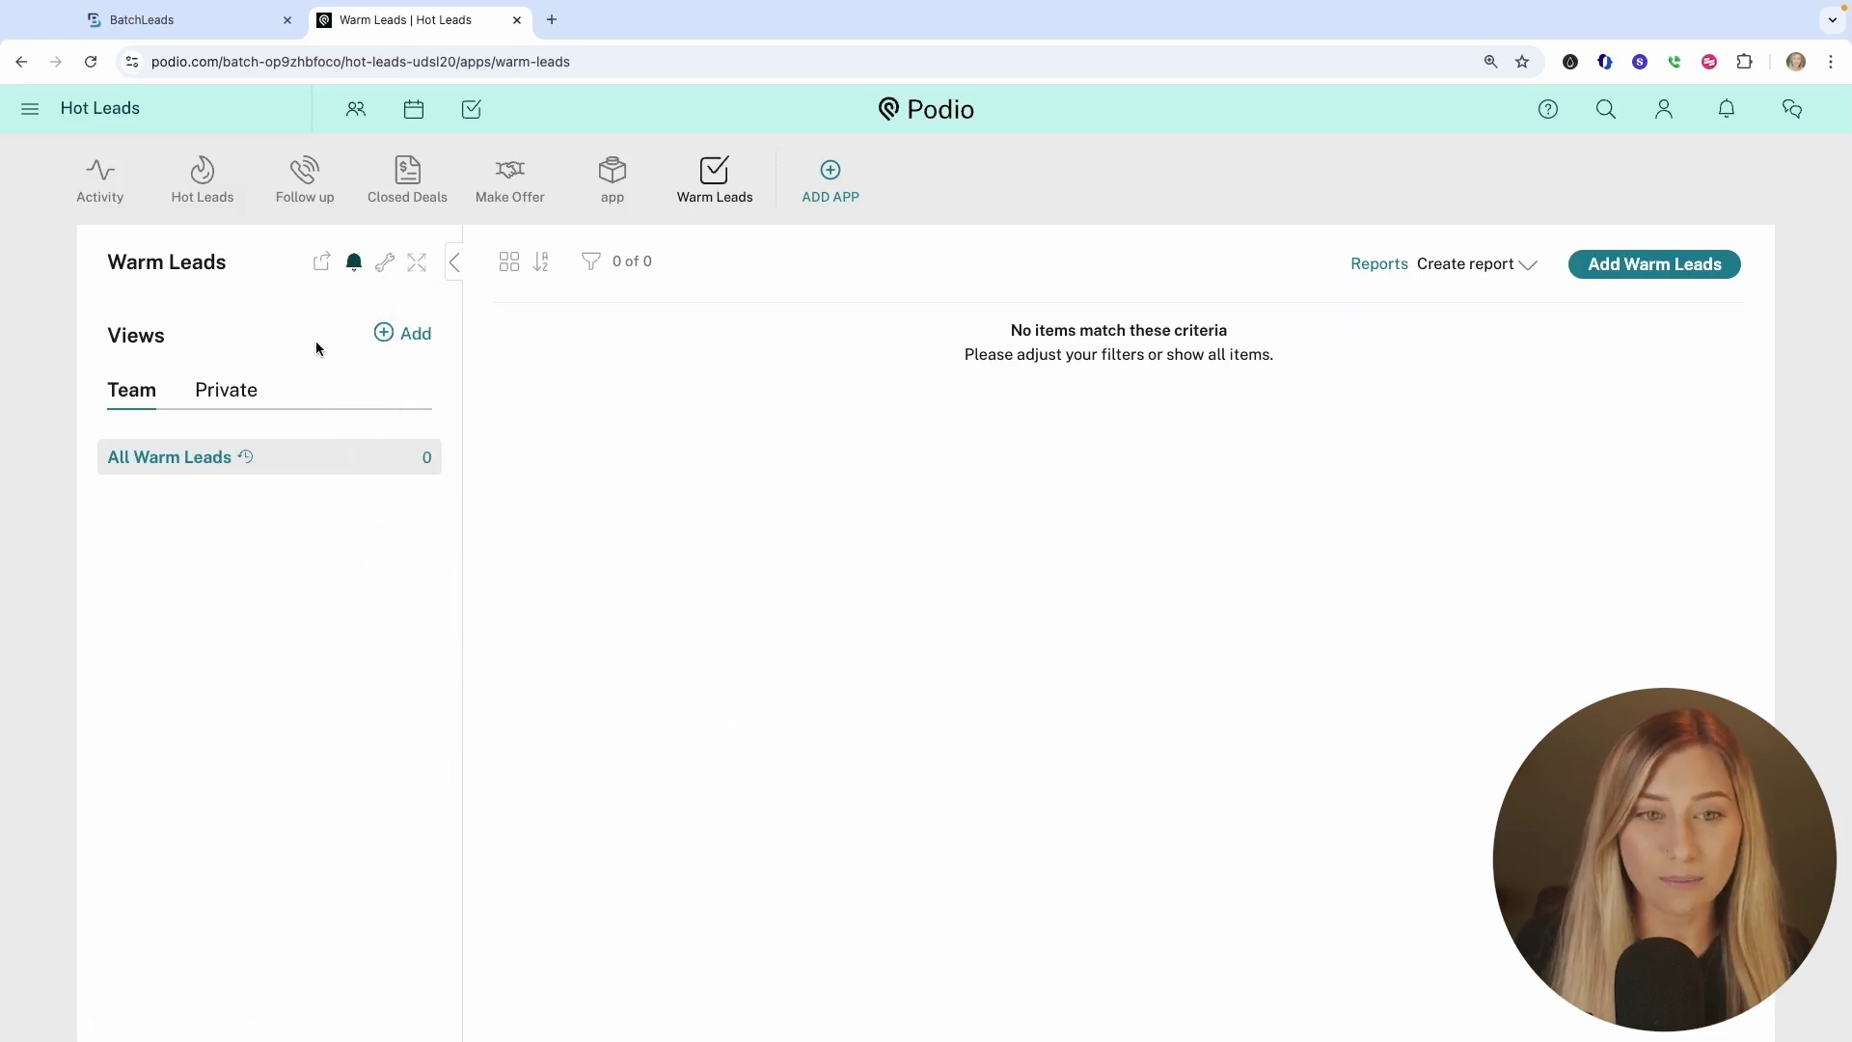
click(206, 185)
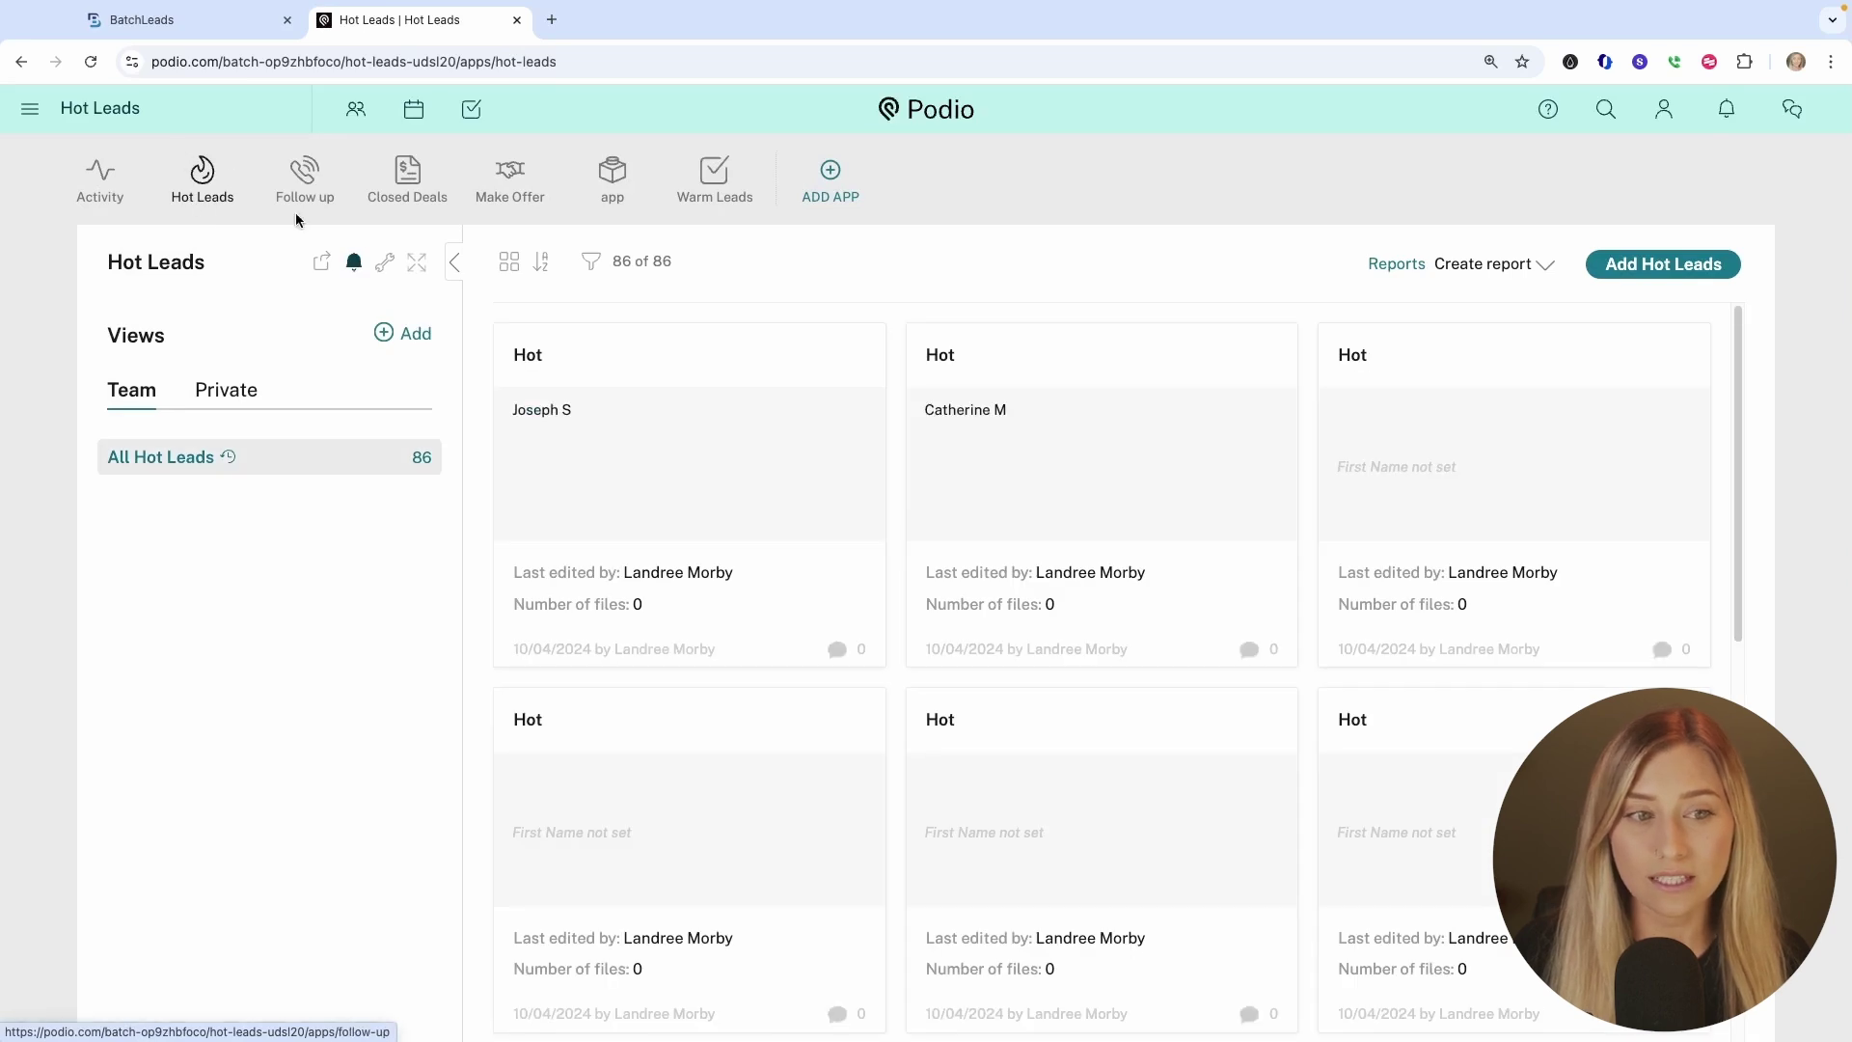
click(384, 262)
click(471, 326)
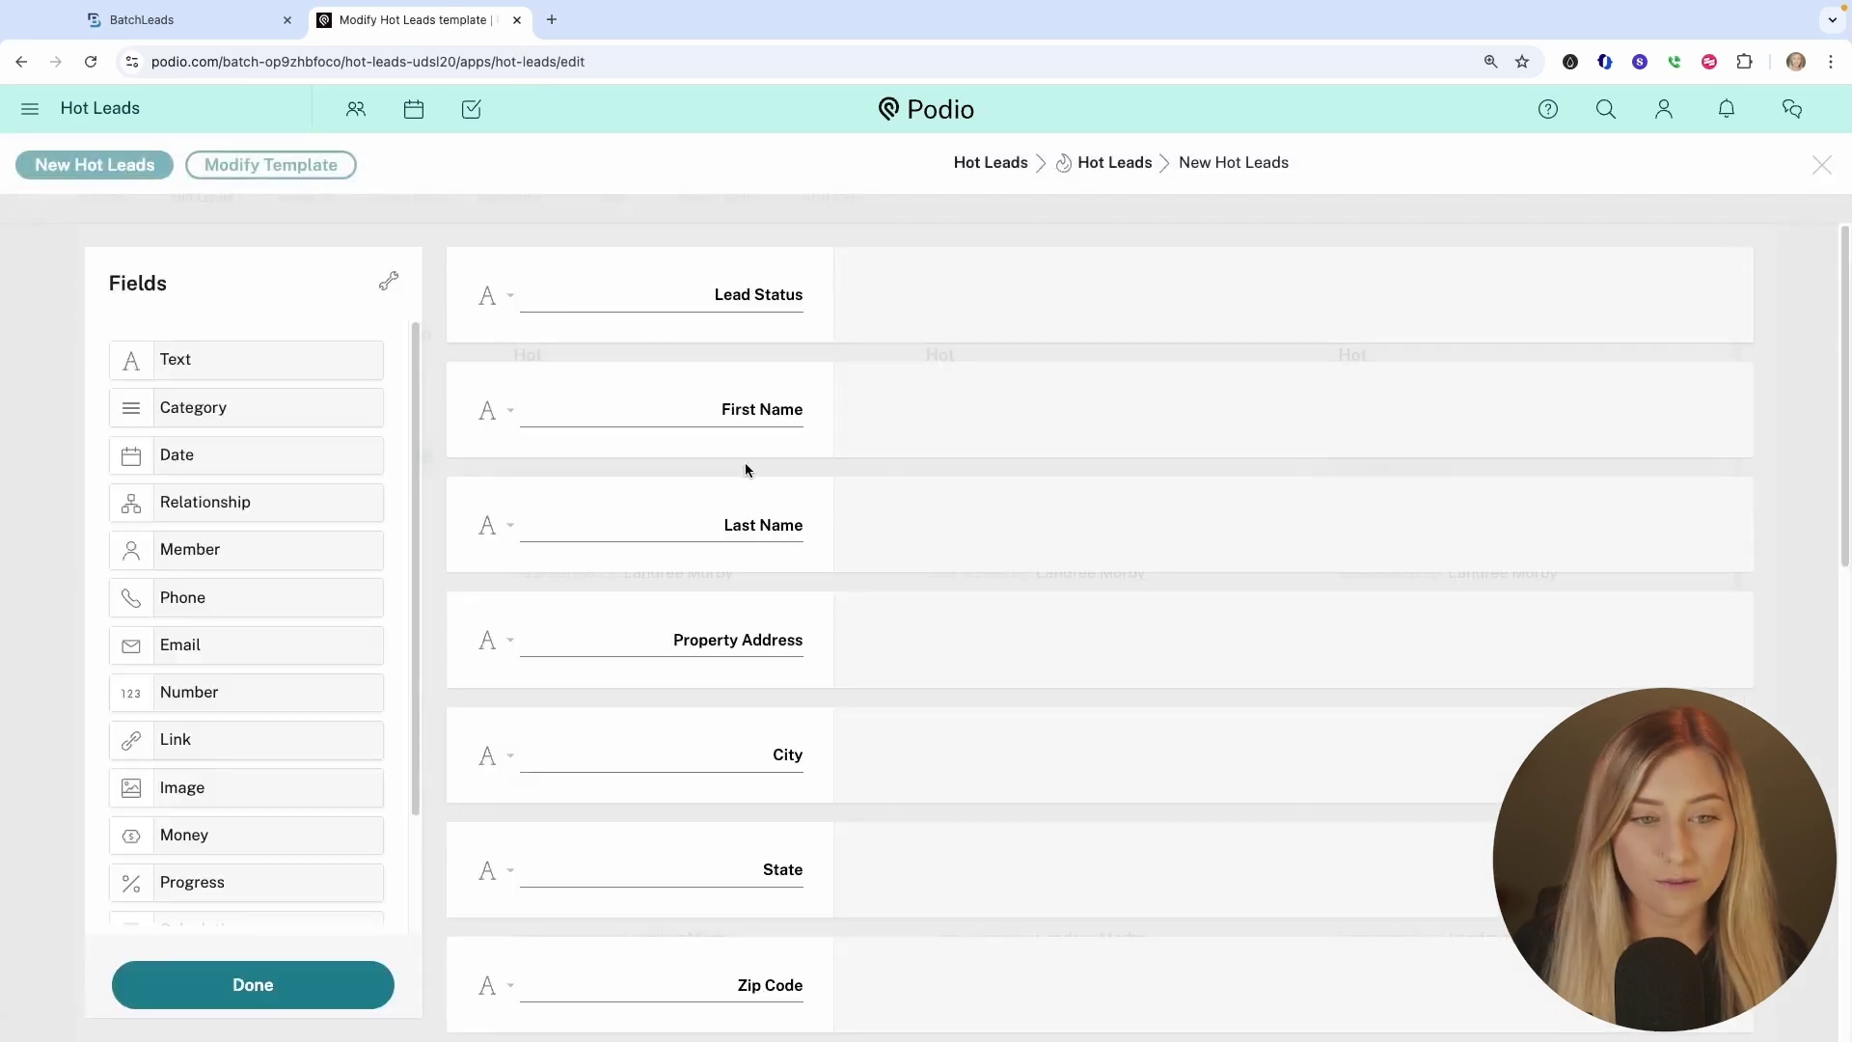
scroll(745, 470, down, 10)
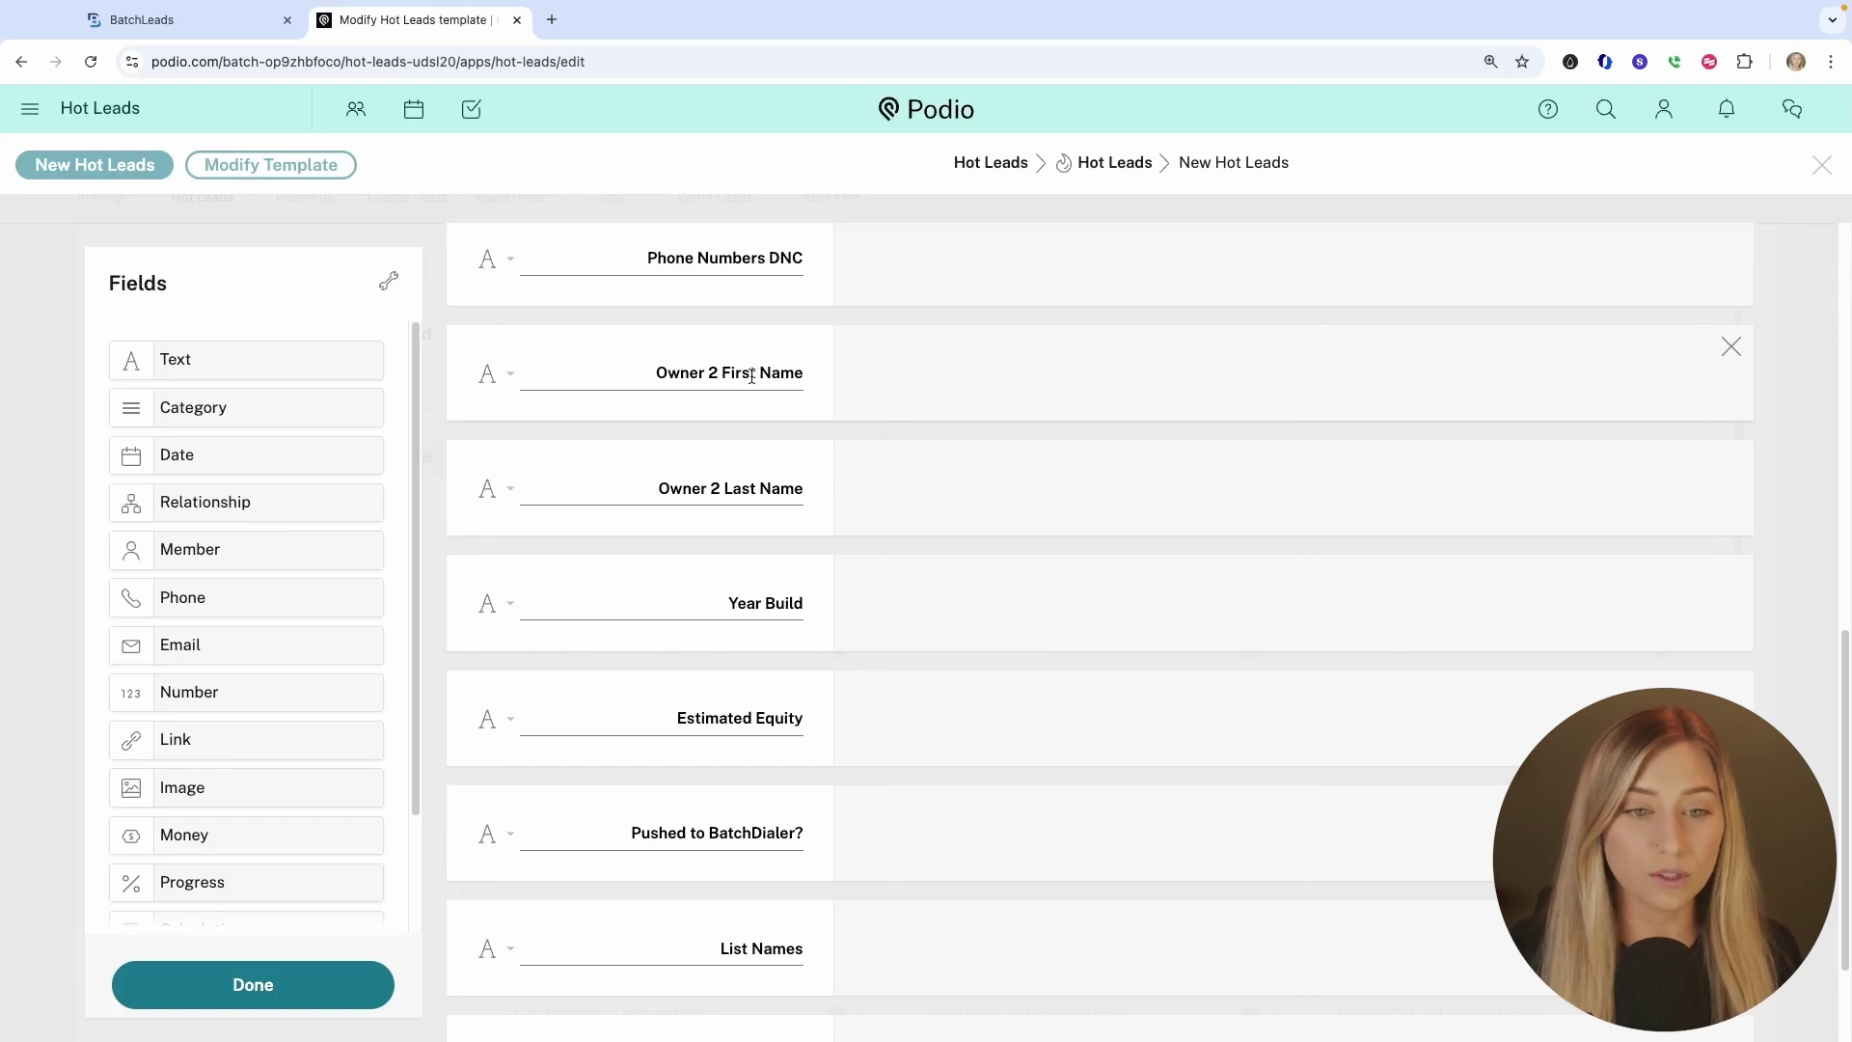
scroll(749, 606, down, 2)
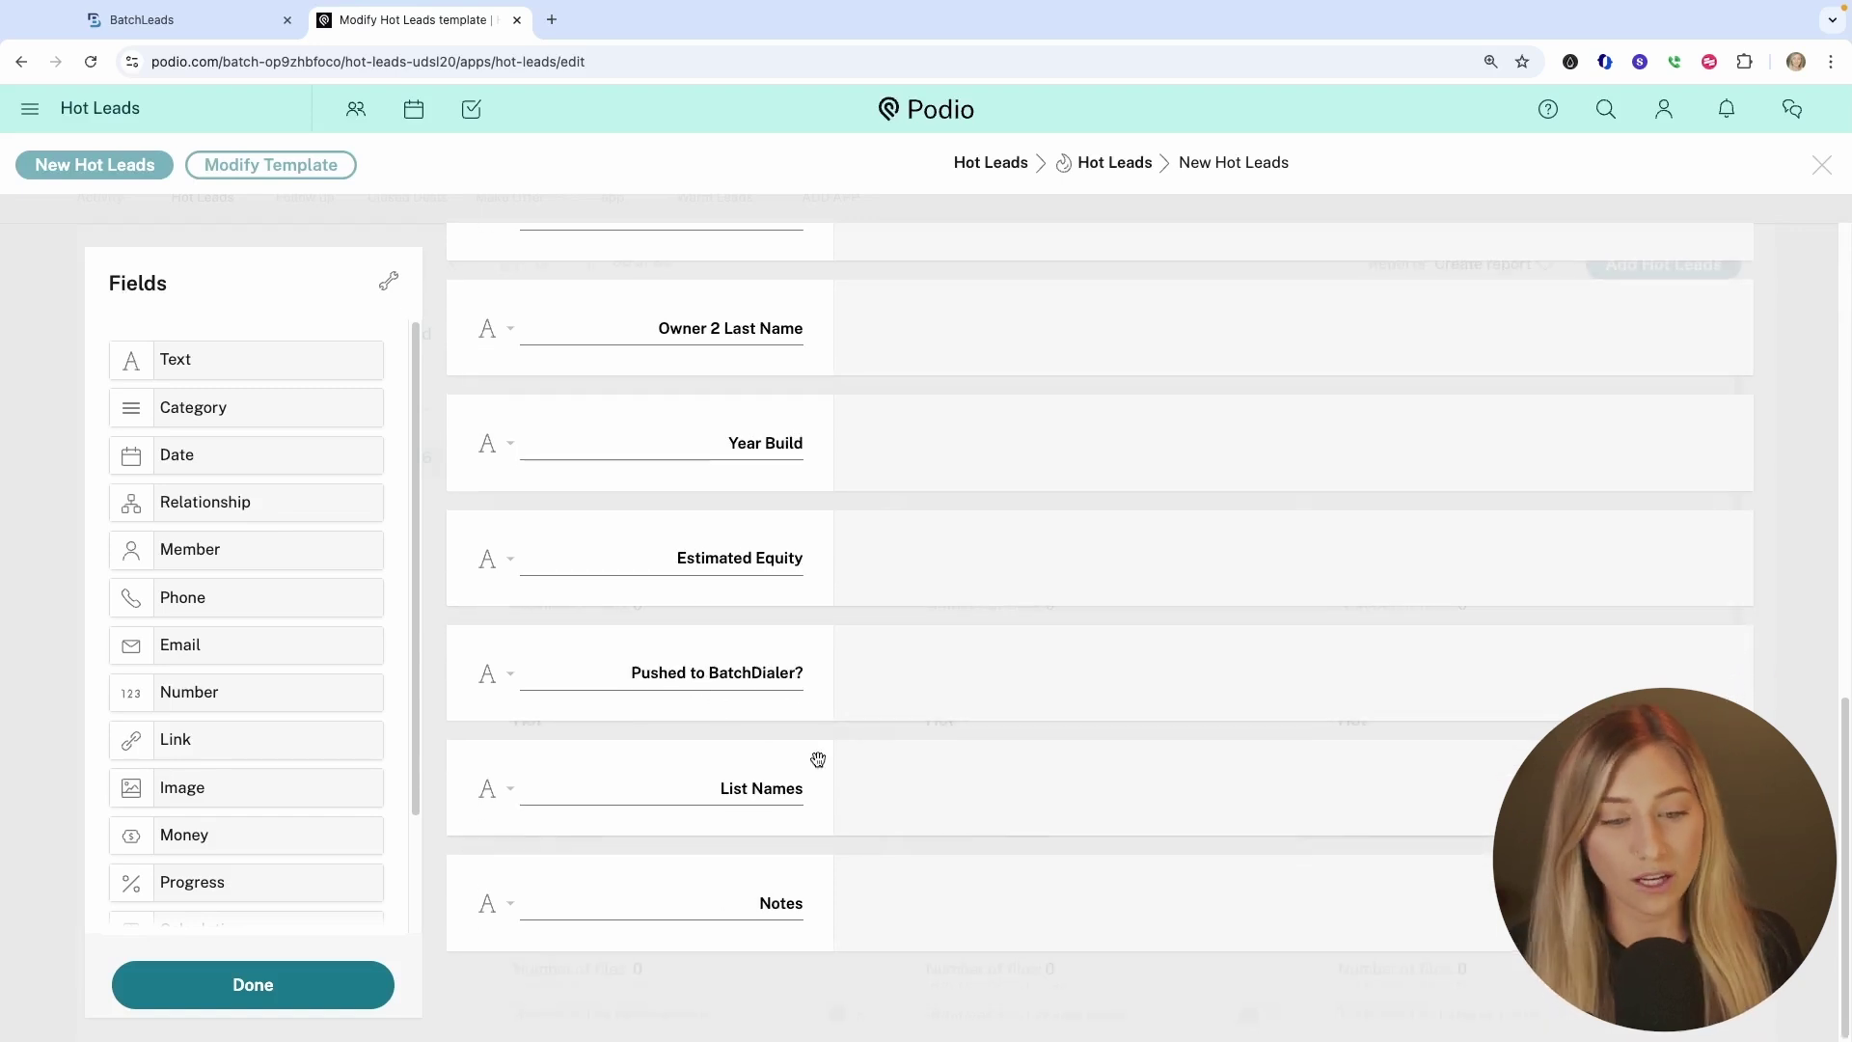
scroll(792, 820, up, 10)
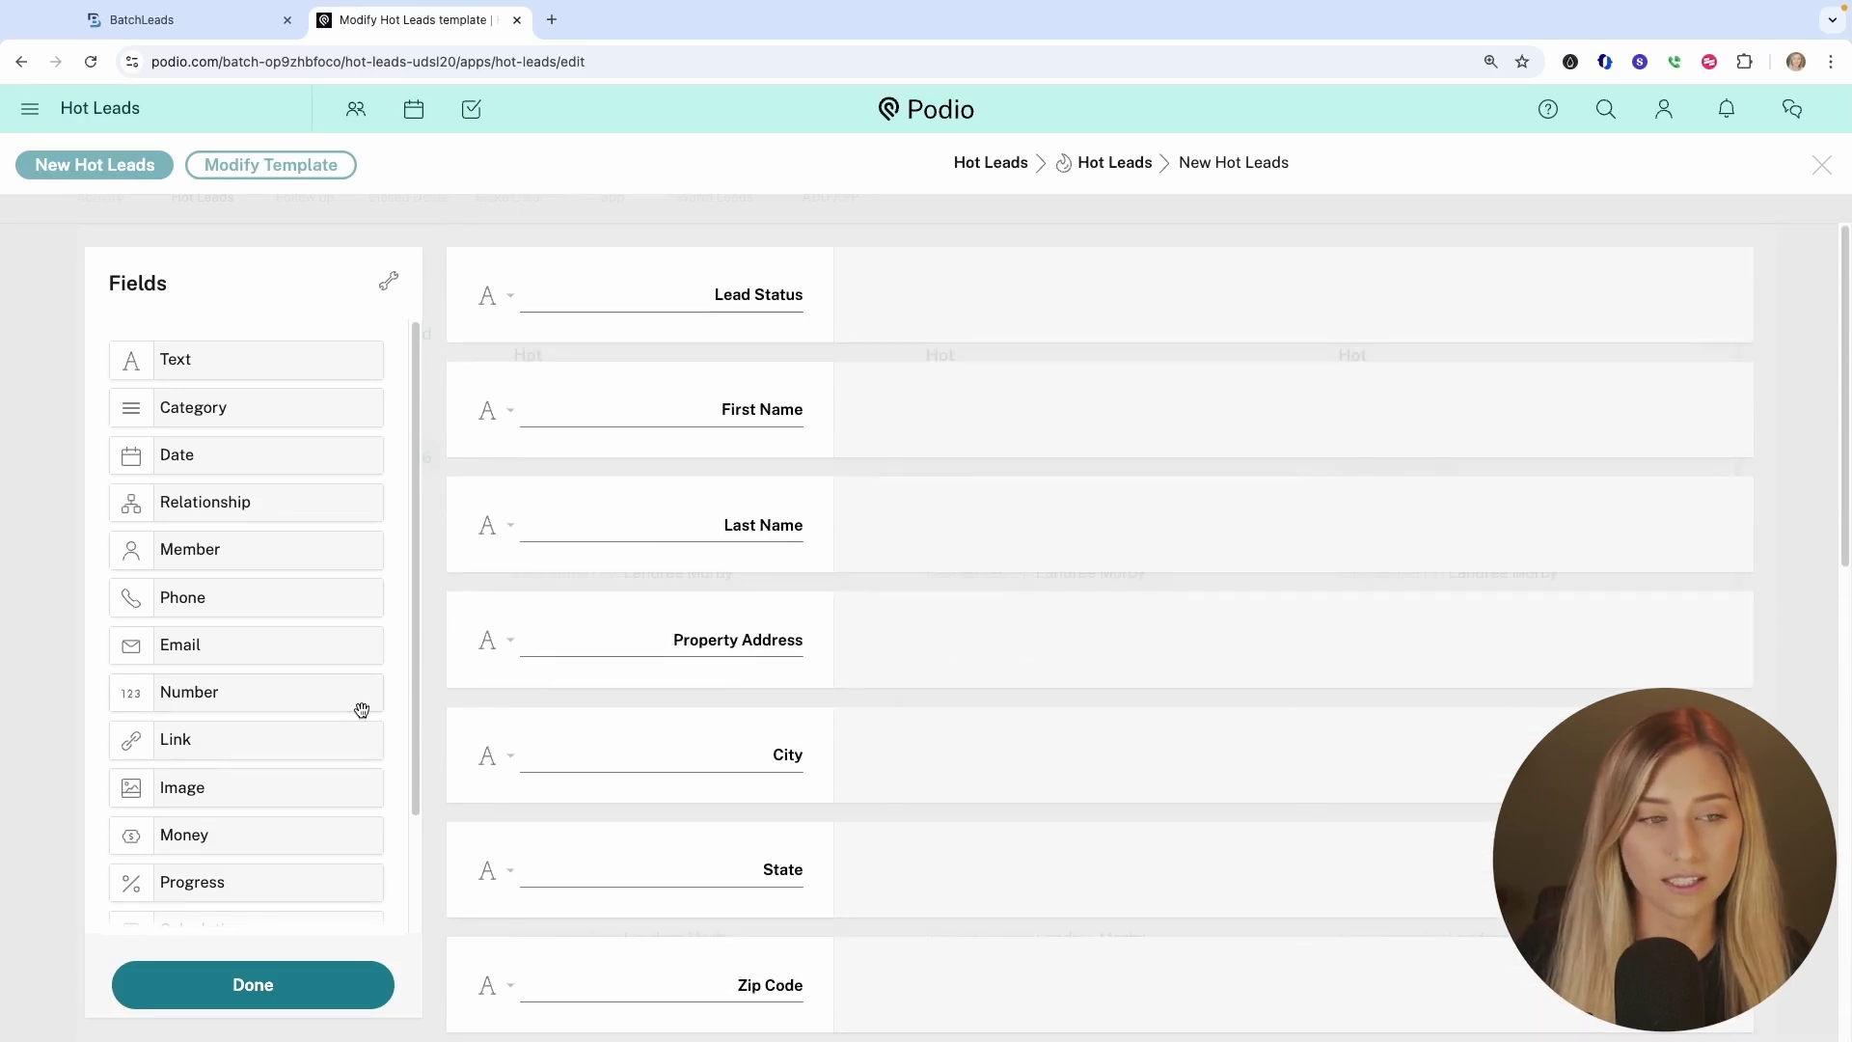
click(270, 993)
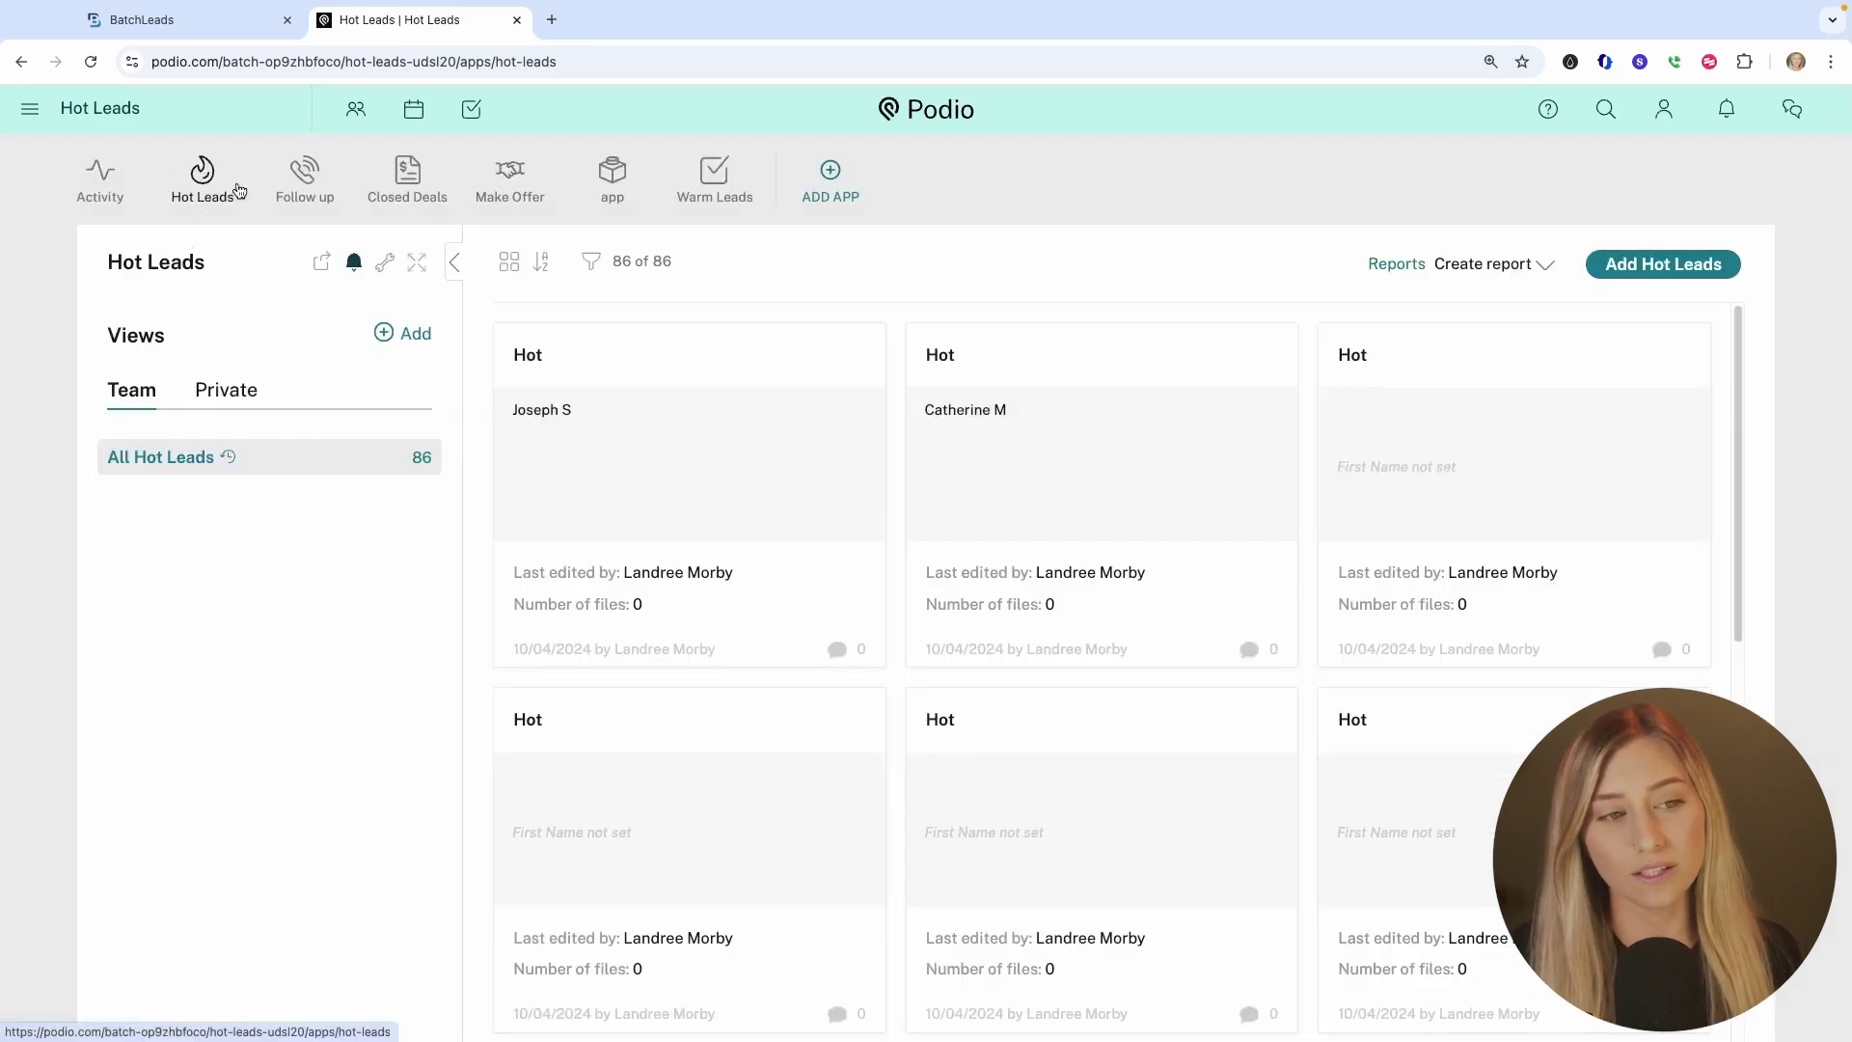
Go to BatchLeads' Integrations page under My Profile, showing 0 active Podio integrations.
click(233, 23)
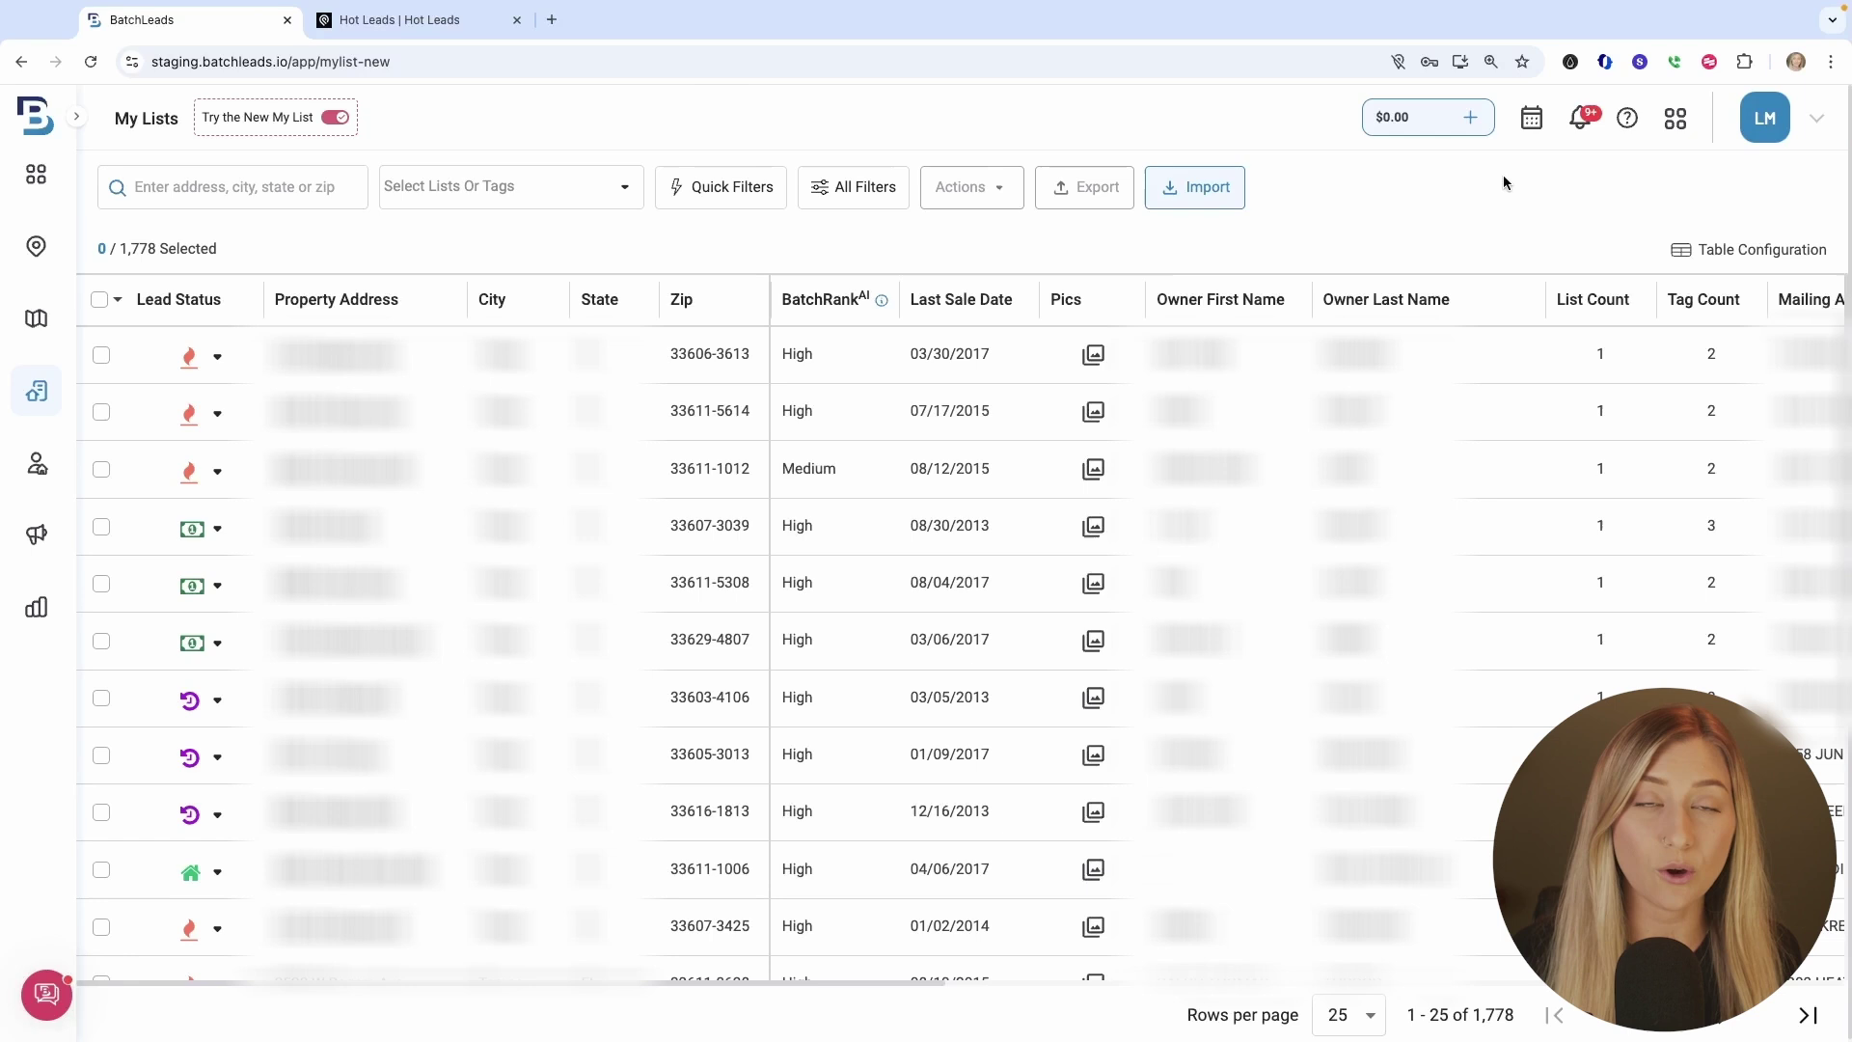
click(1765, 128)
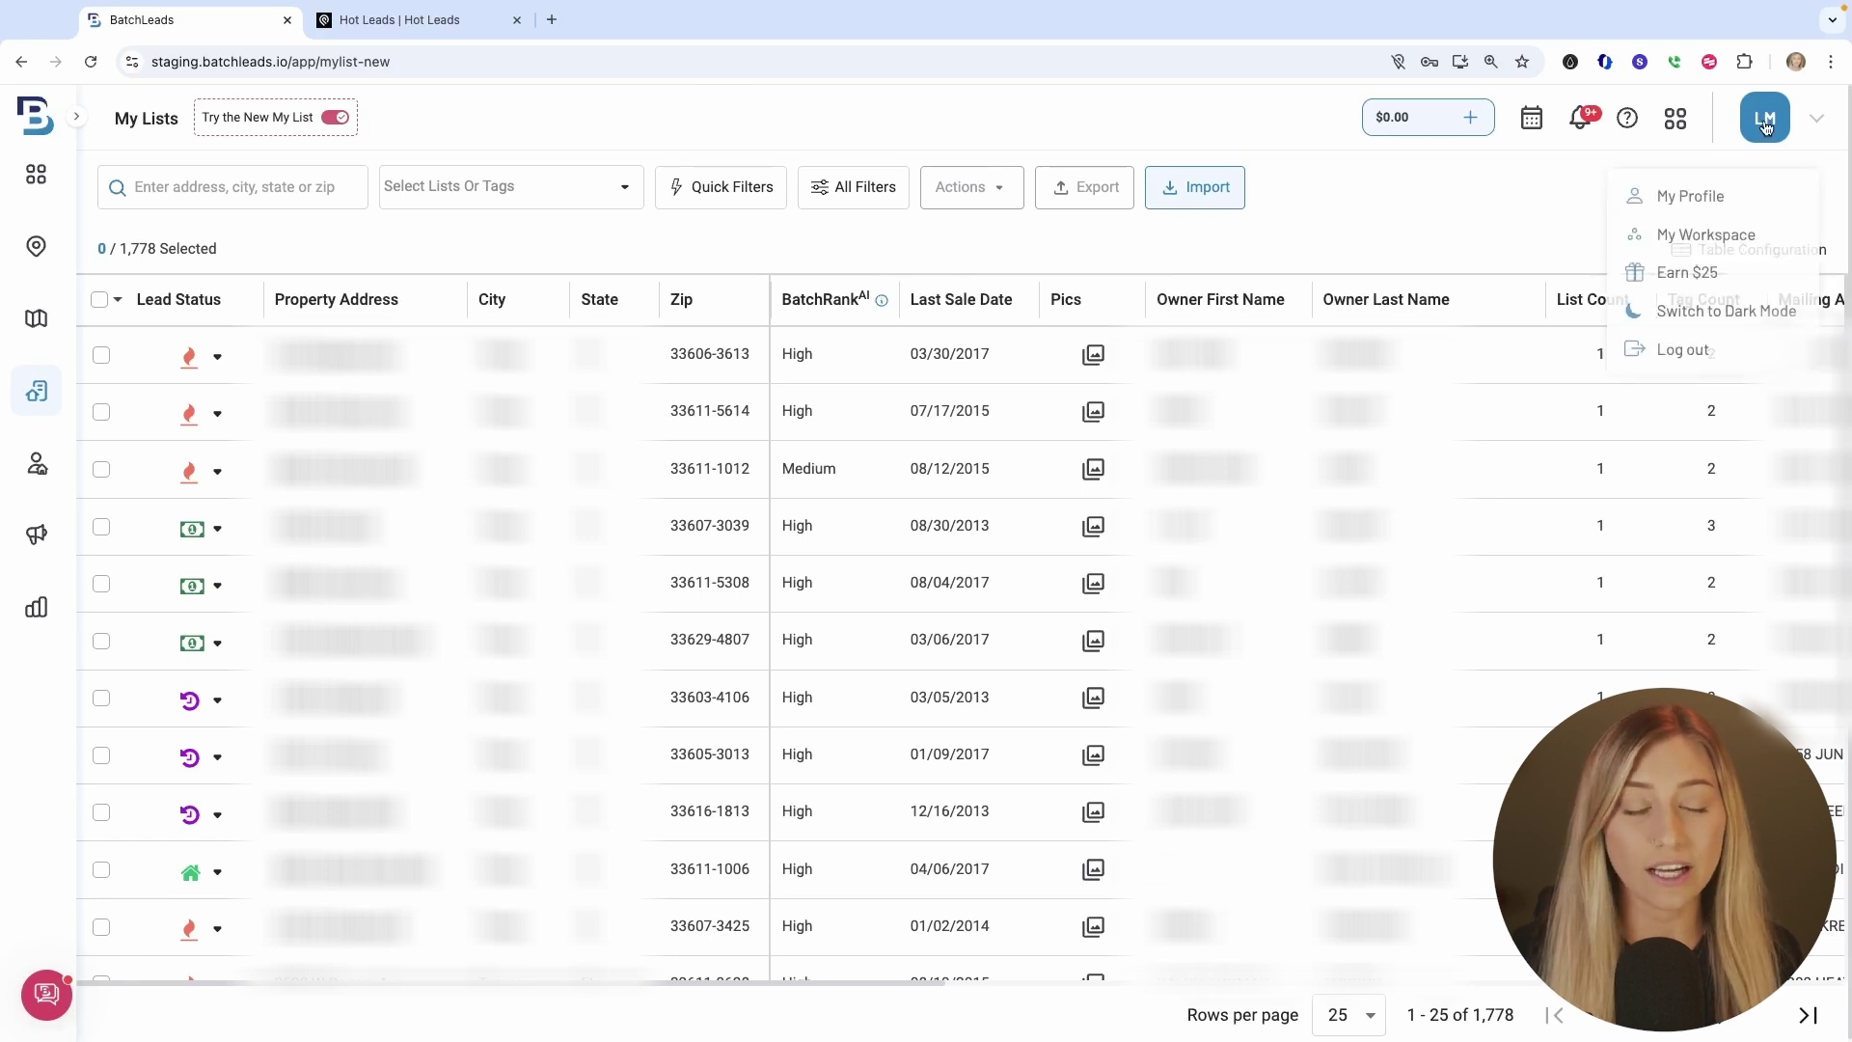
click(1710, 197)
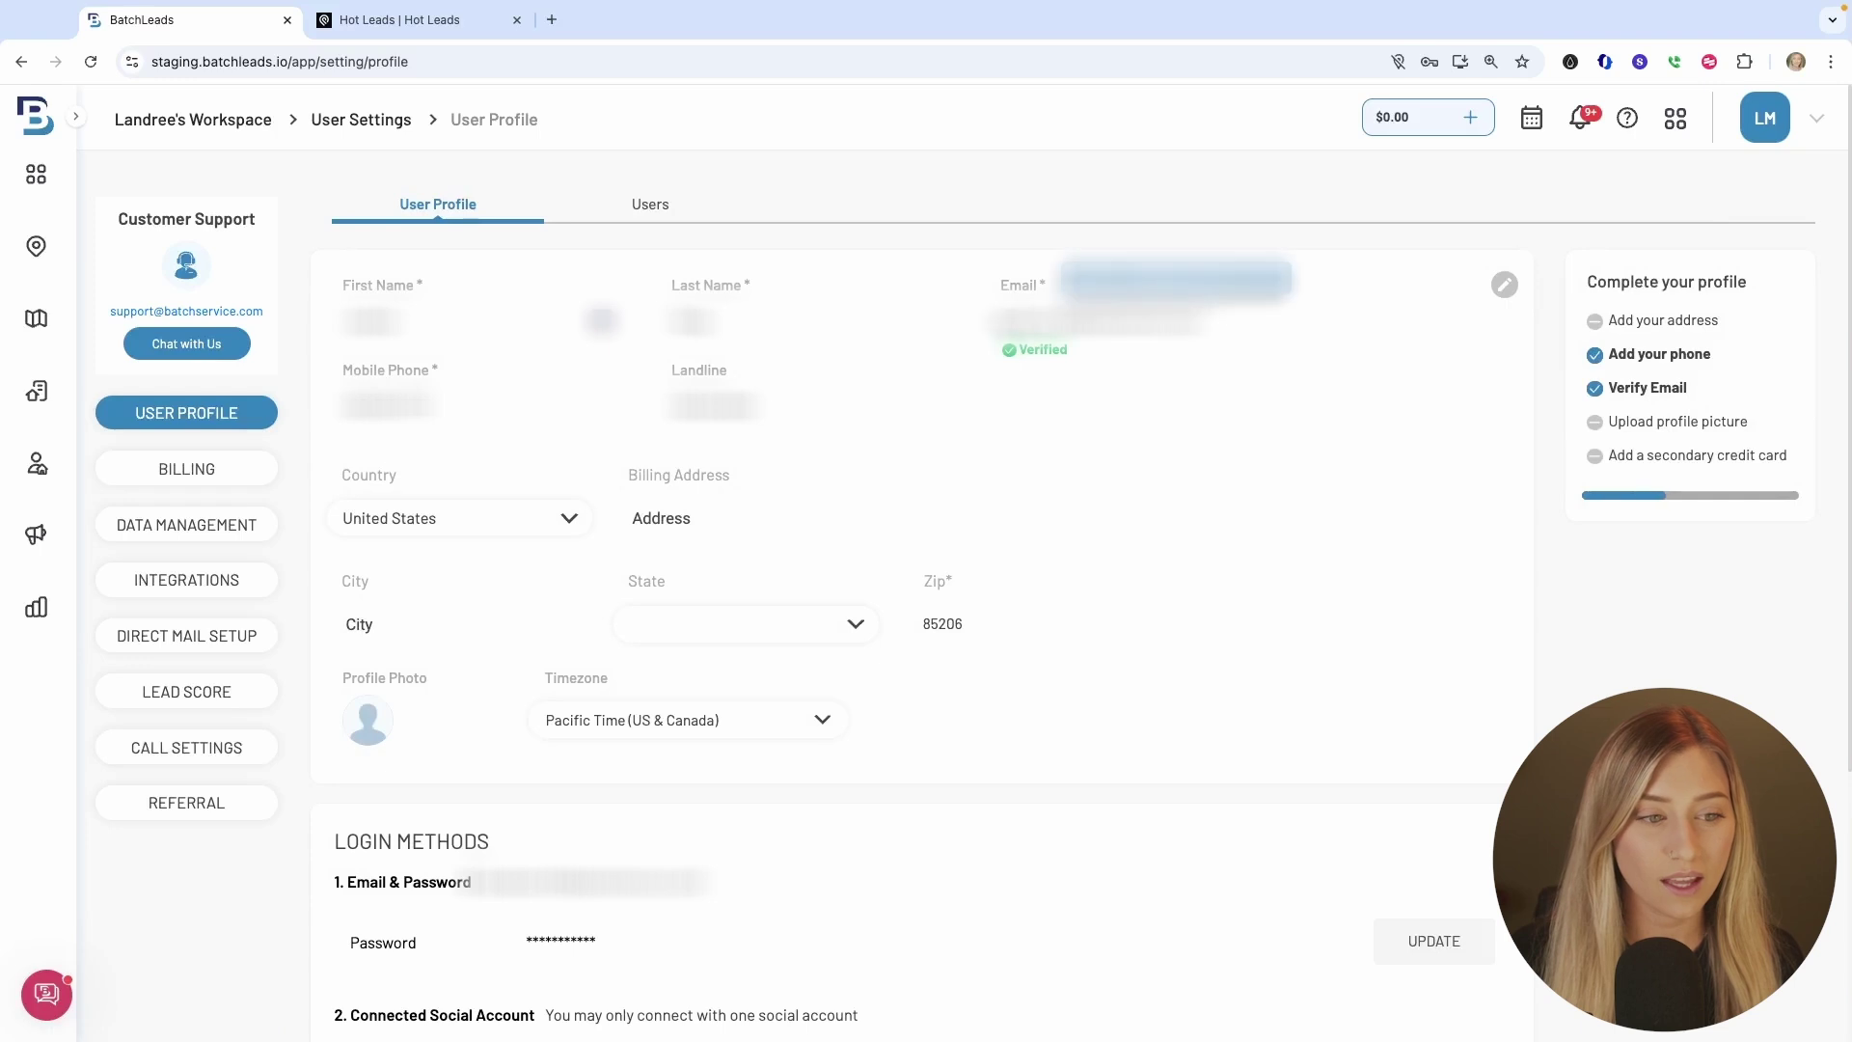
click(248, 585)
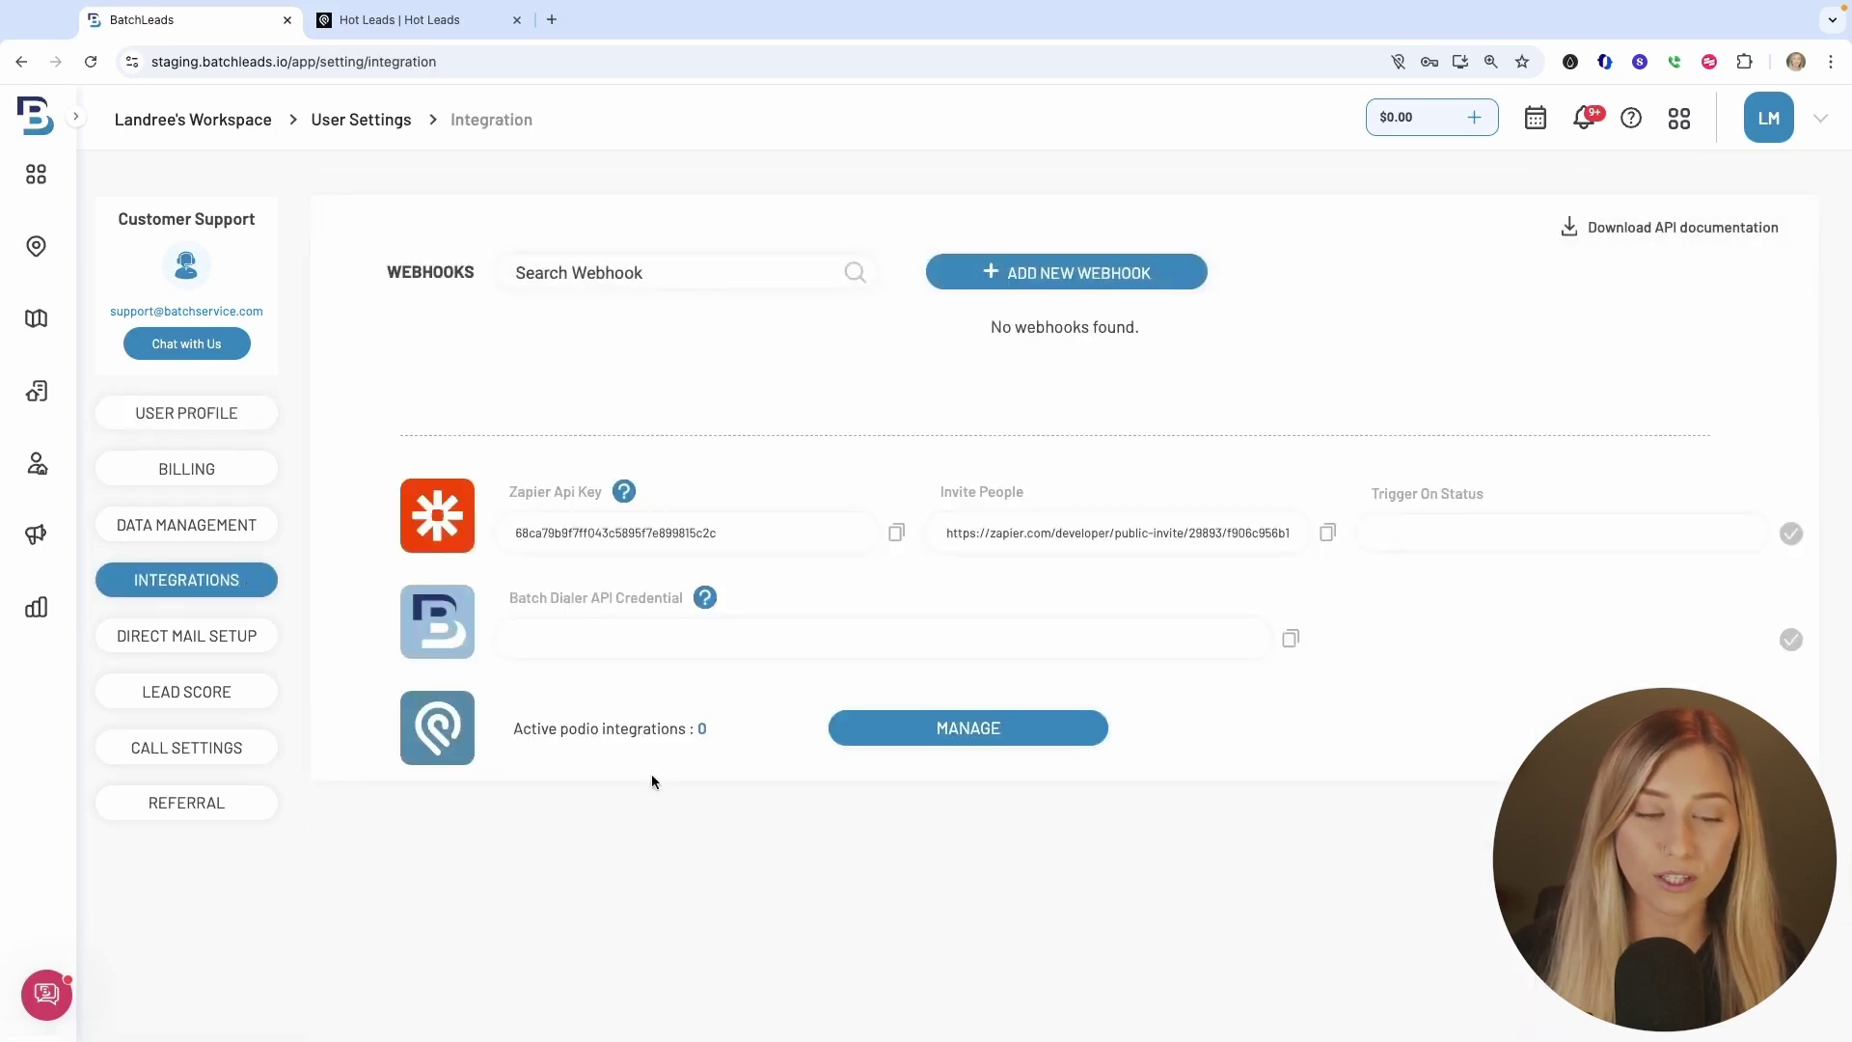
Start a new Podio integration and select the Batch organization, checking workspace names in Podio.
click(966, 730)
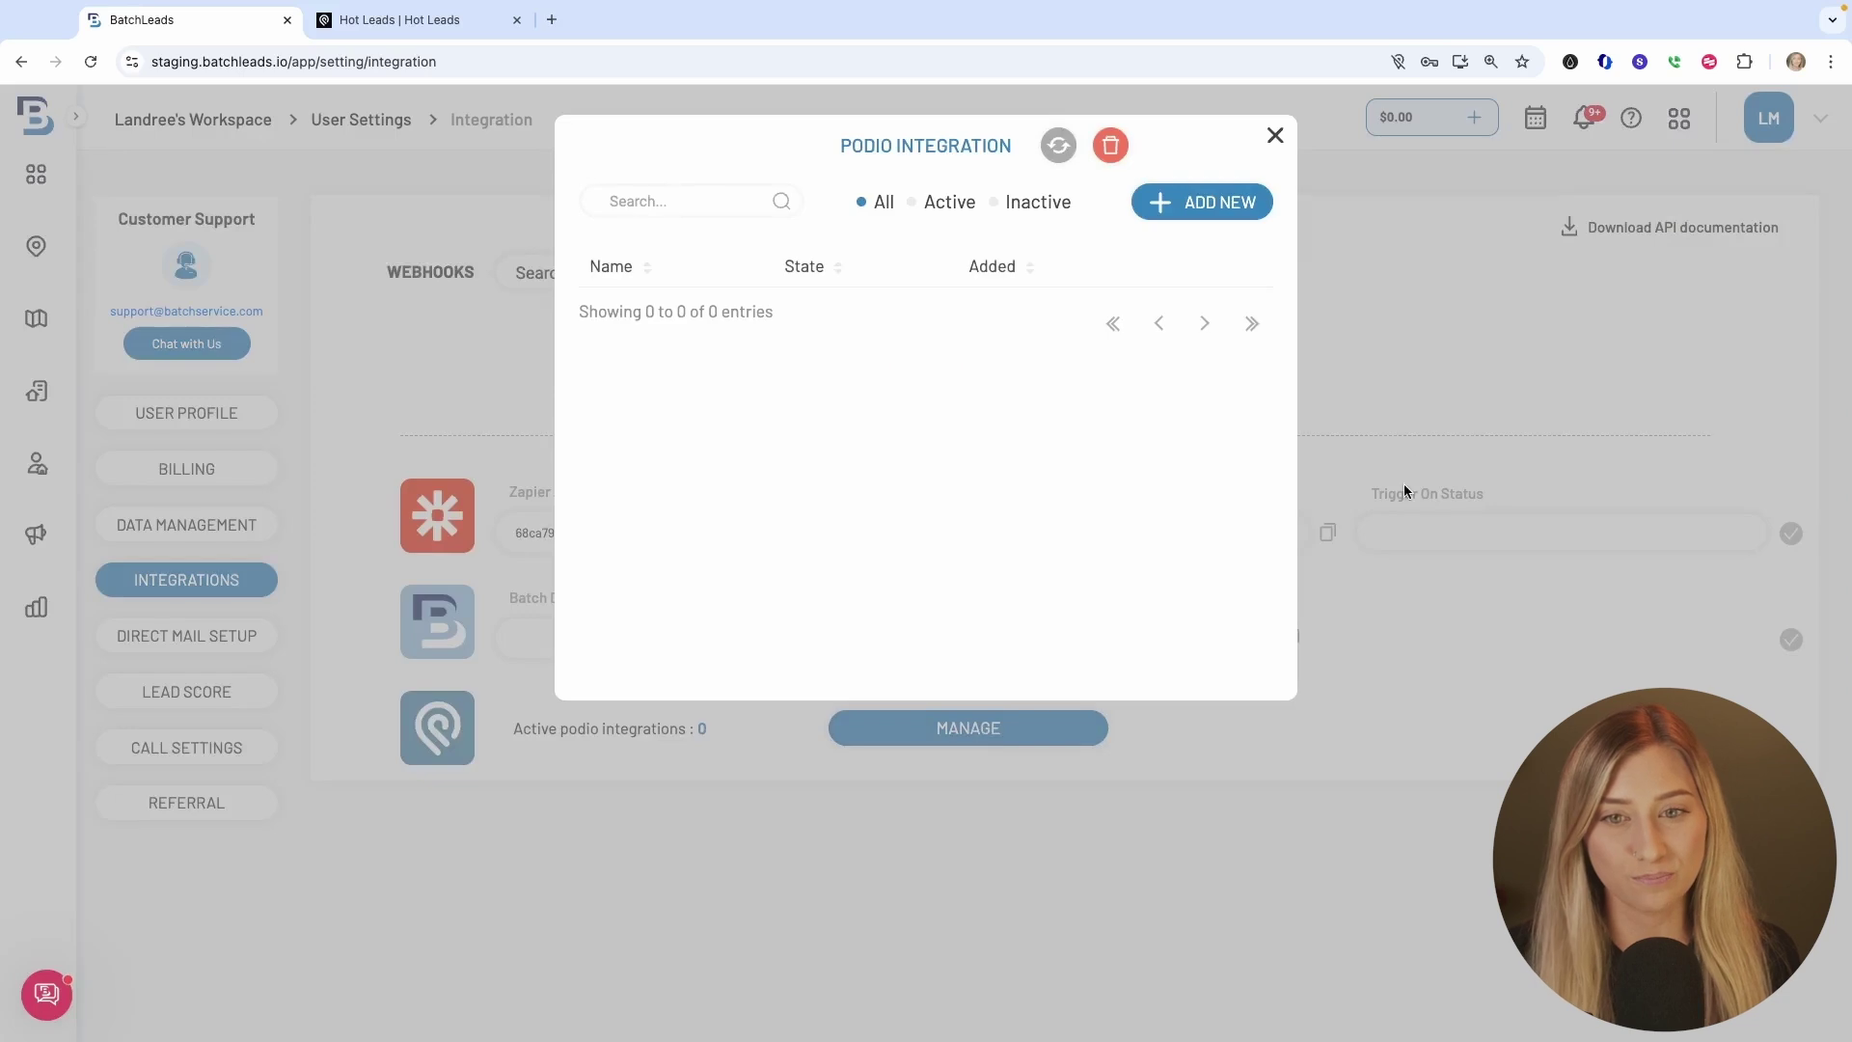
click(1210, 203)
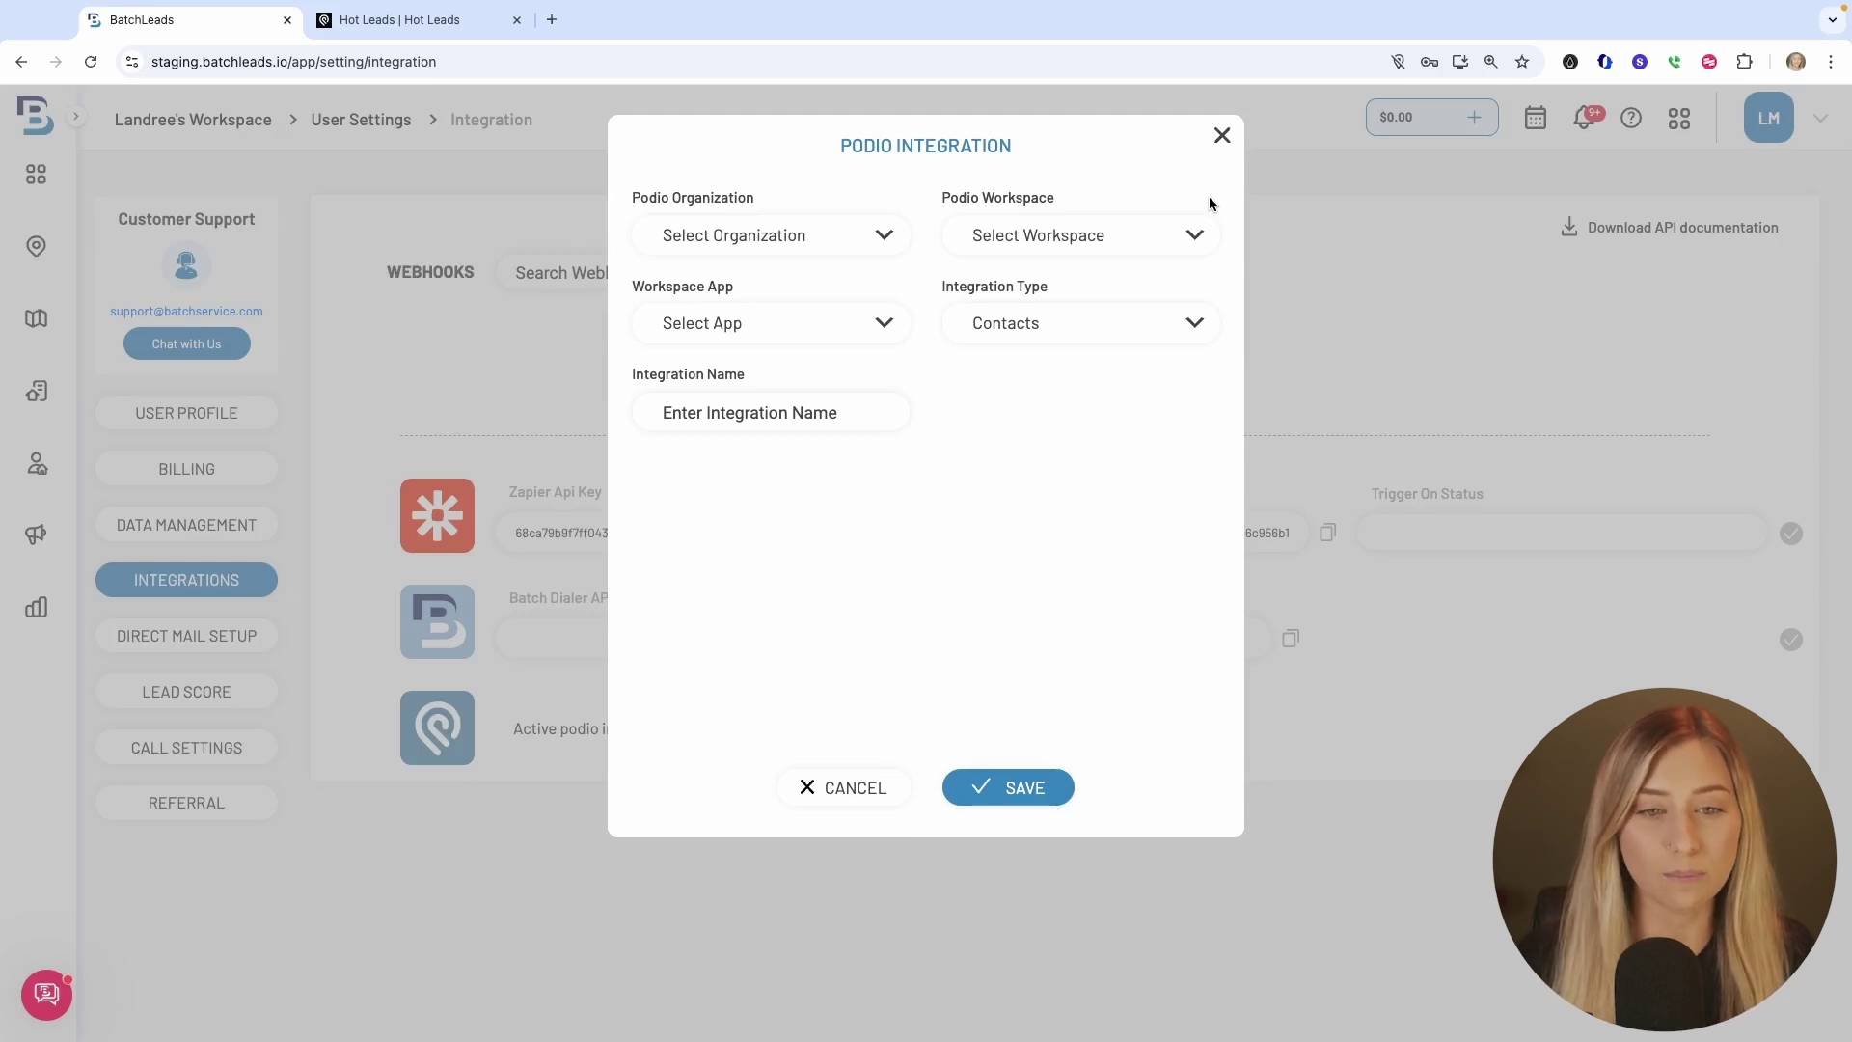
click(892, 235)
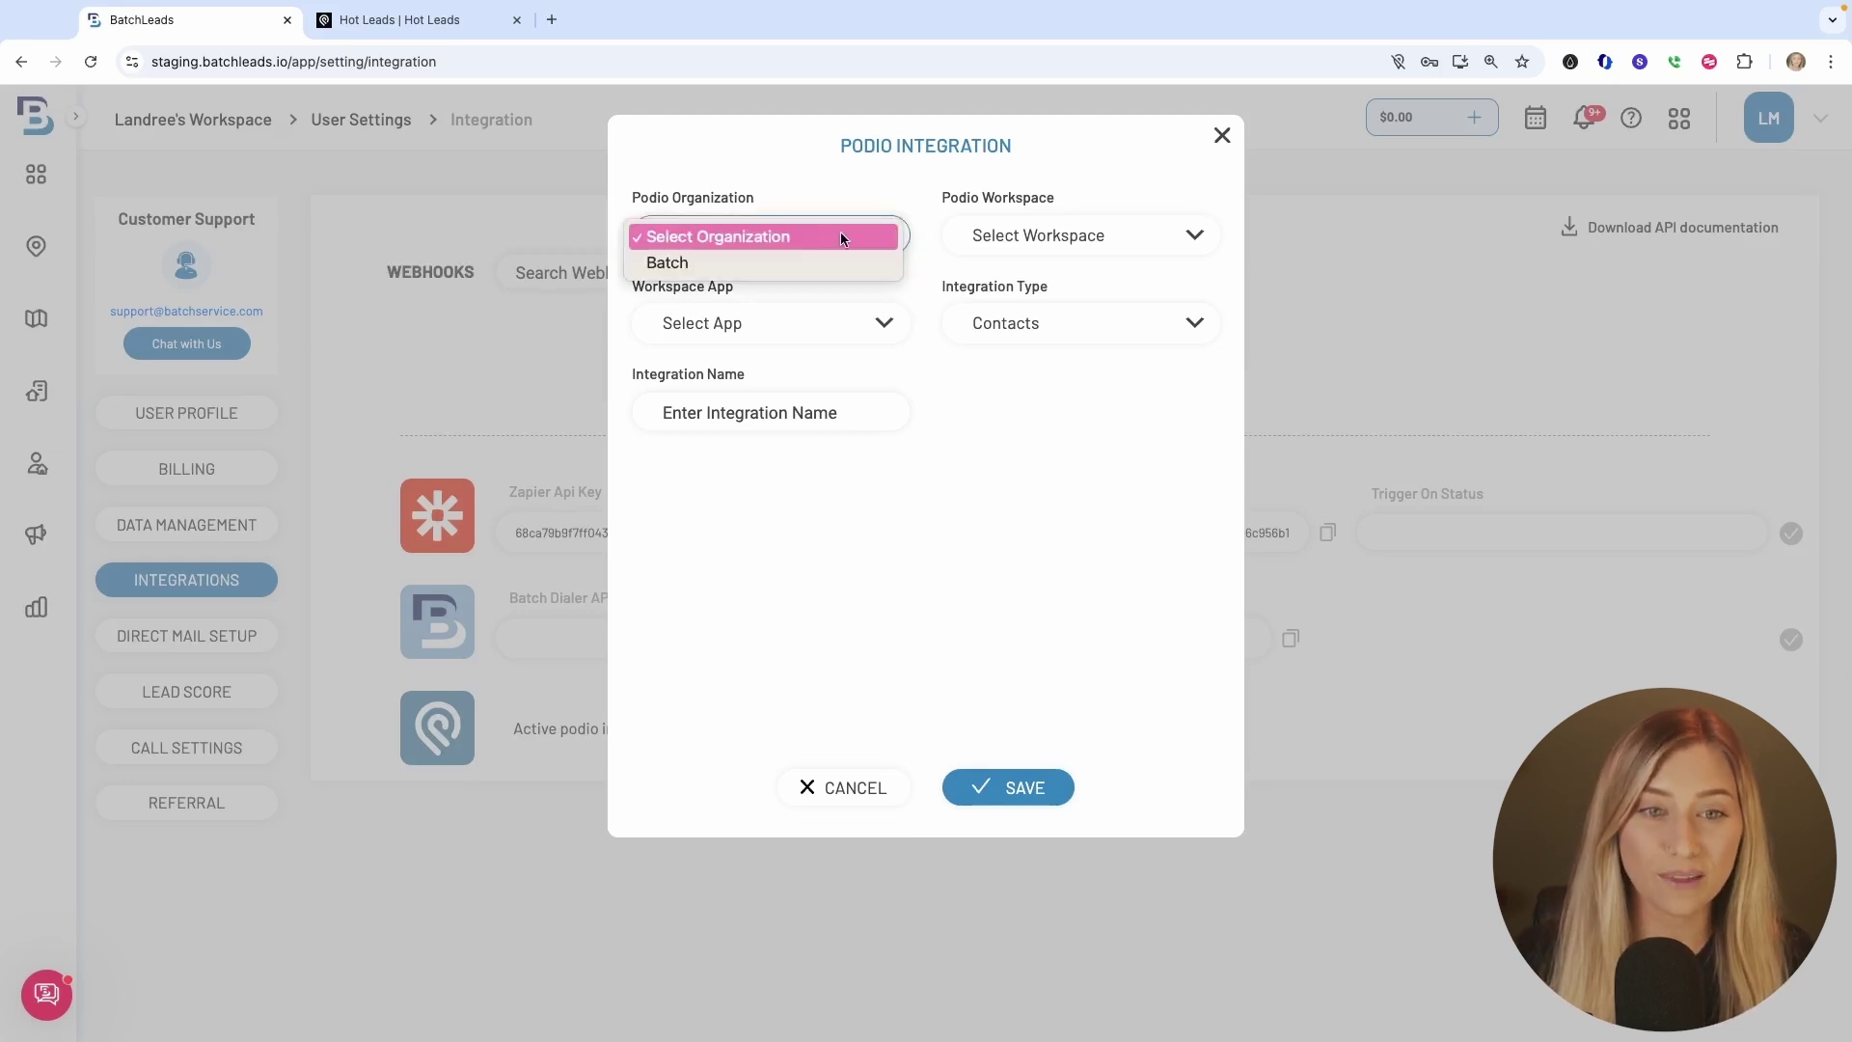
click(789, 265)
click(442, 29)
click(28, 113)
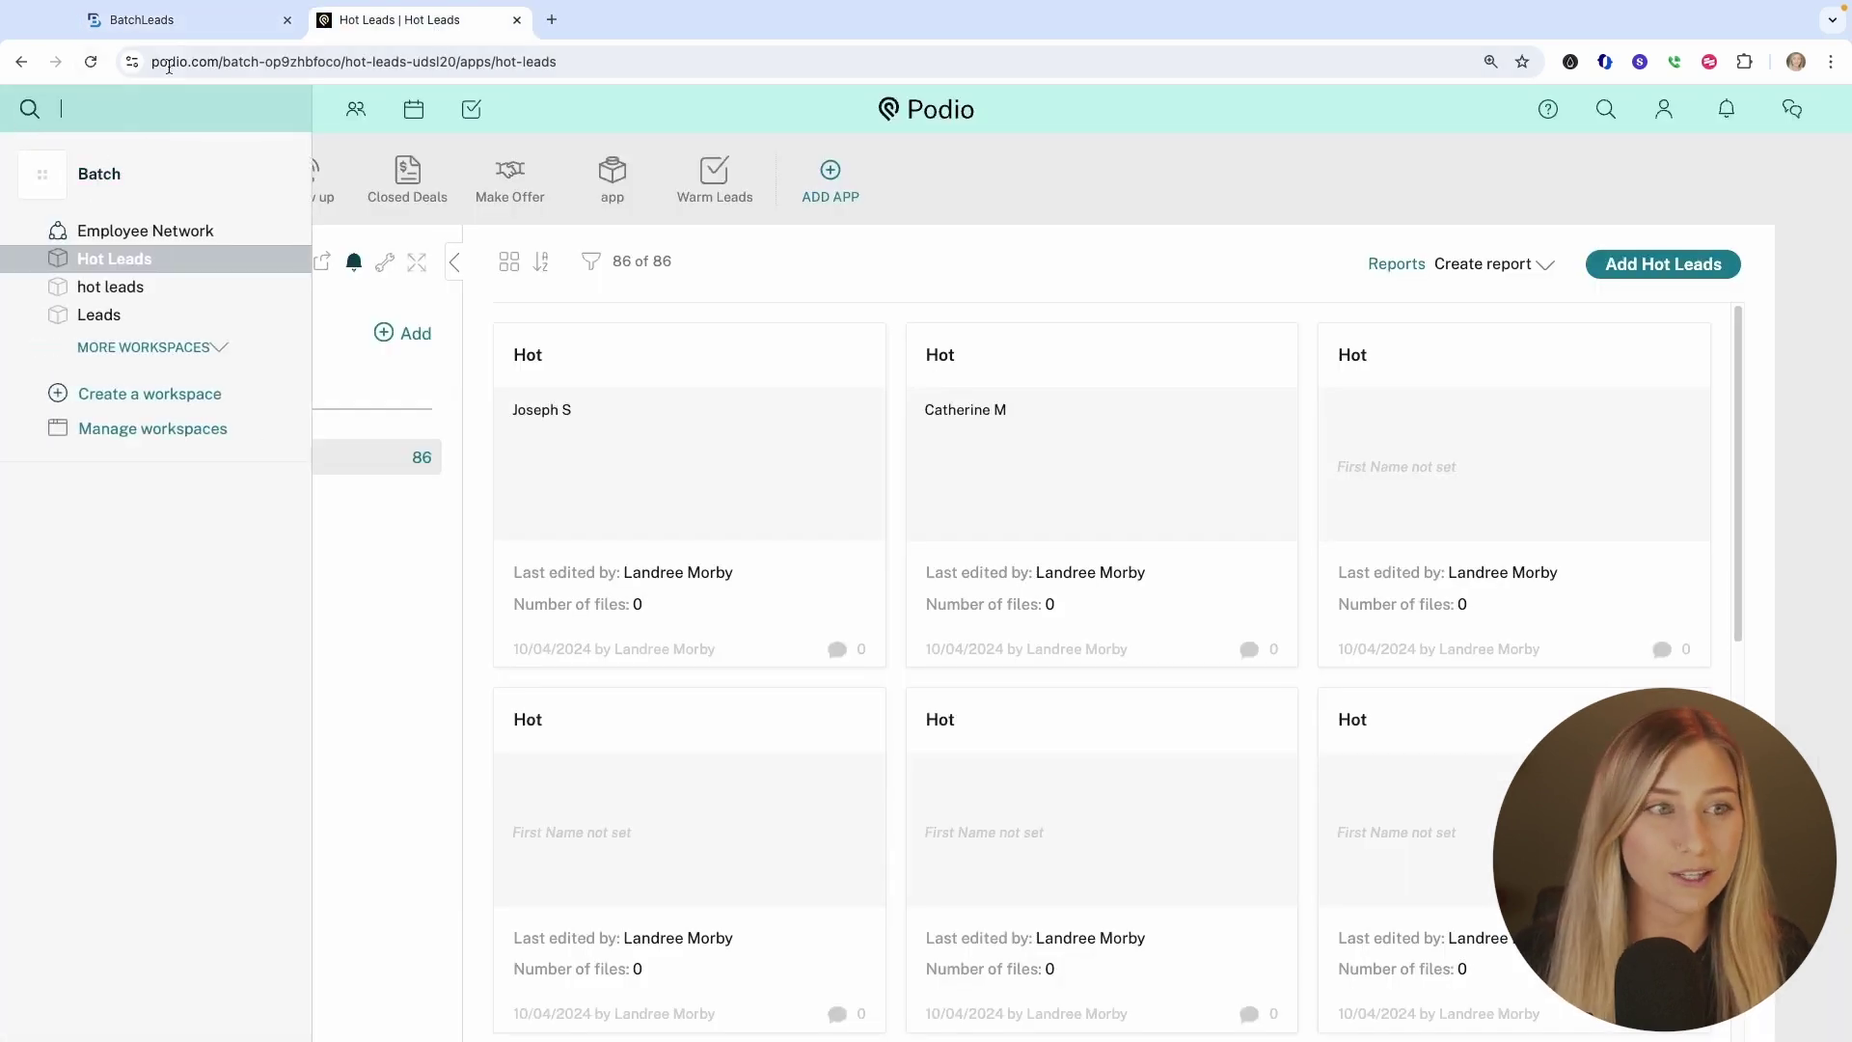
click(145, 20)
click(1112, 236)
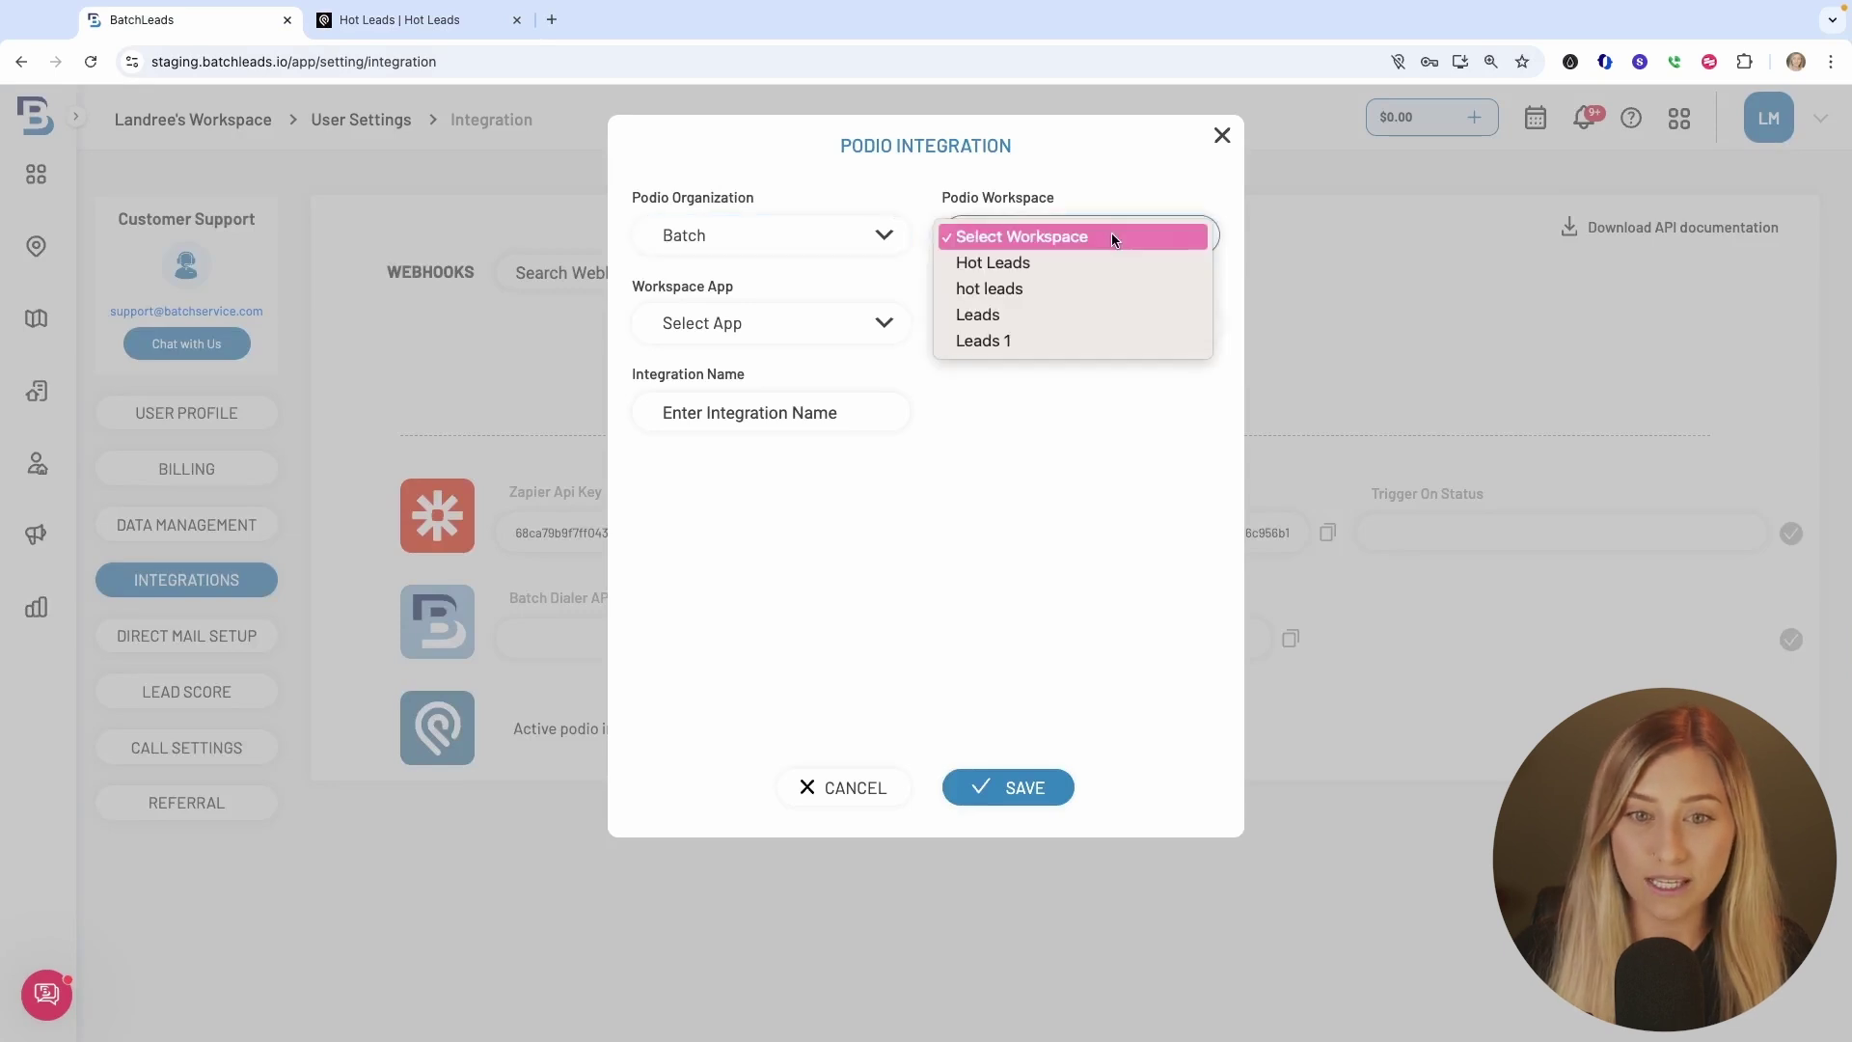
click(1111, 237)
click(434, 20)
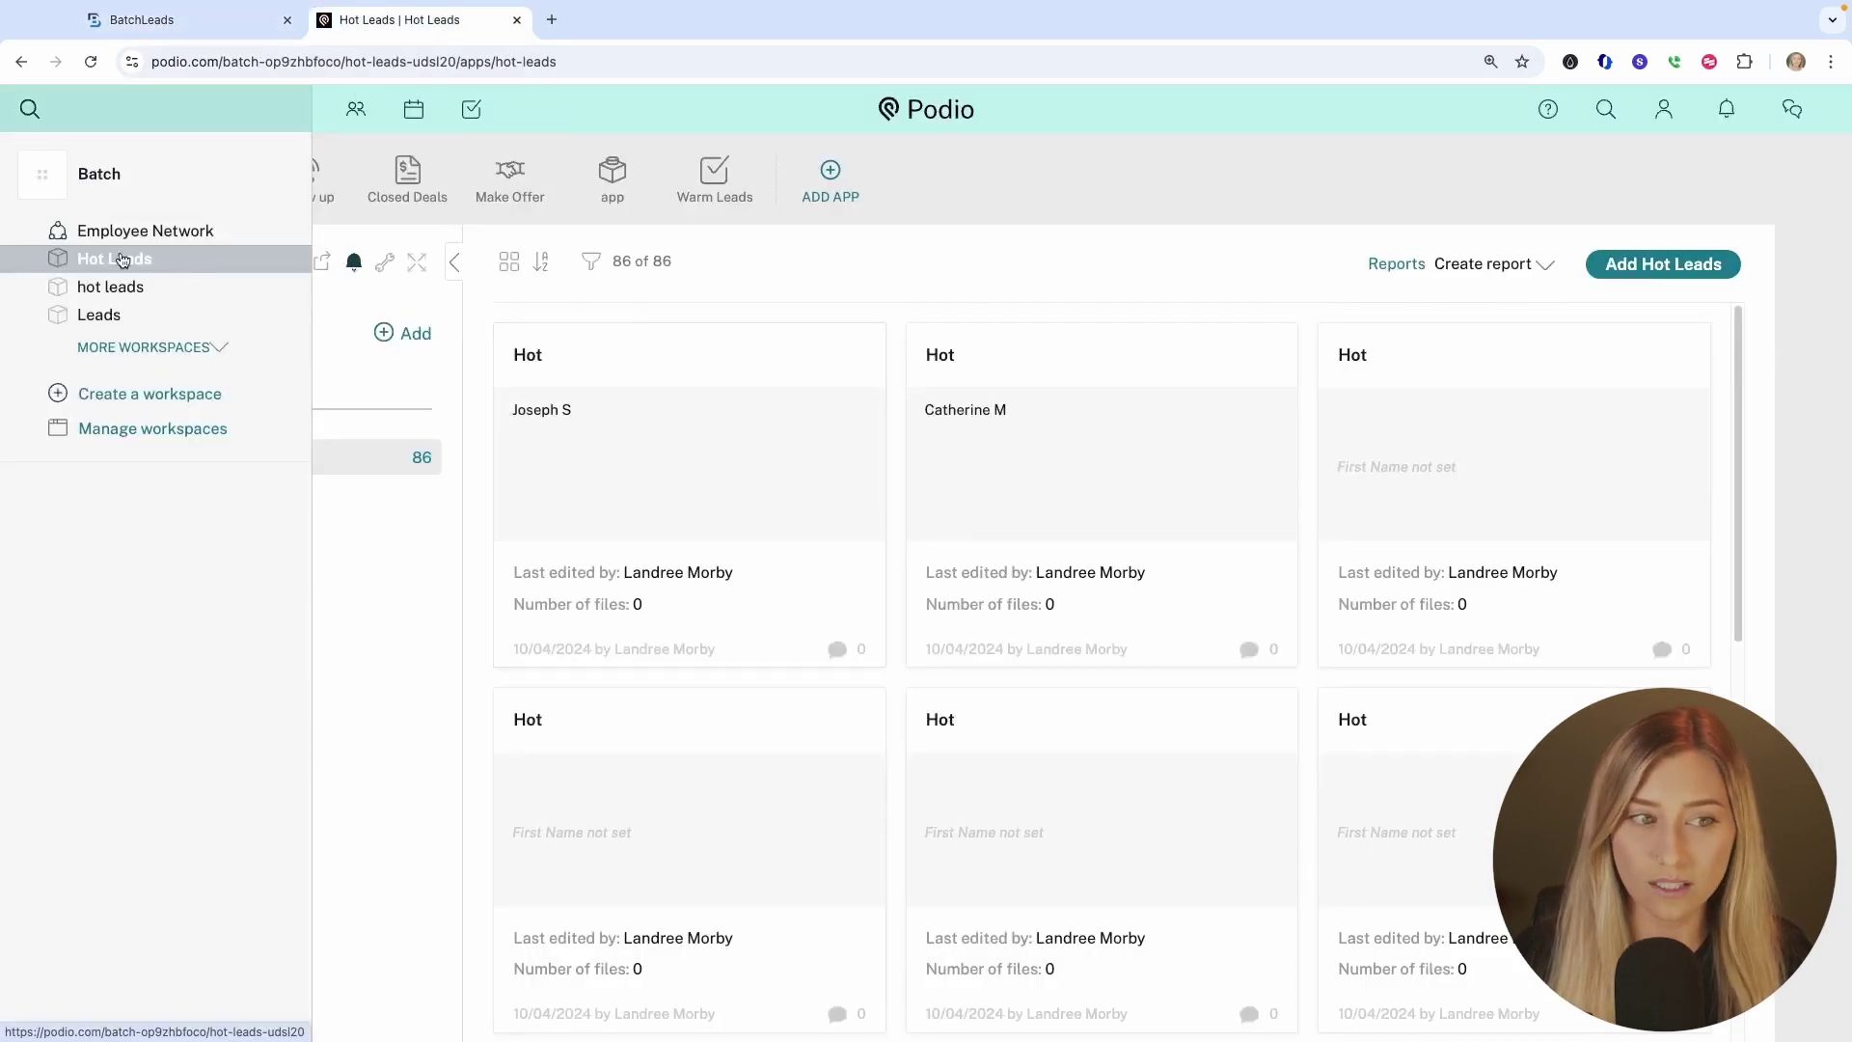
click(213, 20)
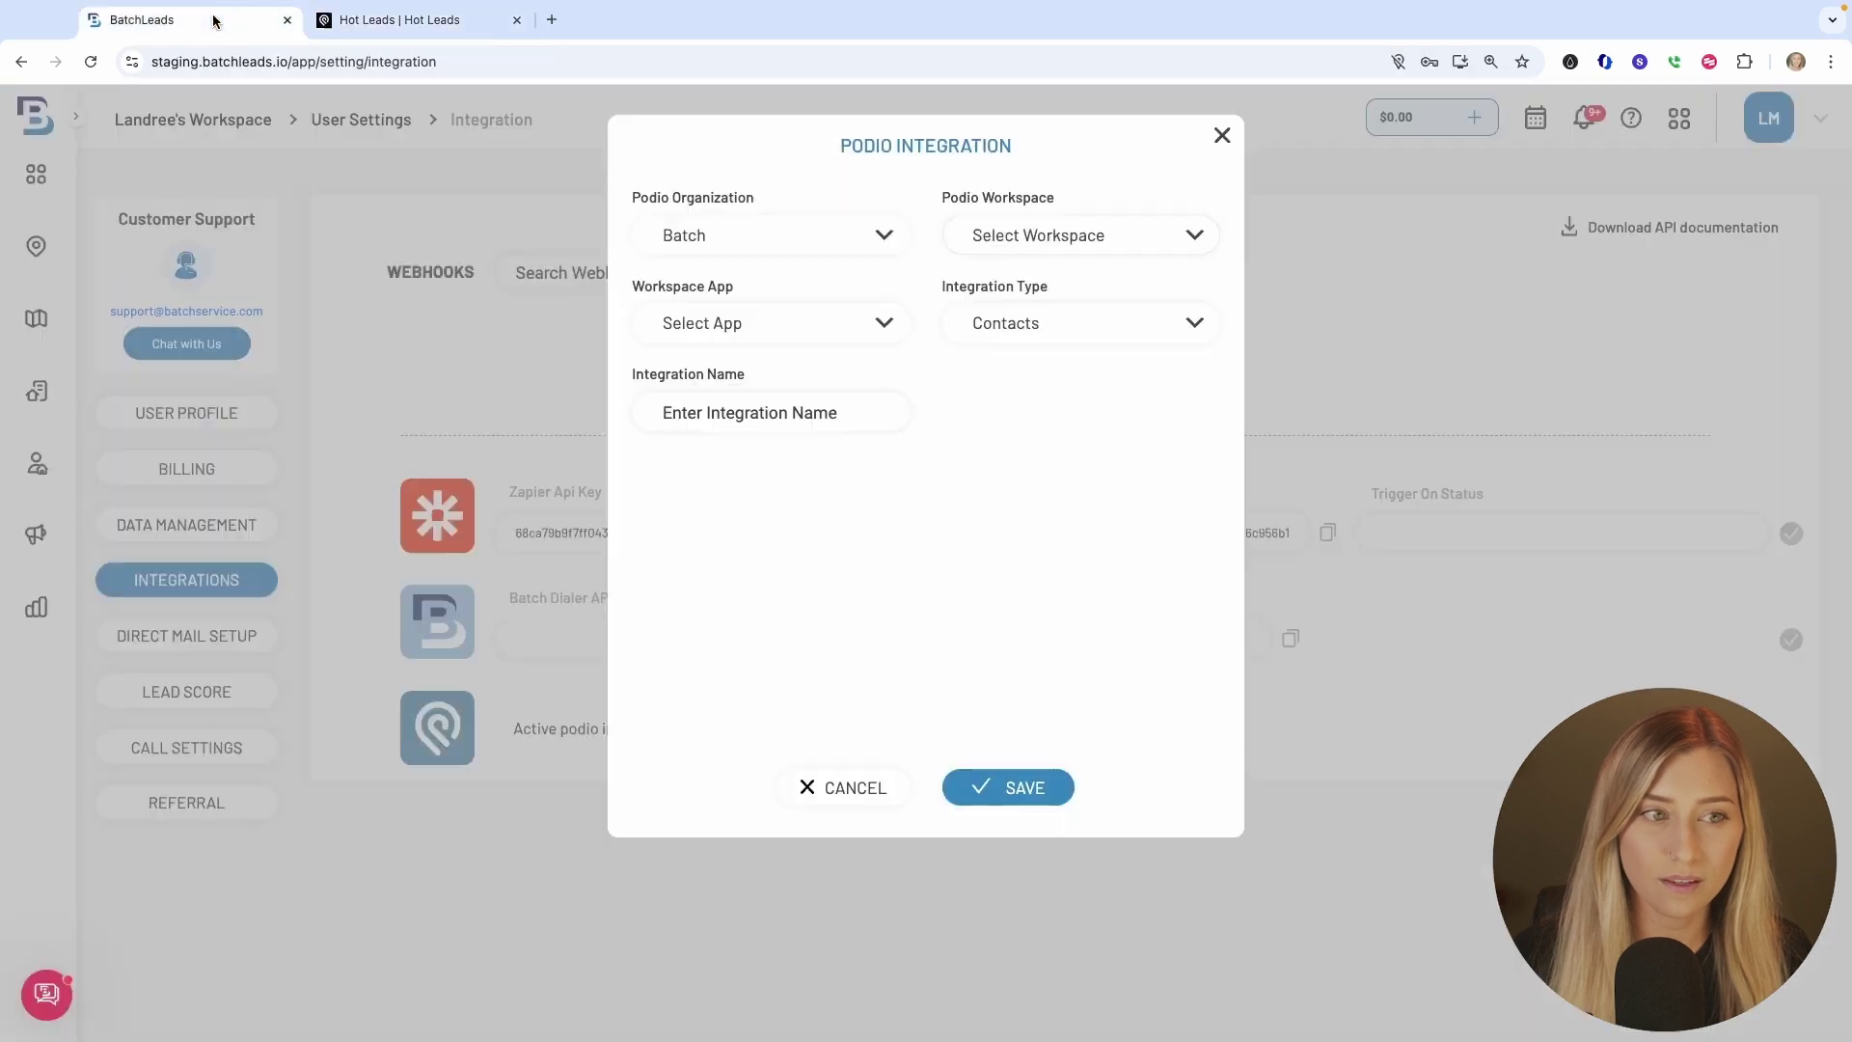
Select the Hot Leads workspace, the Hot Leads app and the My List integration type.
click(1084, 249)
click(1102, 263)
click(775, 324)
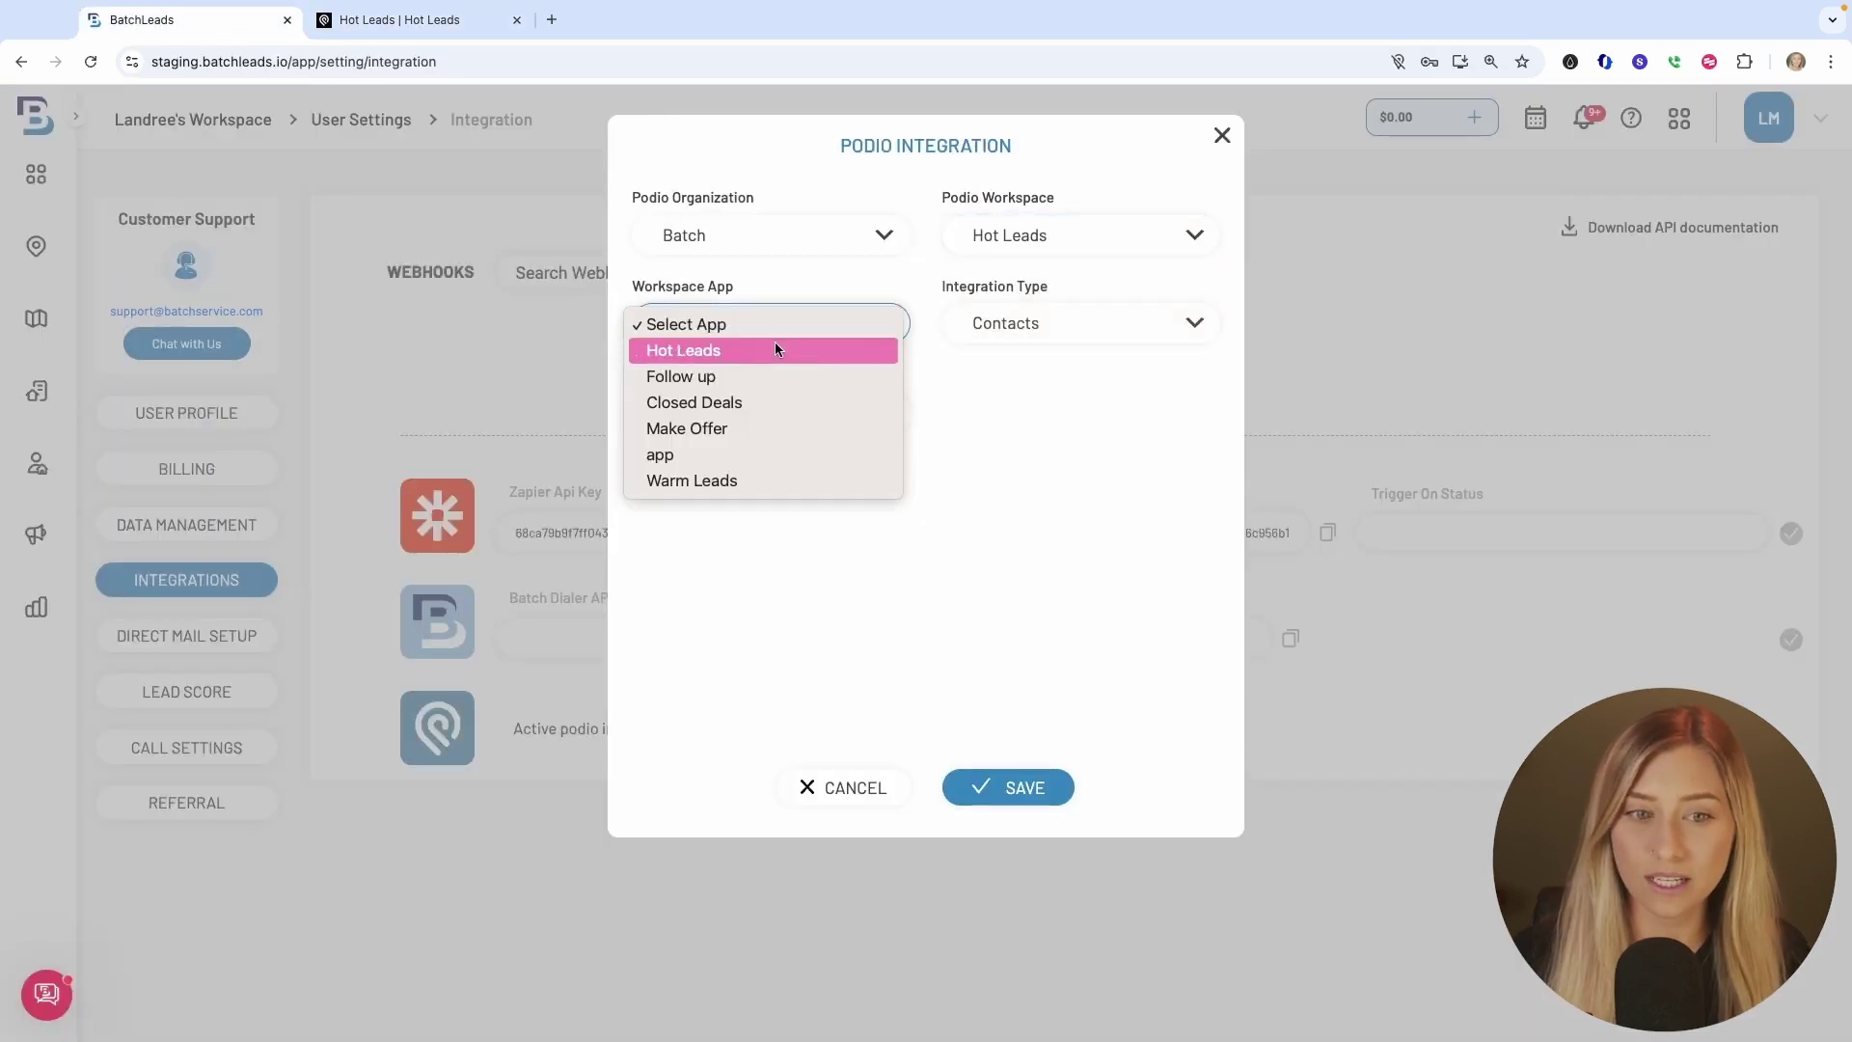
click(774, 347)
click(1011, 328)
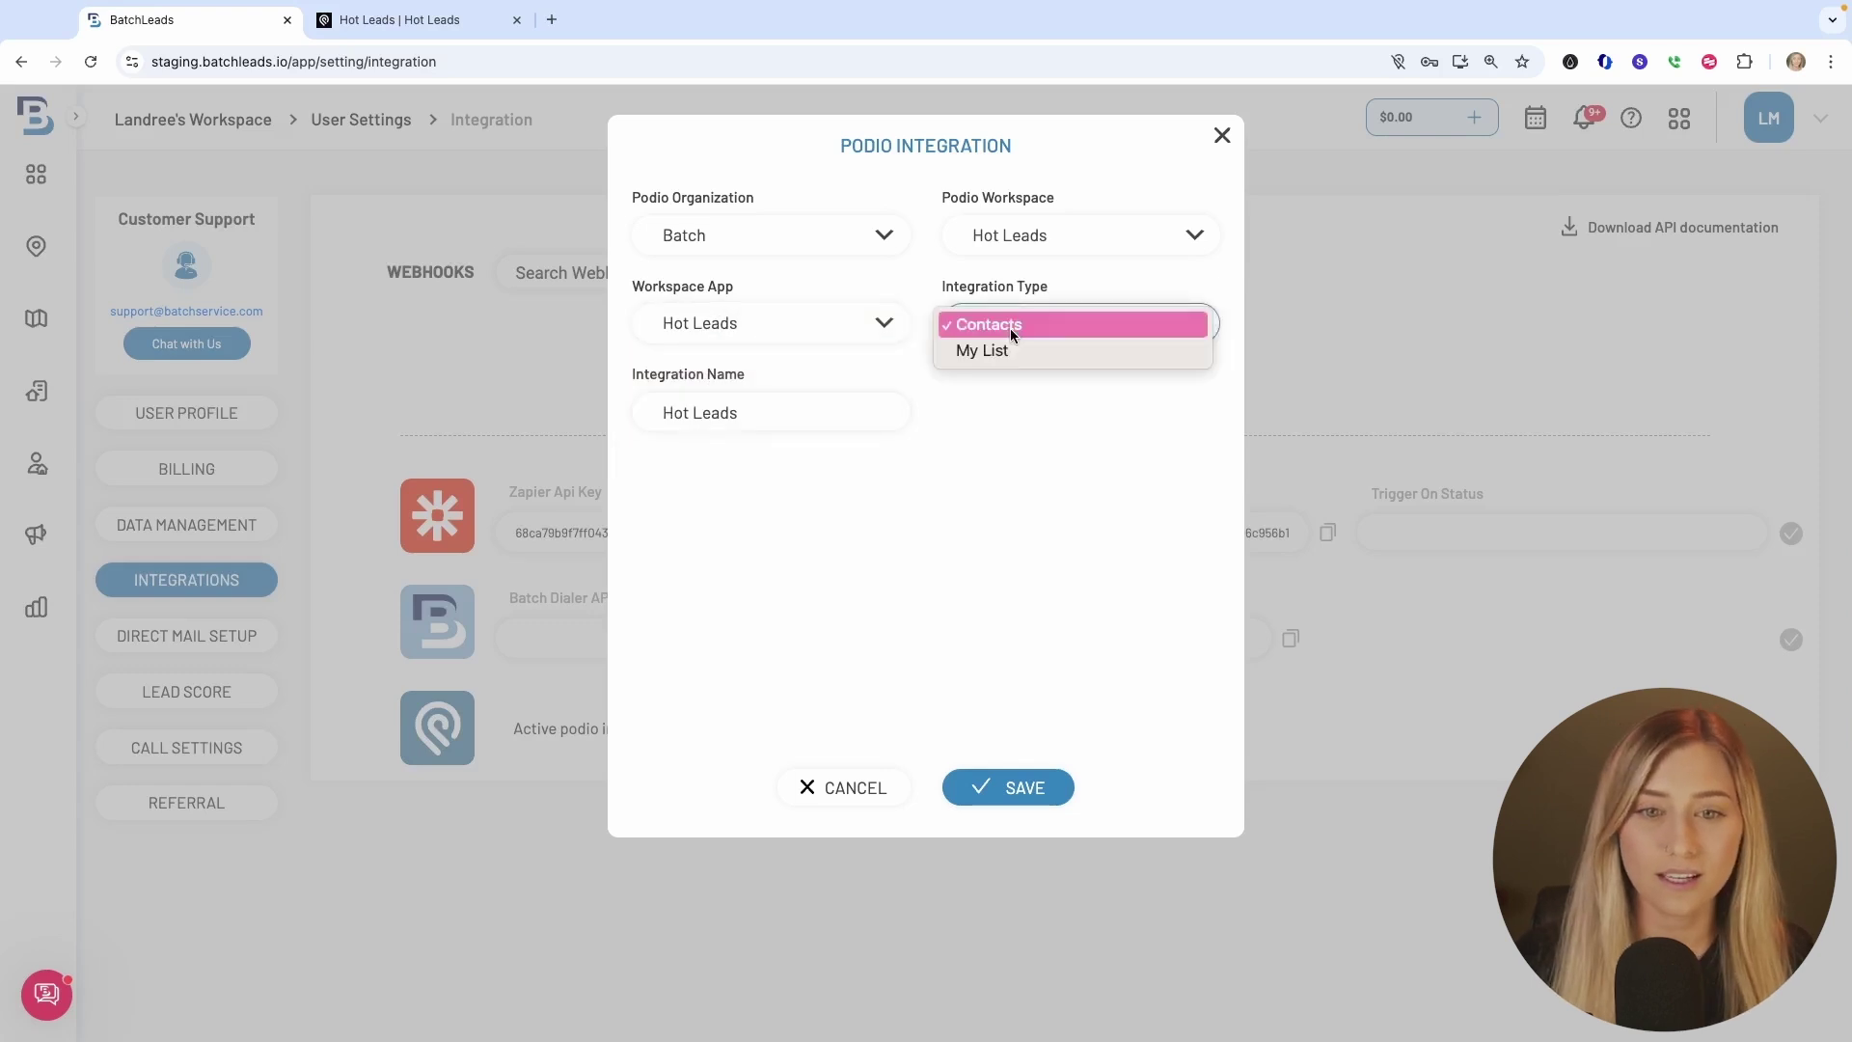
click(1009, 350)
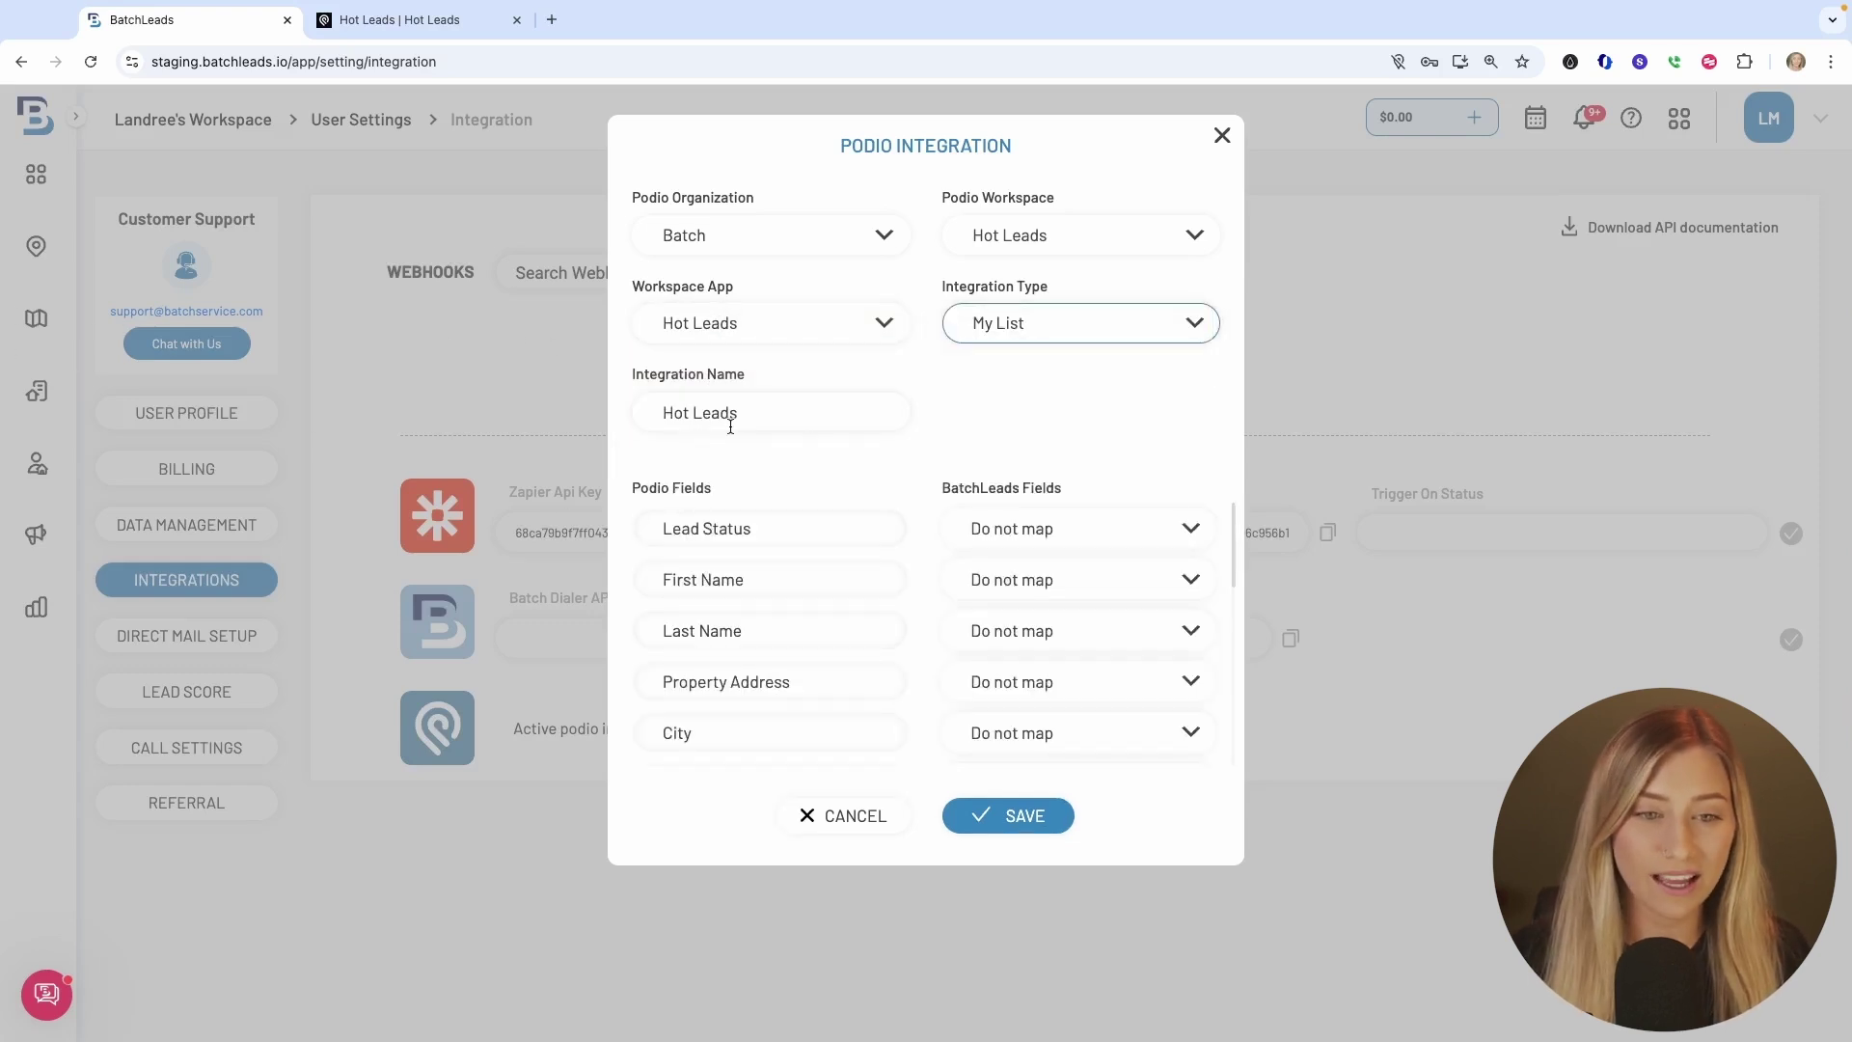
scroll(1024, 579, down, 10)
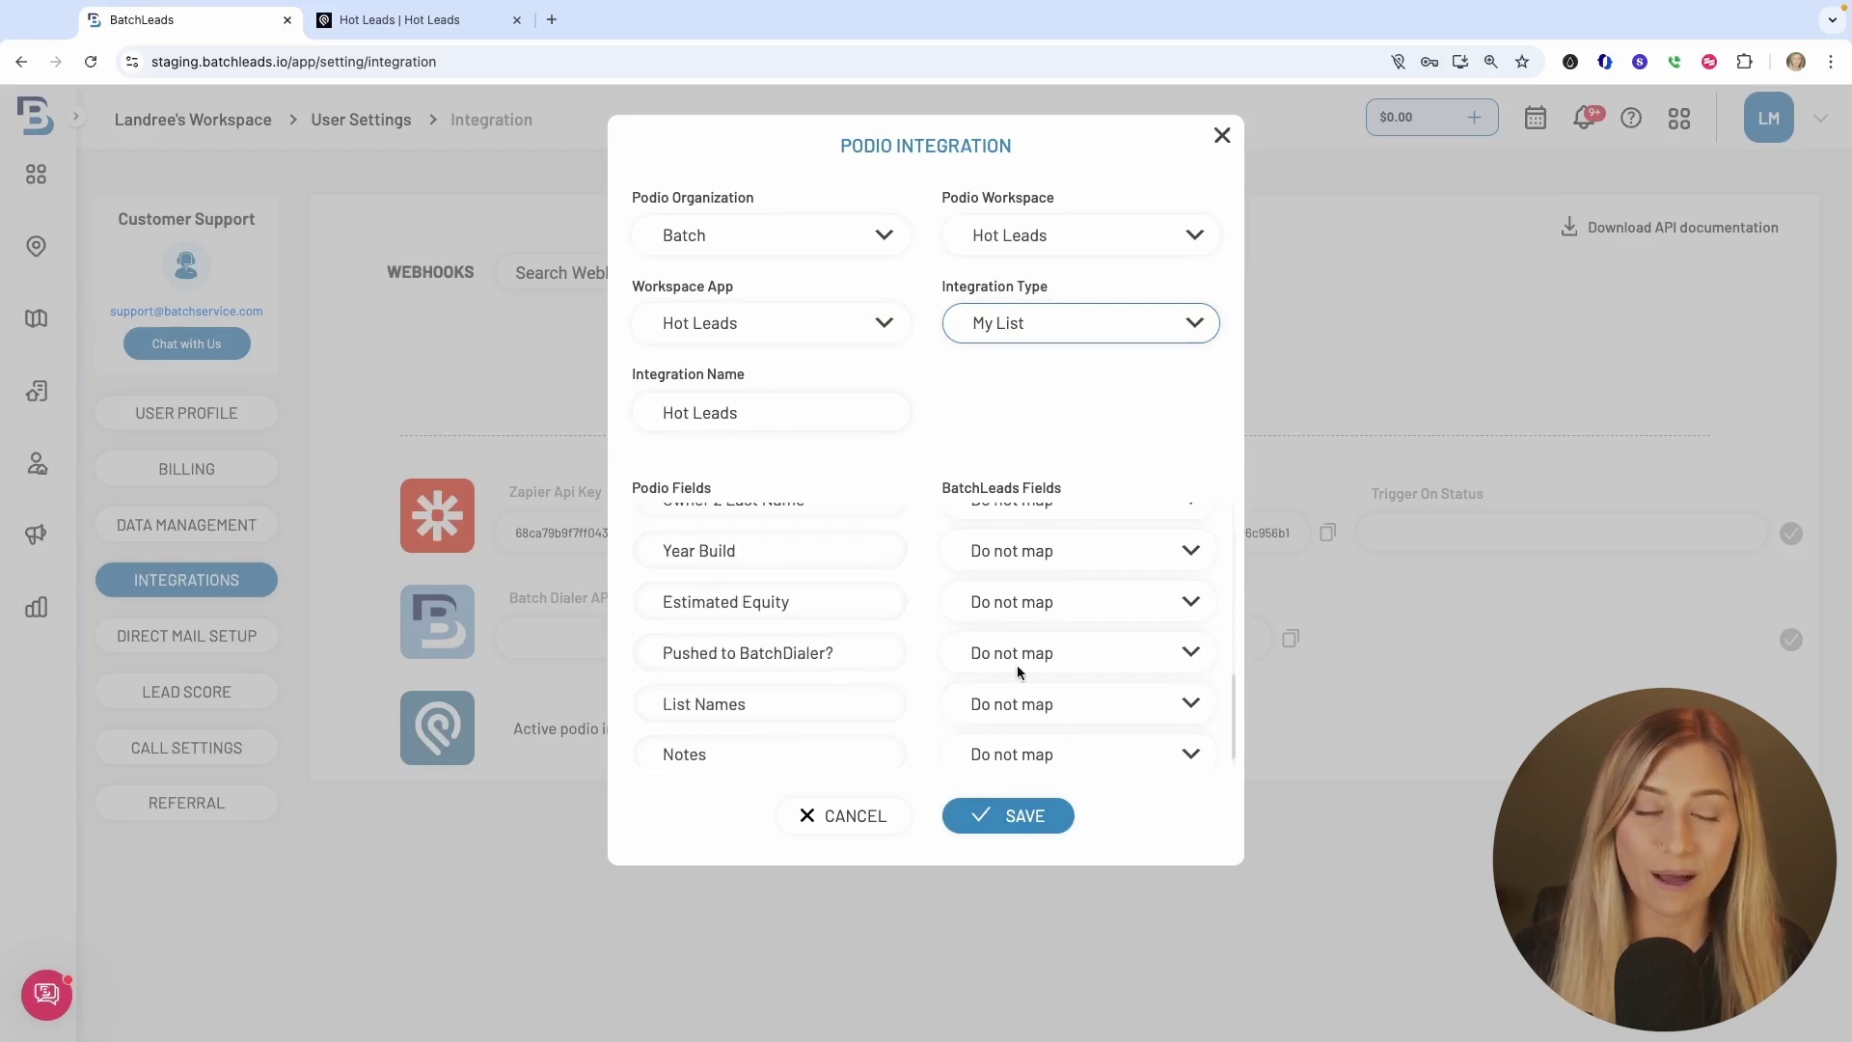
scroll(1079, 660, up, 10)
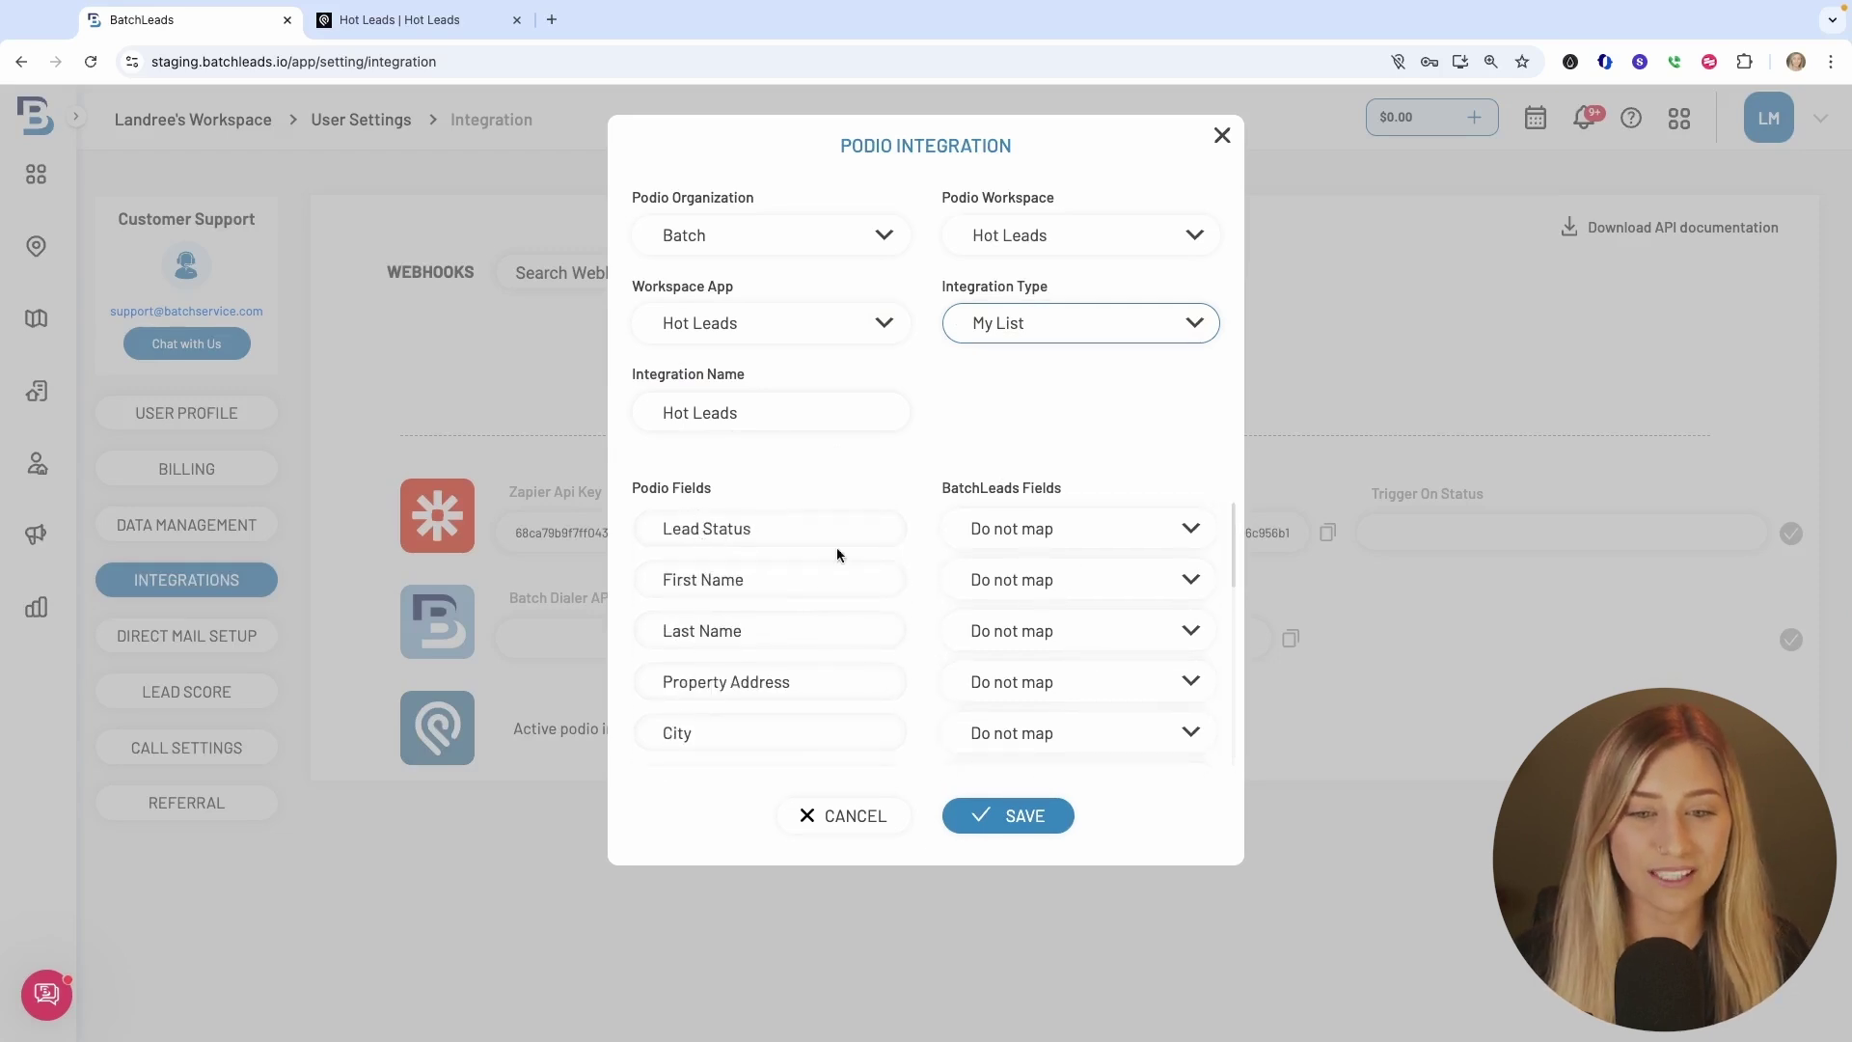
click(1109, 529)
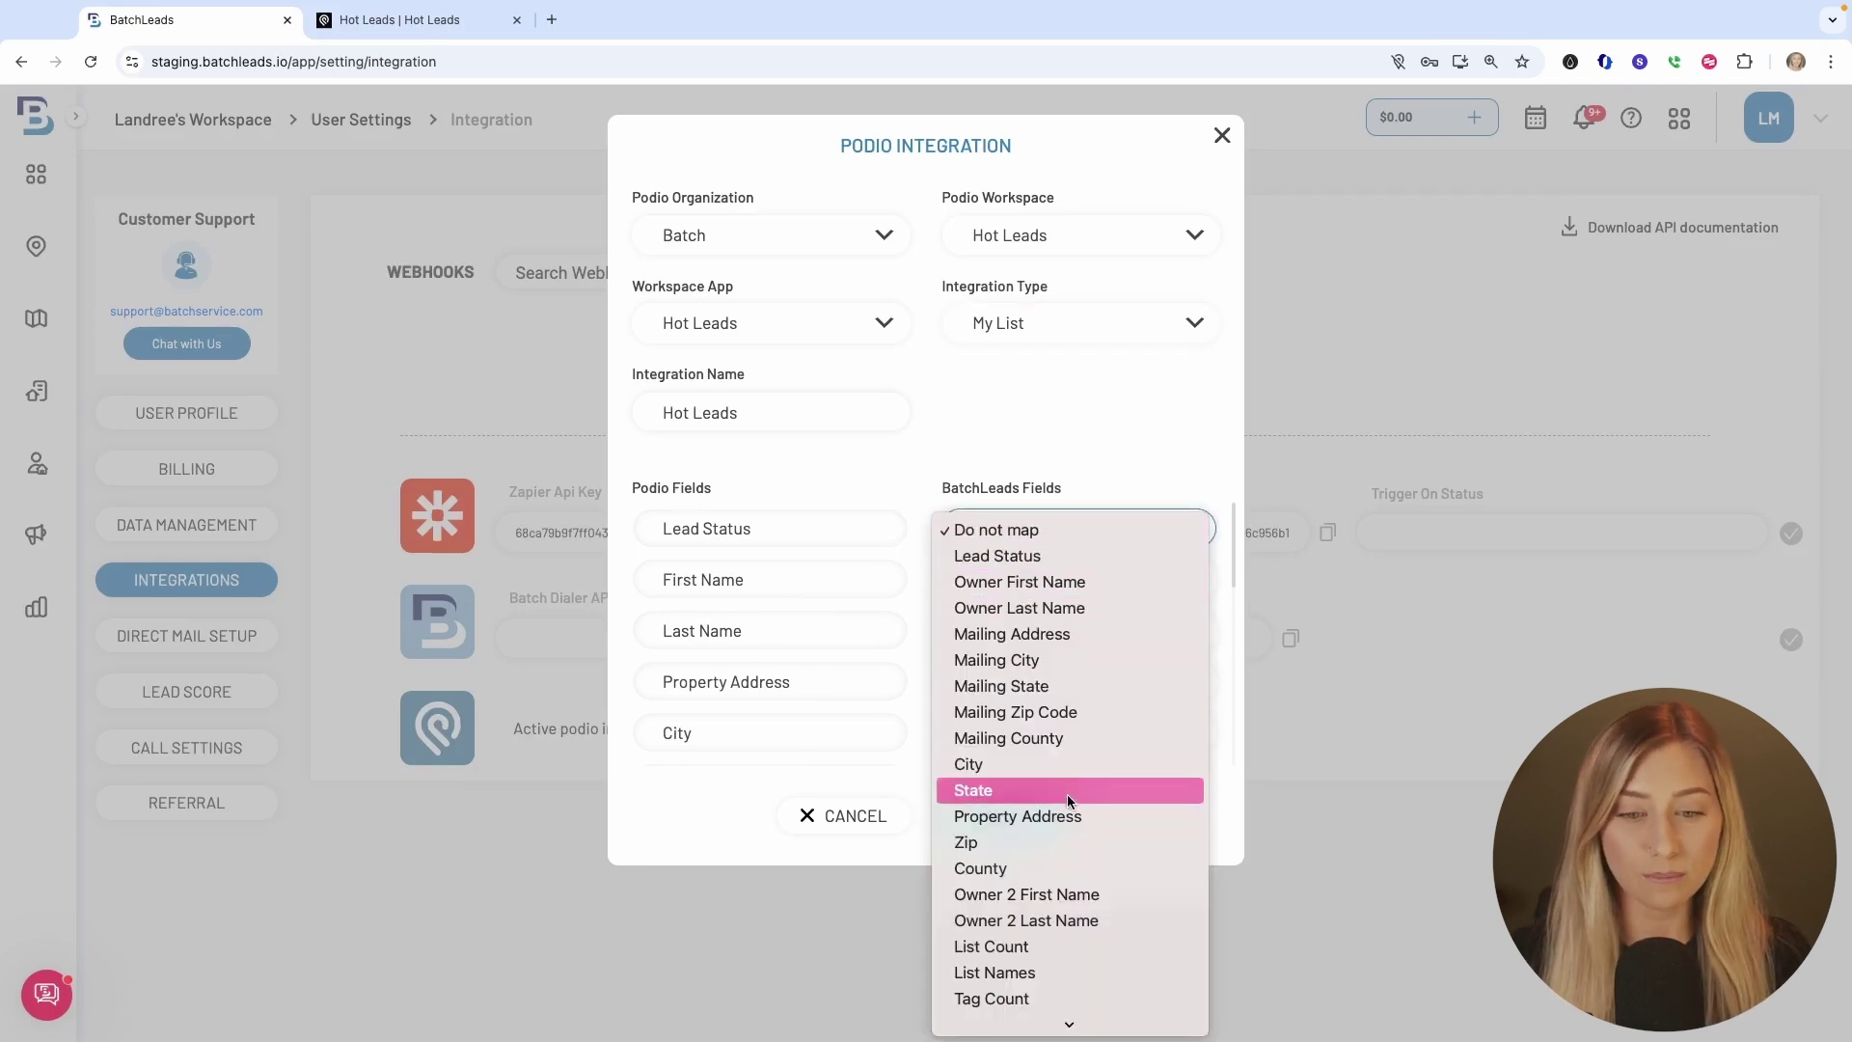
Browse the full BatchLeads field list for Lead Status, then close it leaving Do not map.
scroll(1067, 797, down, 3)
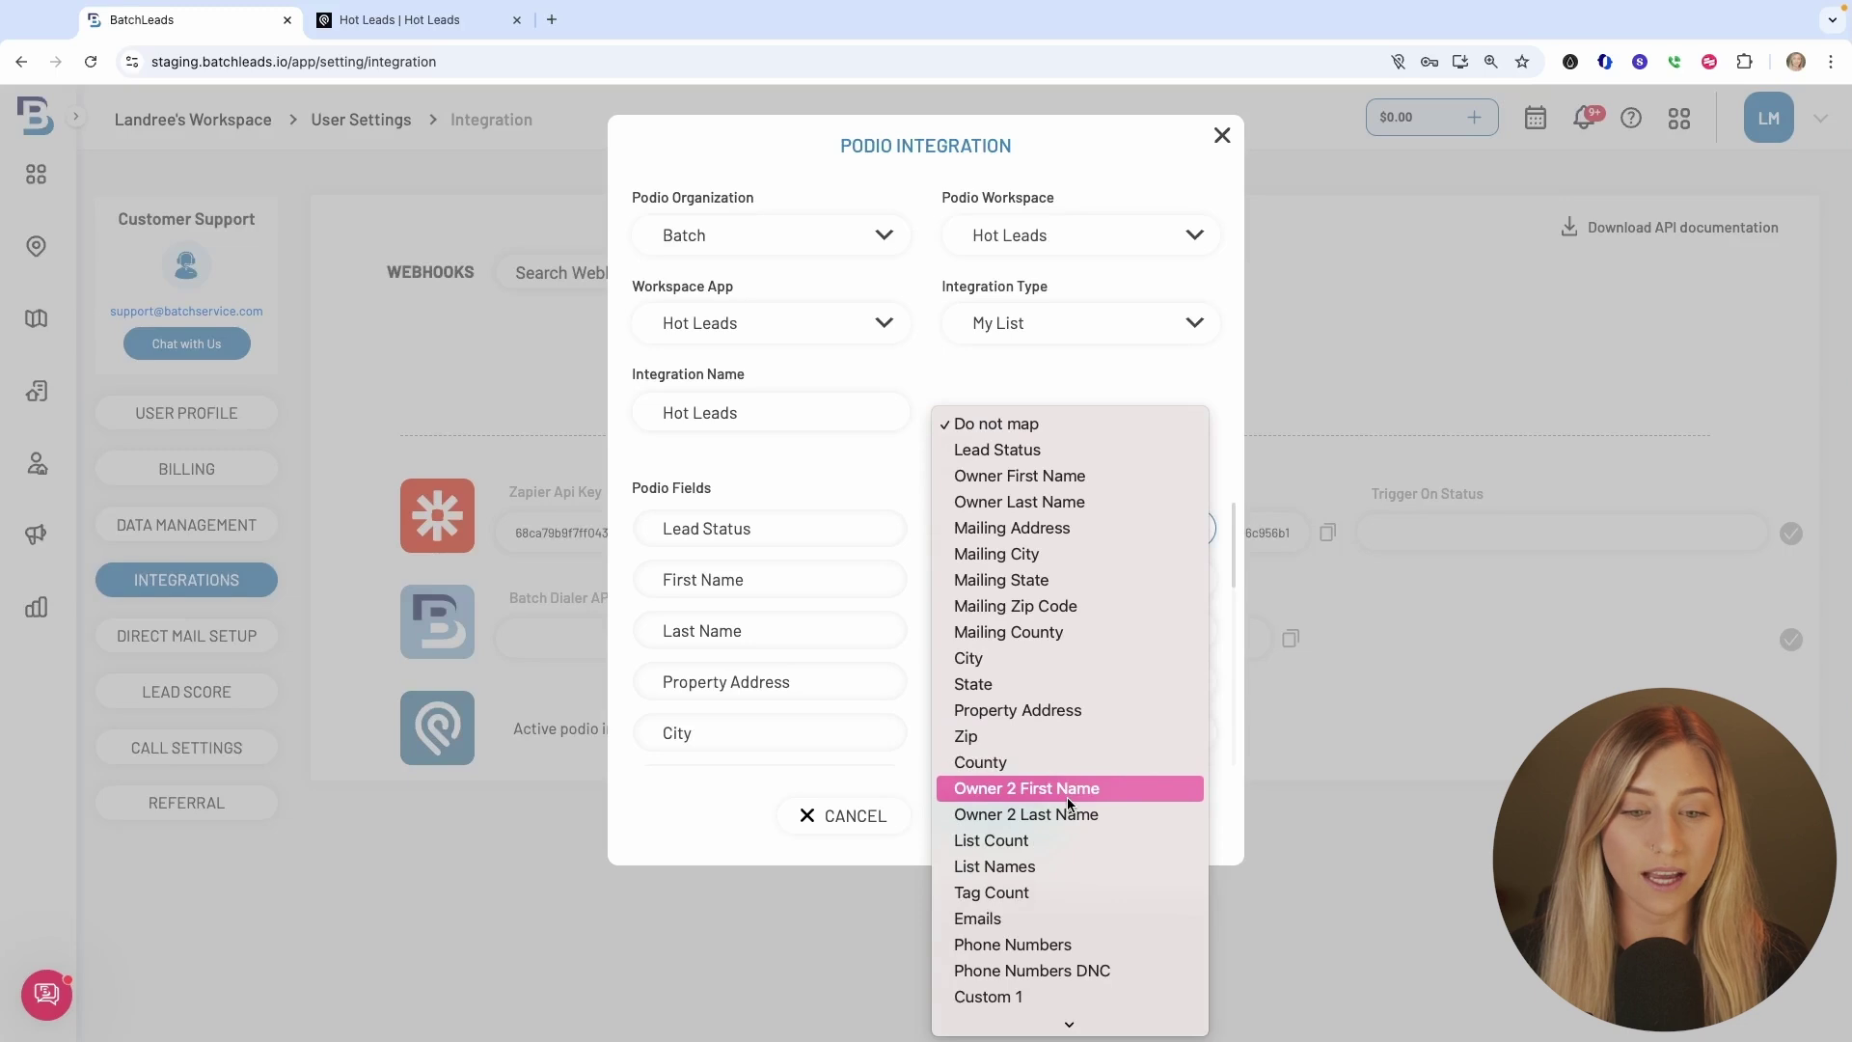
scroll(1067, 797, down, 3)
scroll(1067, 804, down, 1)
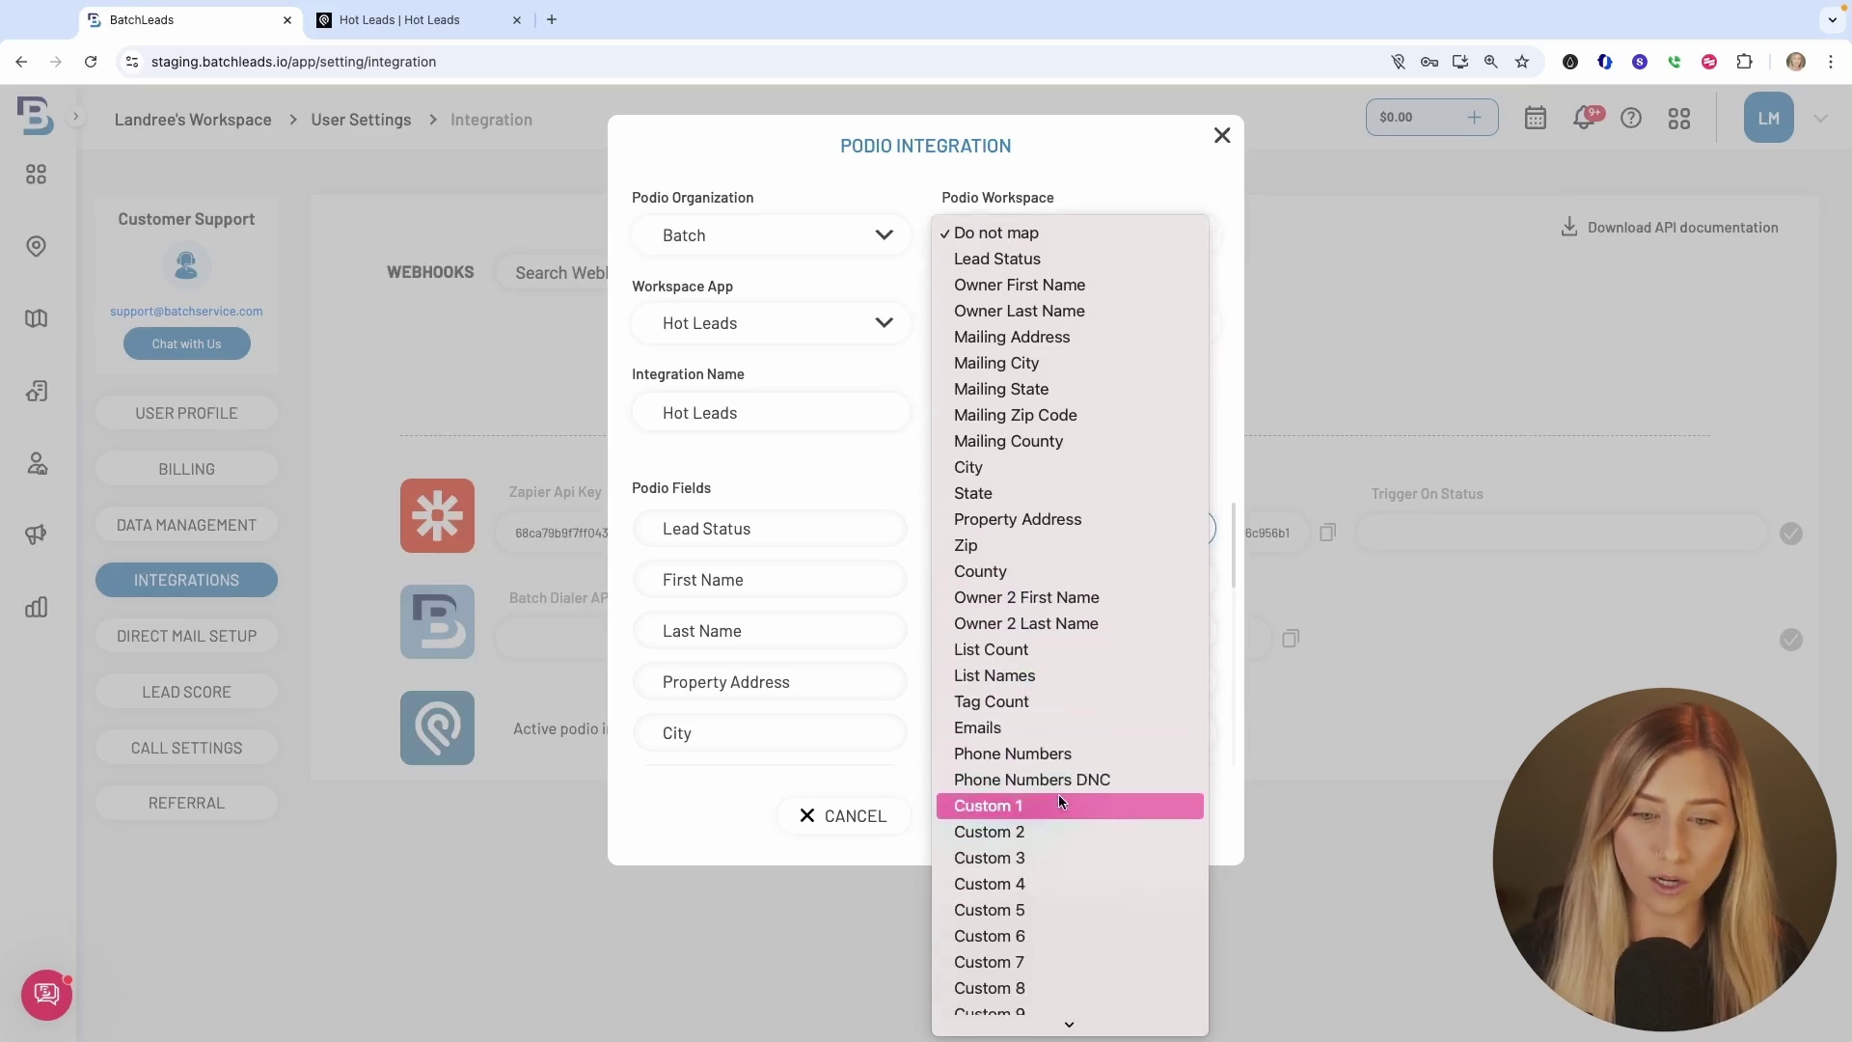
scroll(1094, 622, down, 6)
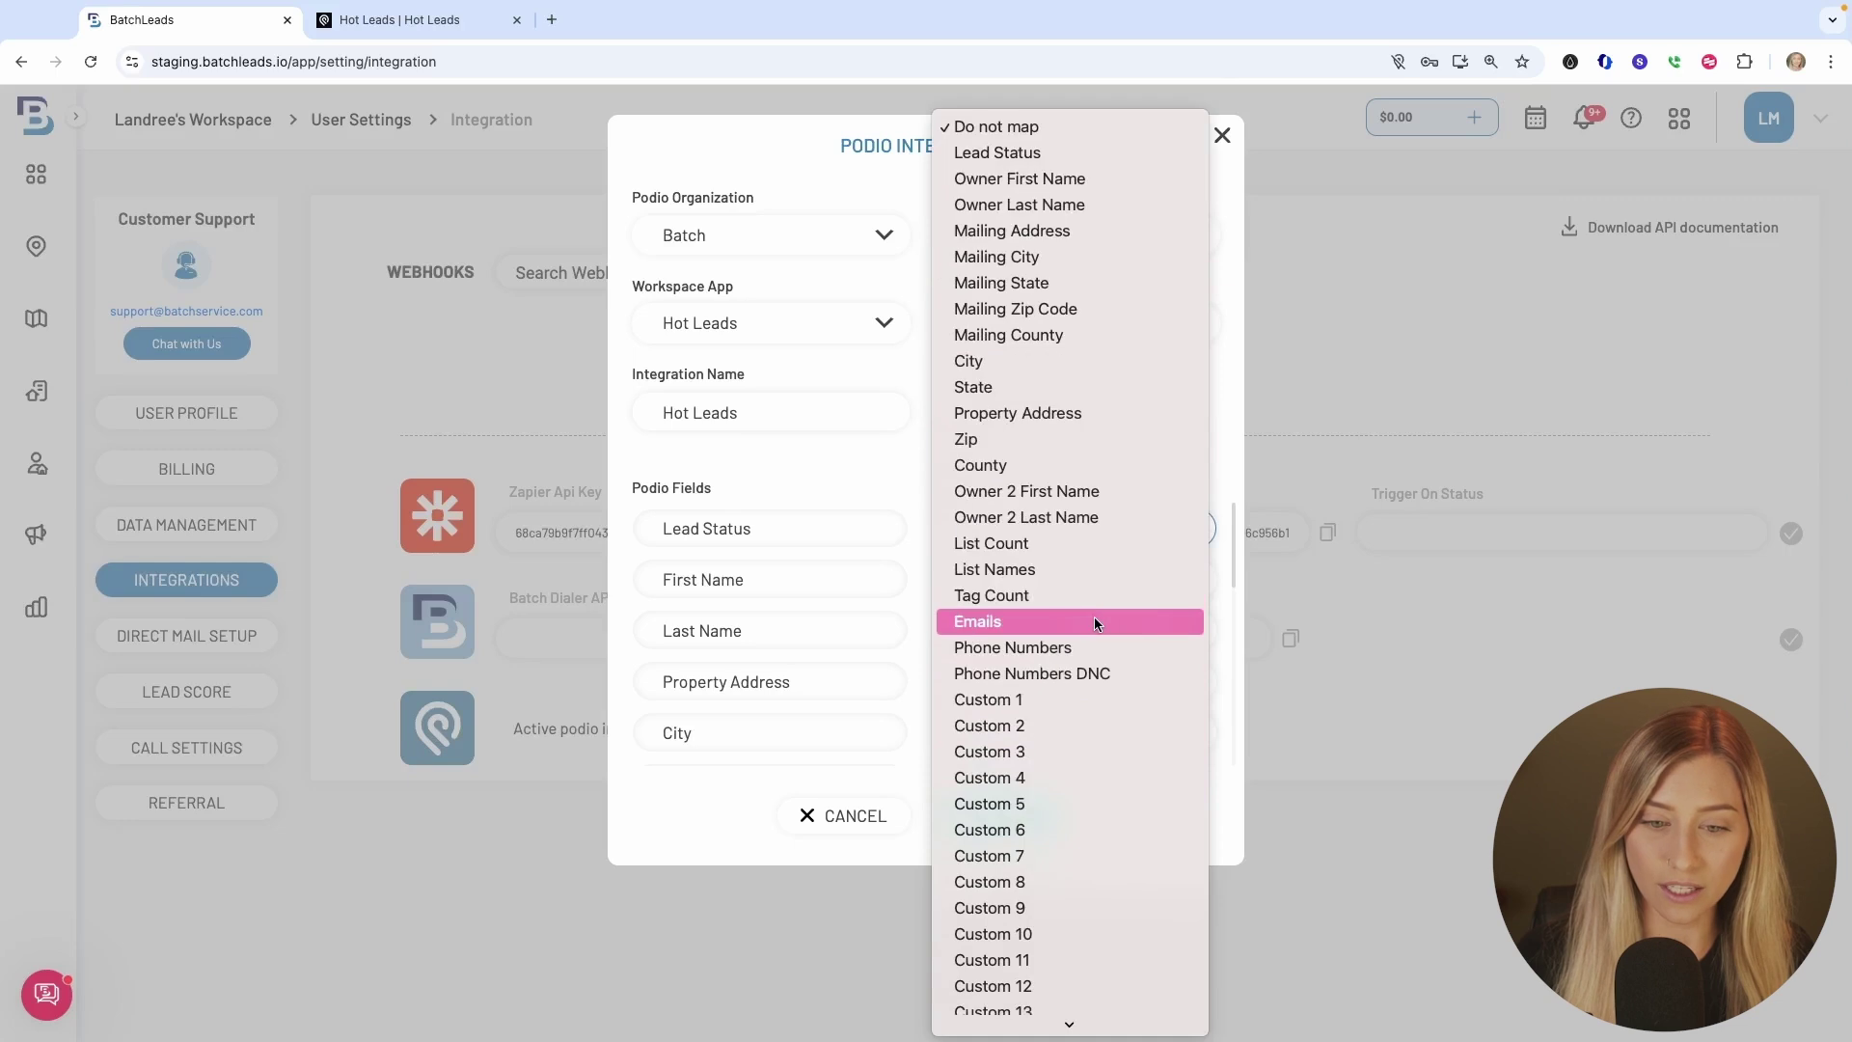
scroll(1110, 767, down, 1)
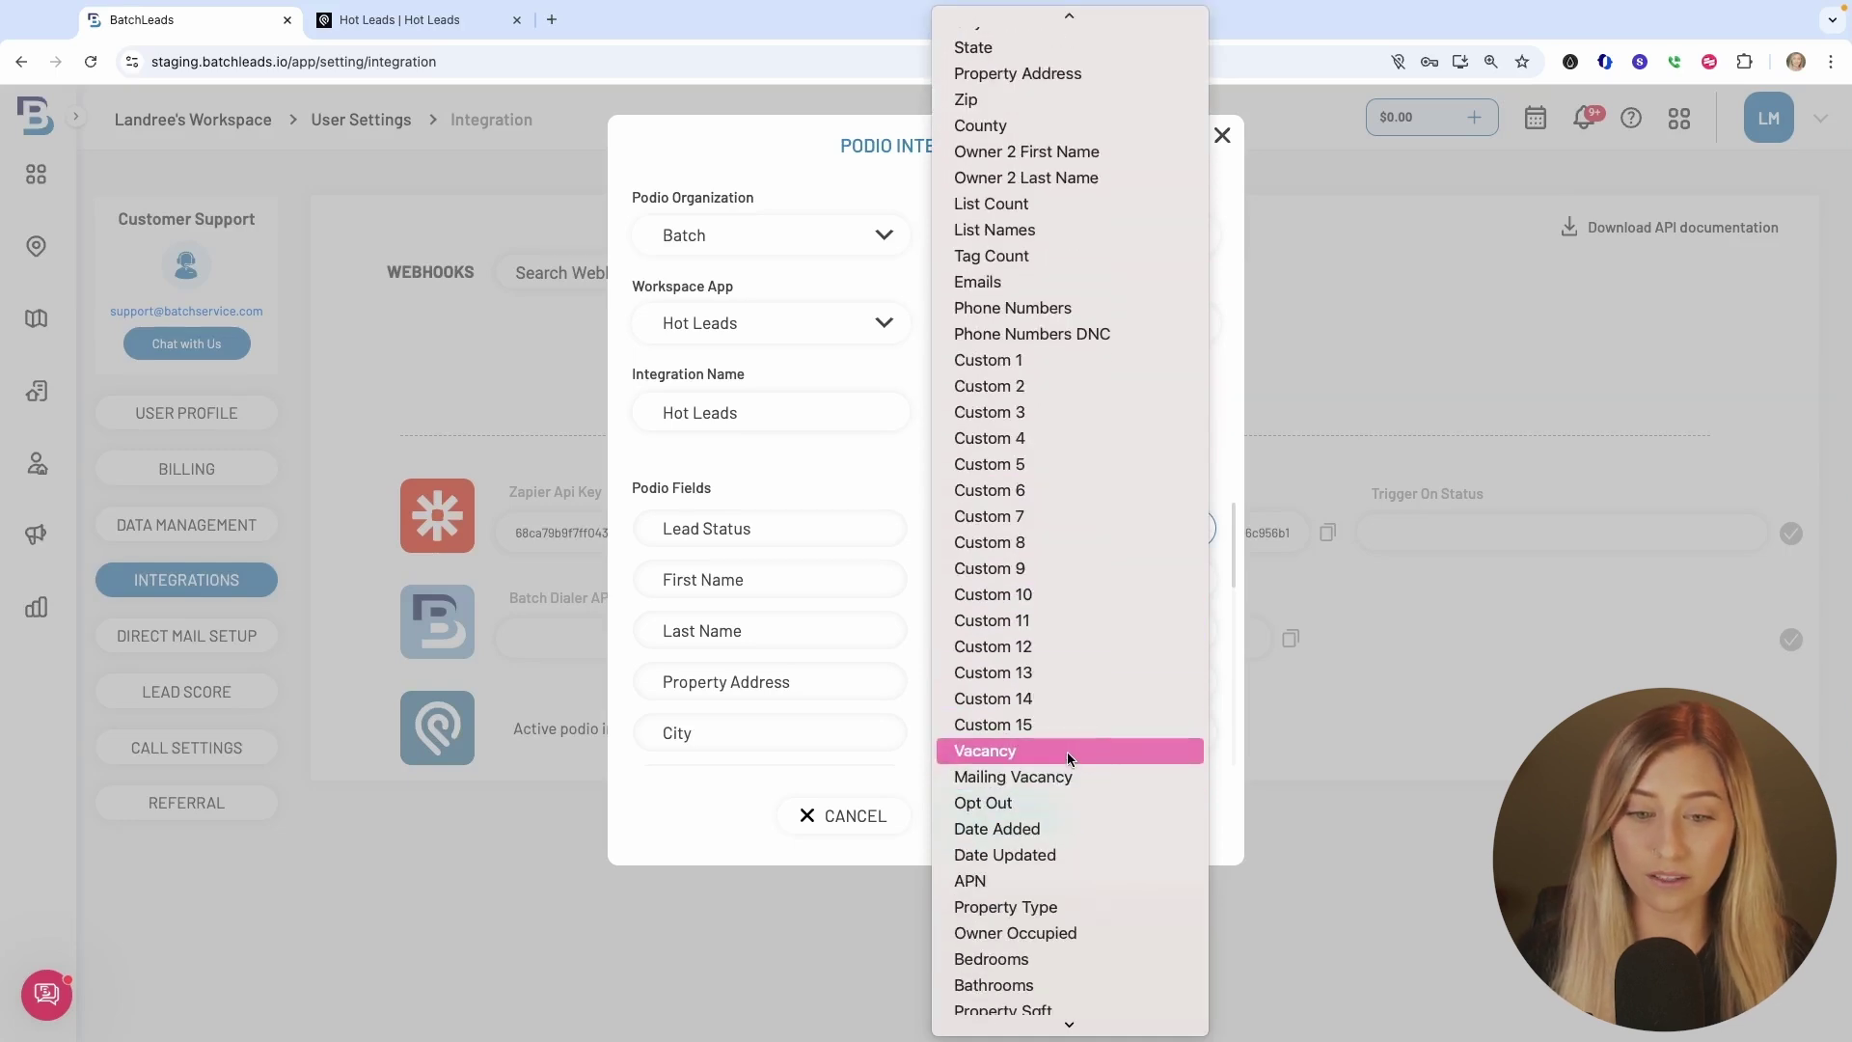
scroll(1104, 756, down, 2)
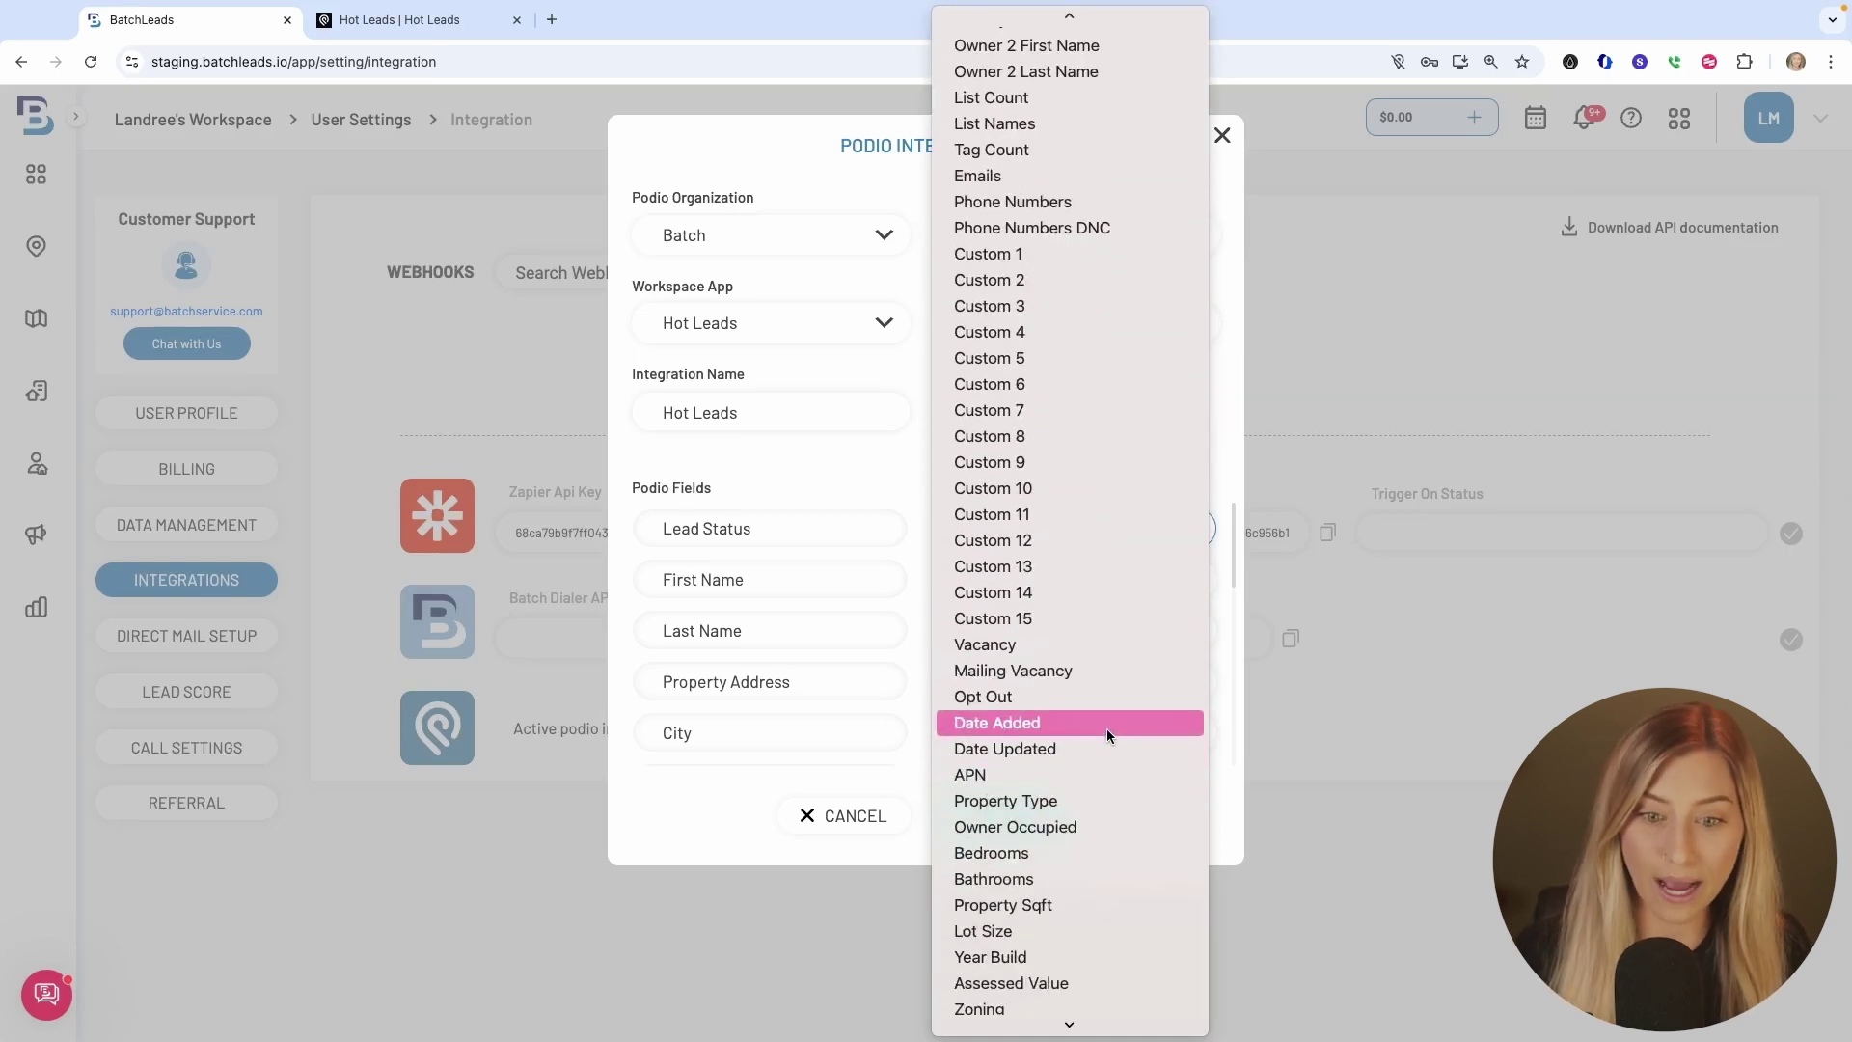
scroll(1102, 825, down, 1)
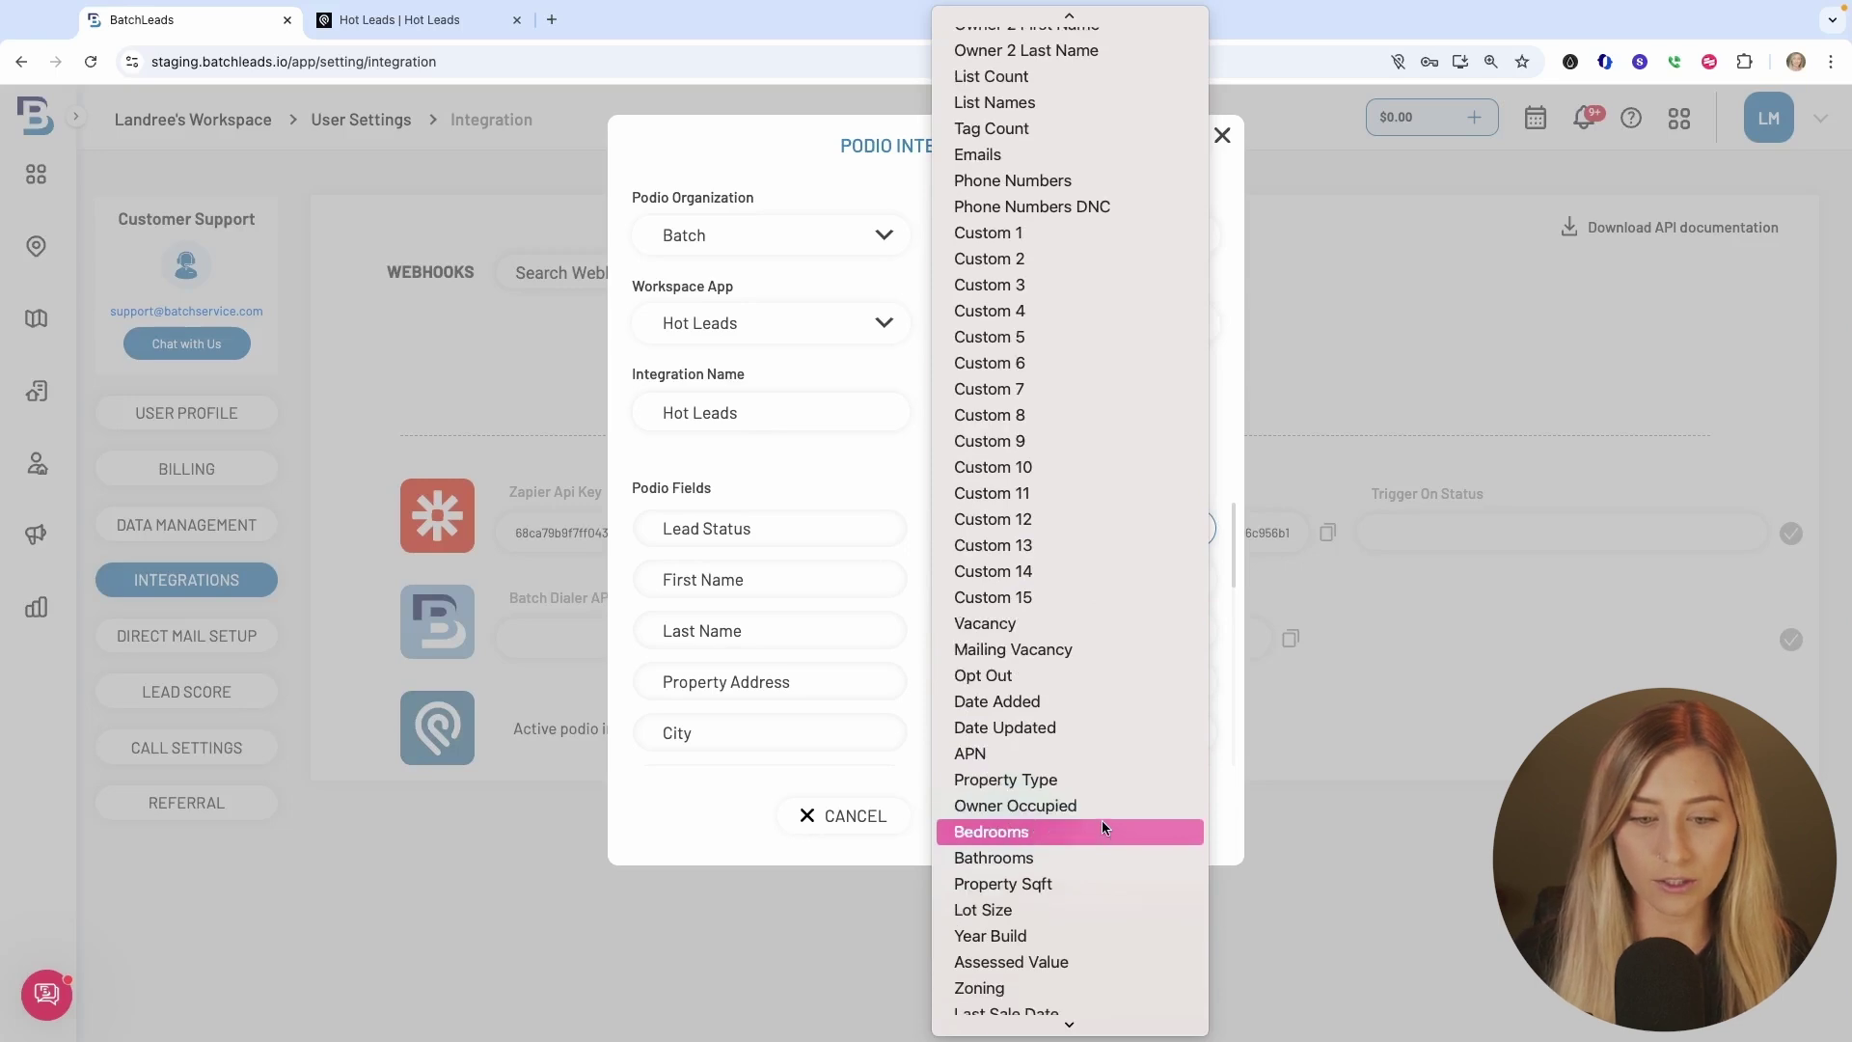
scroll(1116, 825, down, 4)
scroll(1119, 849, down, 4)
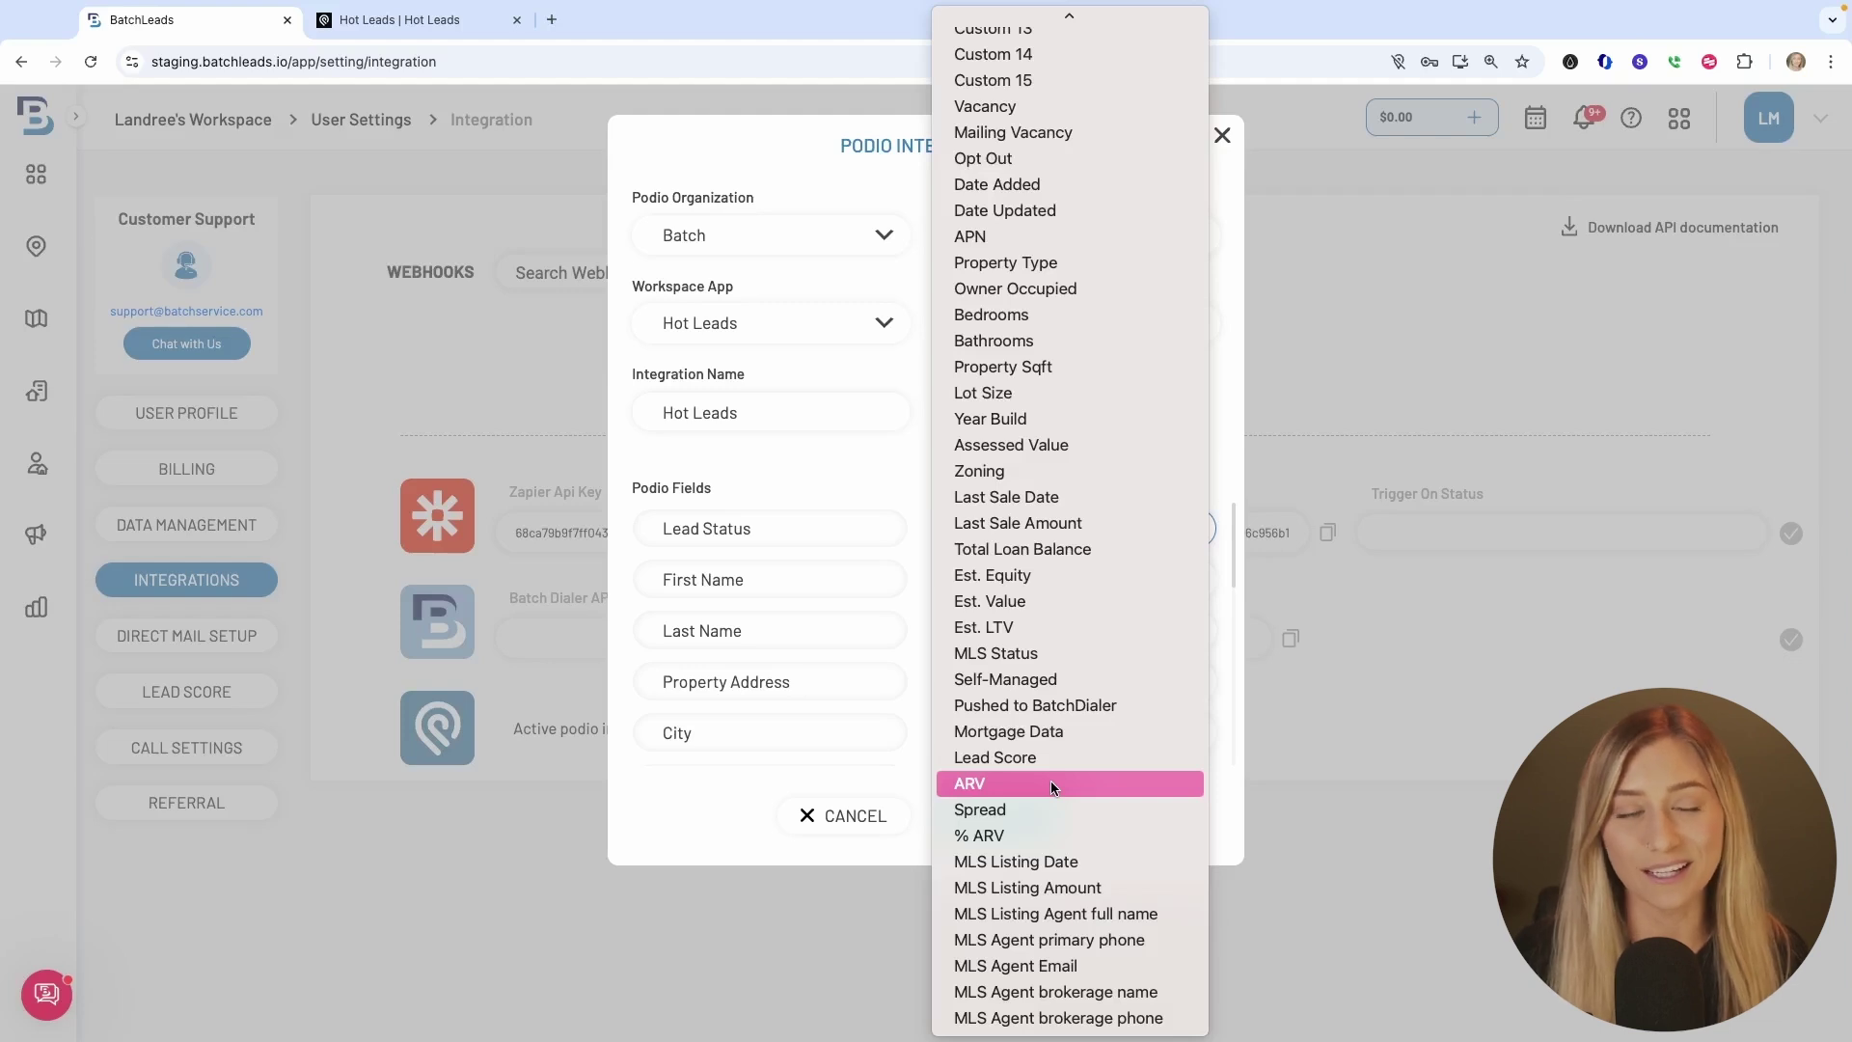
click(845, 773)
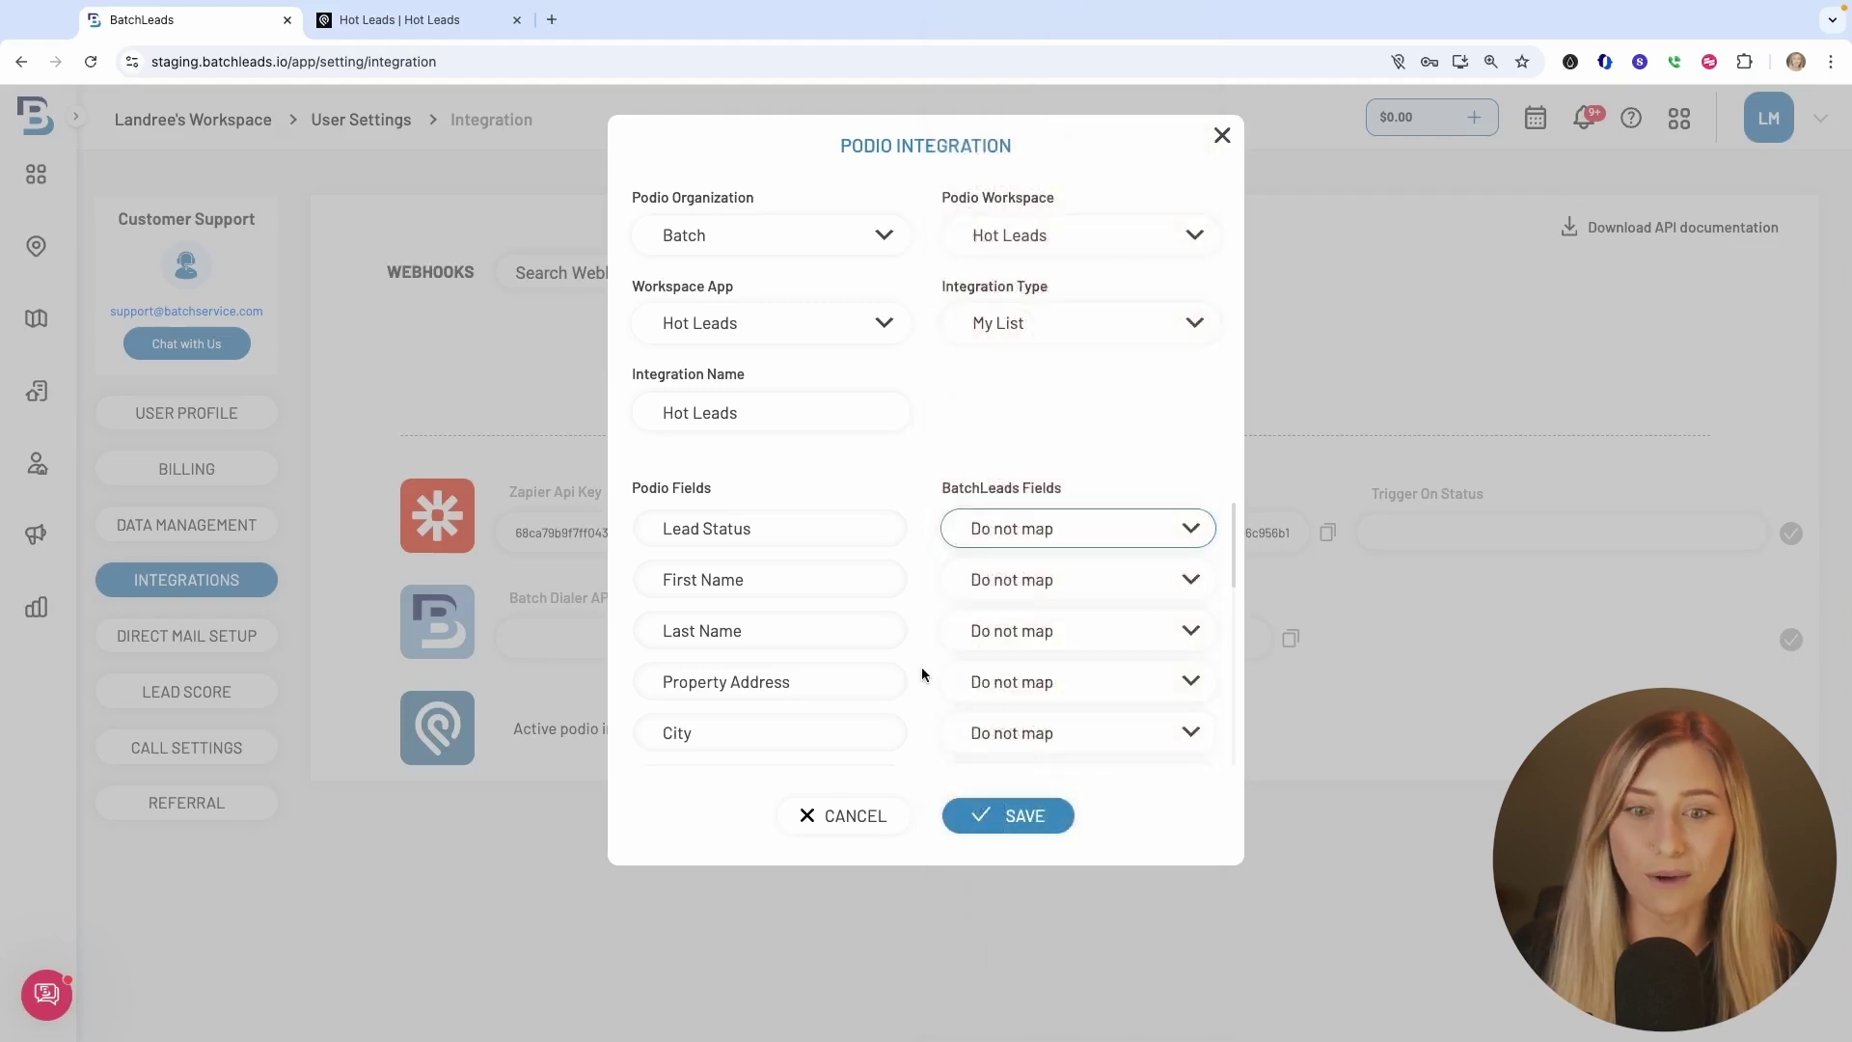
Map Lead Status to Lead Status, First Name to Owner First Name, and Last Name to Owner Last Name.
click(1119, 529)
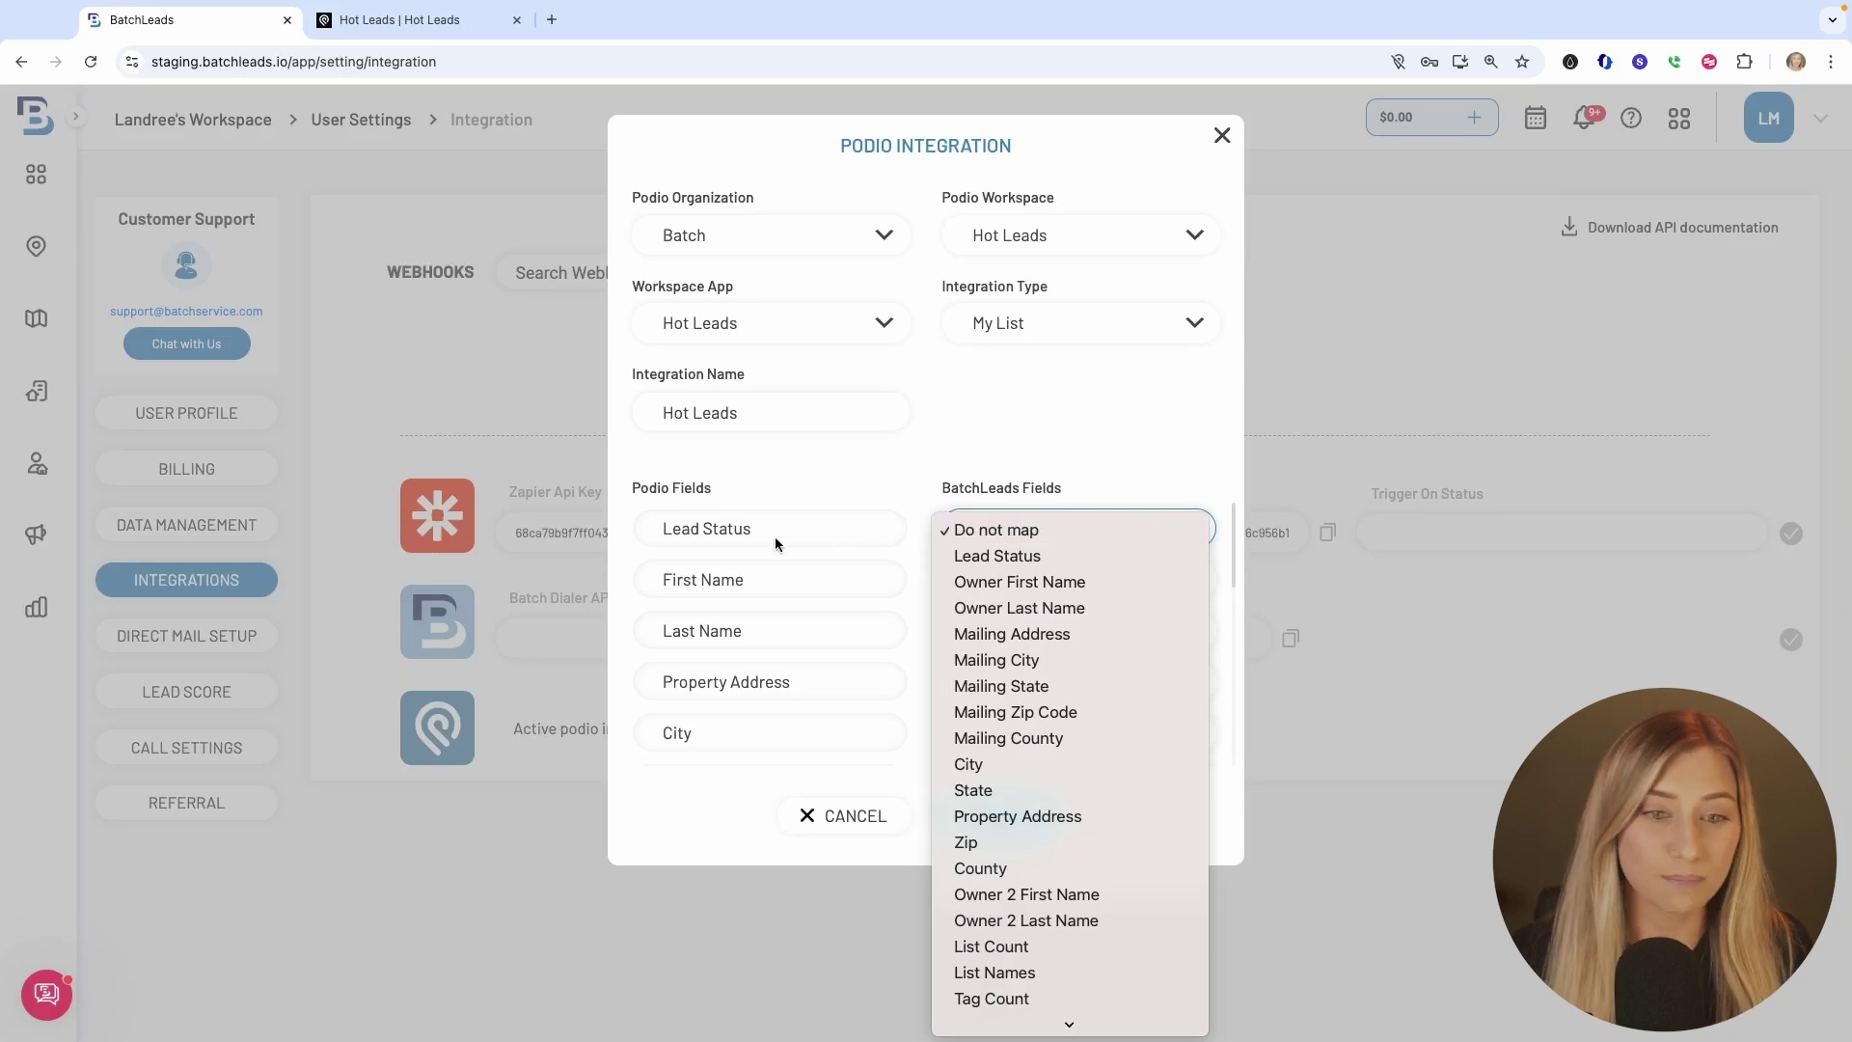
click(1044, 560)
click(1045, 577)
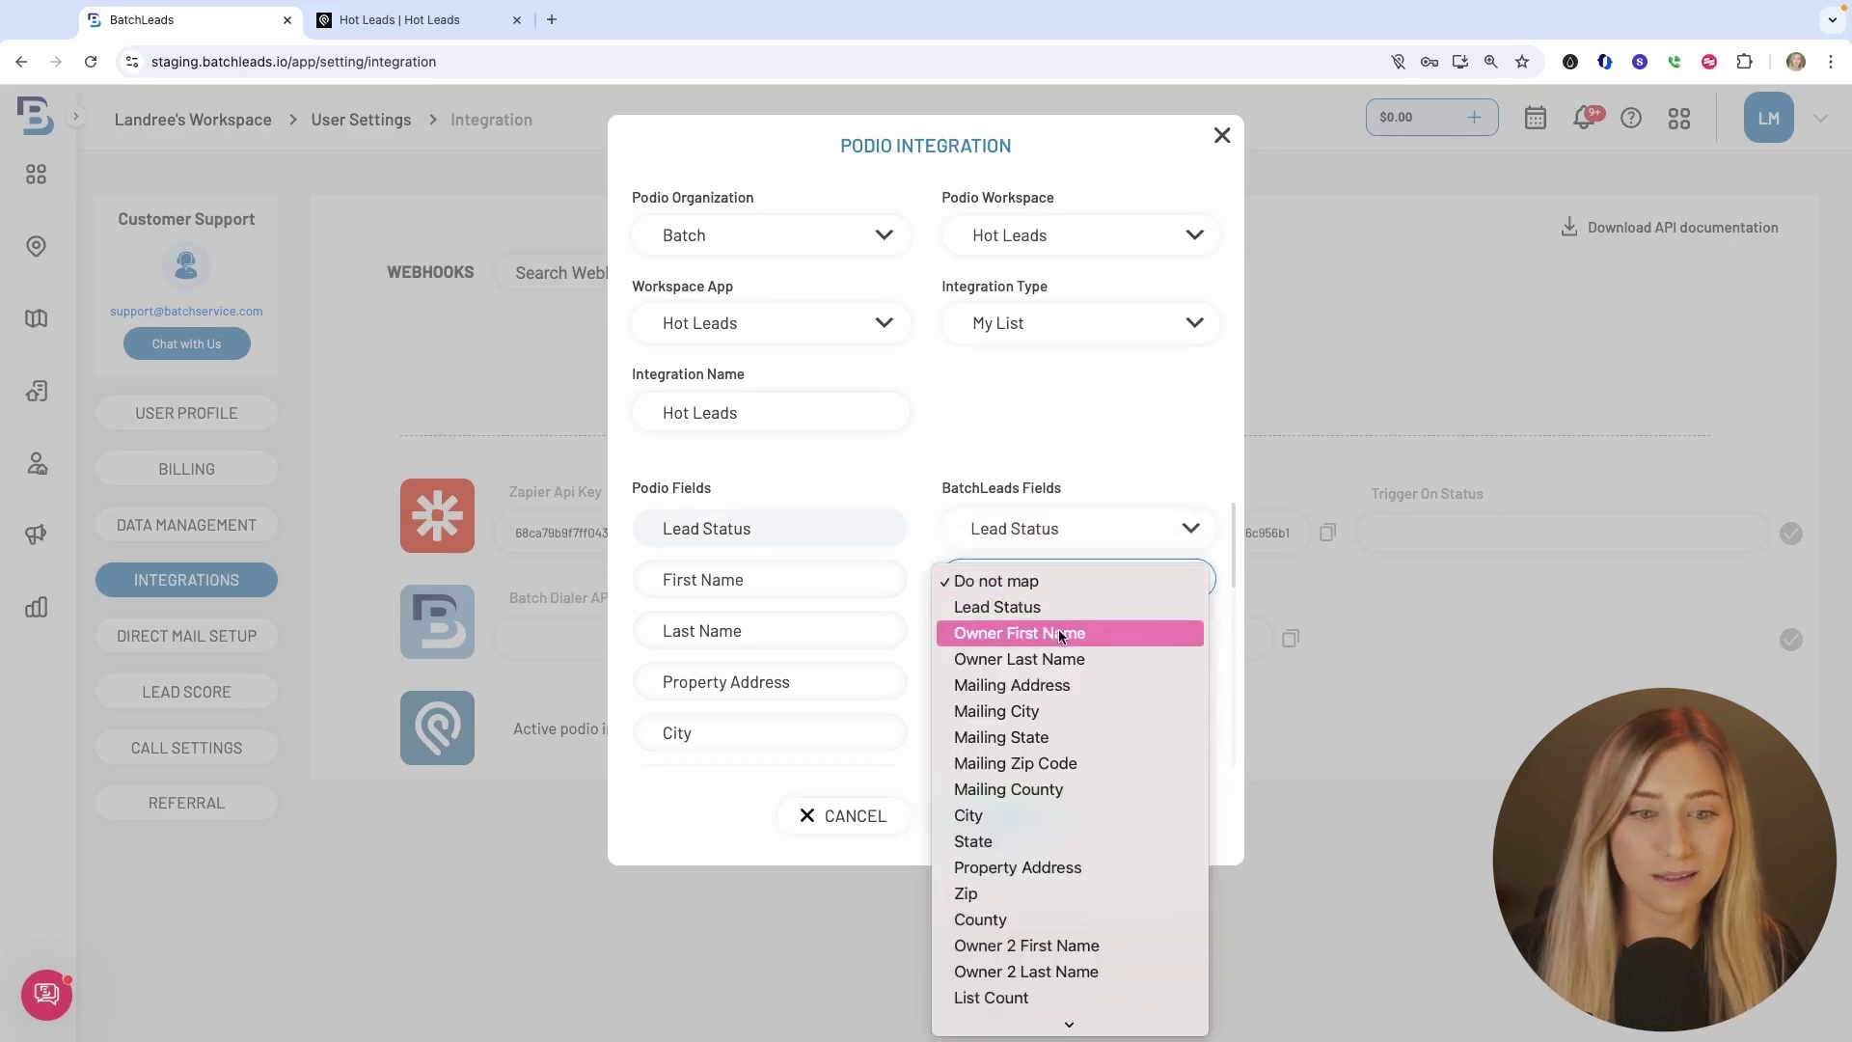
click(1059, 634)
click(1059, 631)
click(1059, 716)
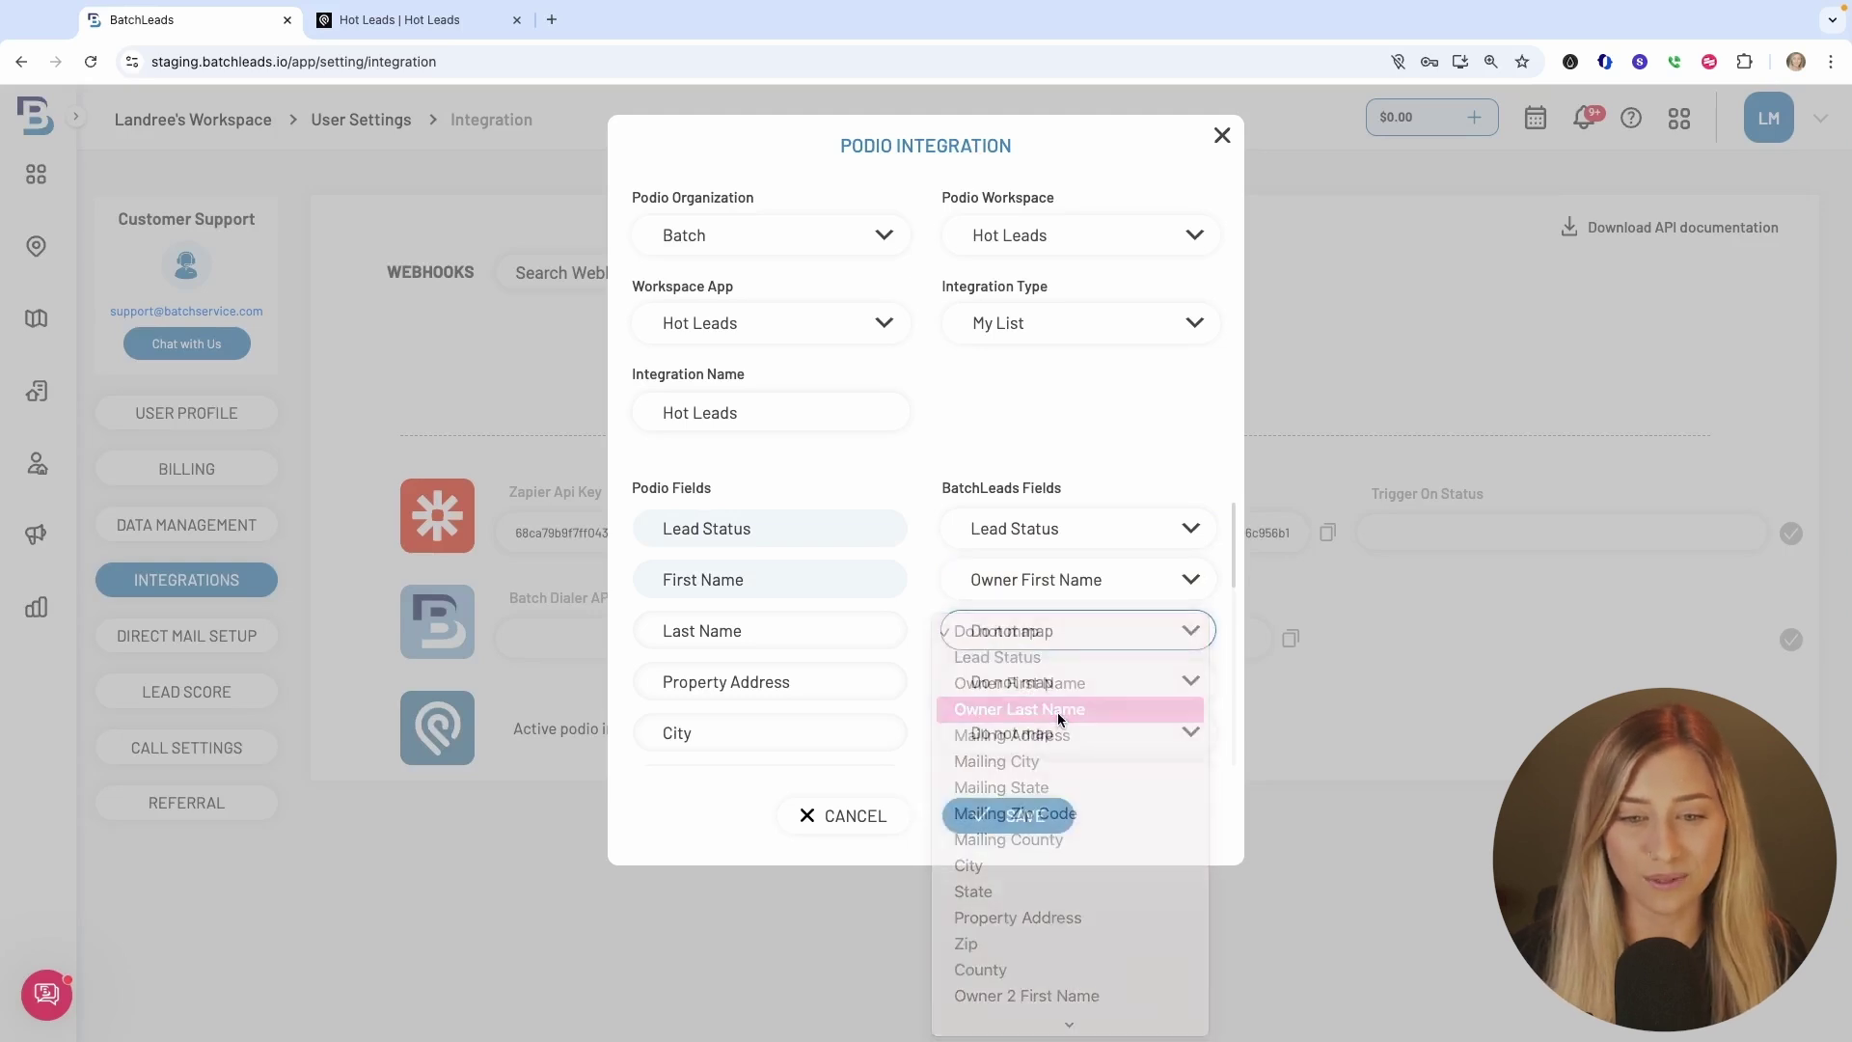
Save the Hot Leads integration mapping and return to Podio's Hot Leads app.
scroll(924, 629, down, 10)
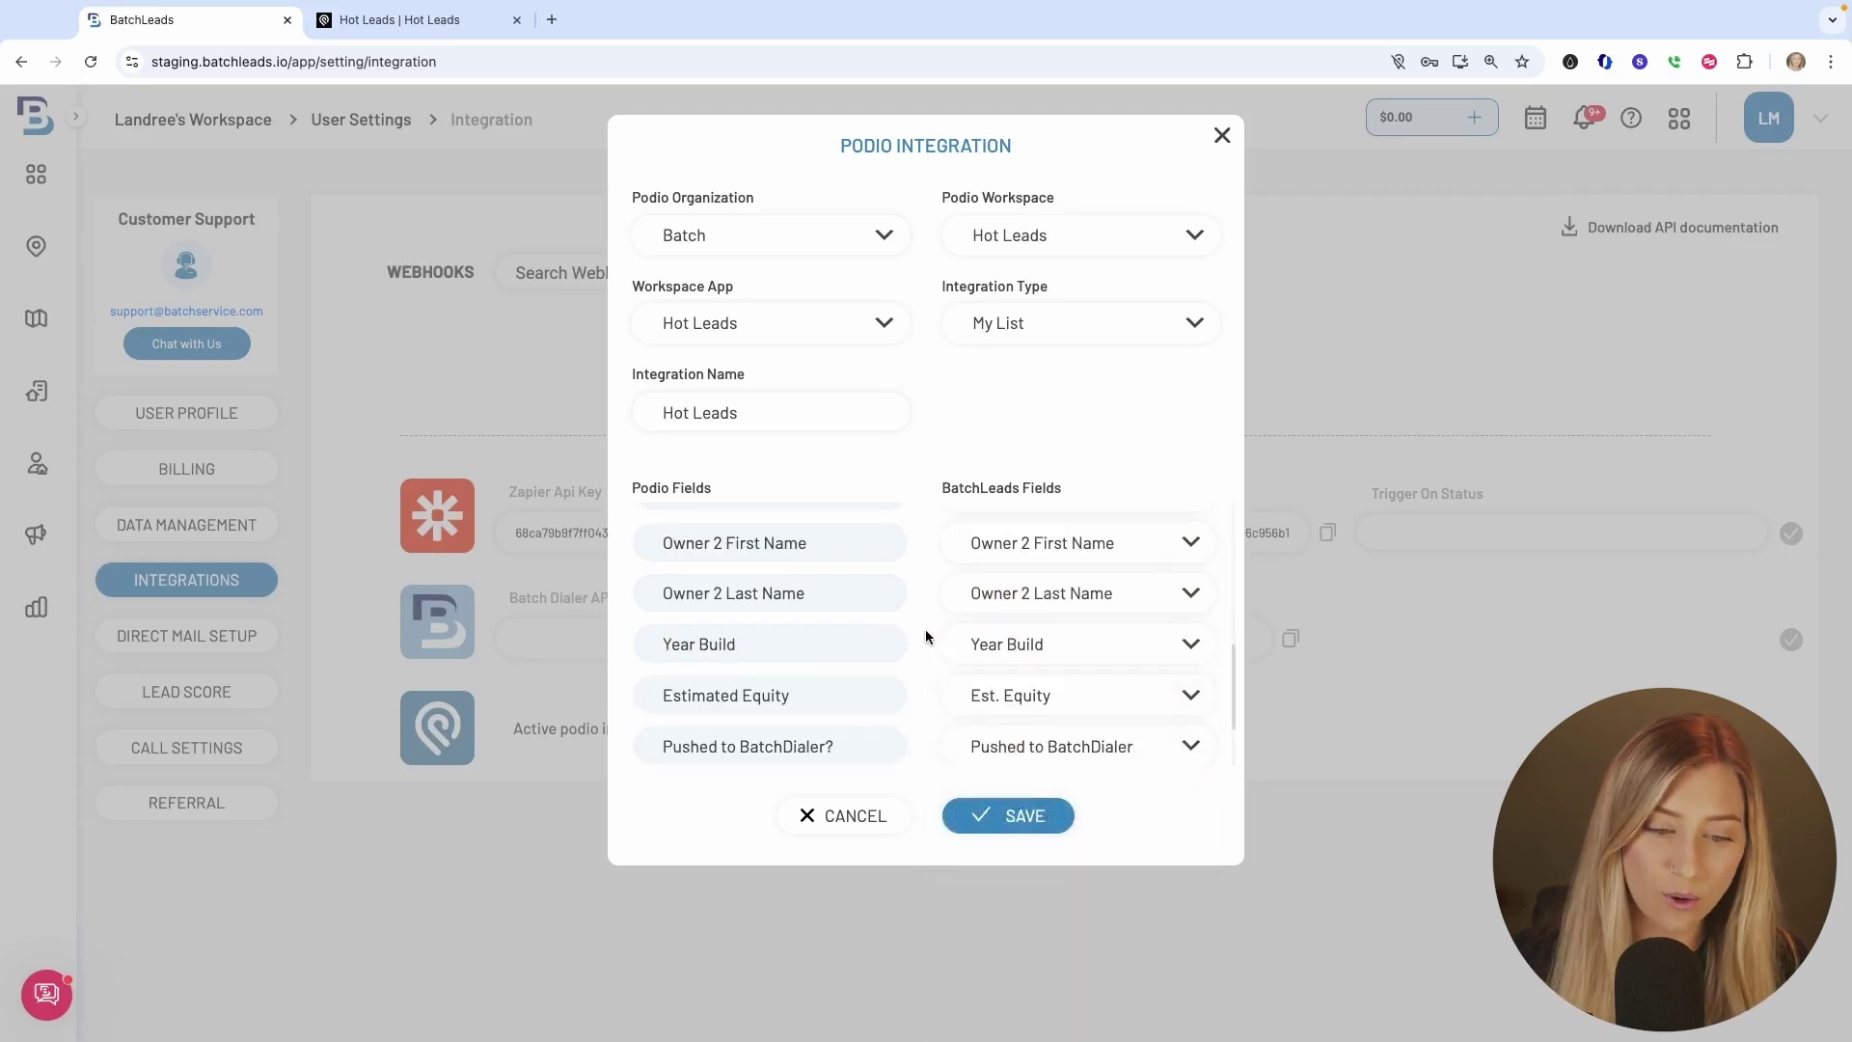
scroll(1019, 695, up, 1)
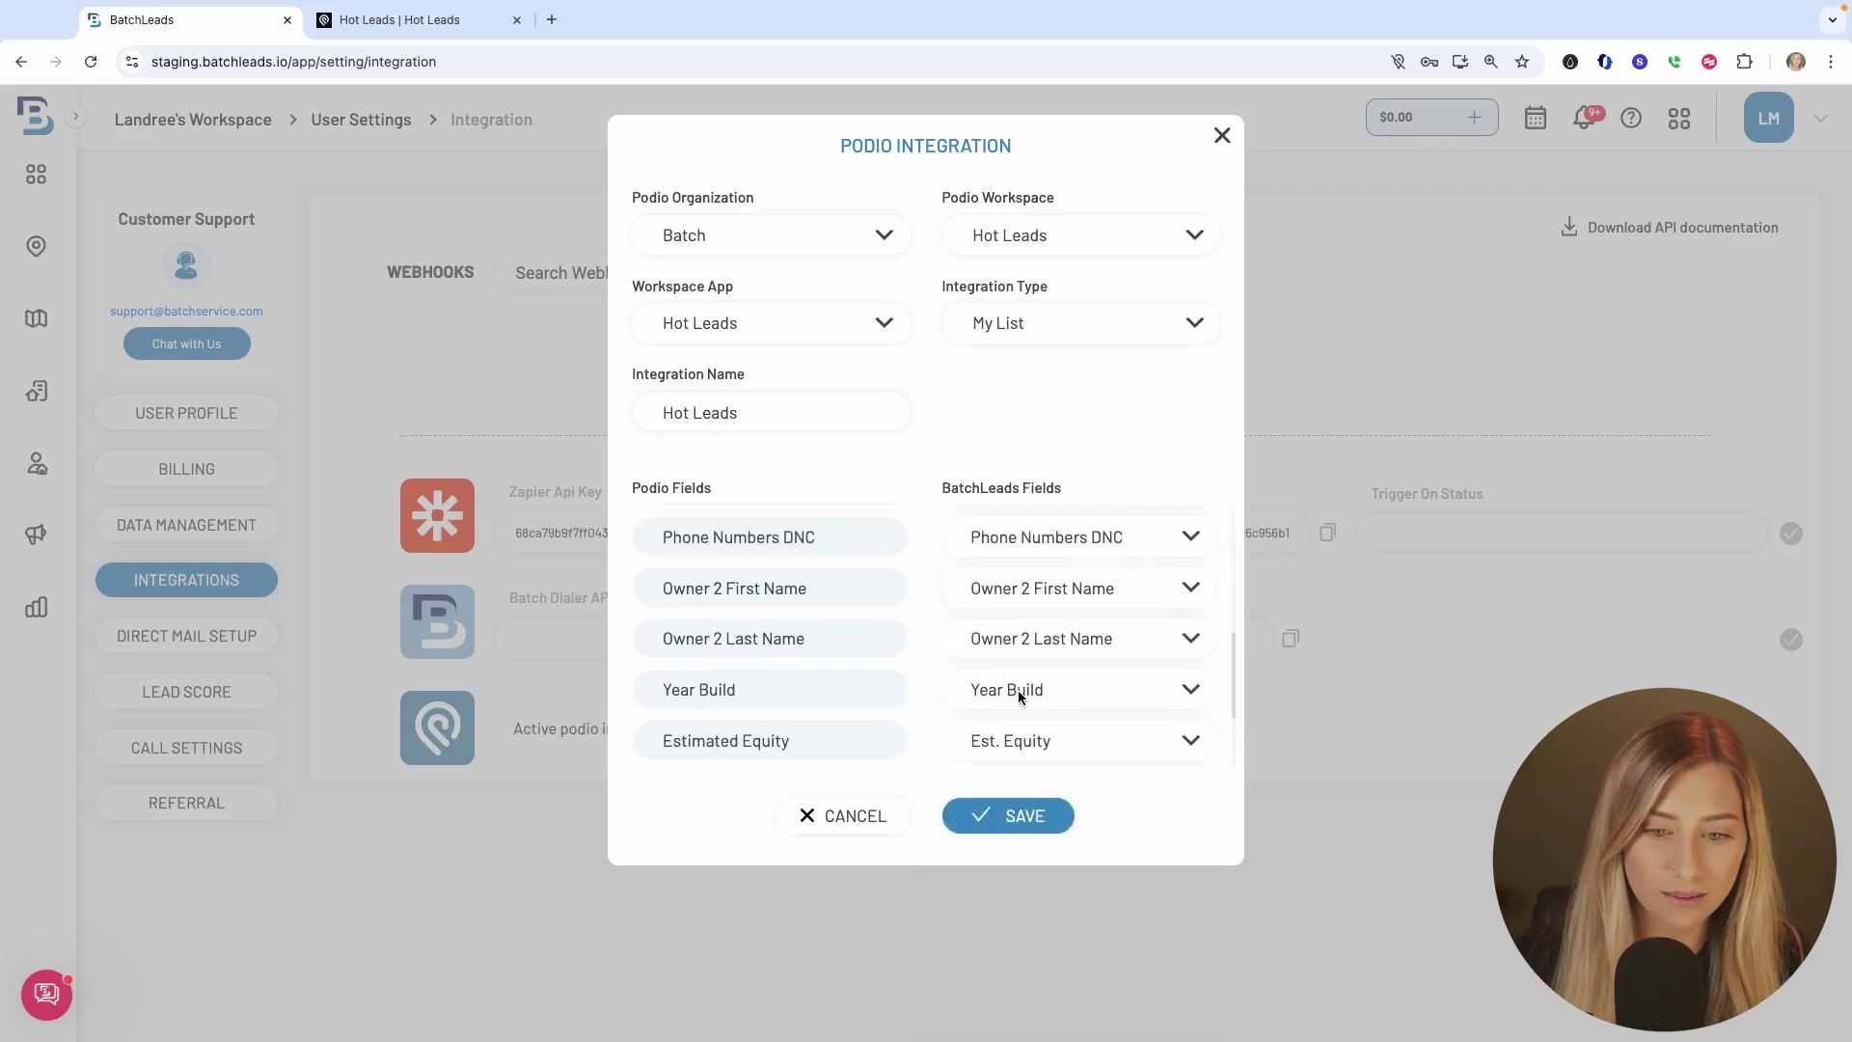
scroll(1052, 664, up, 5)
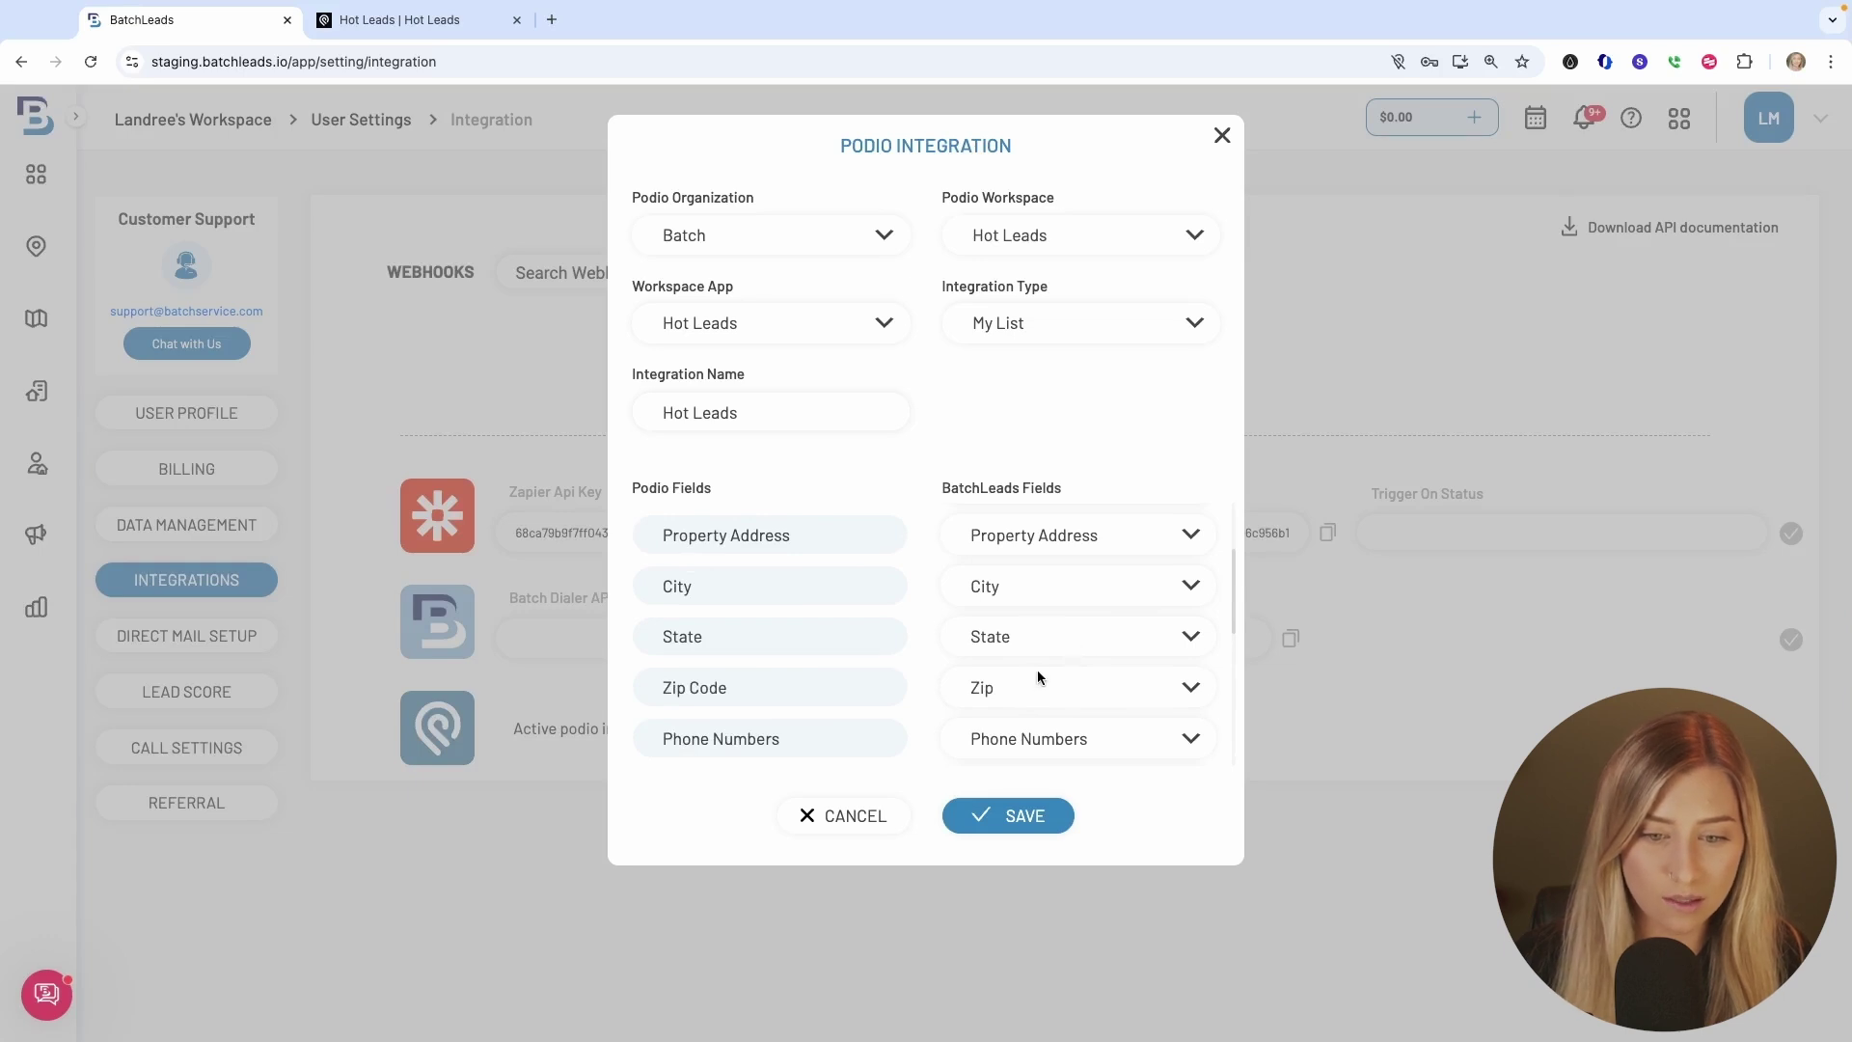
click(1025, 816)
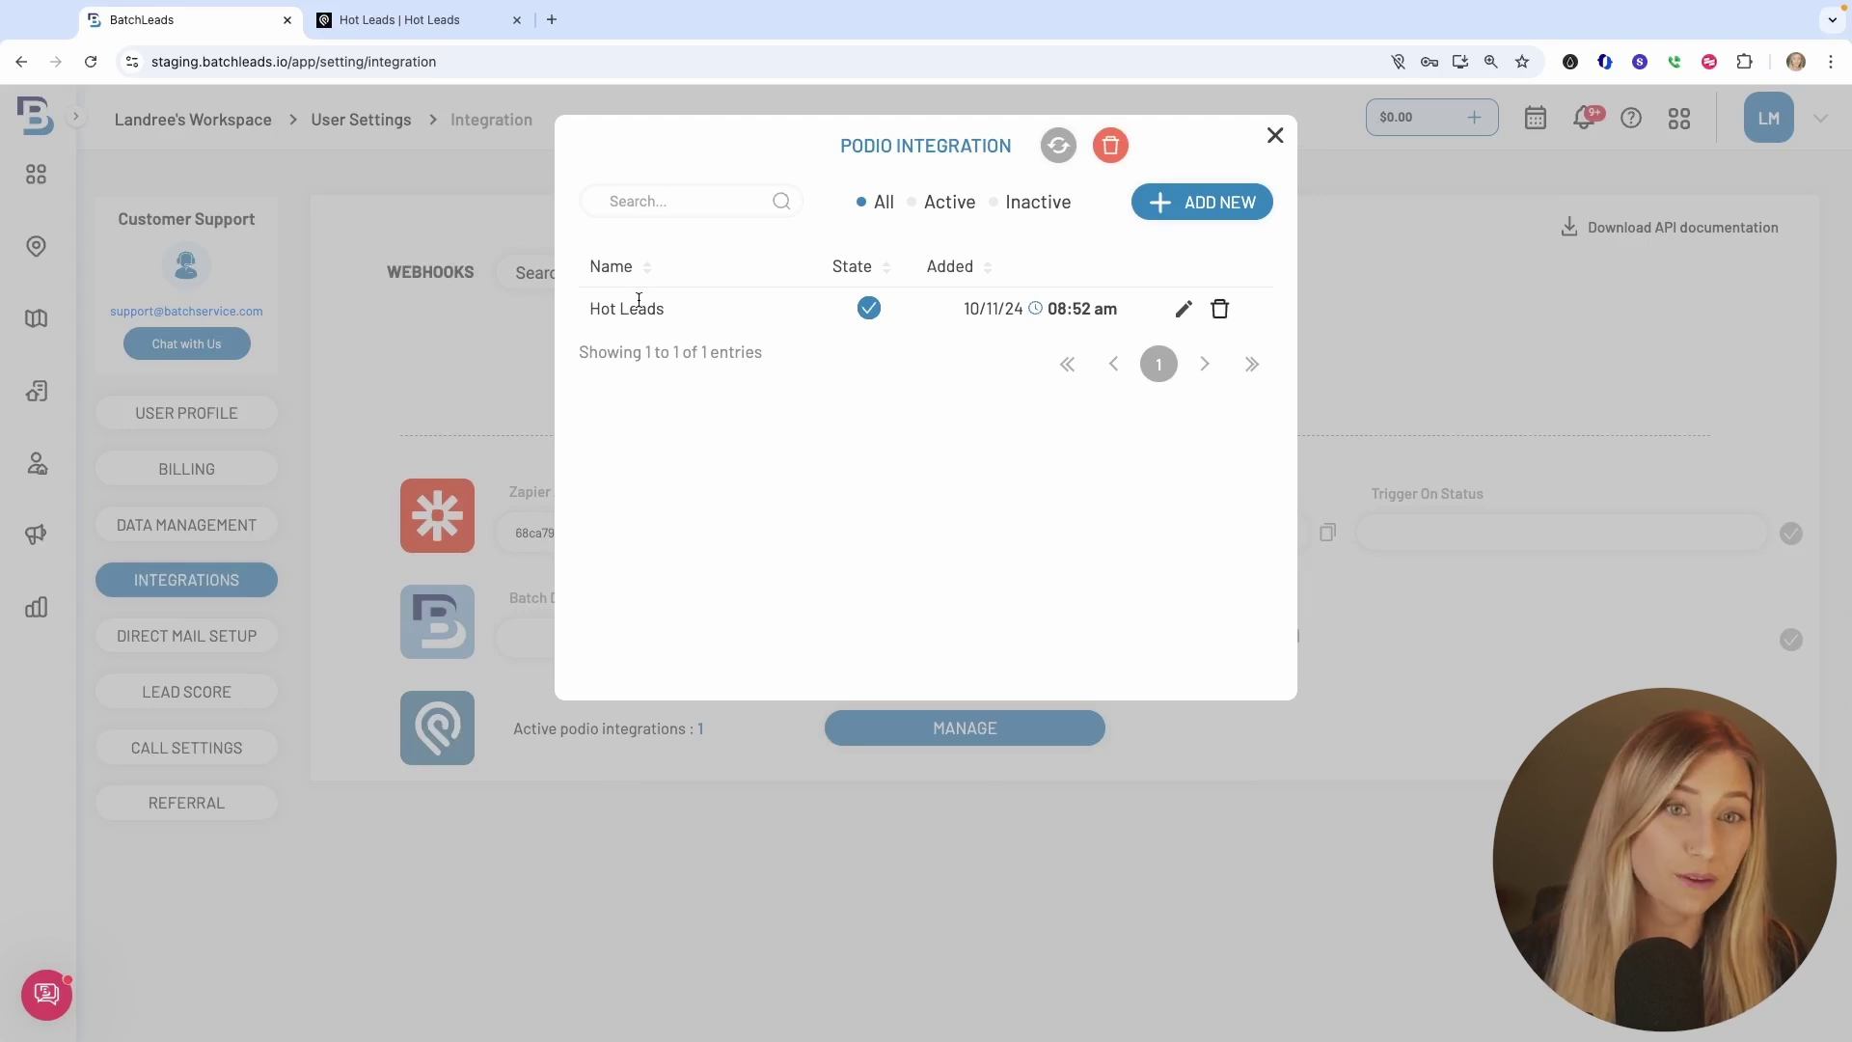
click(425, 20)
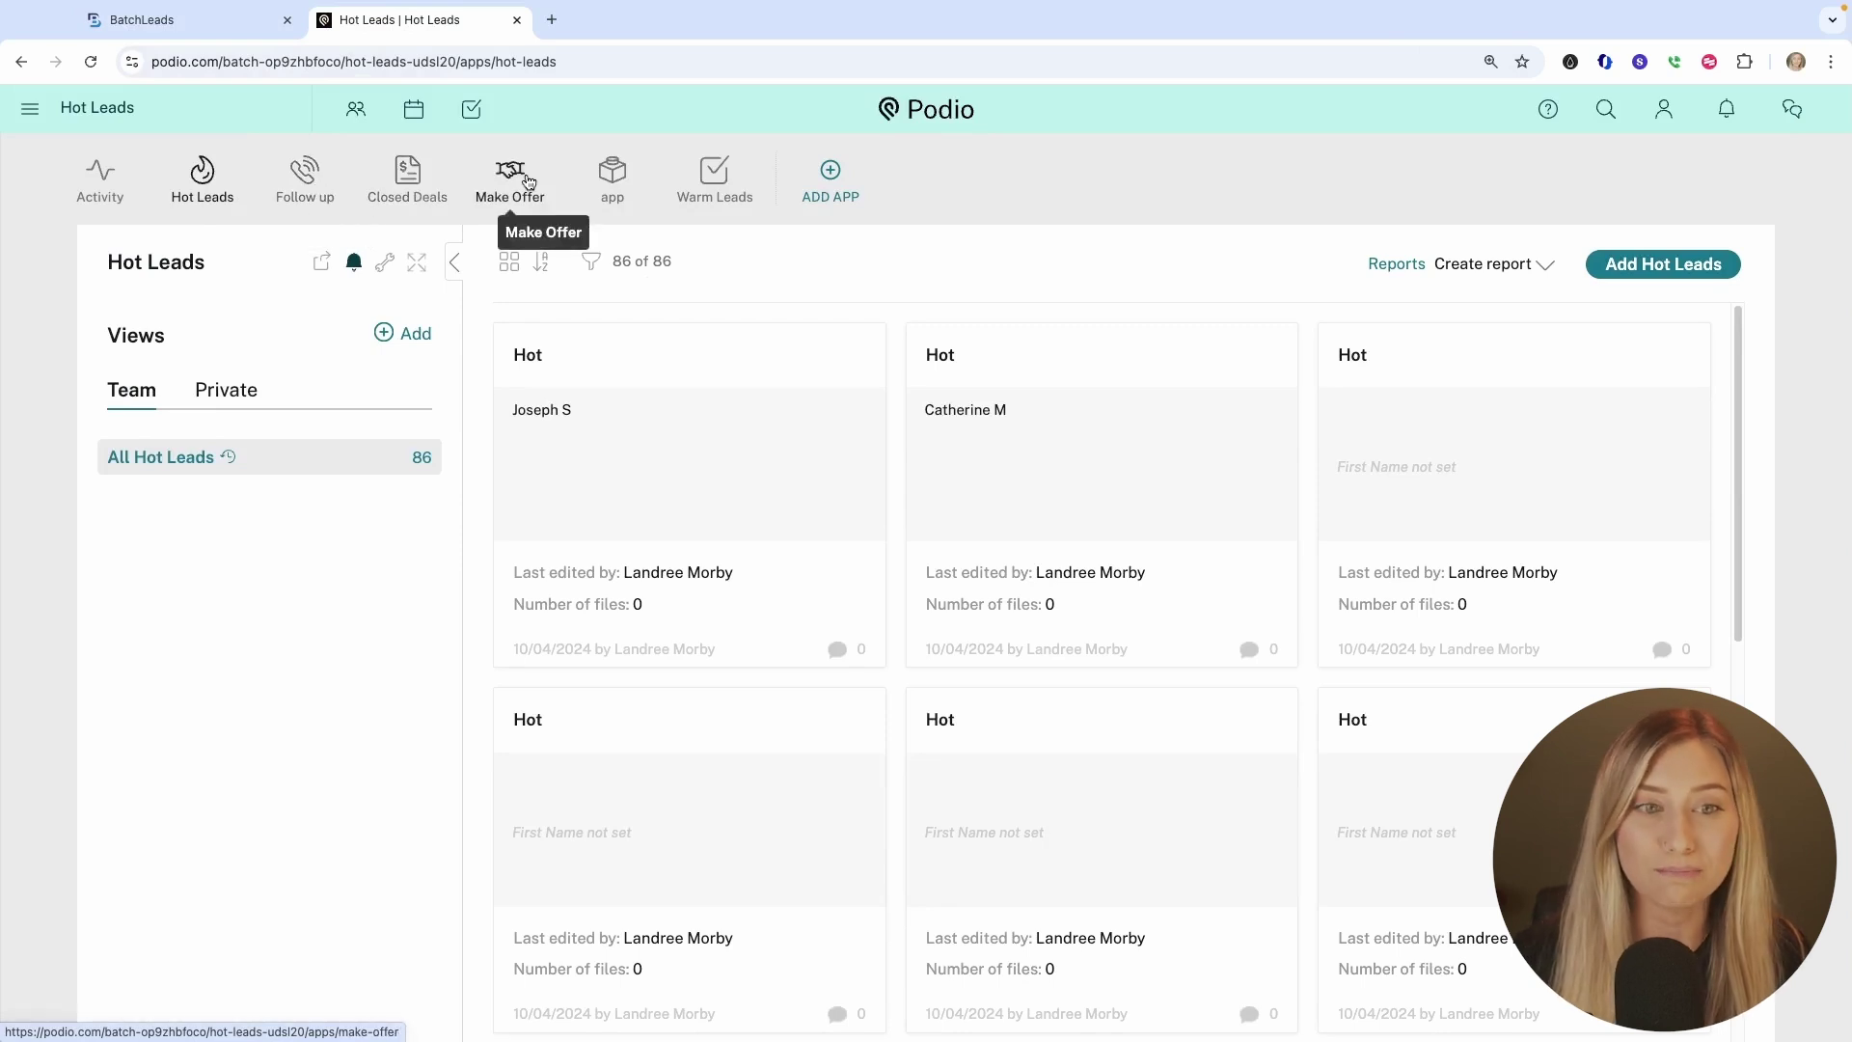
Go back to BatchLeads and close the Podio manager, now showing 1 active integration.
click(214, 29)
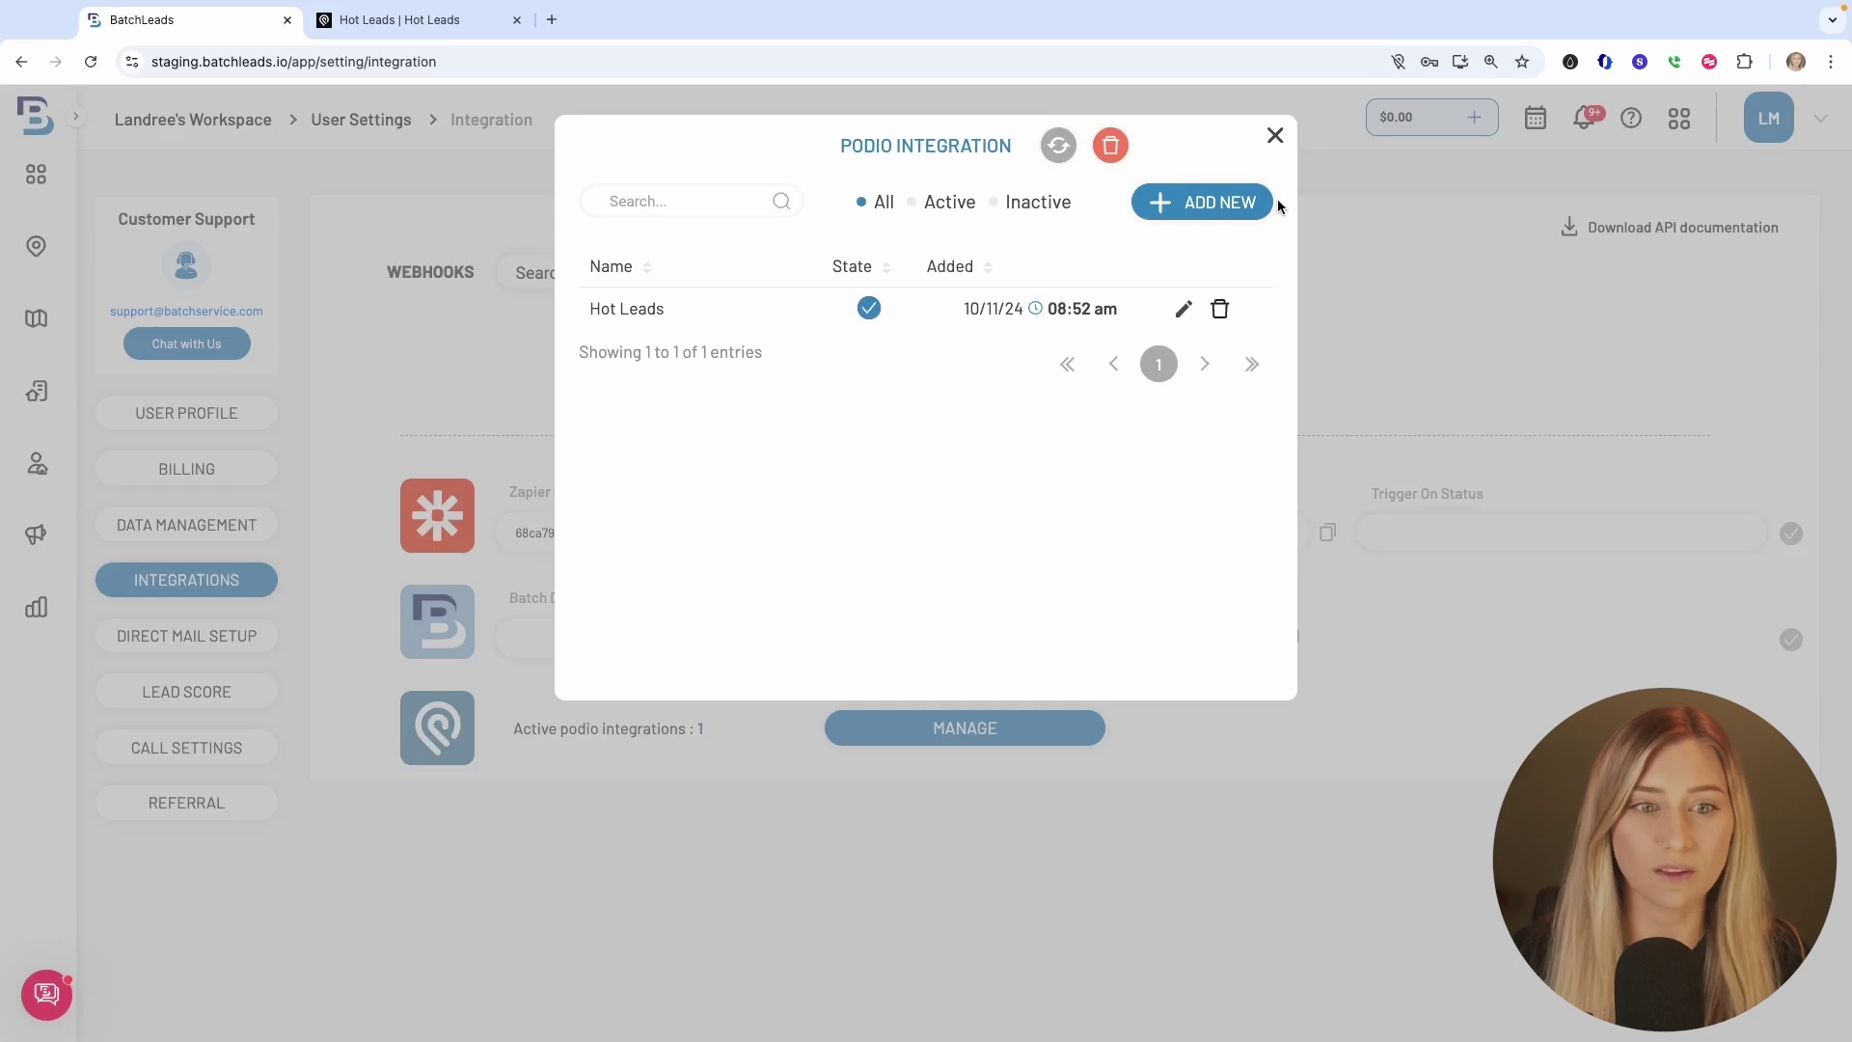
click(1274, 136)
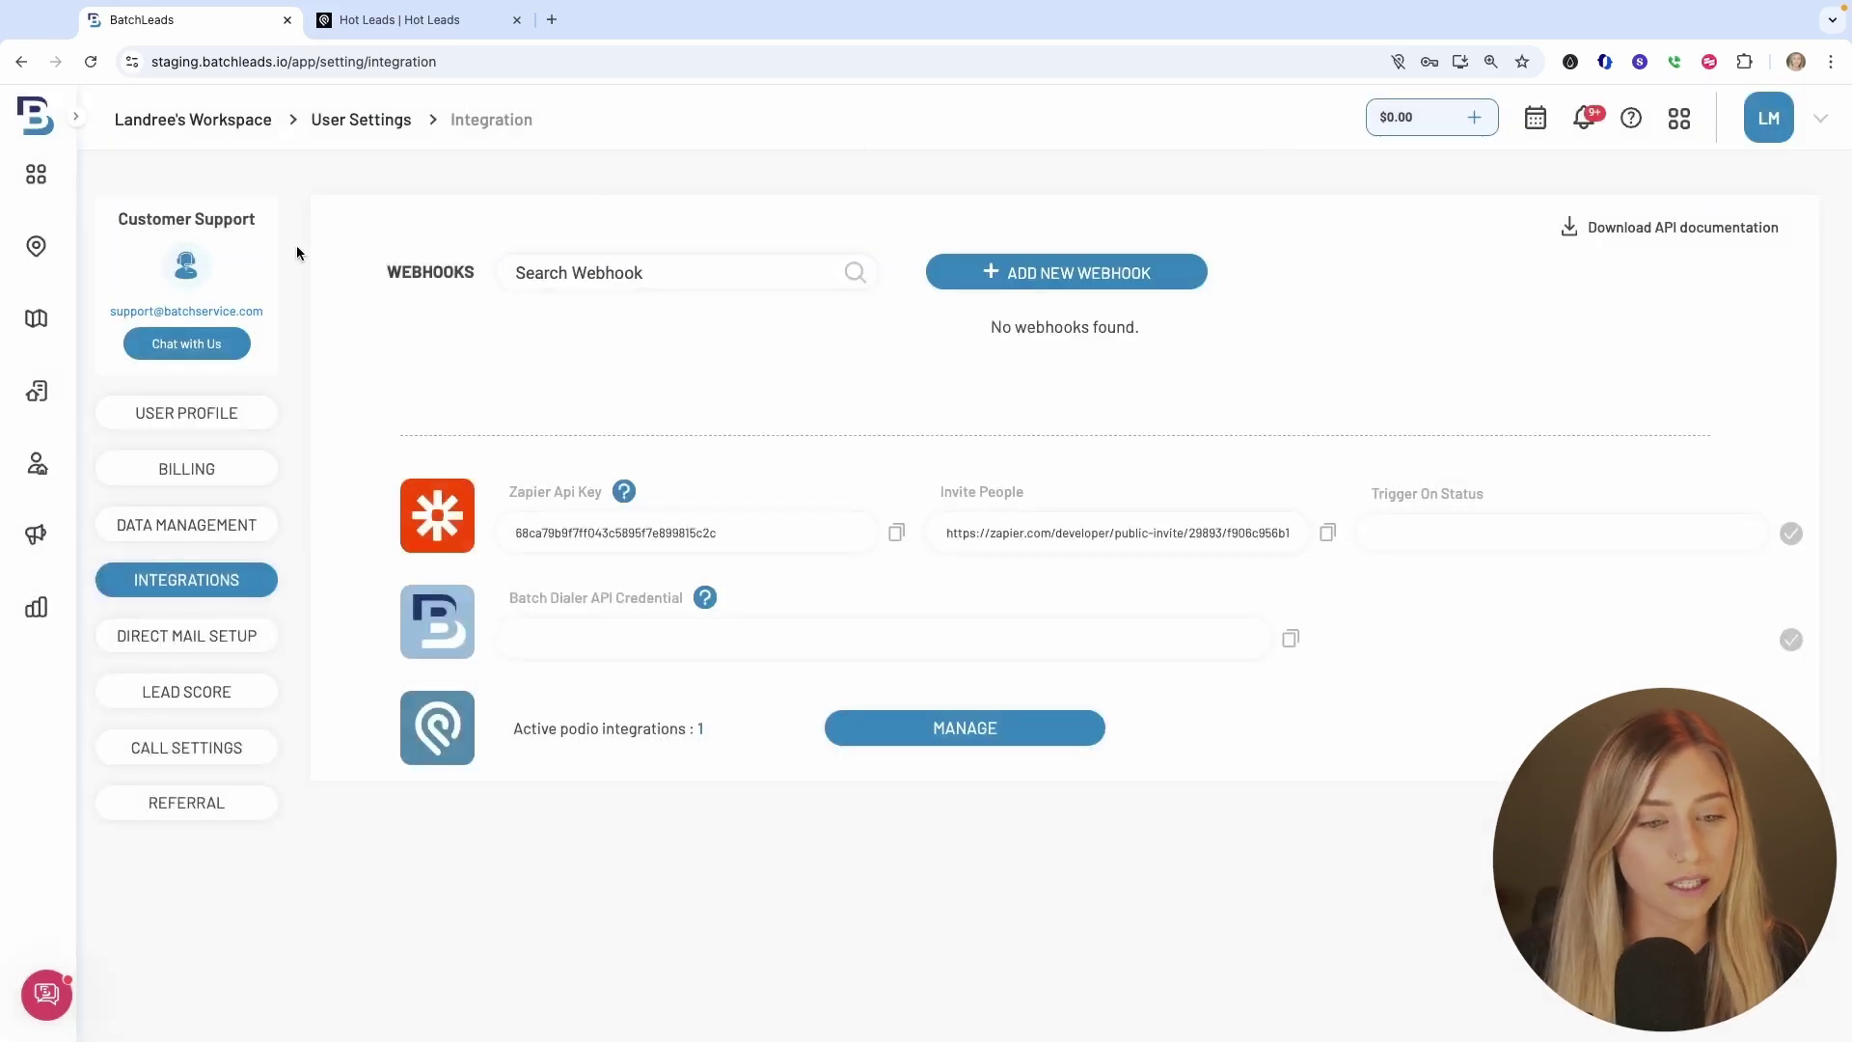
Filter My Lists to Lead Status Hot (1,778 down to 43 records) and select all.
click(36, 390)
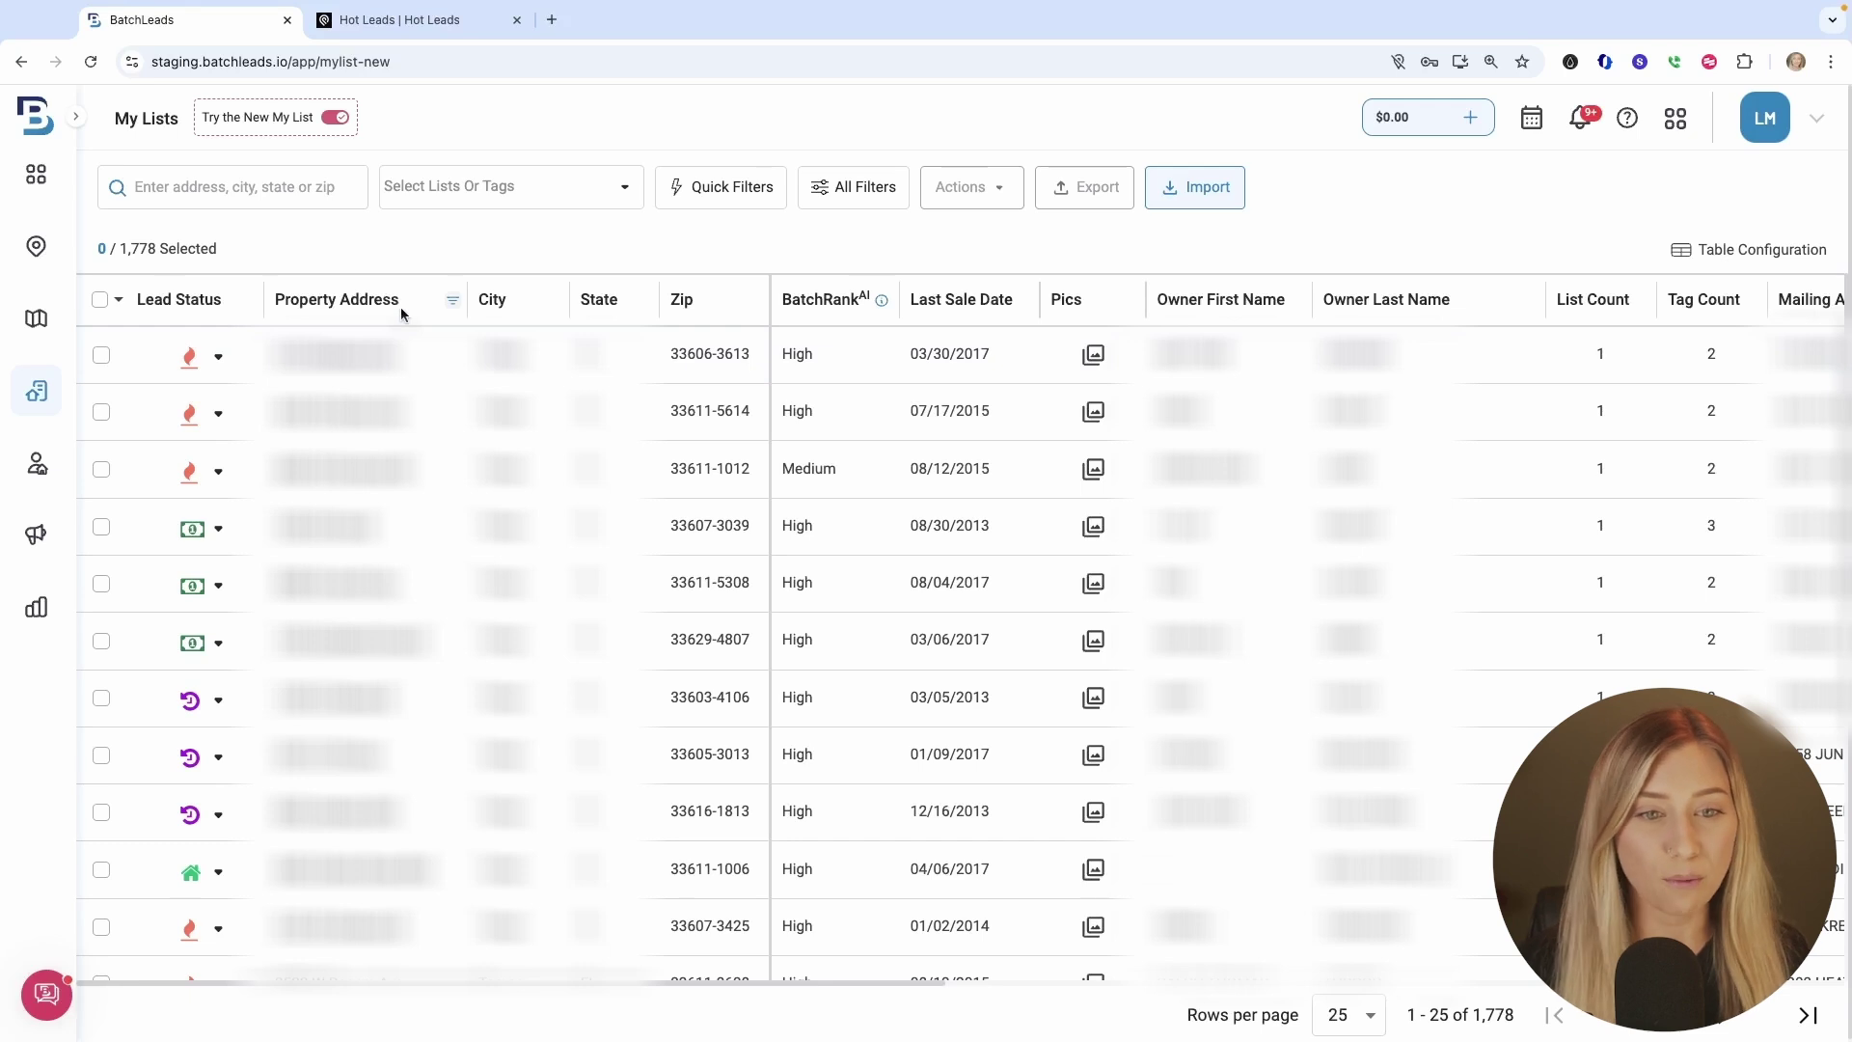
click(702, 195)
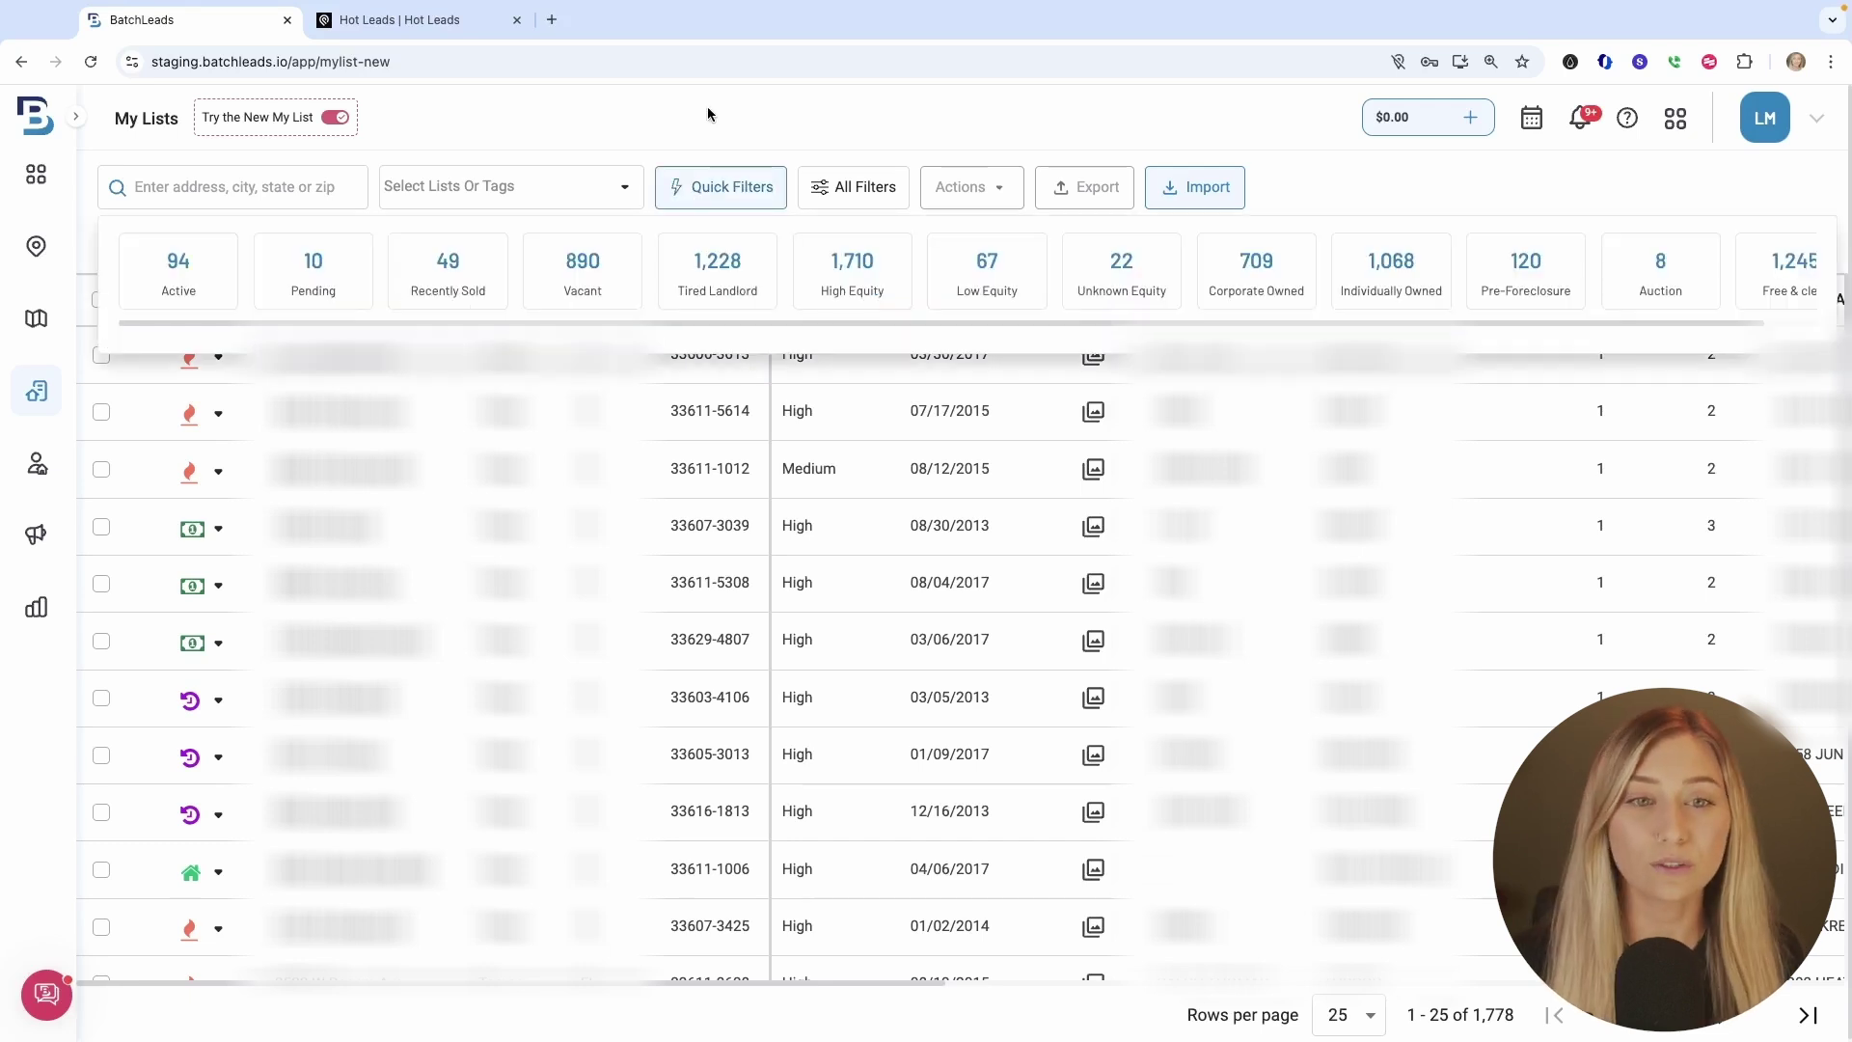
click(727, 193)
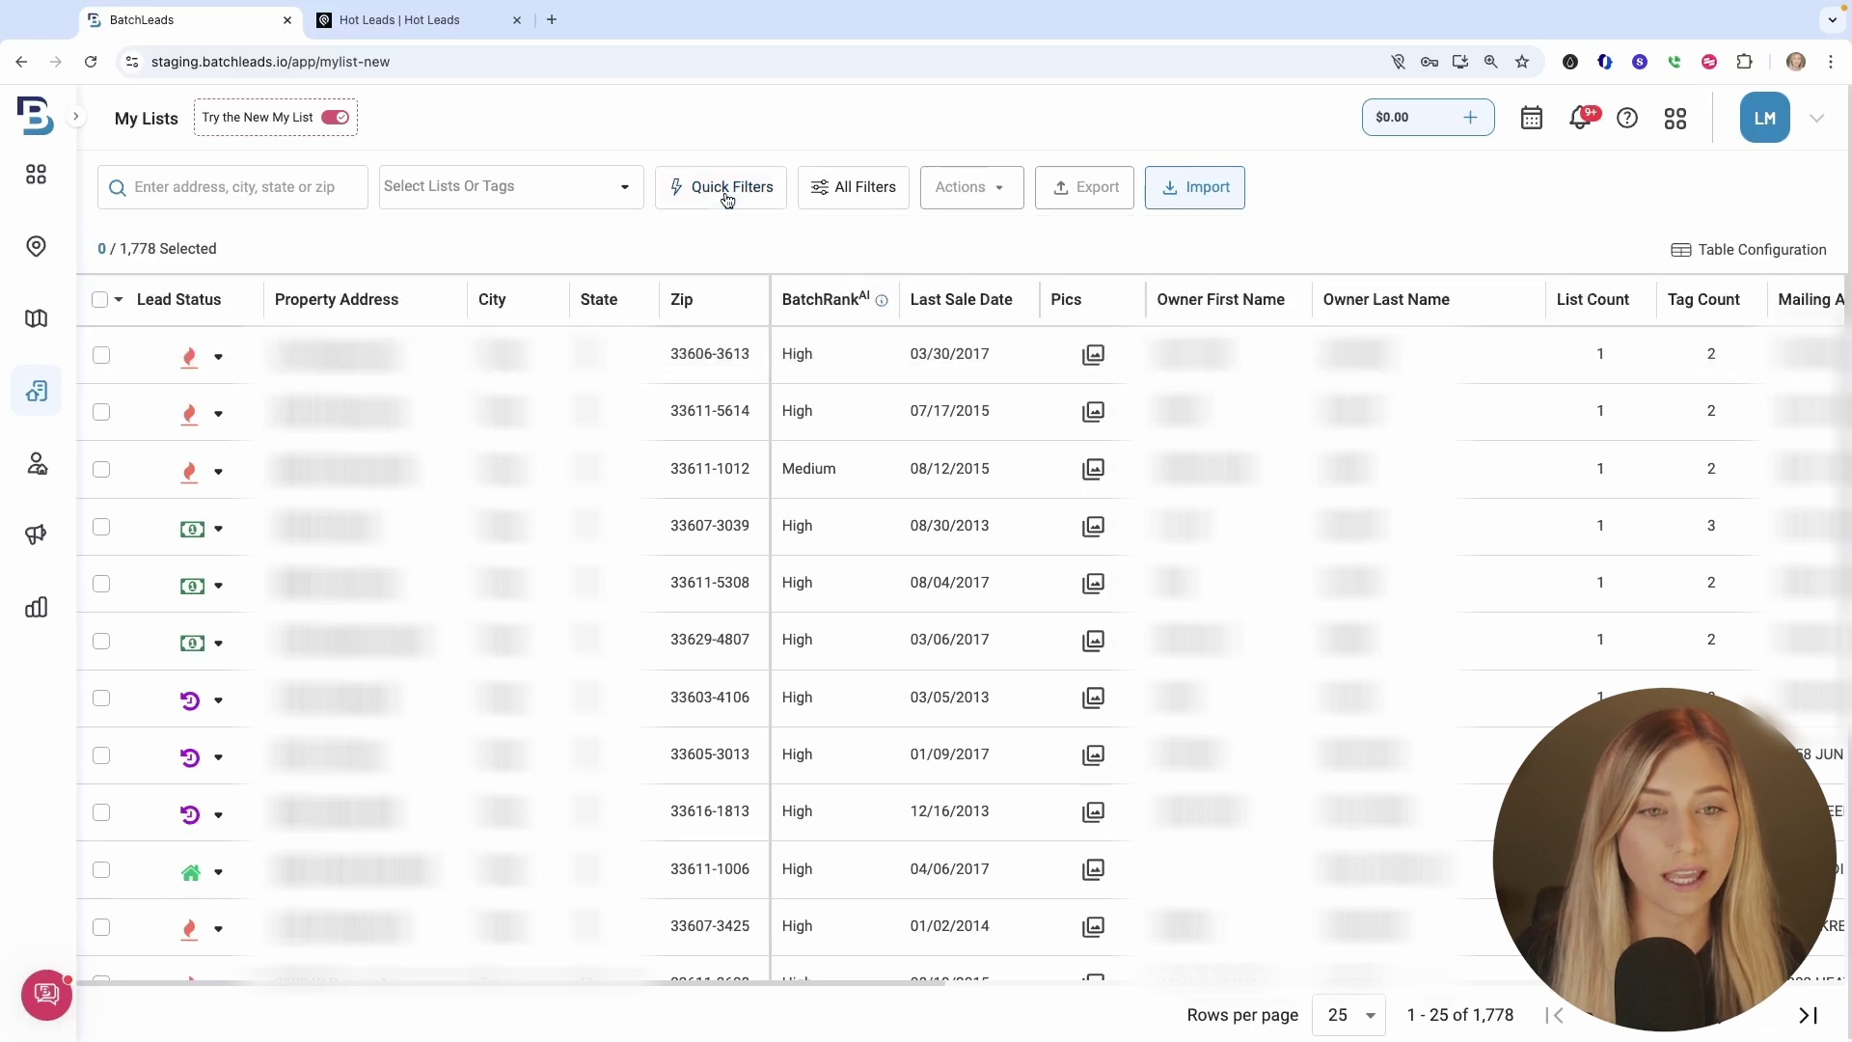
click(248, 302)
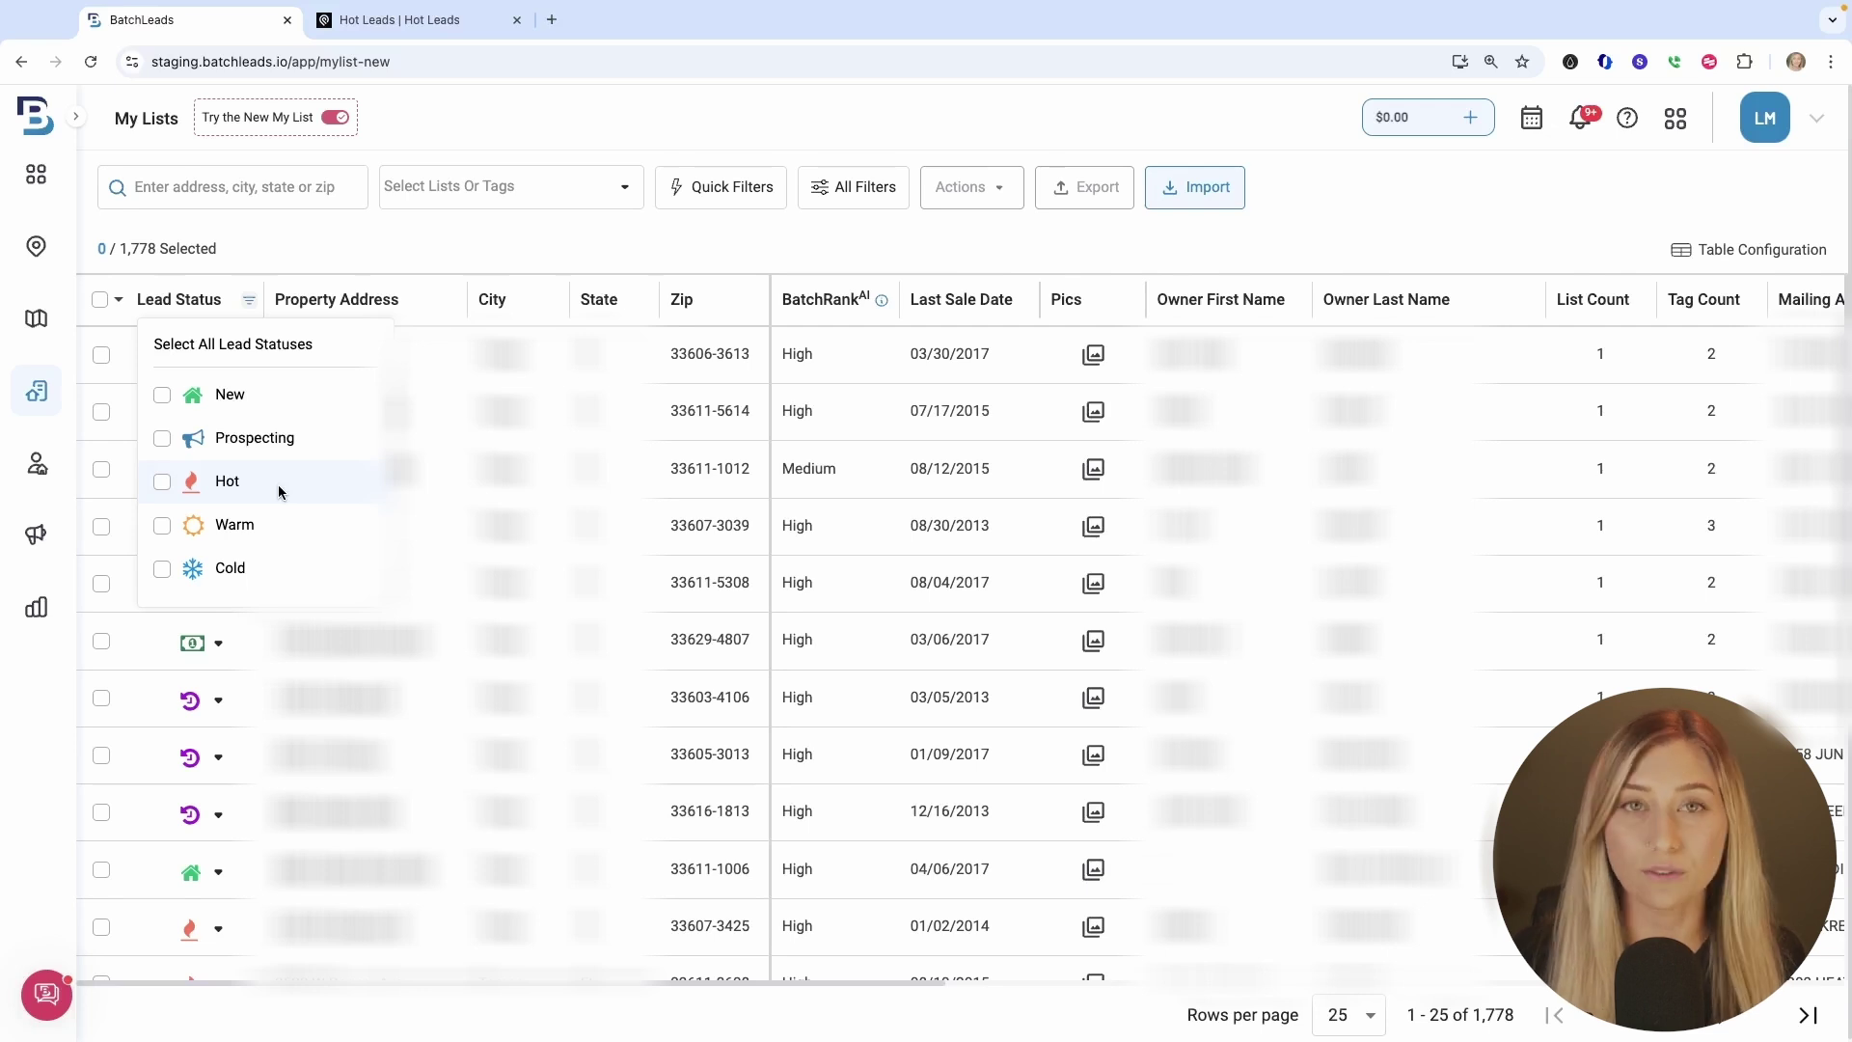
click(162, 481)
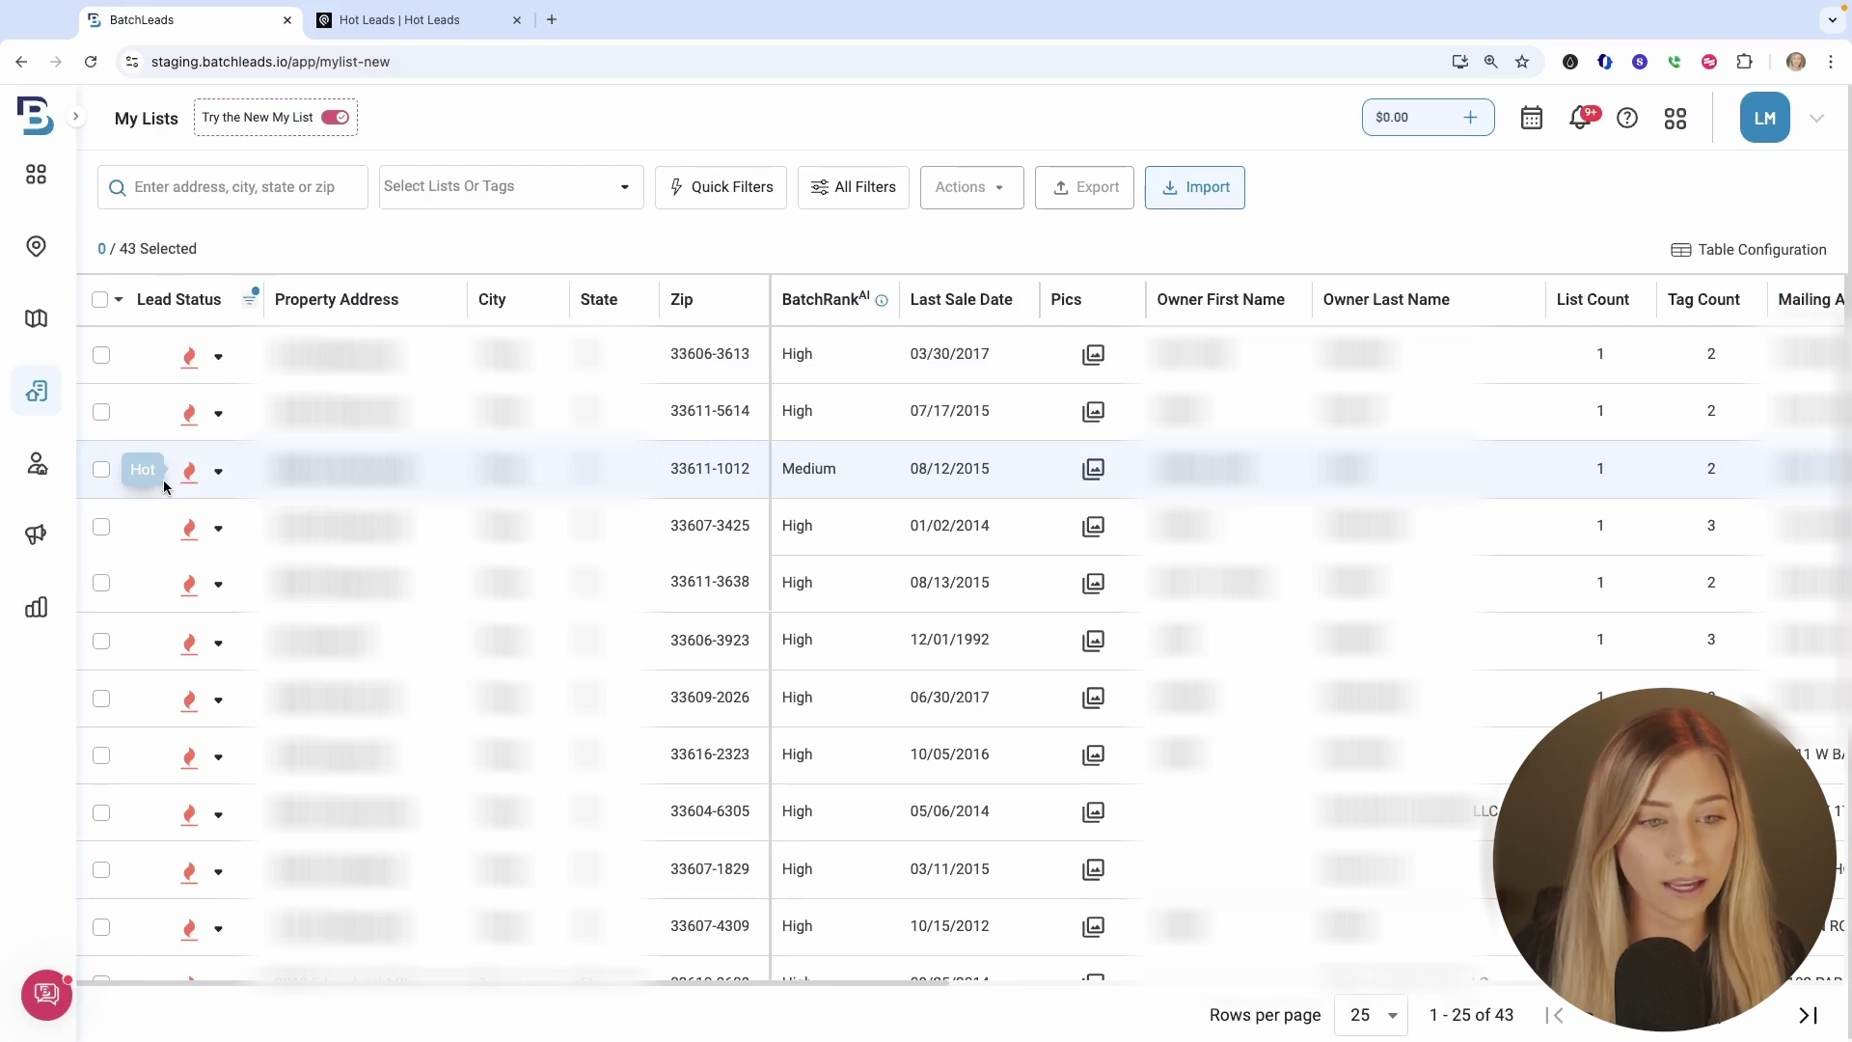
click(99, 300)
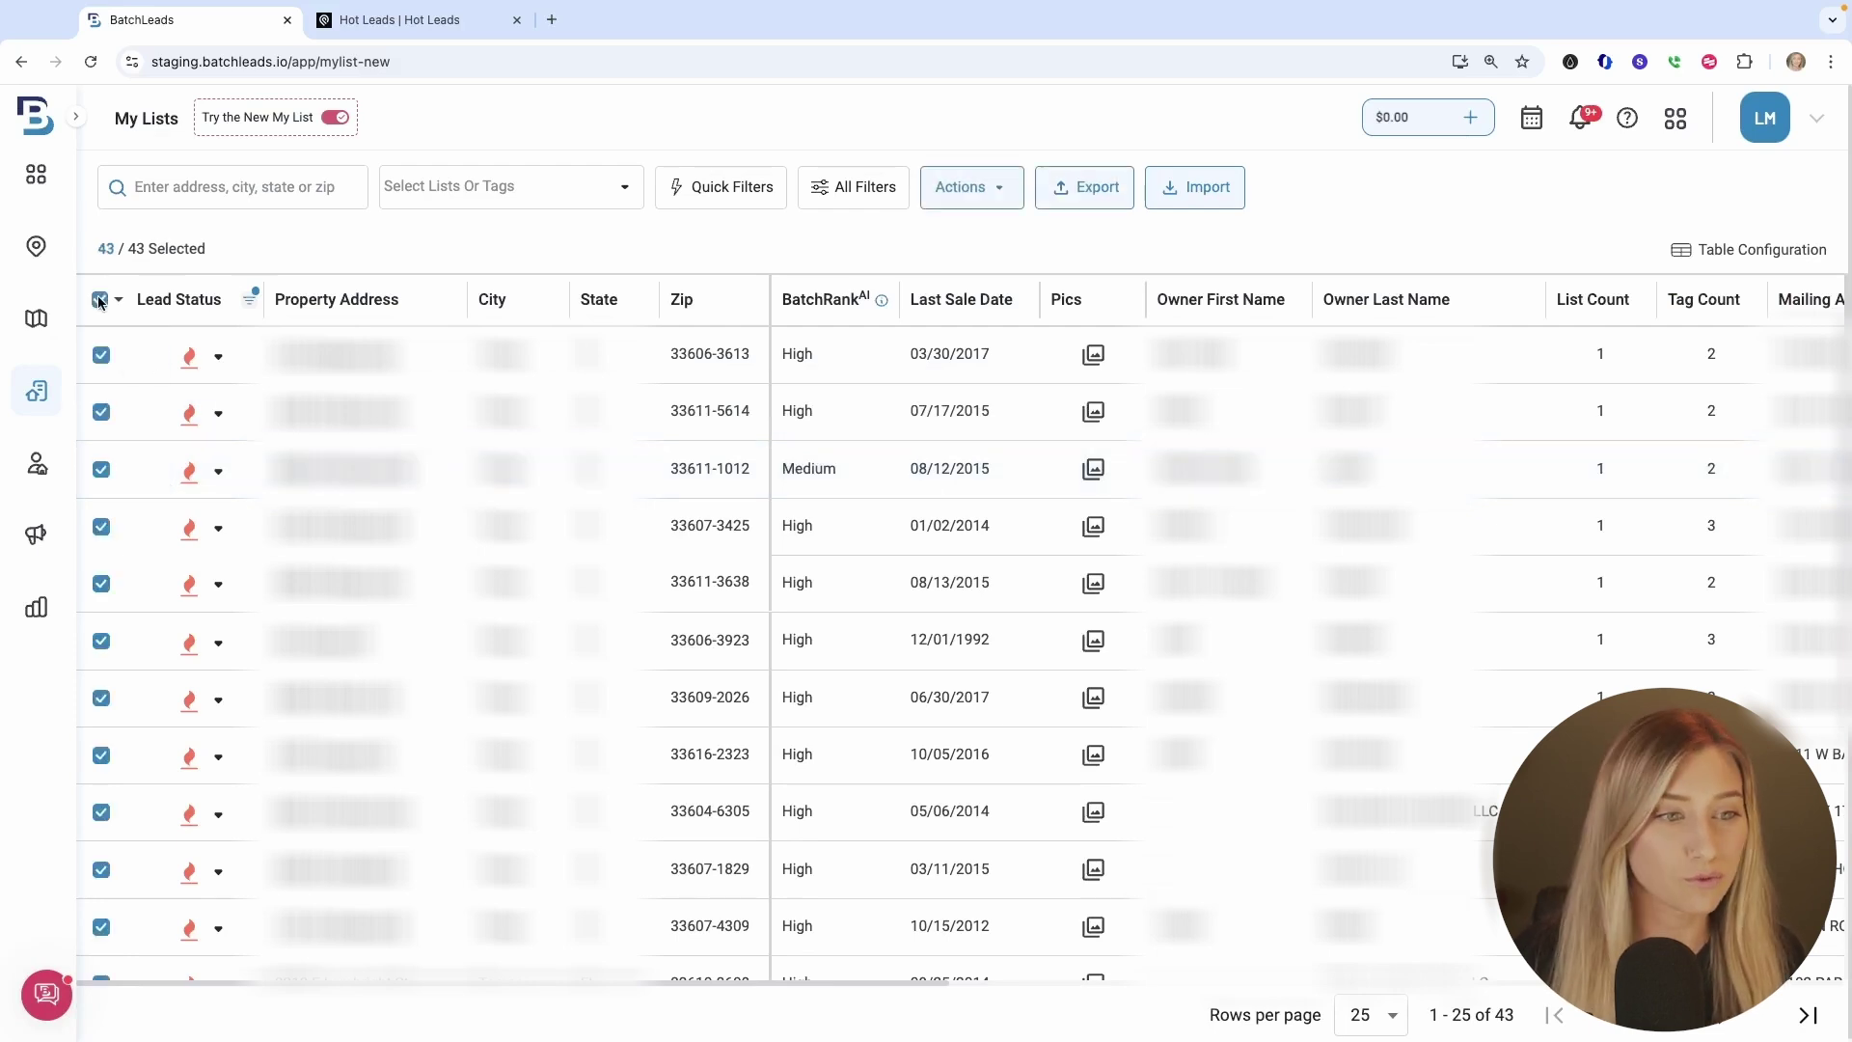
Export the 43 selected leads to Podio CRM and sync them via the Hot Leads integration.
click(1089, 191)
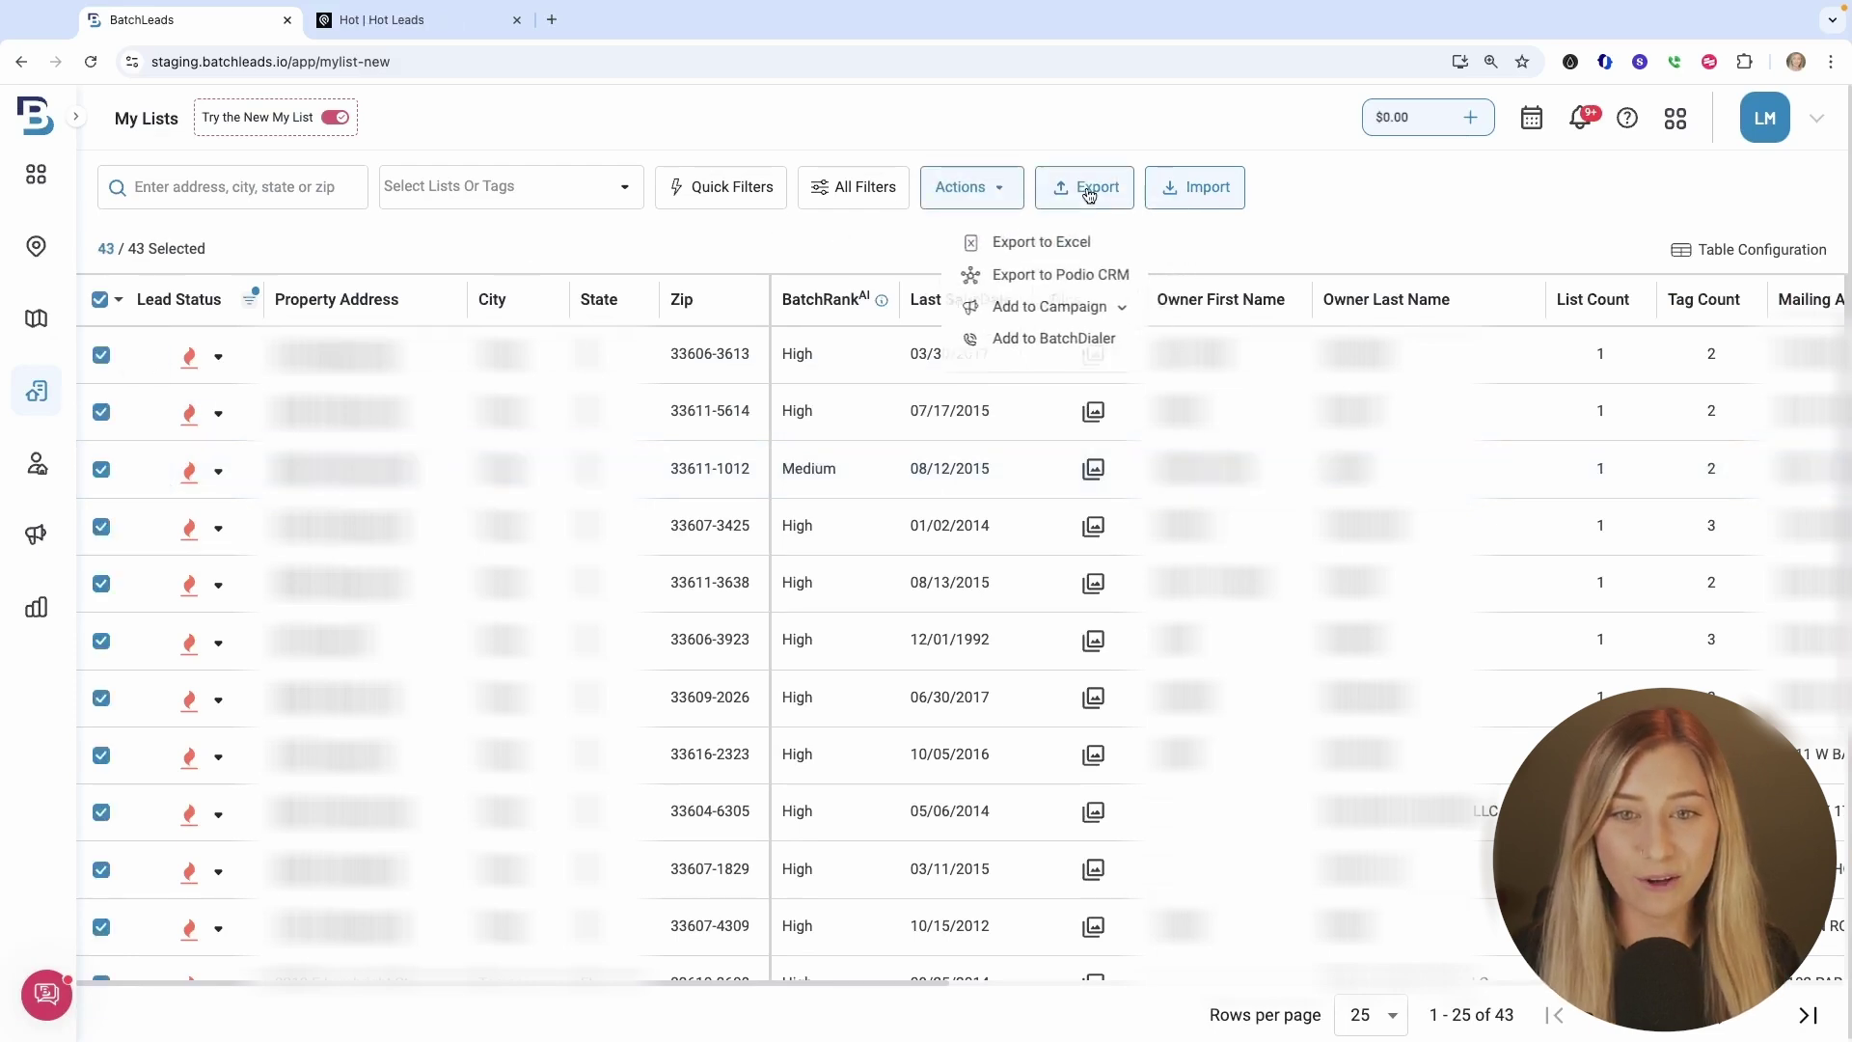
click(1086, 279)
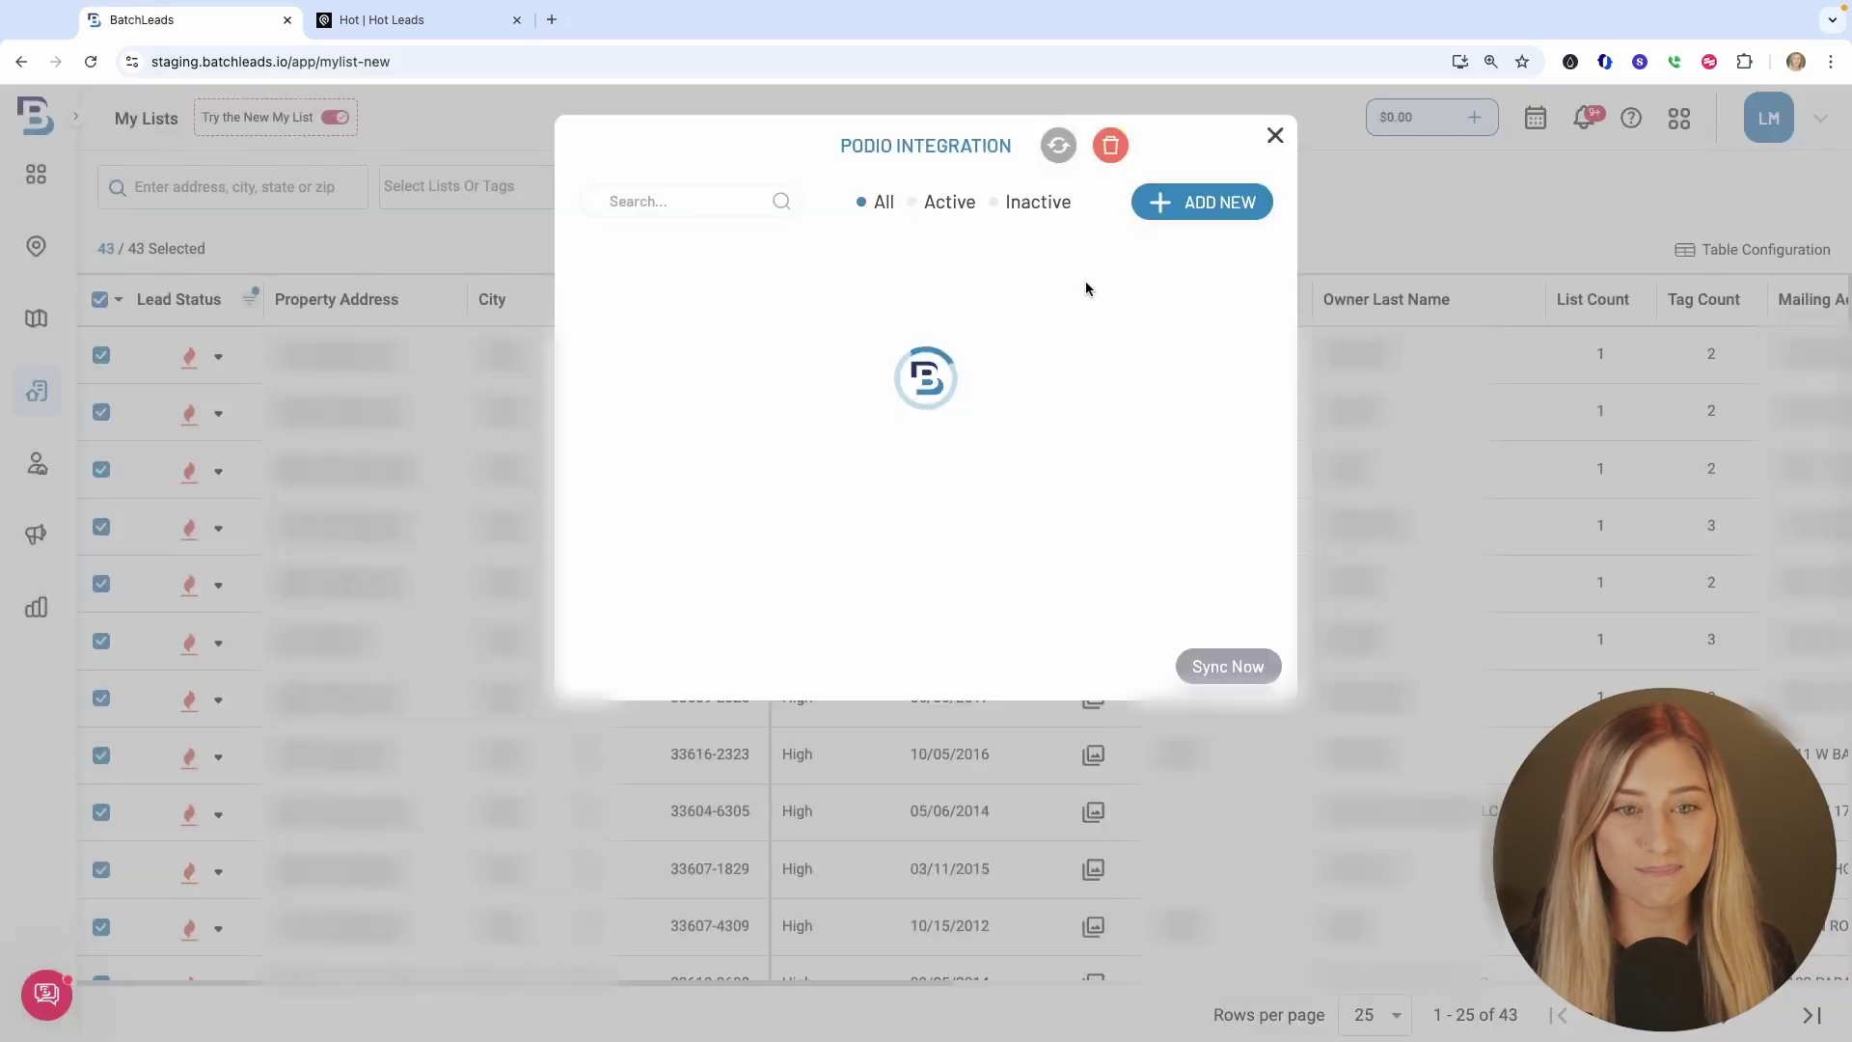
click(597, 319)
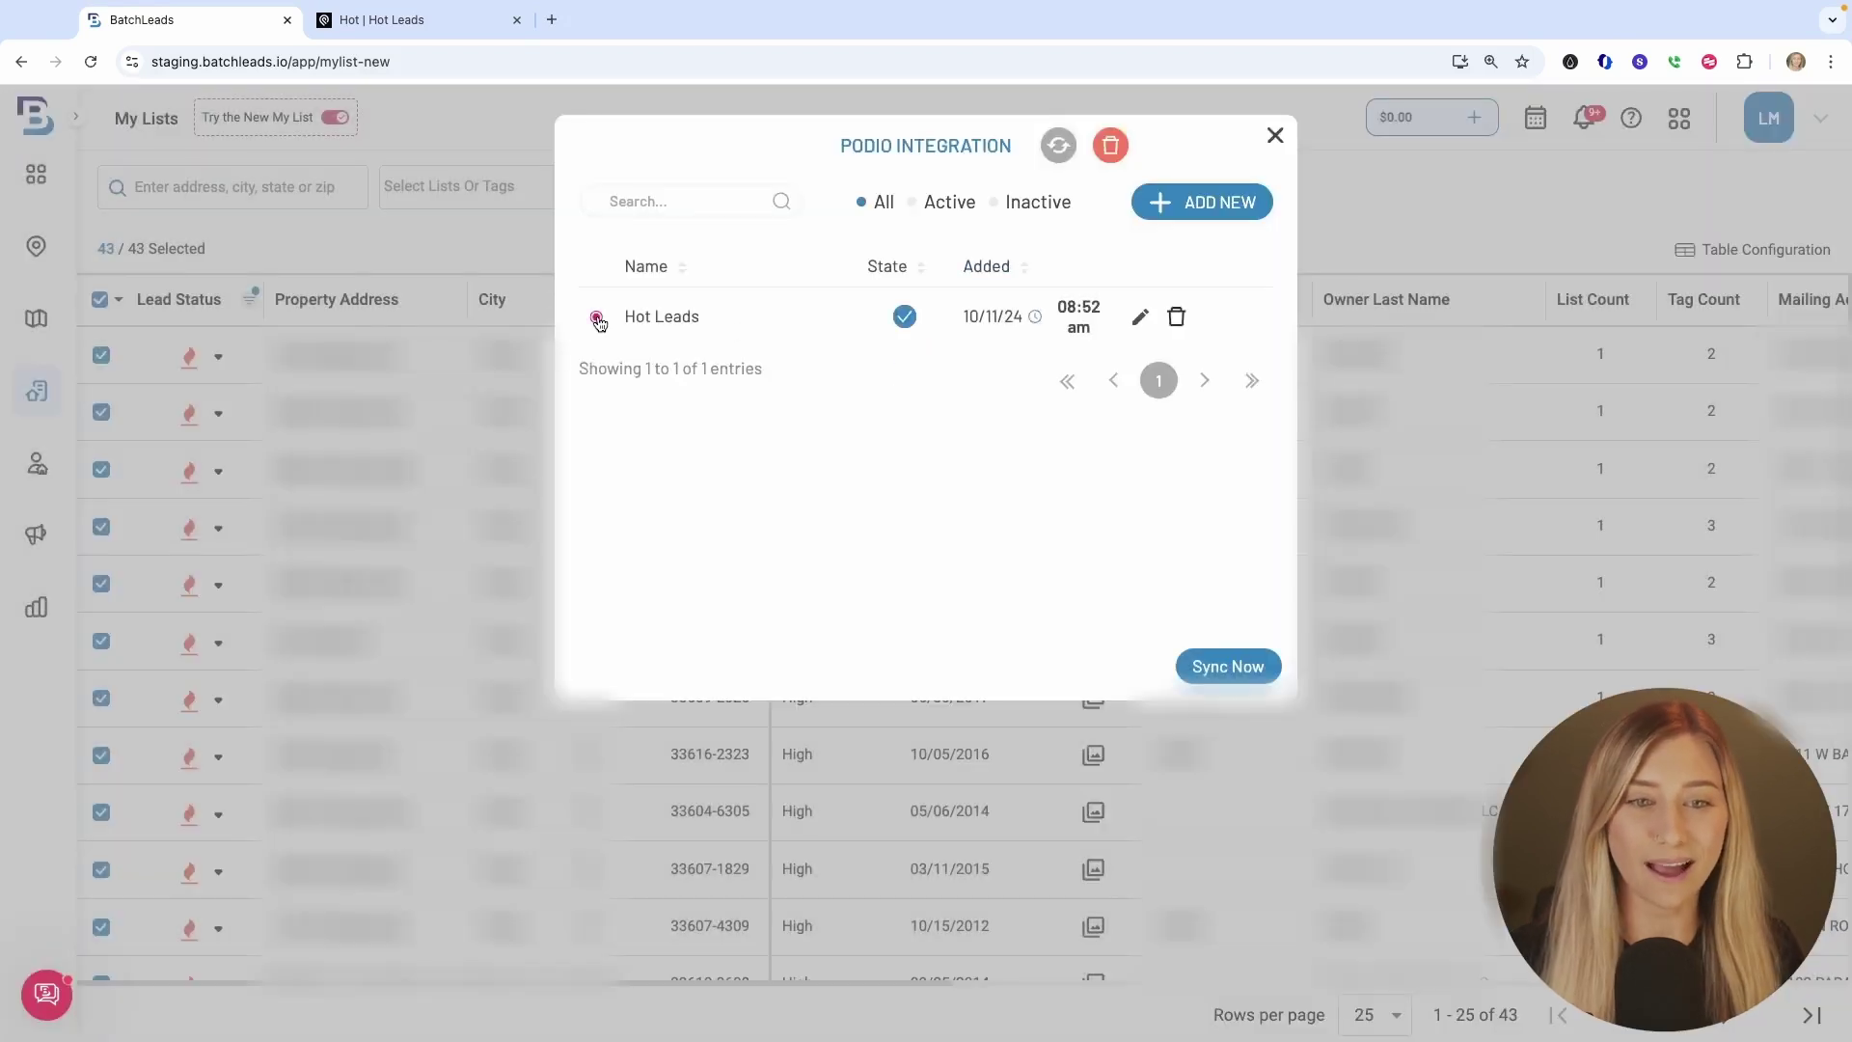
click(1245, 674)
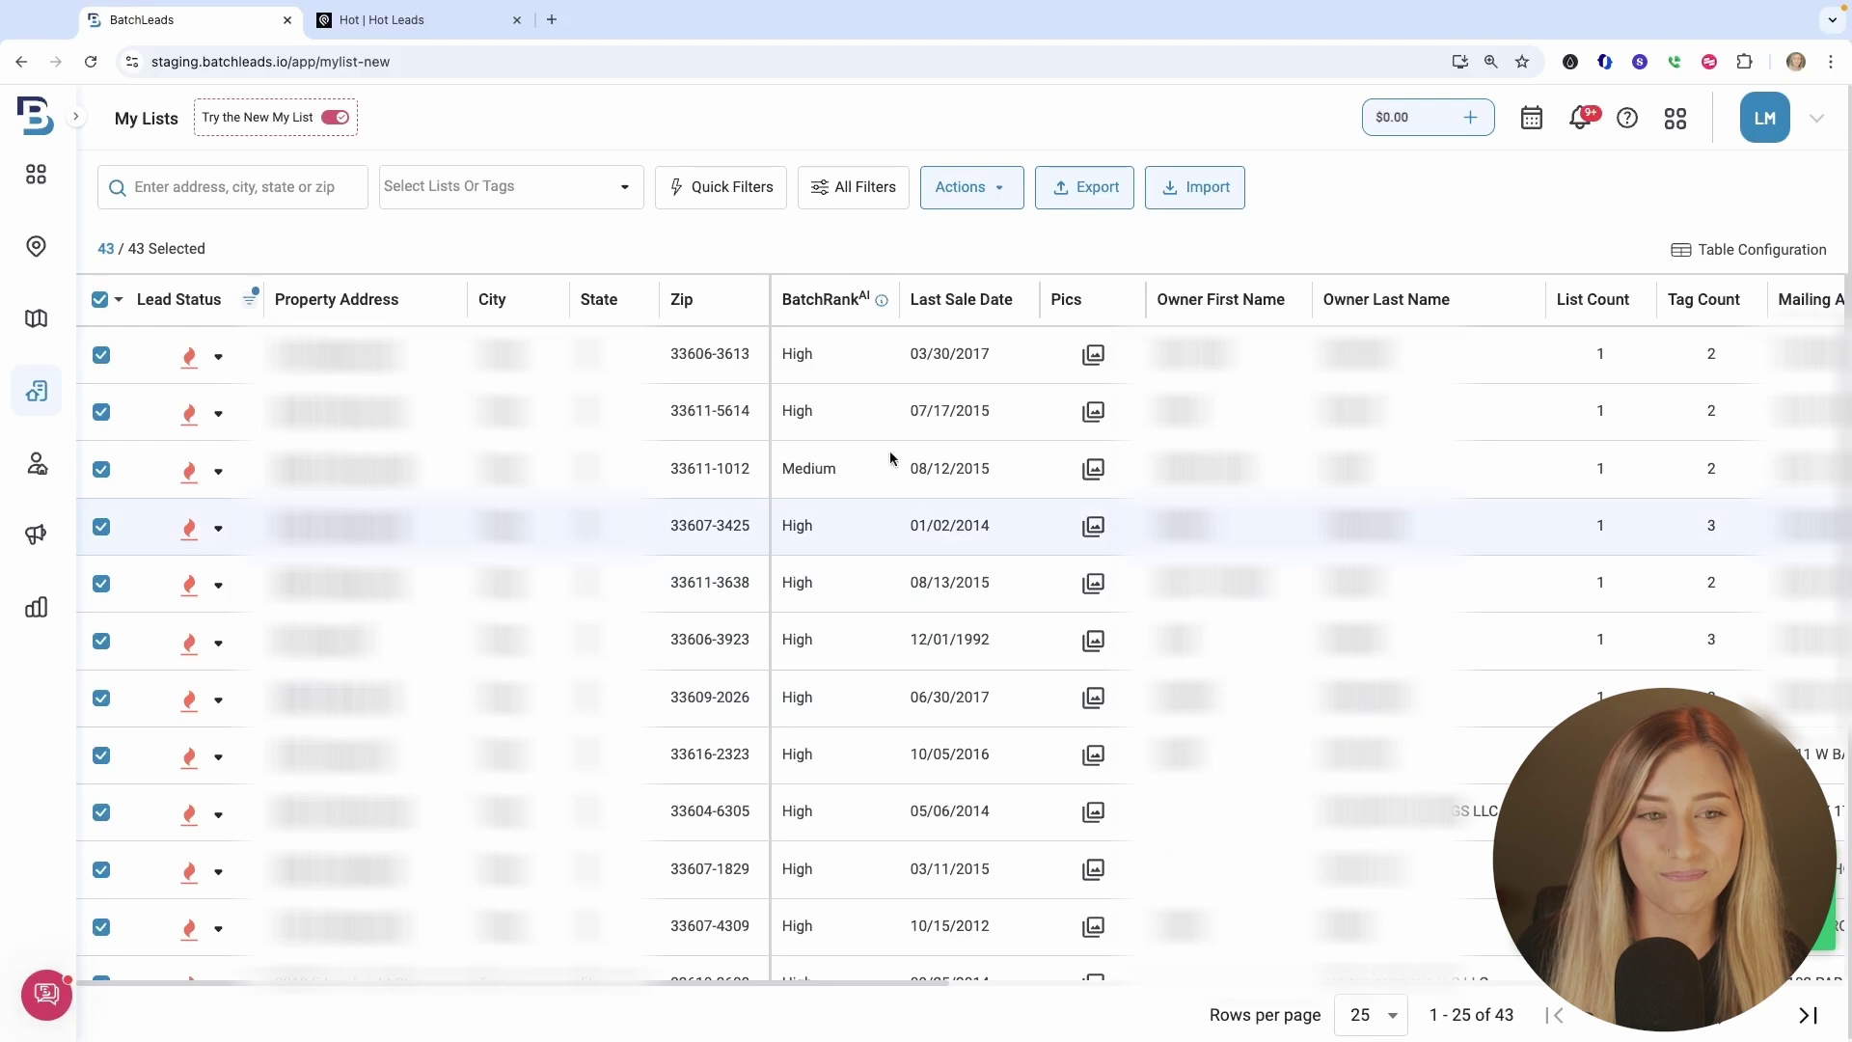
Open the Hot Leads workspace's app in Podio, now listing 111 leads instead of 86.
click(409, 23)
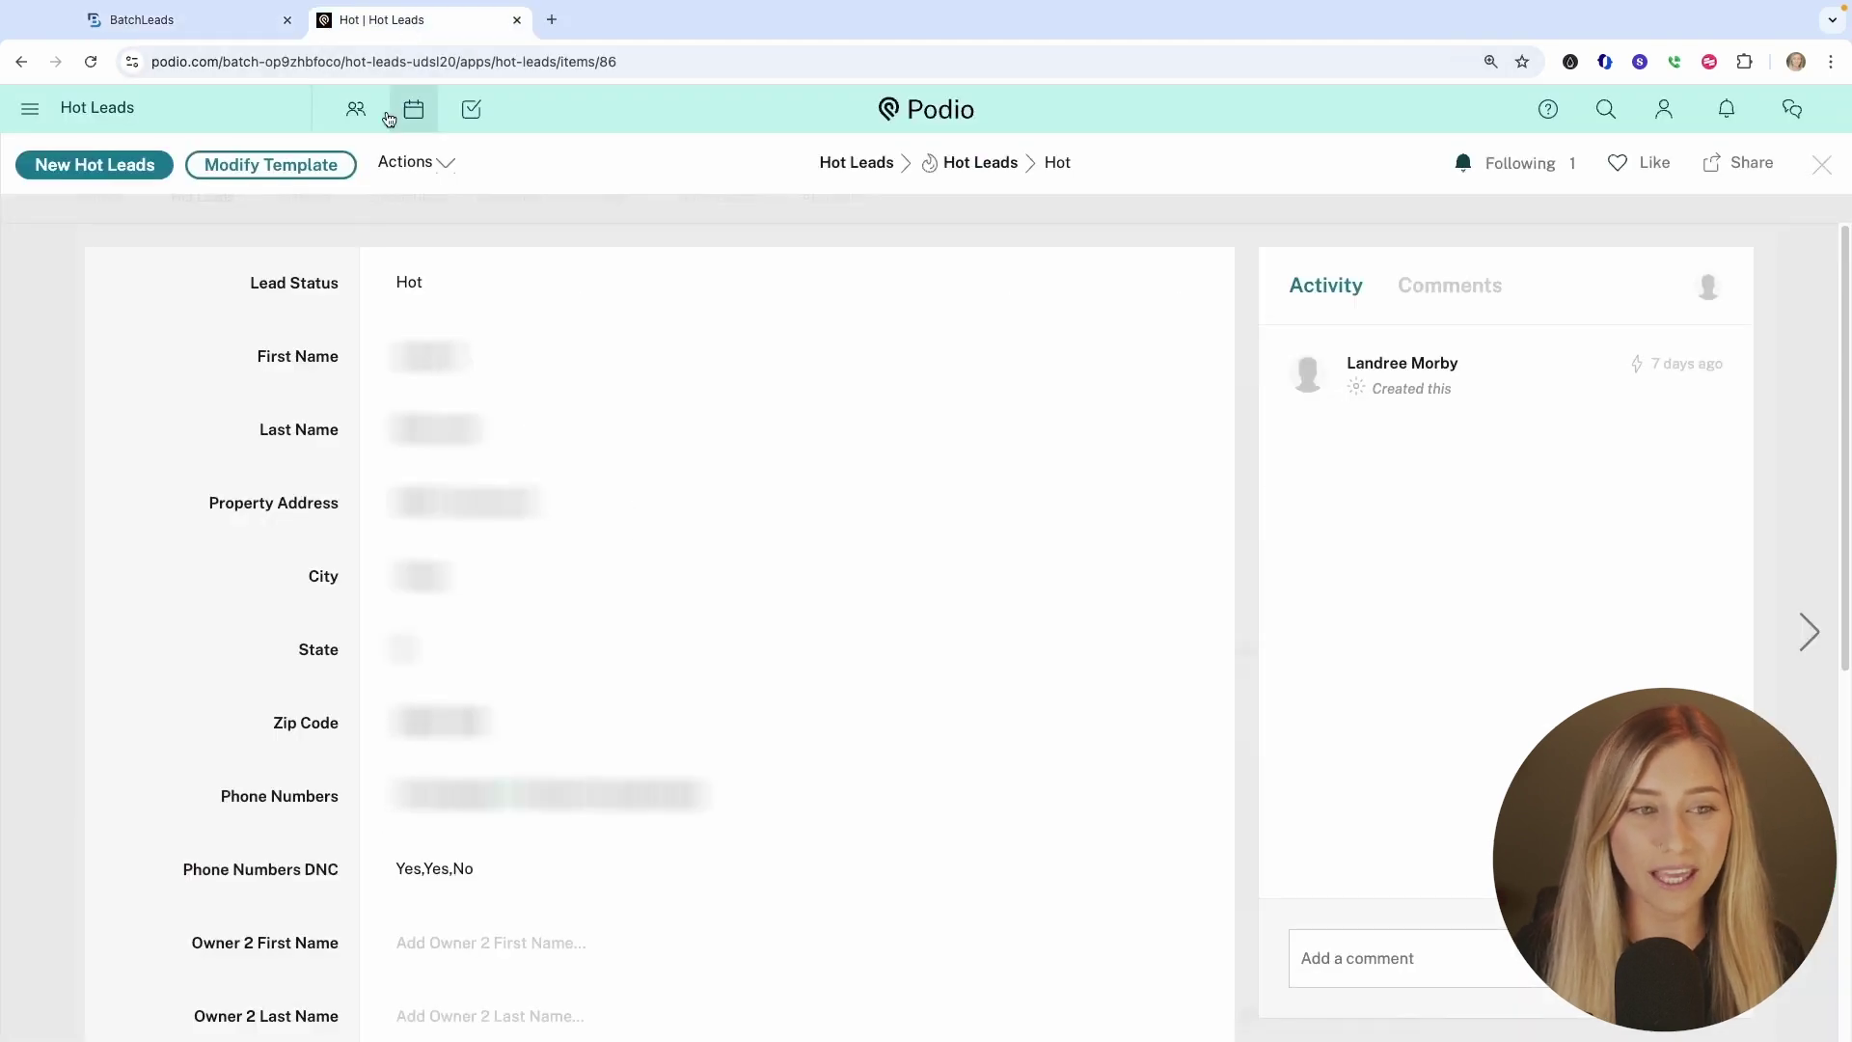
click(30, 109)
click(152, 263)
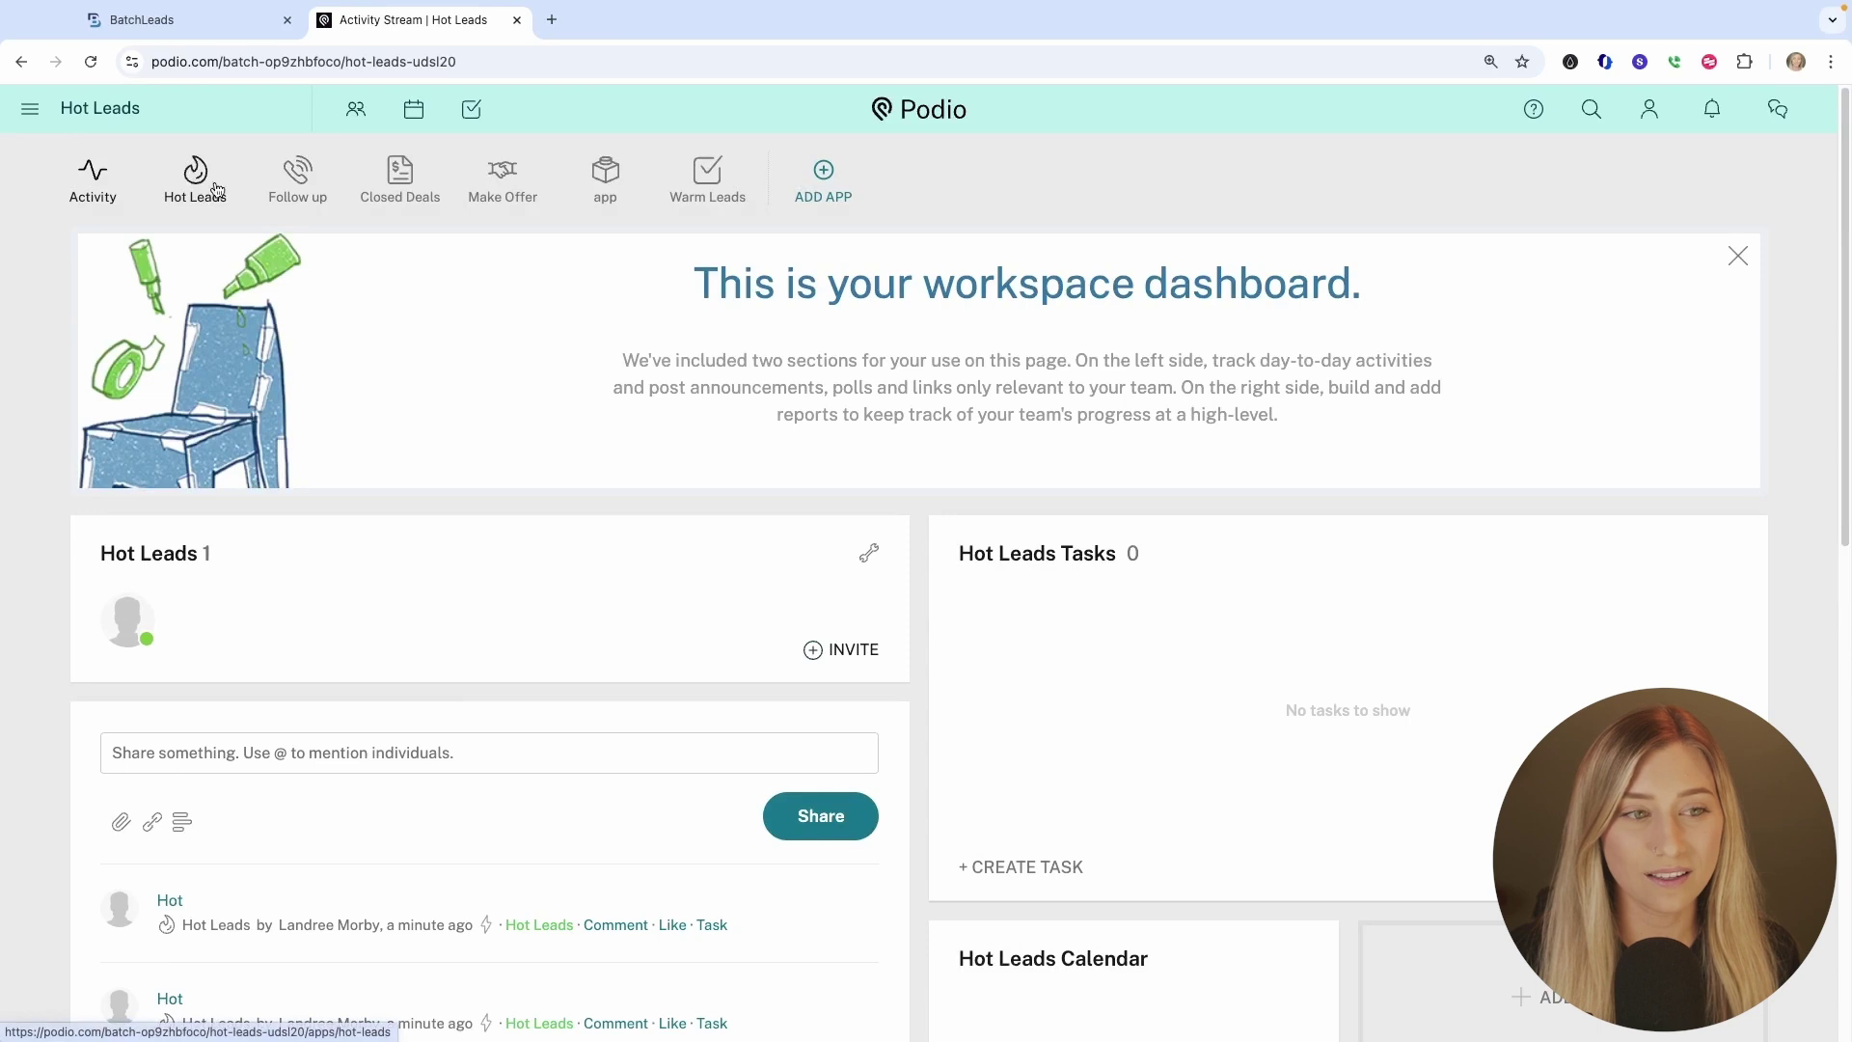
click(200, 173)
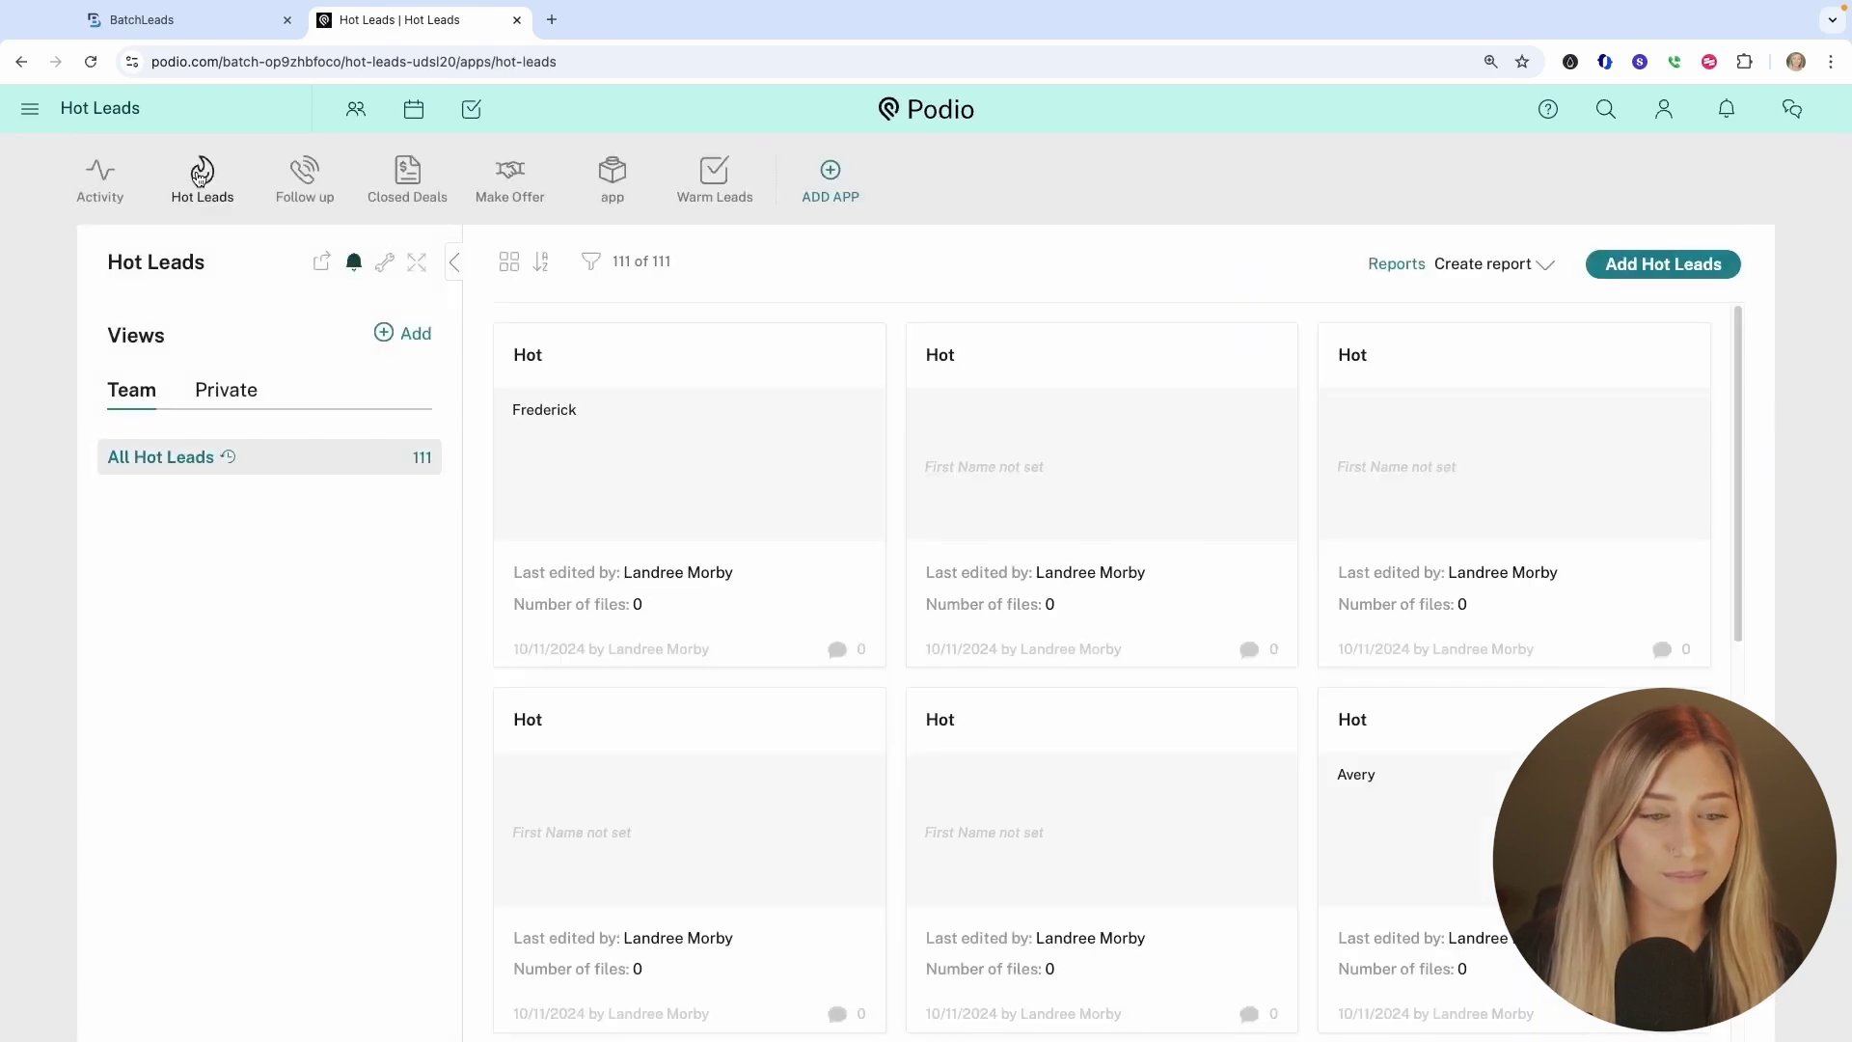